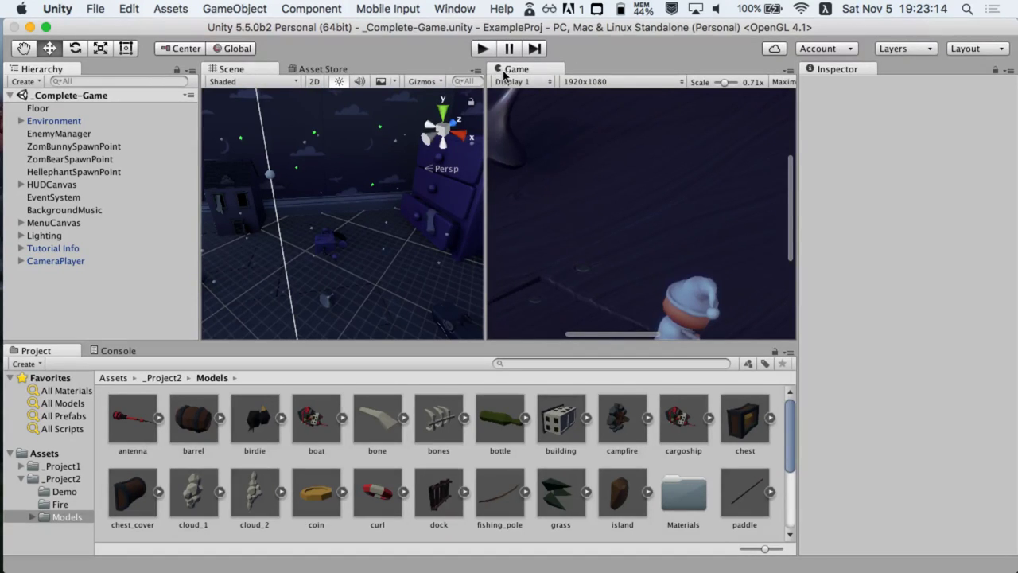
Dock the Game view alongside the Scene view, run the game and reduce the display scale to 0.29x
mouse_move(331, 81)
left_mouse_down()
mouse_move(291, 68)
mouse_move(318, 70)
left_mouse_up()
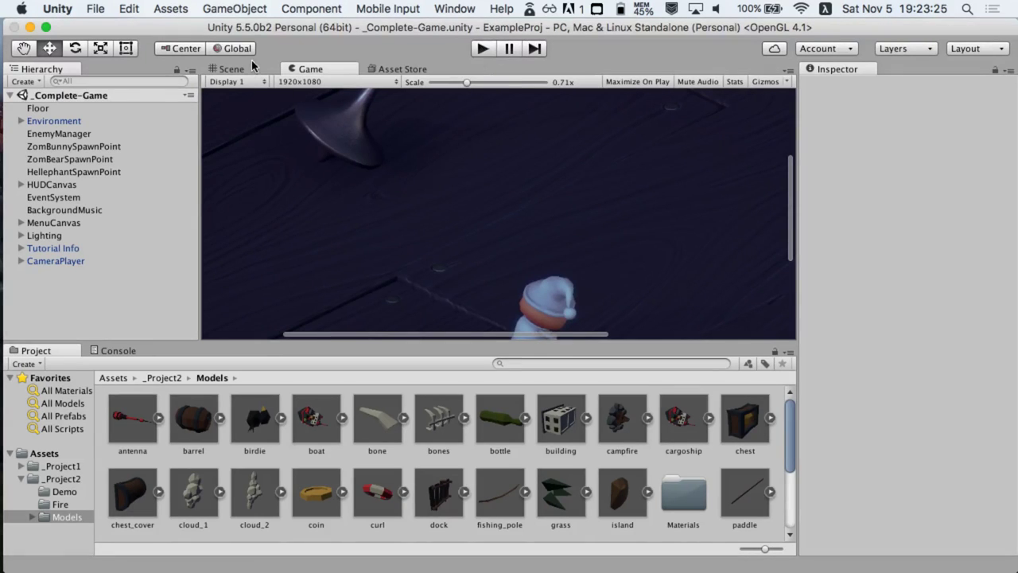
left_click(483, 49)
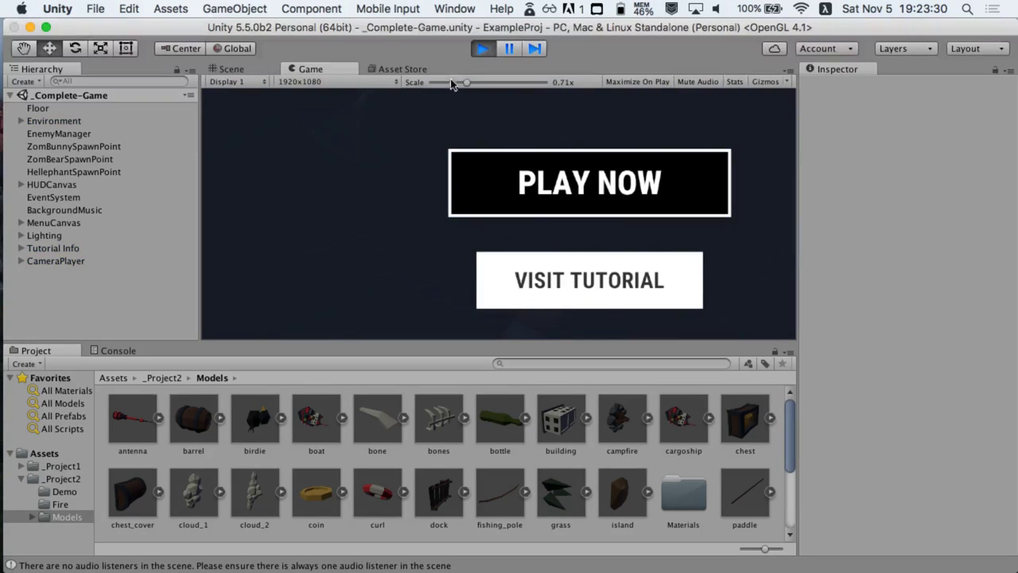
left_click_drag(466, 83, 417, 86)
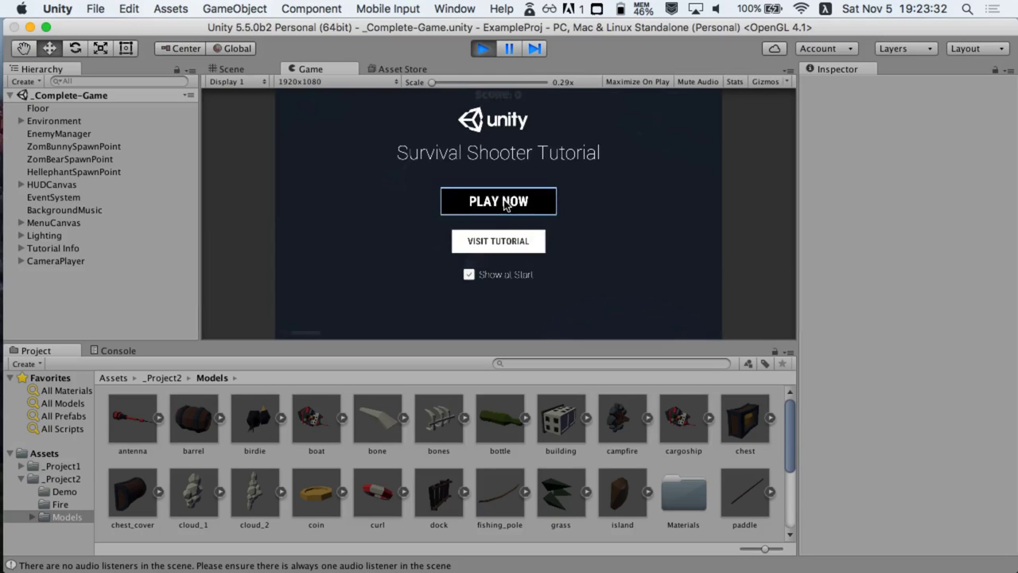
Start the Survival Shooter game from its opening menu and raise the system volume
left_click(513, 200)
key("w")
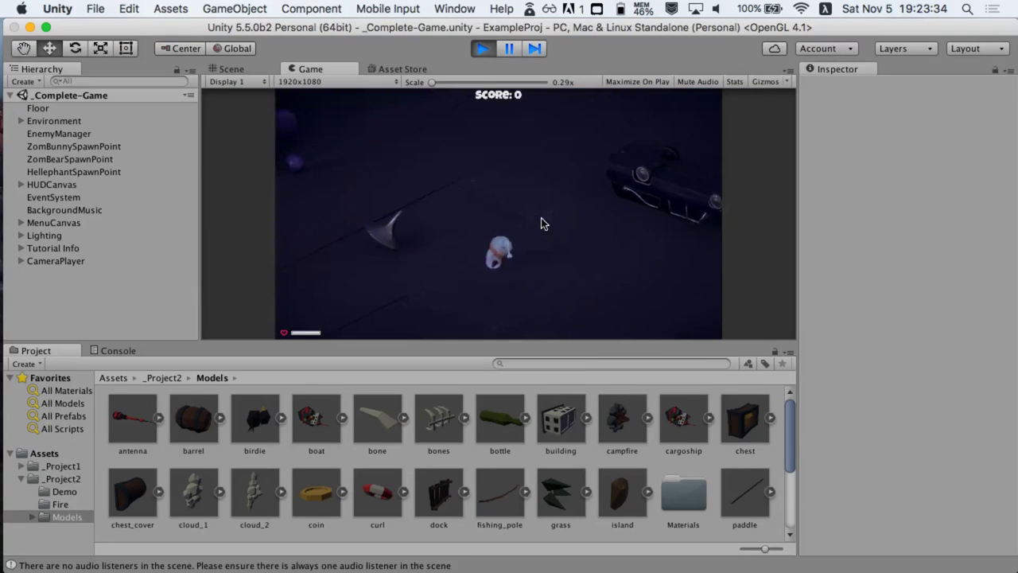
key("XF86AudioLowerVolume")
key("XF86AudioRaiseVolume")
key("XF86AudioRaiseVolume")
key("XF86AudioRaiseVolume")
key("XF86AudioRaiseVolume")
key("XF86AudioRaiseVolume")
key("XF86AudioRaiseVolume")
key("XF86AudioRaiseVolume")
key("XF86AudioRaiseVolume")
key("XF86AudioRaiseVolume")
key("XF86AudioRaiseVolume")
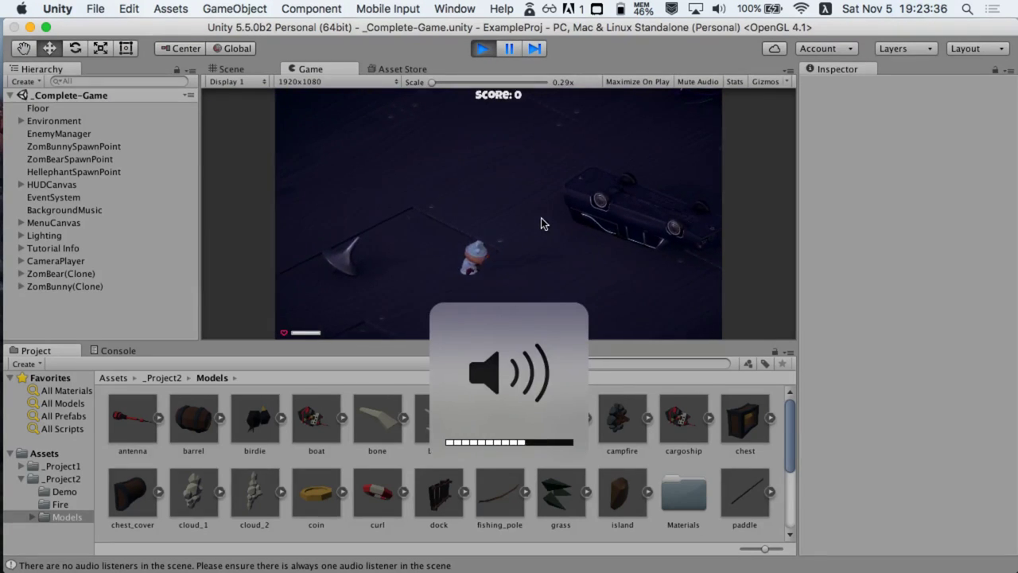
Playtest the game by moving the character around the room and shooting the approaching ZomBear and ZomBunny enemies
left_click(432, 191)
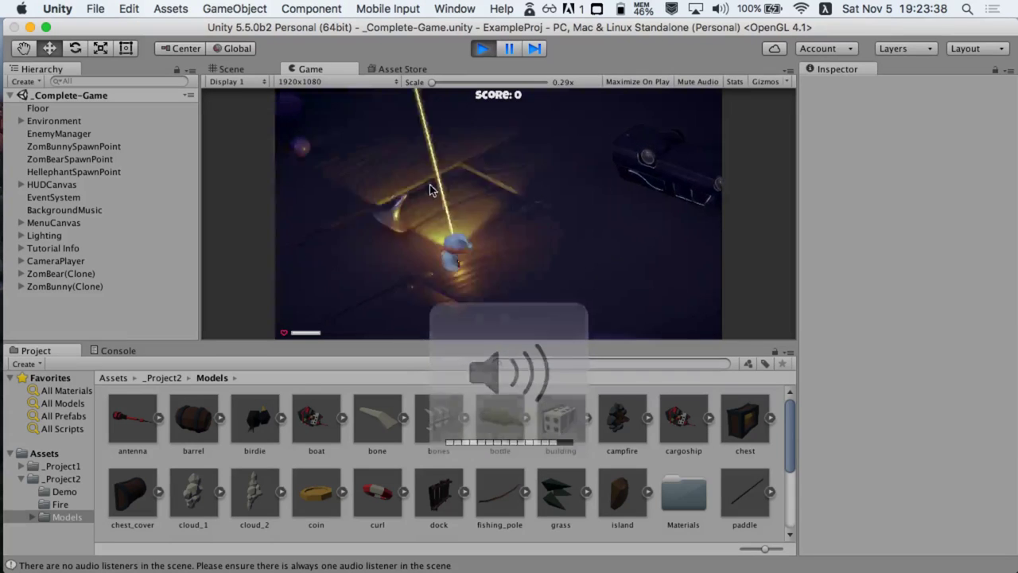
key("w")
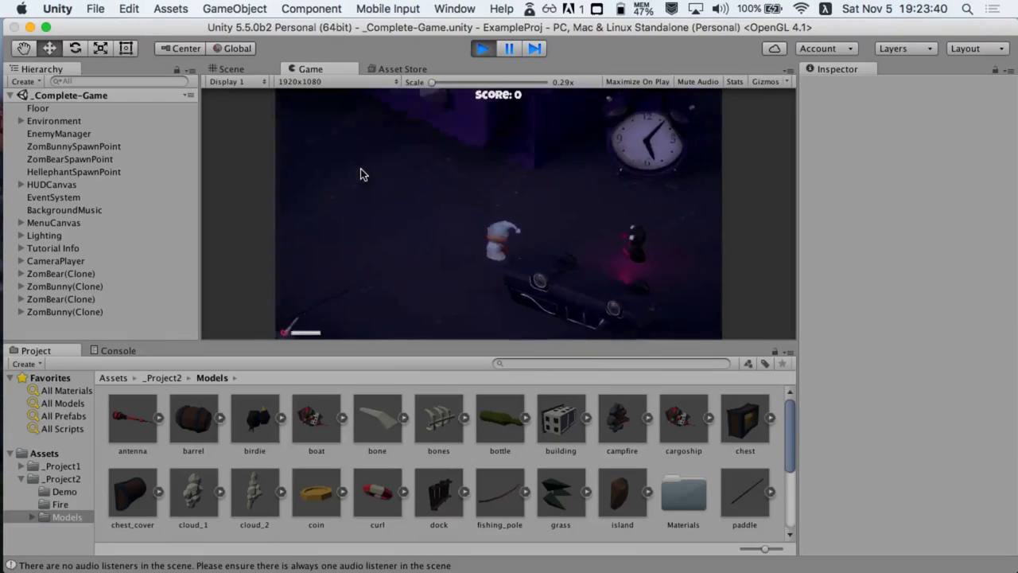
left_click(592, 234)
key("s")
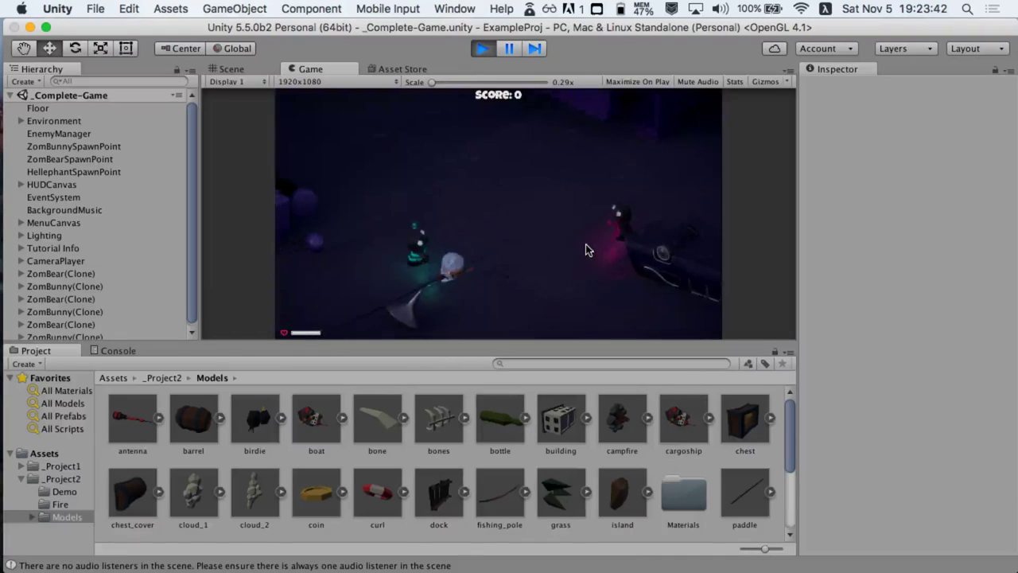
key("s")
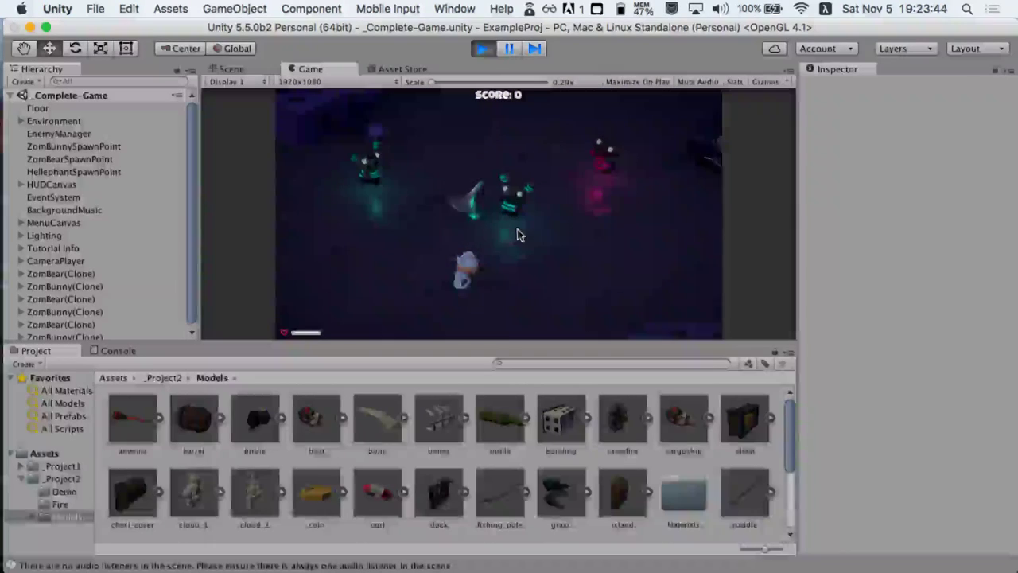
left_click(518, 224)
key("s")
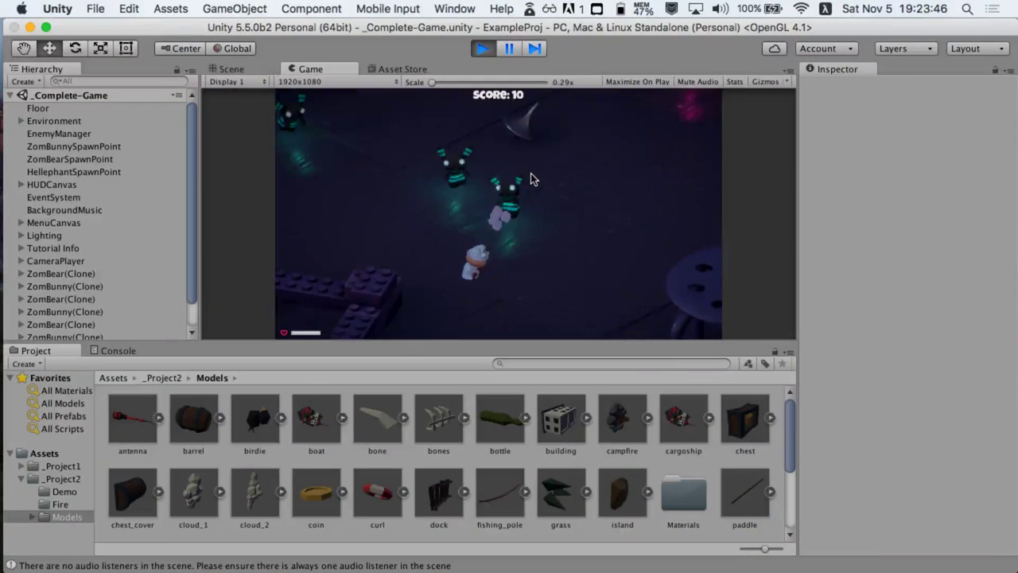
left_click(531, 174)
key("s")
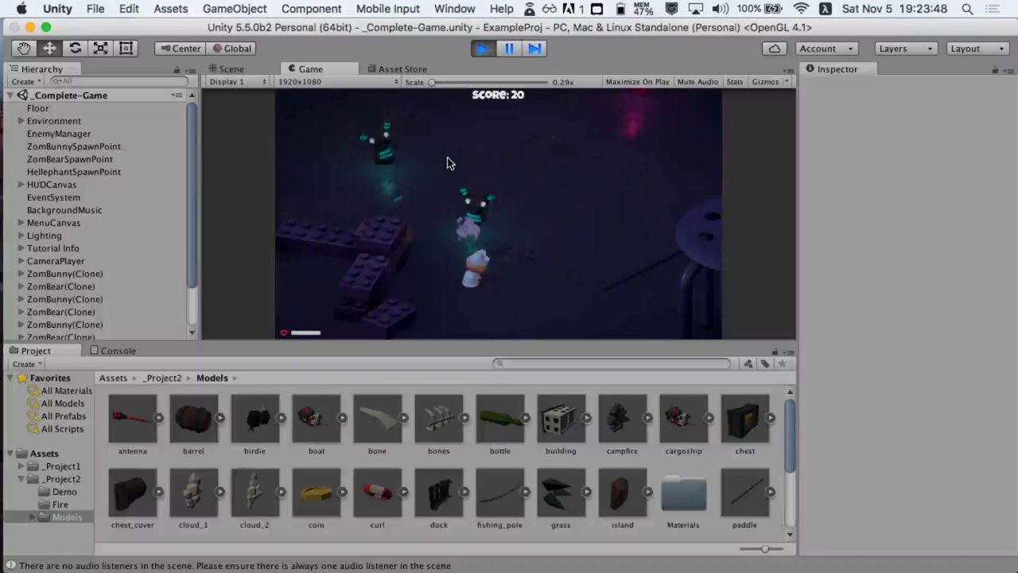
left_click(414, 145)
key("w")
left_click(410, 148)
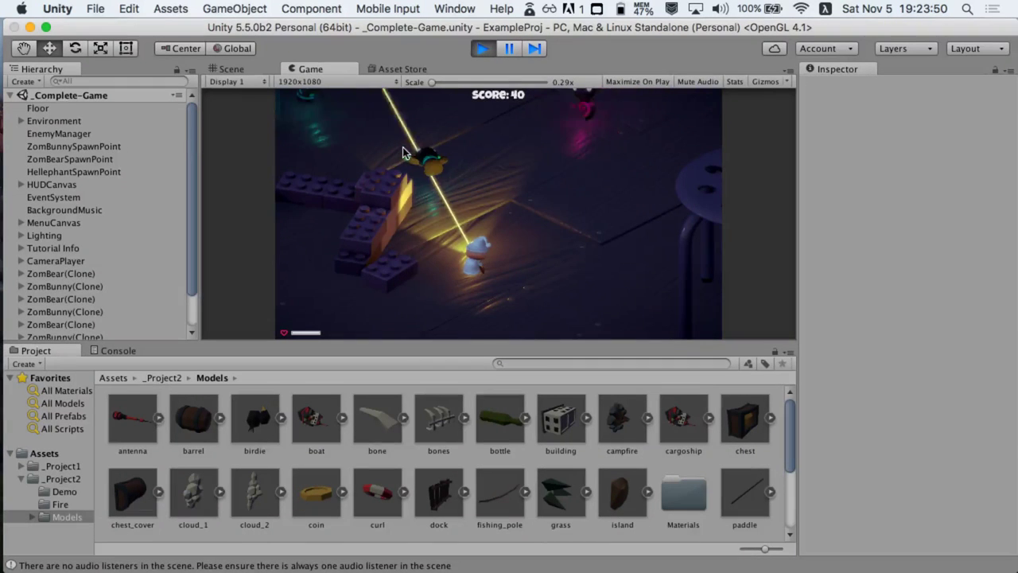
left_click(557, 169)
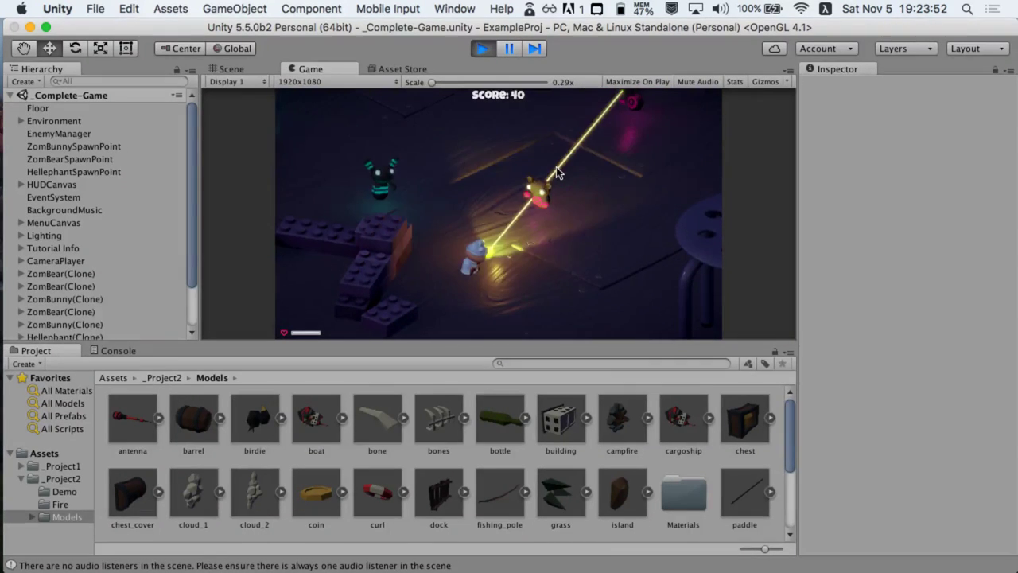
key("s")
left_click(504, 150)
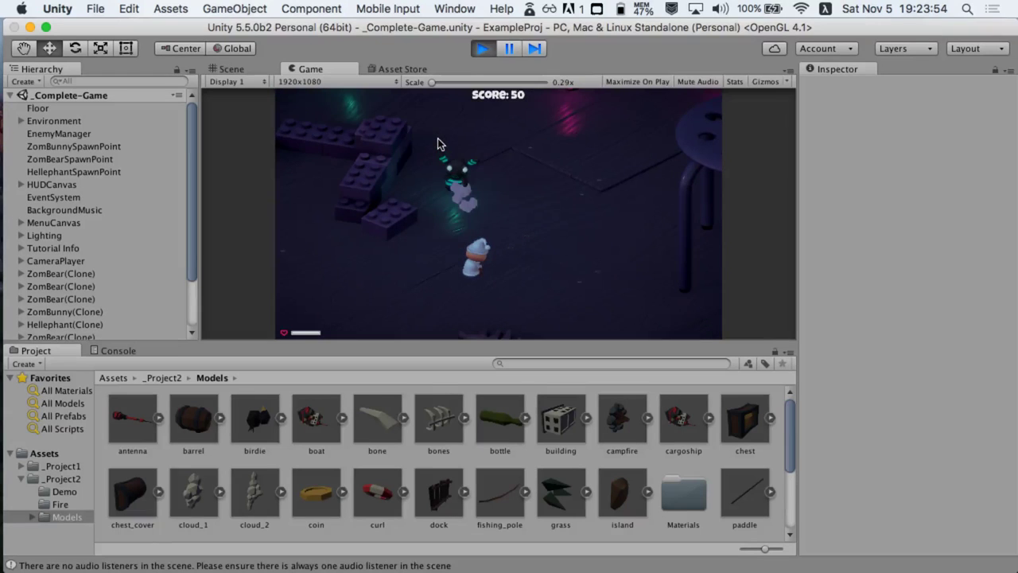
left_click(527, 151)
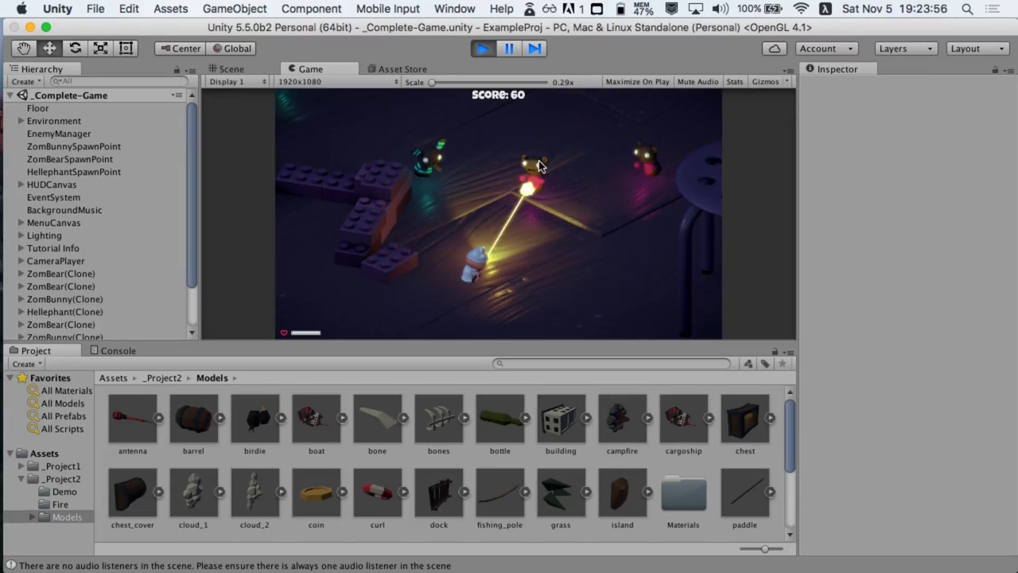
Stop the running game and show the contents of the _Project1 assets folder
left_click(484, 49)
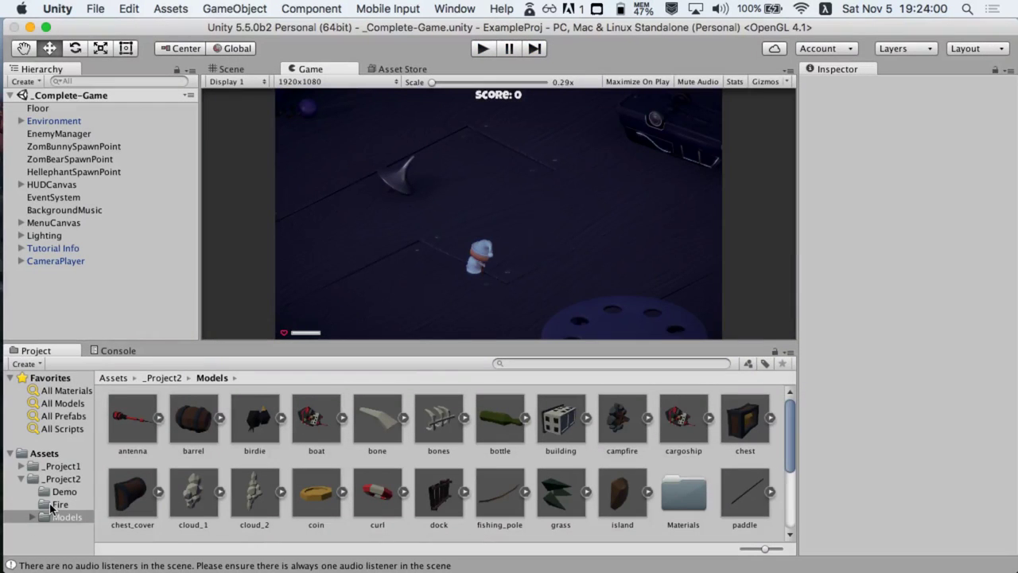
left_click(48, 468)
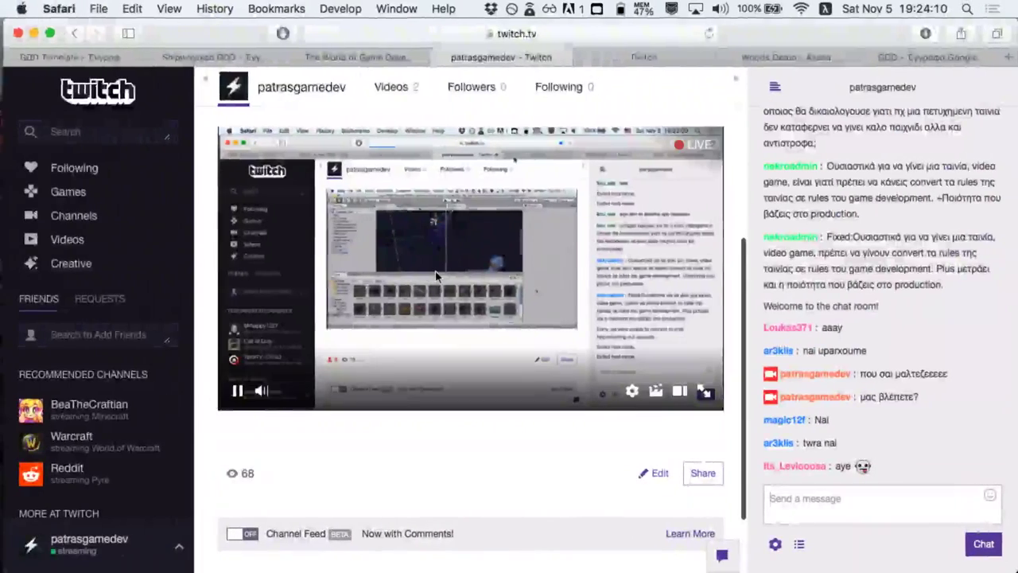
Switch to Safari and open assetstore.unity3d.com in a new tab, using the English keyboard layout
key("super+t")
type("ασσσ")
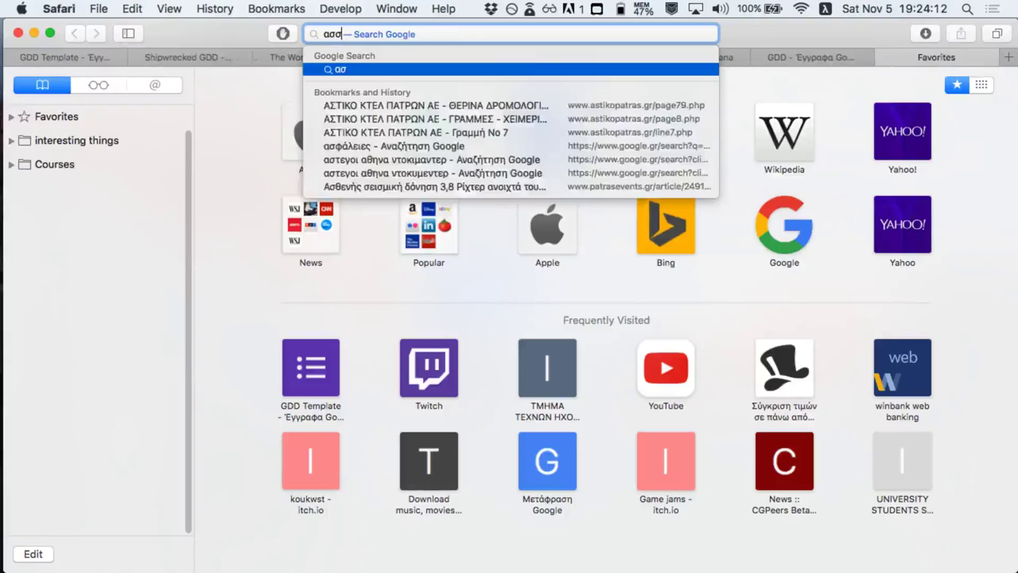
key("BackSpace")
key("BackSpace")
key("BackSpace")
key("BackSpace")
key("ctrl+space")
type("a")
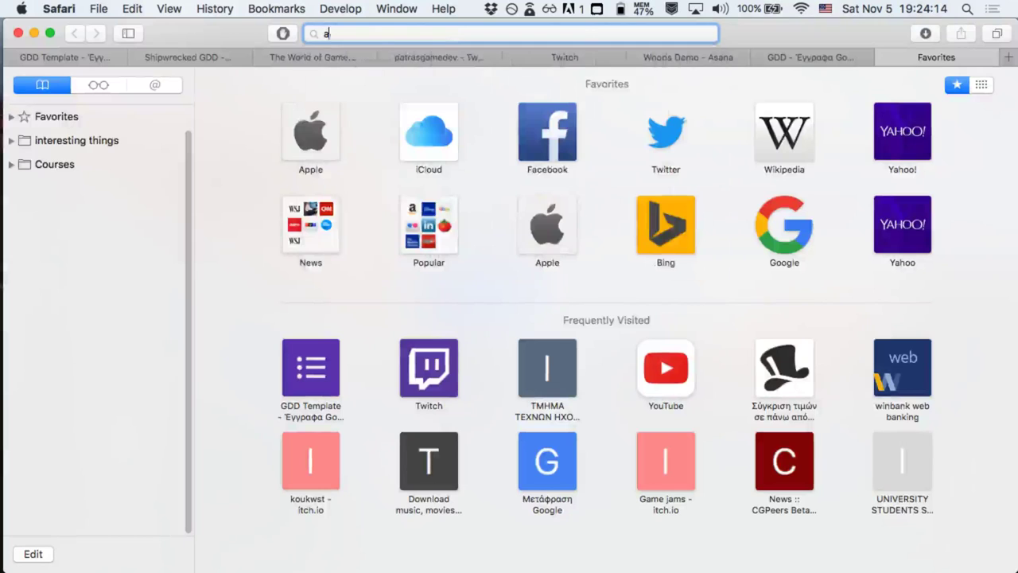
type("ssetstor")
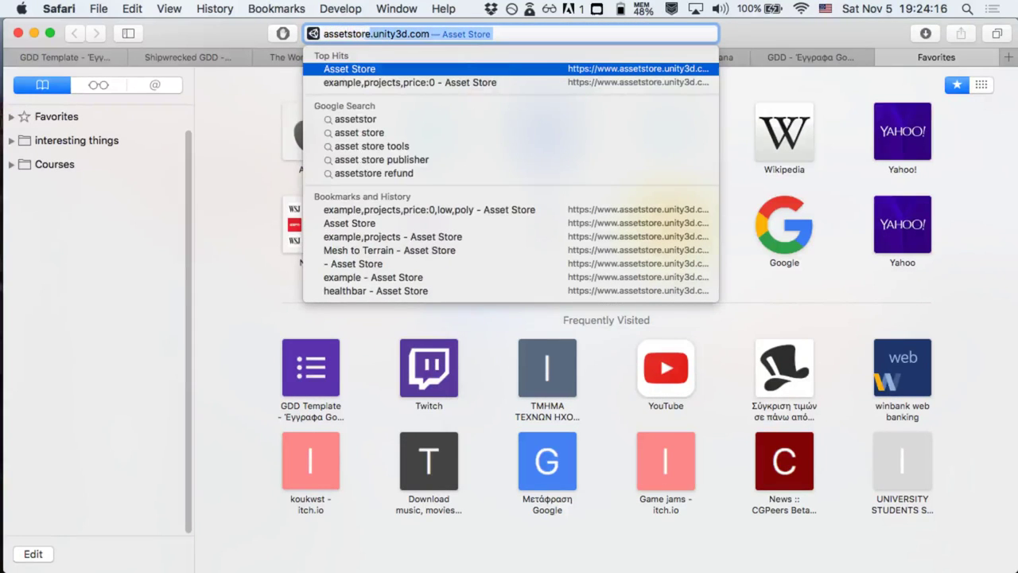
key("Return")
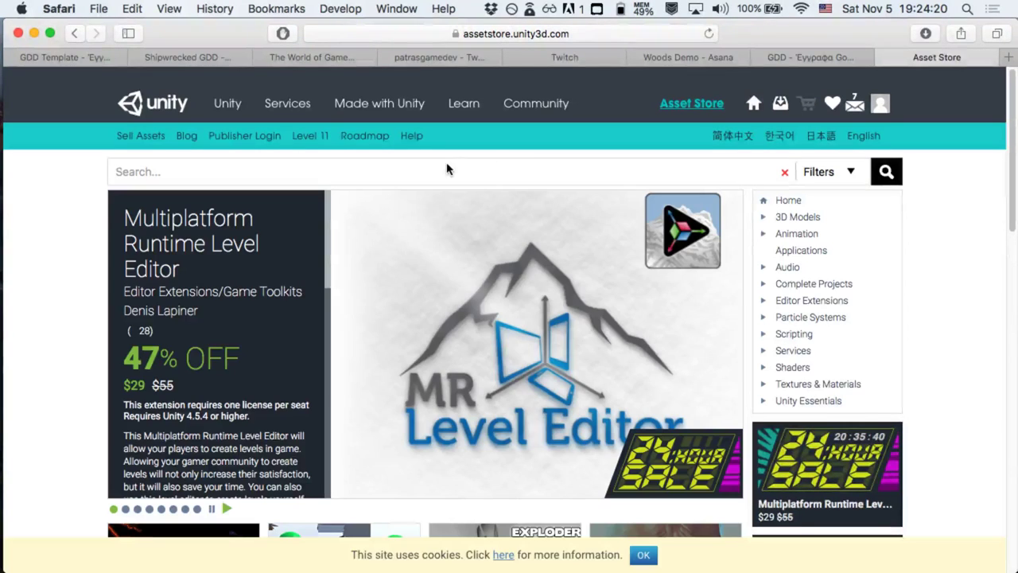
Search the Asset Store for "complete project"
left_click(428, 171)
type("games")
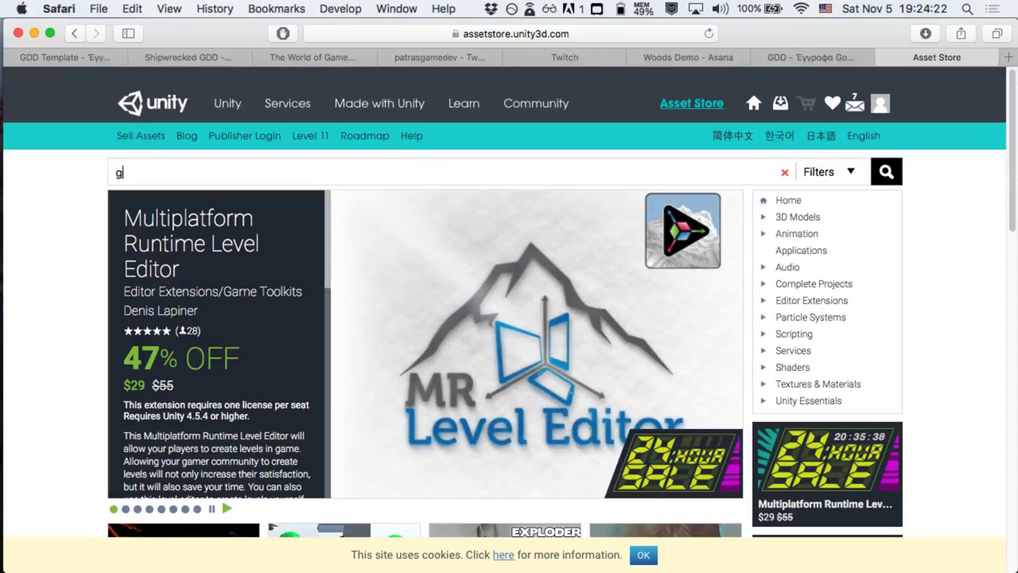
key("BackSpace")
key("BackSpace")
key("BackSpace")
key("BackSpace")
key("BackSpace")
type("com")
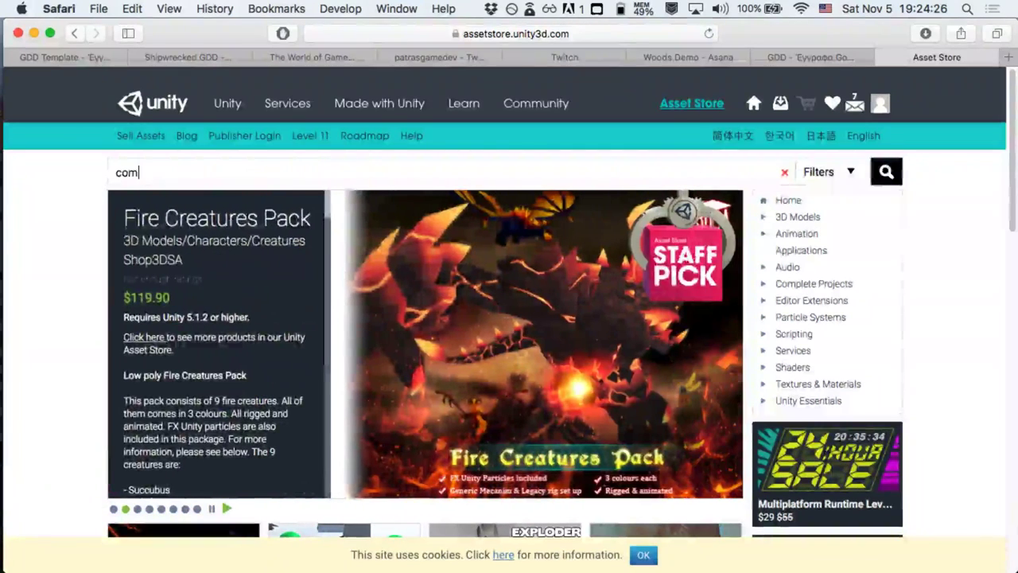
type("plete pro")
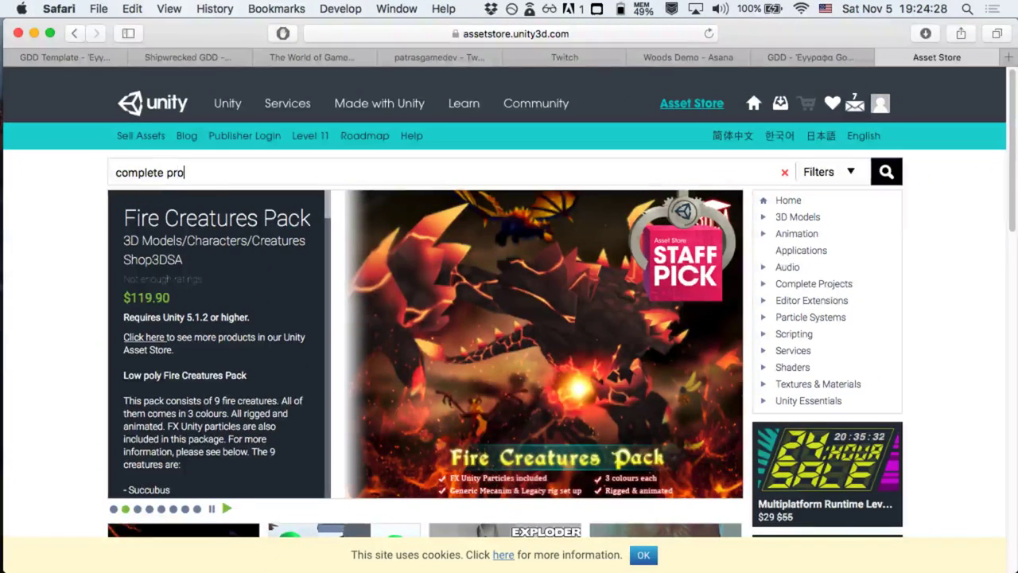
type("ject")
key("Return")
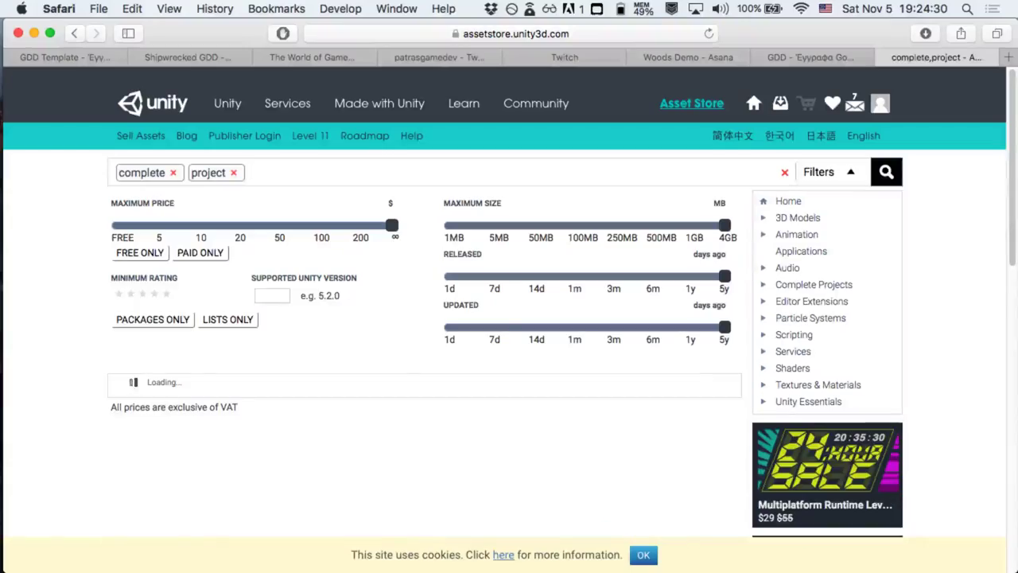
Browse the complete project results, restrict them to free assets only and look through the filtered list
scroll(295, 323, "down", 5)
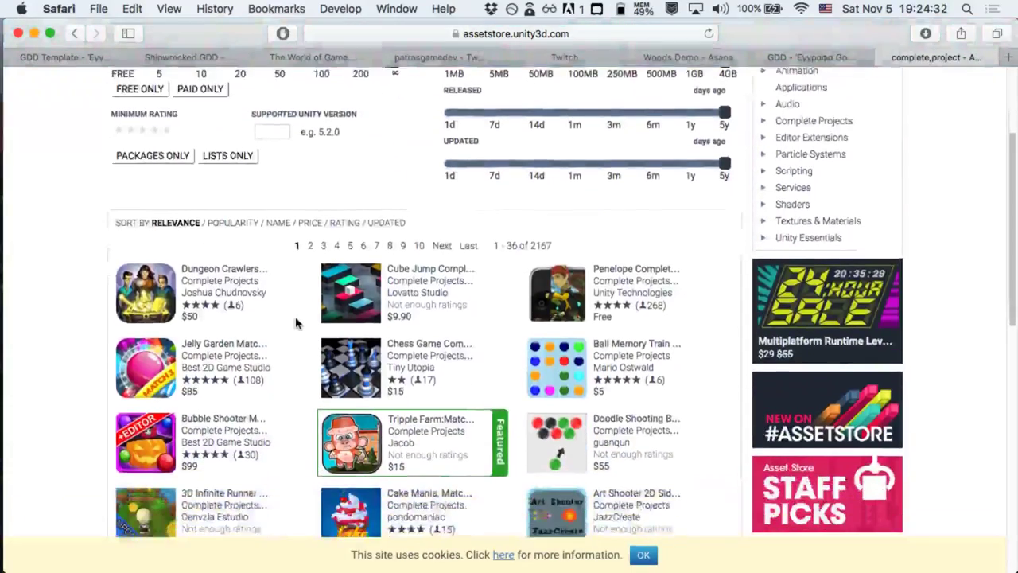
scroll(295, 323, "down", 6)
scroll(297, 304, "up", 3)
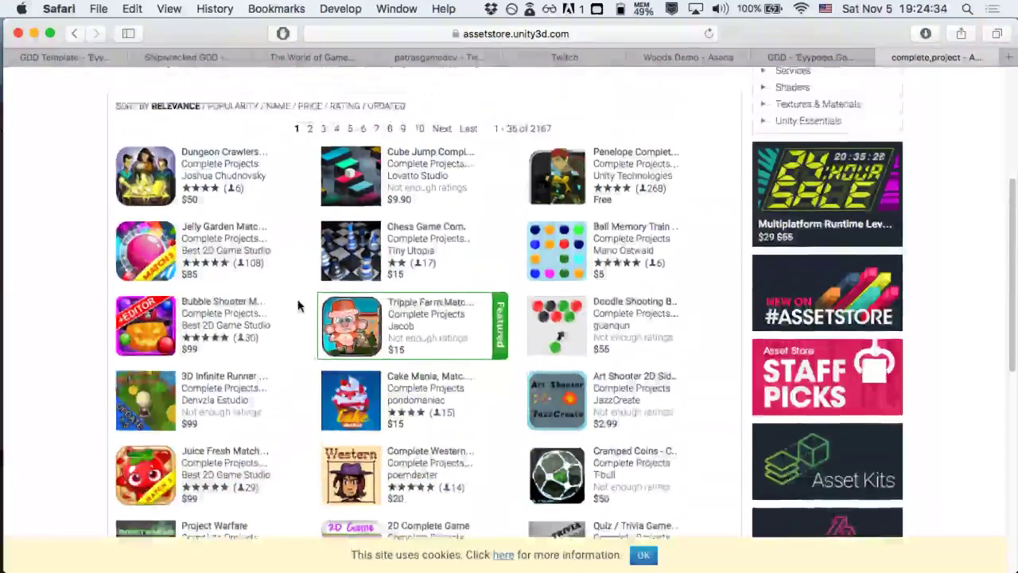
scroll(299, 305, "up", 5)
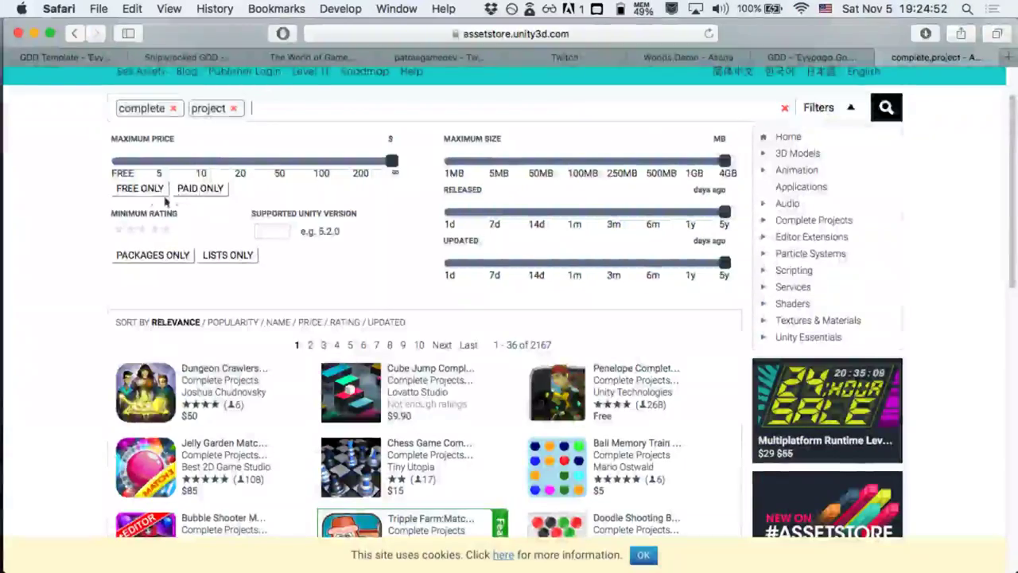
left_click(140, 189)
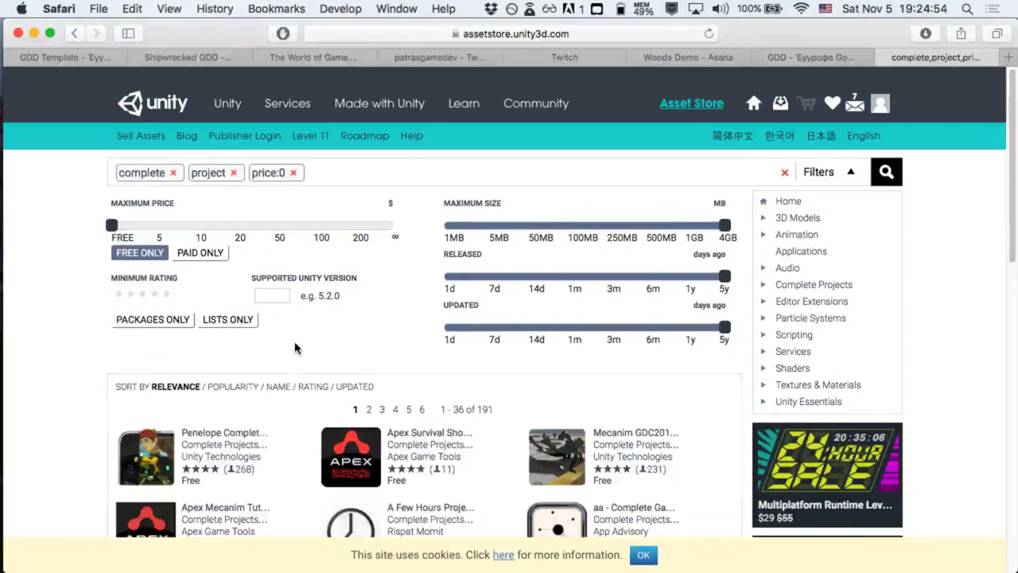
scroll(294, 348, "down", 10)
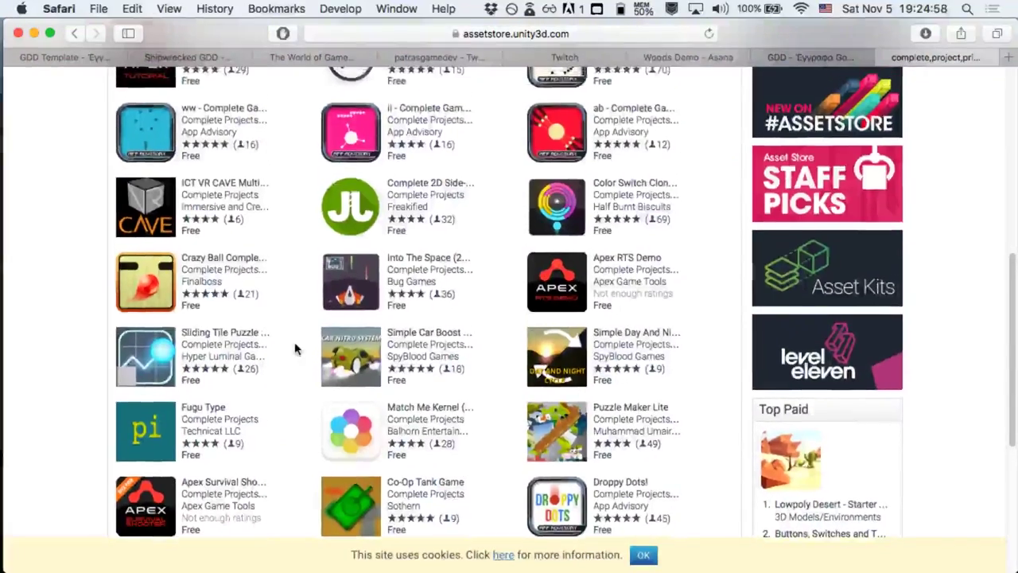
Switch back to Unity and show the editor's built-in Asset Store view
key("ctrl+Right")
key("ctrl+Right")
key("ctrl+Right")
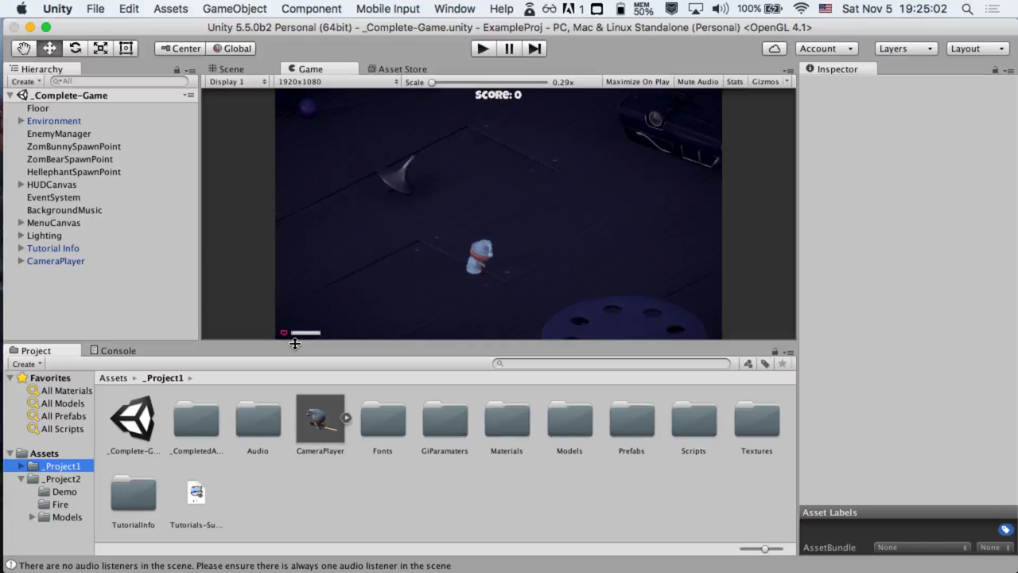
left_click(397, 69)
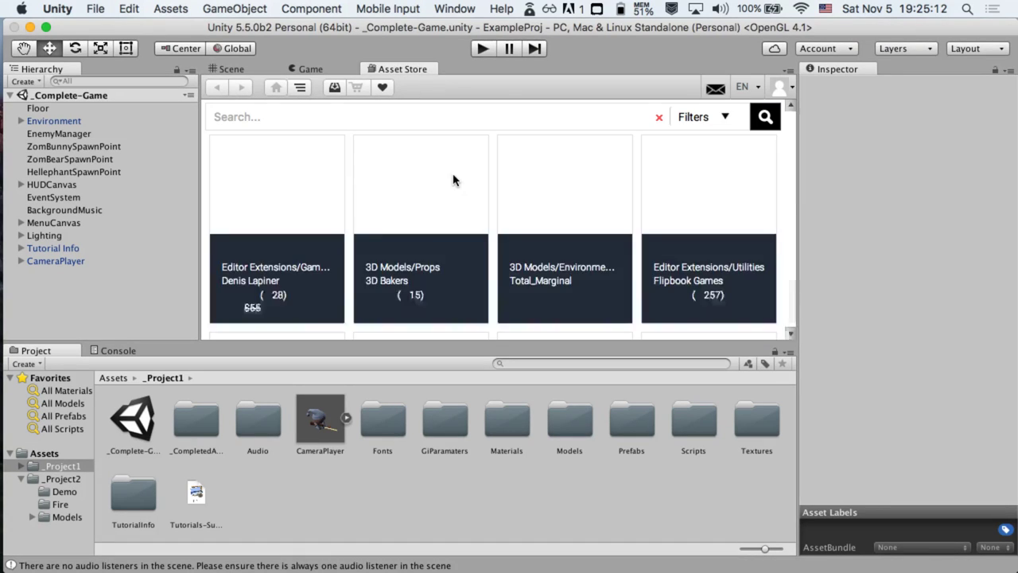
Return to the Scene view and open the demo scene from the _Project2 Demo folder
left_click(254, 69)
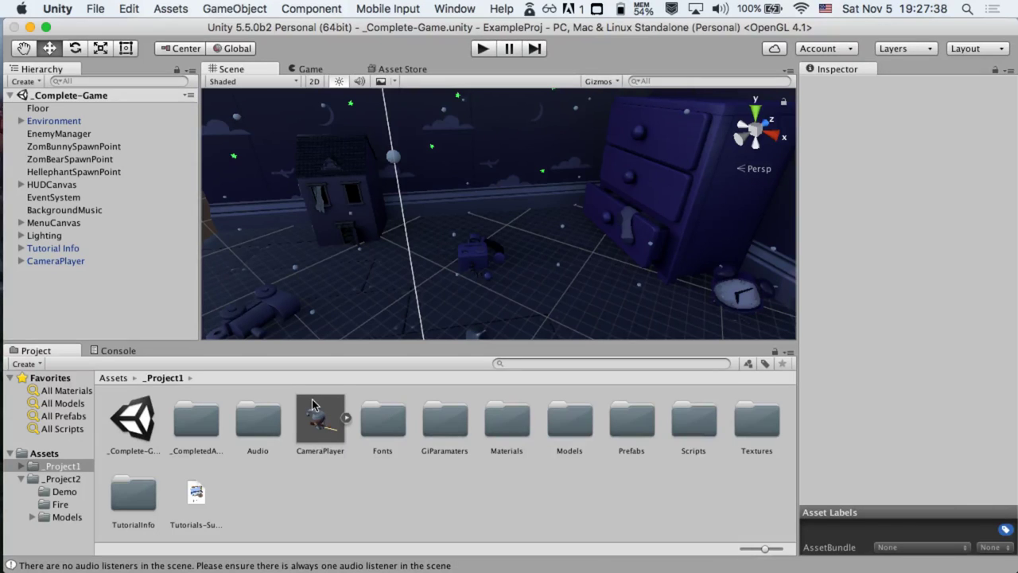
left_click(61, 493)
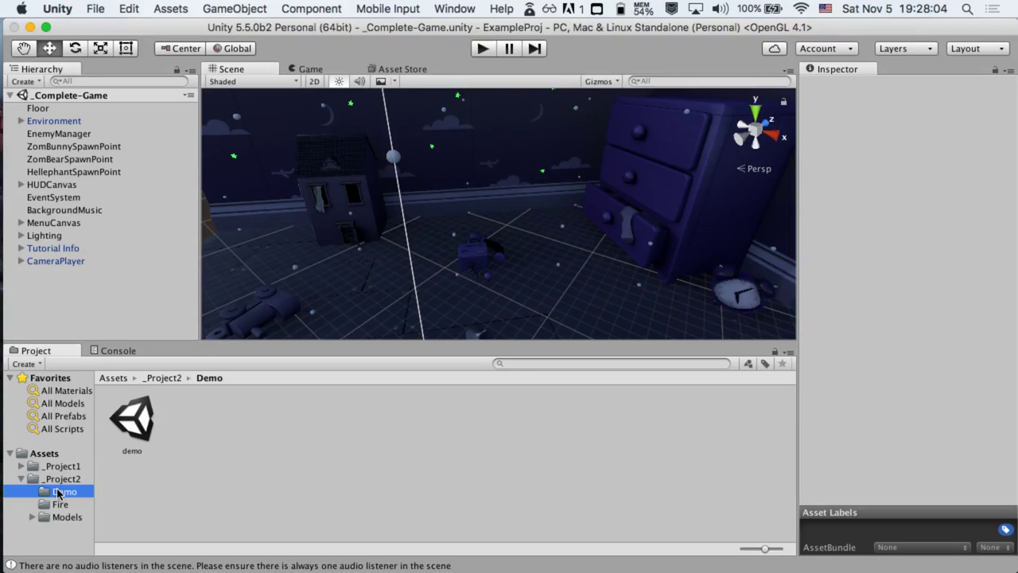
double_click(137, 412)
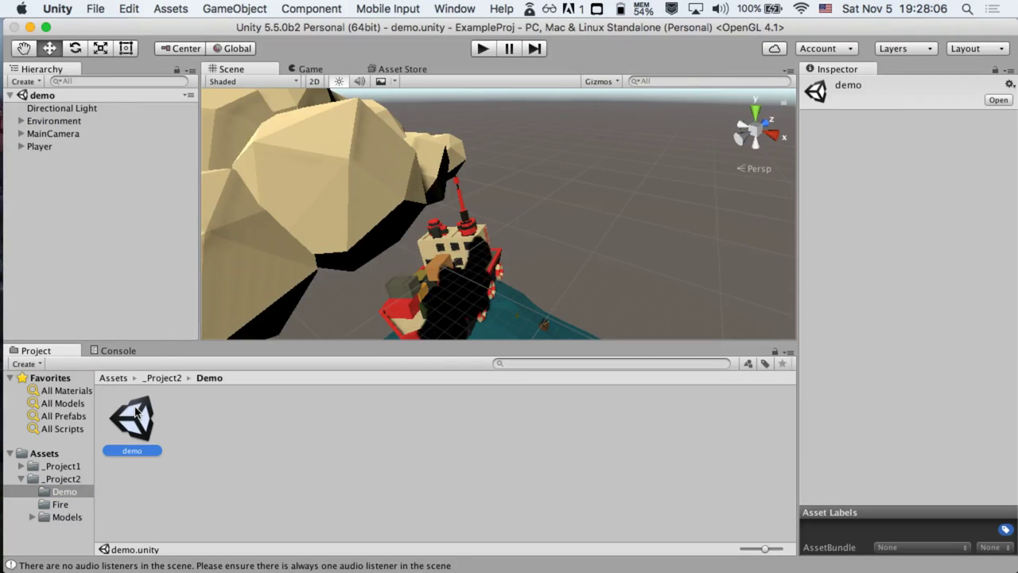
Play the demo scene, walk the character around the campfire and beach, and stop the game
left_click(482, 49)
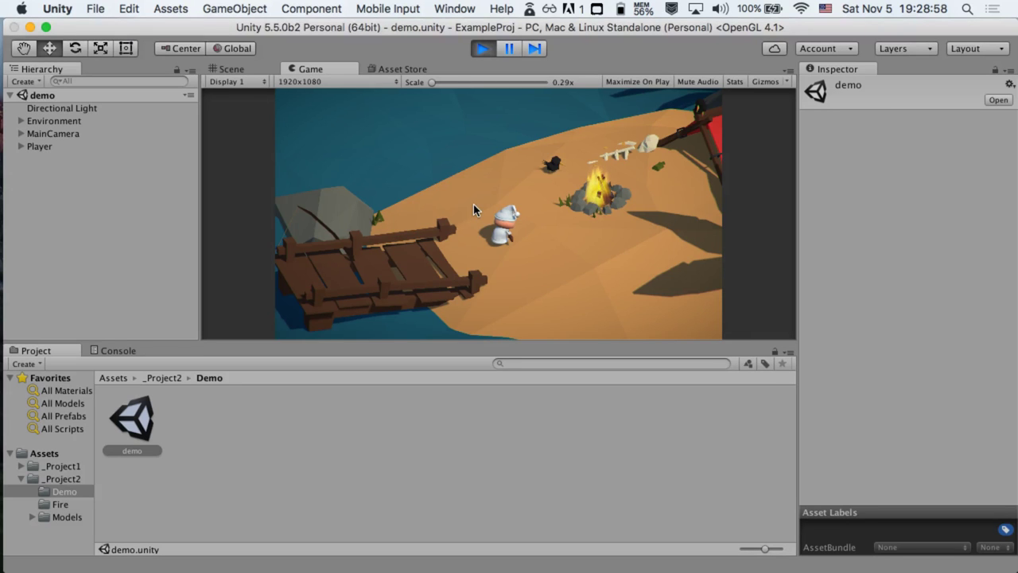
left_click(542, 203)
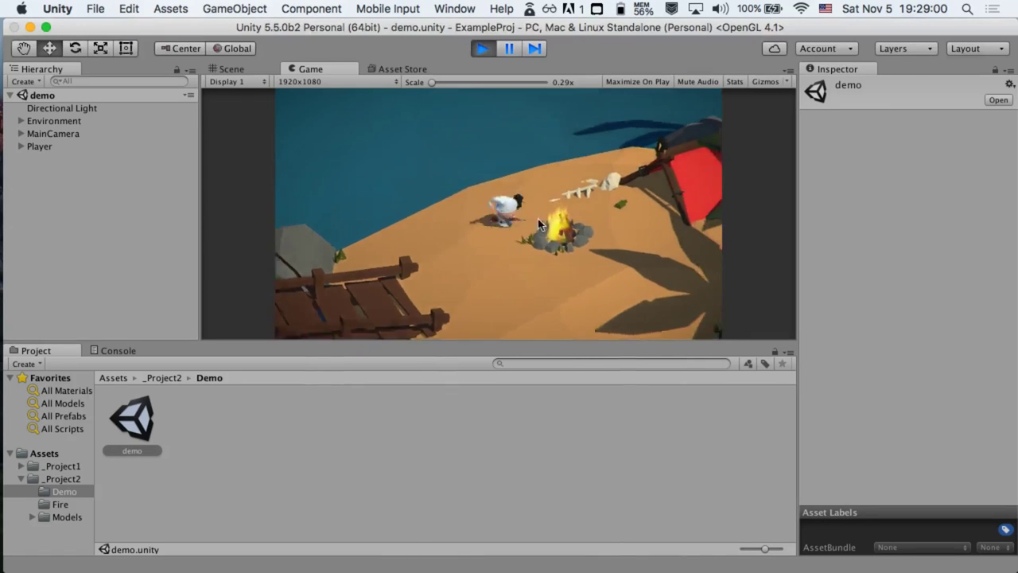
left_click(588, 237)
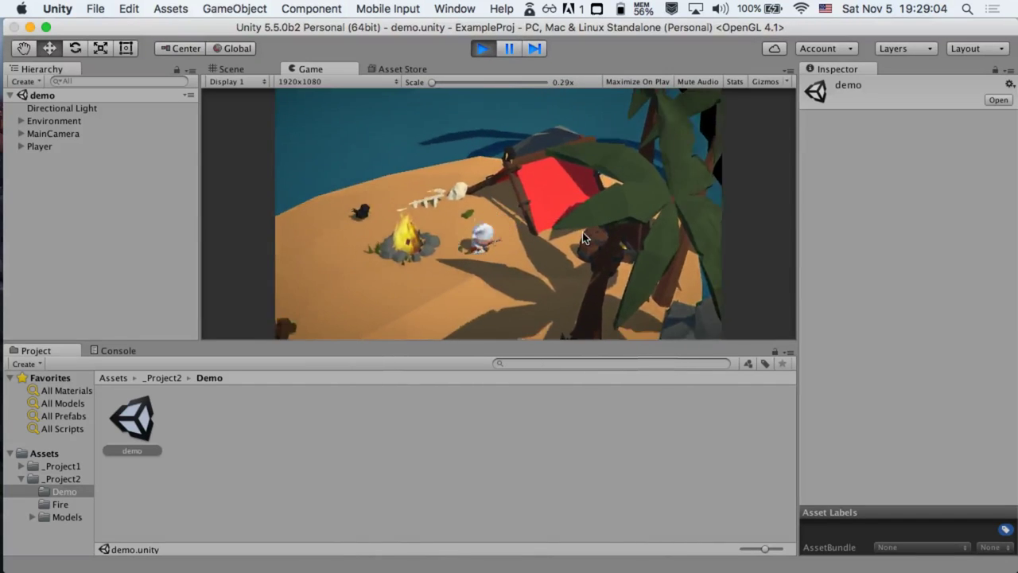
left_click(497, 212)
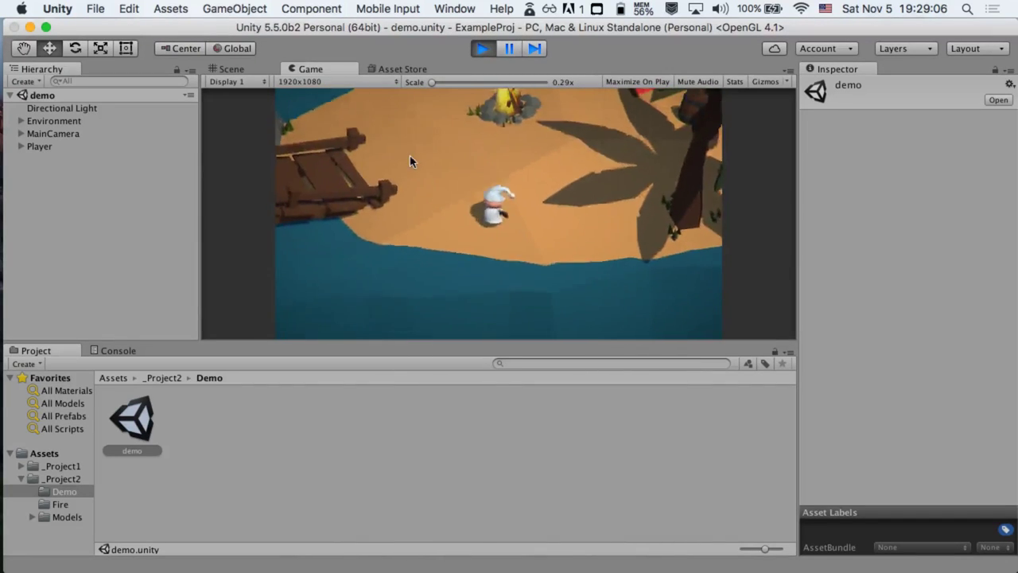
left_click(484, 49)
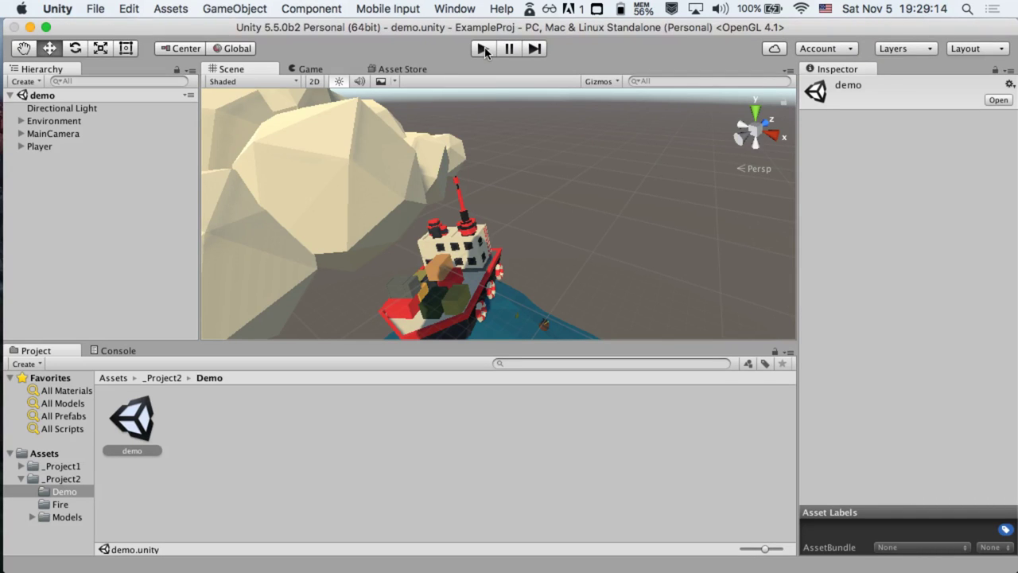
Enter and exit play mode twice to demonstrate starting and stopping the demo scene
left_click(485, 49)
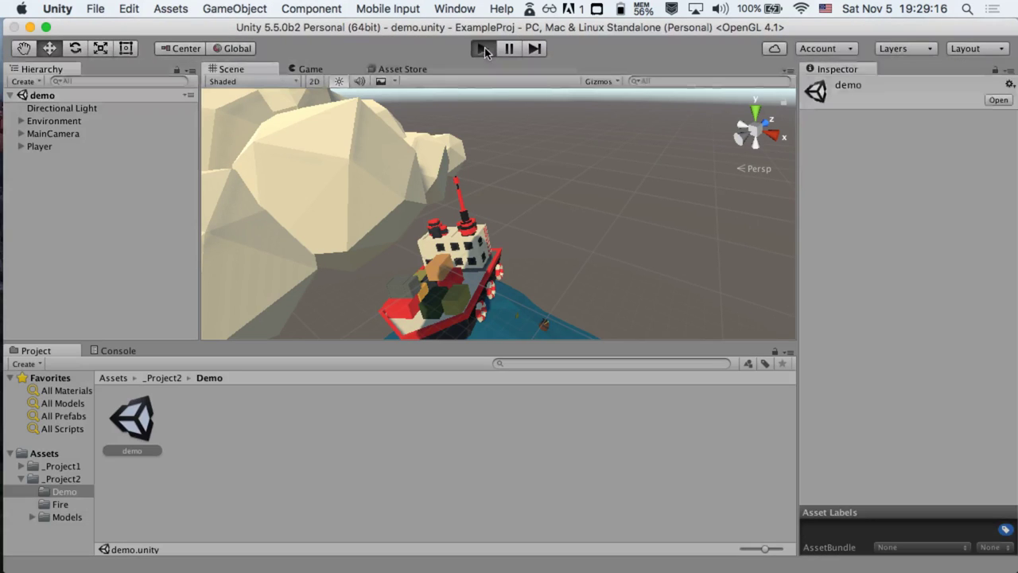
key("super+p")
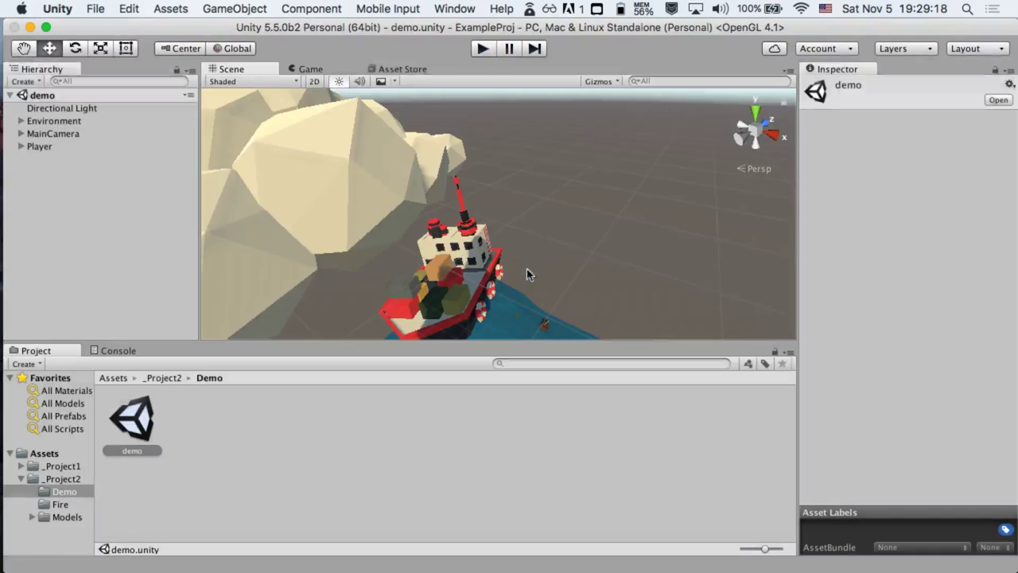
left_click(485, 49)
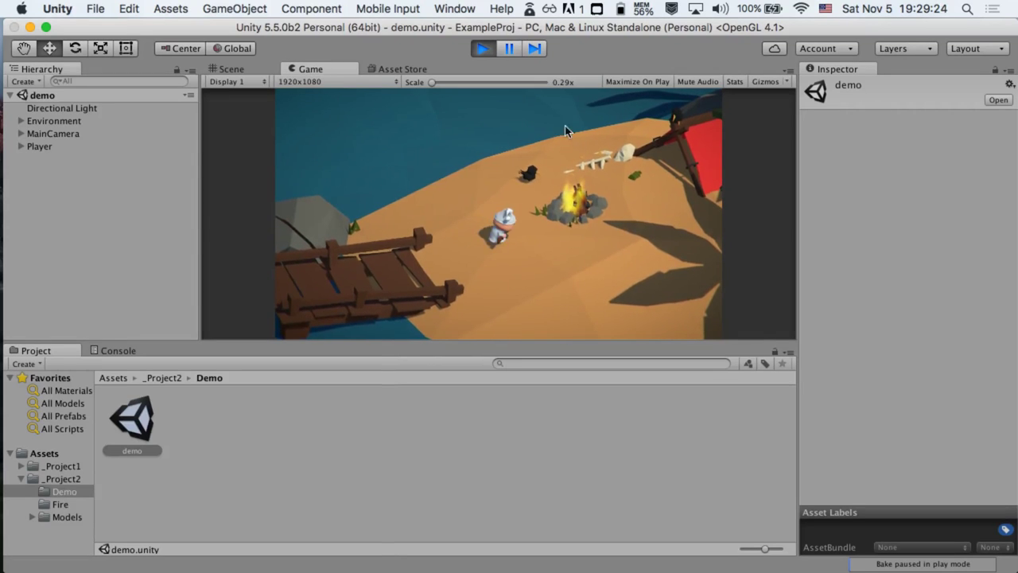
left_click(484, 46)
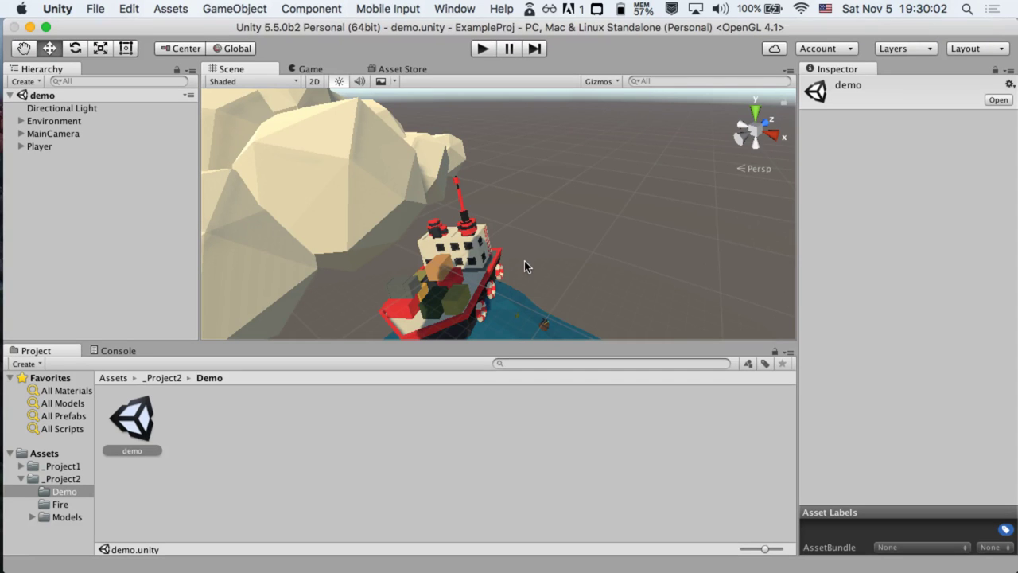
Examine the island campsite with its campfire, tent and barrels up close in the Scene view
left_click_drag(524, 261, 338, 301, "alt")
scroll(339, 301, "up", 5)
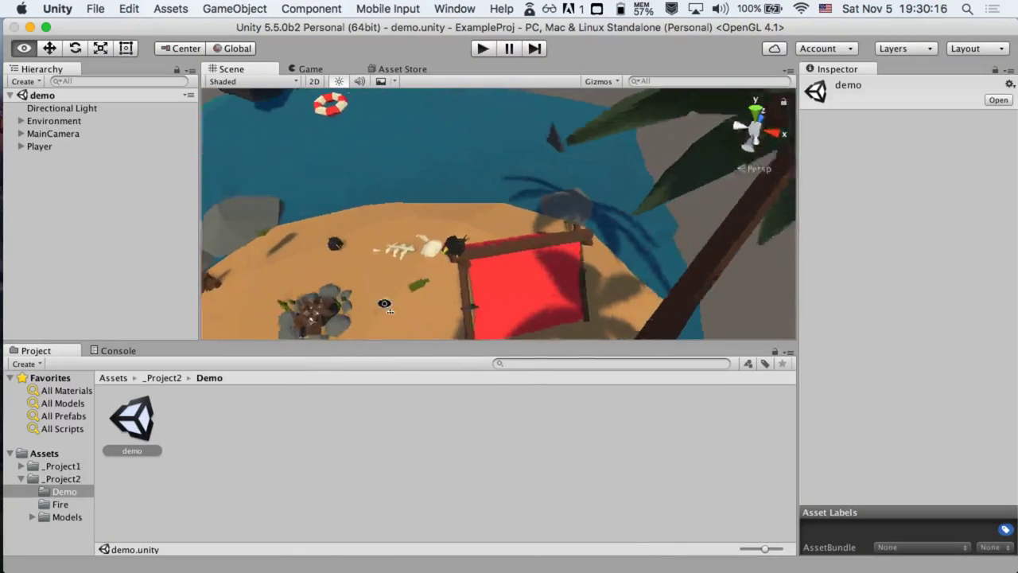
left_click_drag(473, 194, 490, 239, "alt")
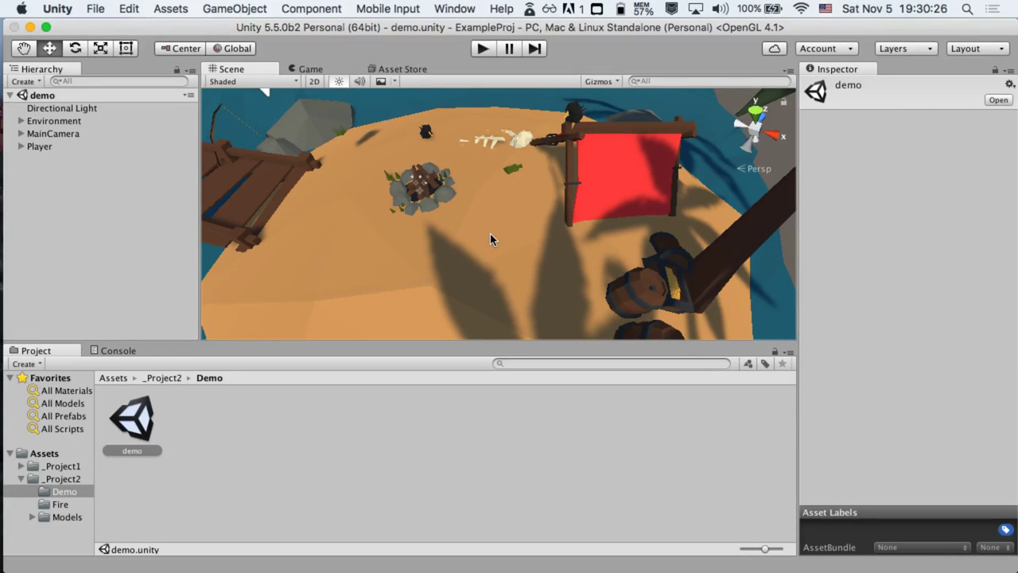
Compare the Game view with the Scene view, and run and stop the game once more
left_click(312, 70)
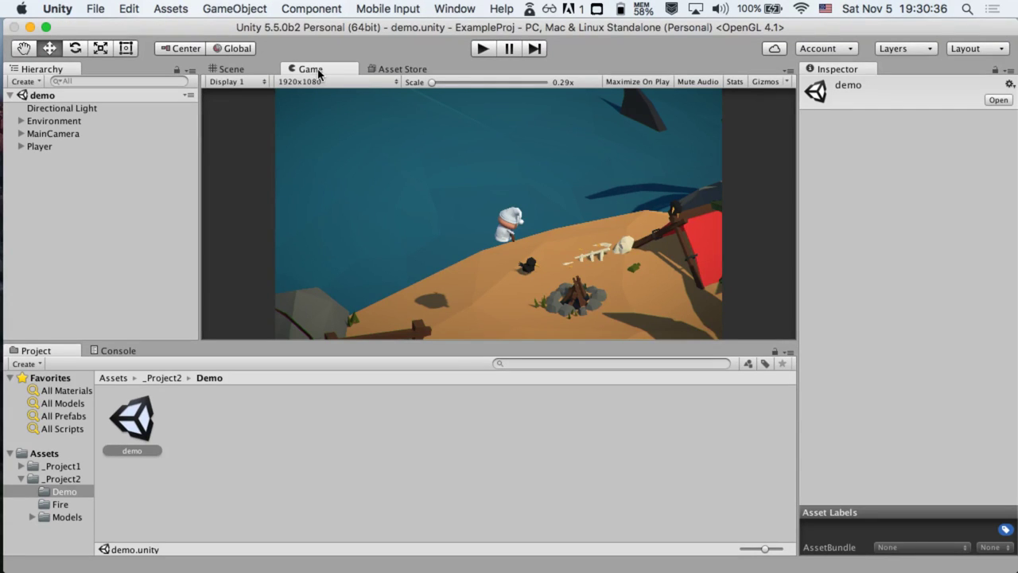
left_click(233, 69)
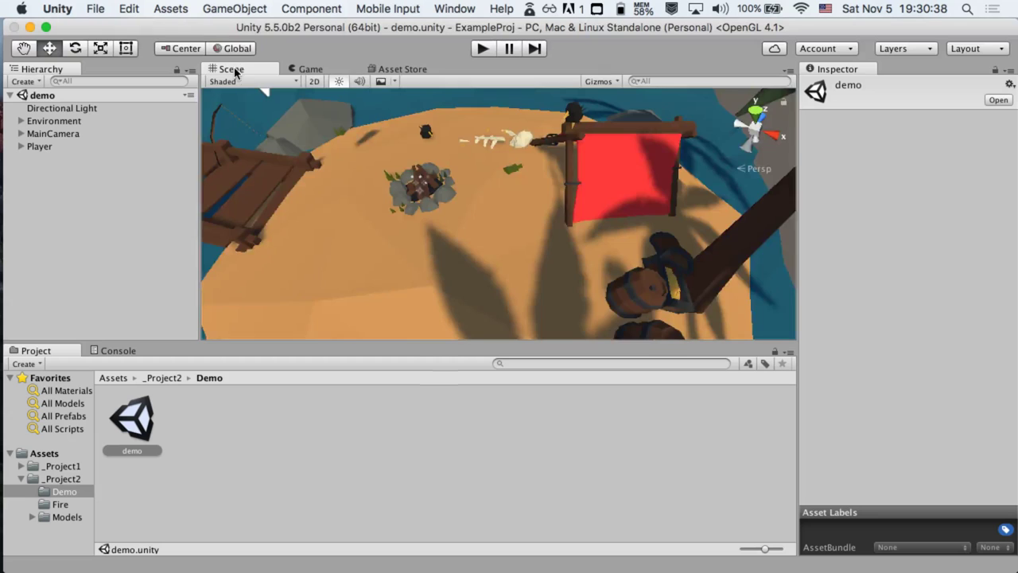
left_click(486, 49)
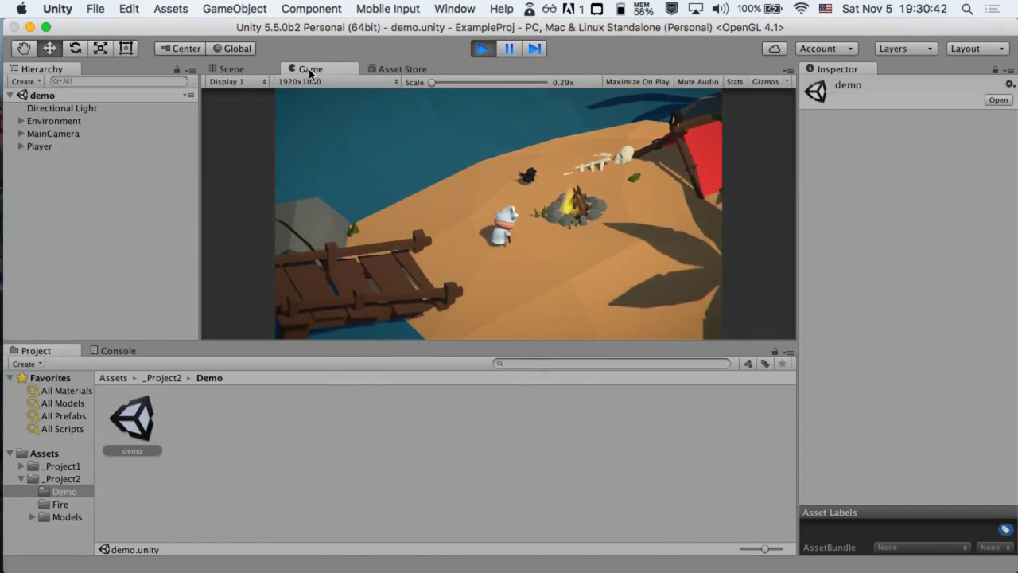
left_click(481, 50)
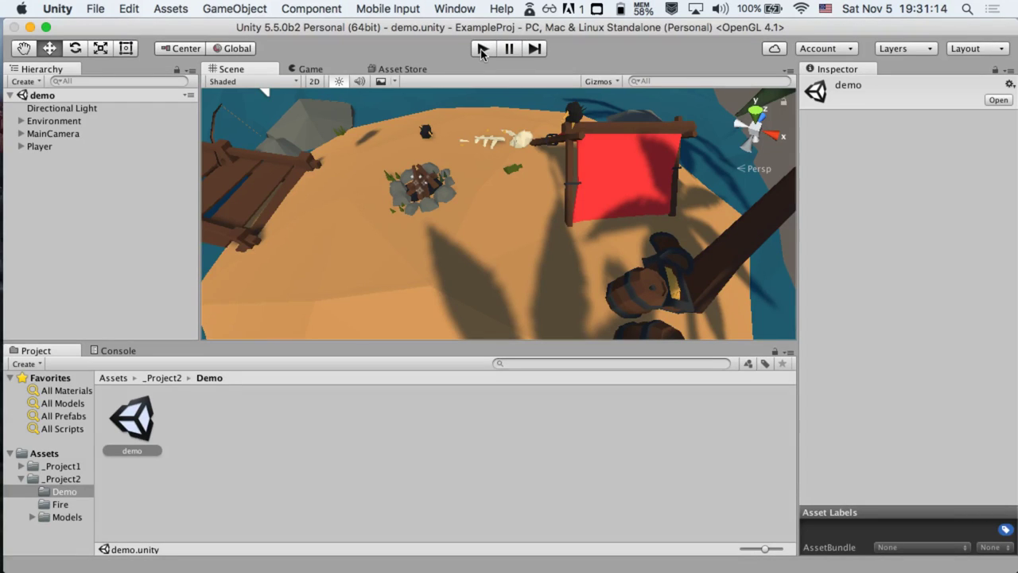
Dock the Game view beside the Scene view so both are shown at once
left_click(334, 72)
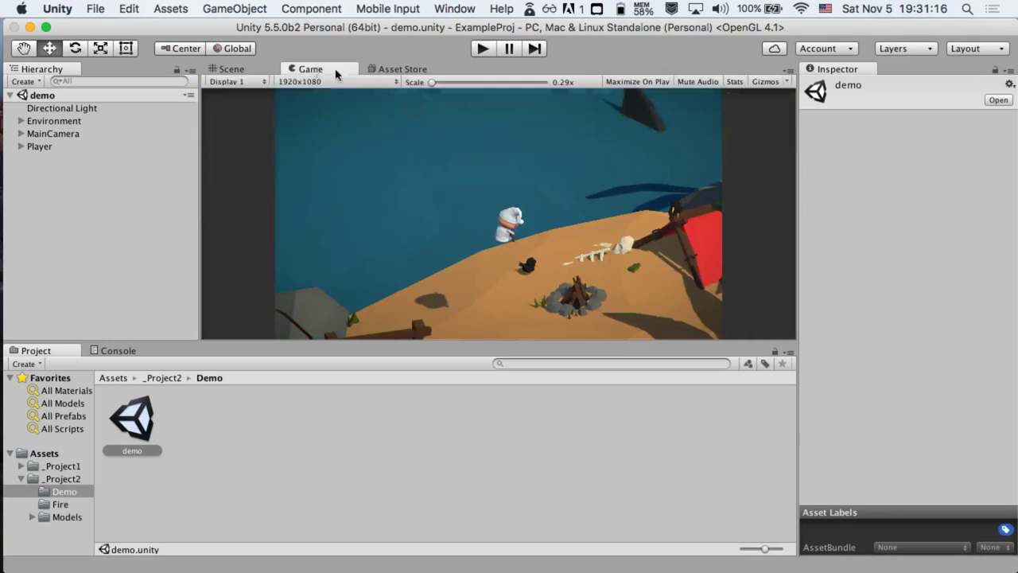
left_click_drag(335, 74, 476, 194)
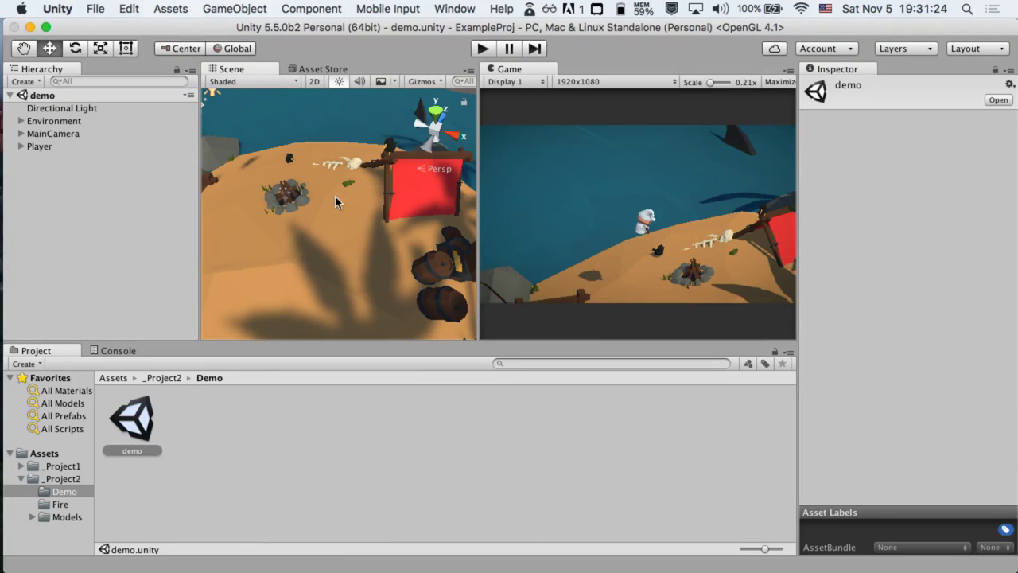
Select the island object in the Scene view, frame it and inspect it from another angle
left_click_drag(331, 228, 335, 190, "alt")
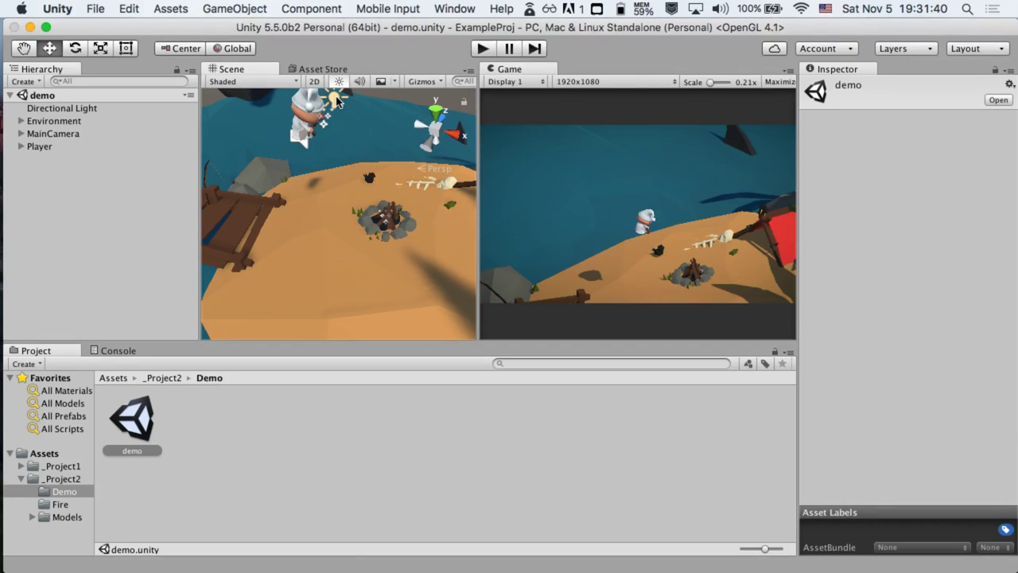
left_click(300, 140)
left_click(350, 239)
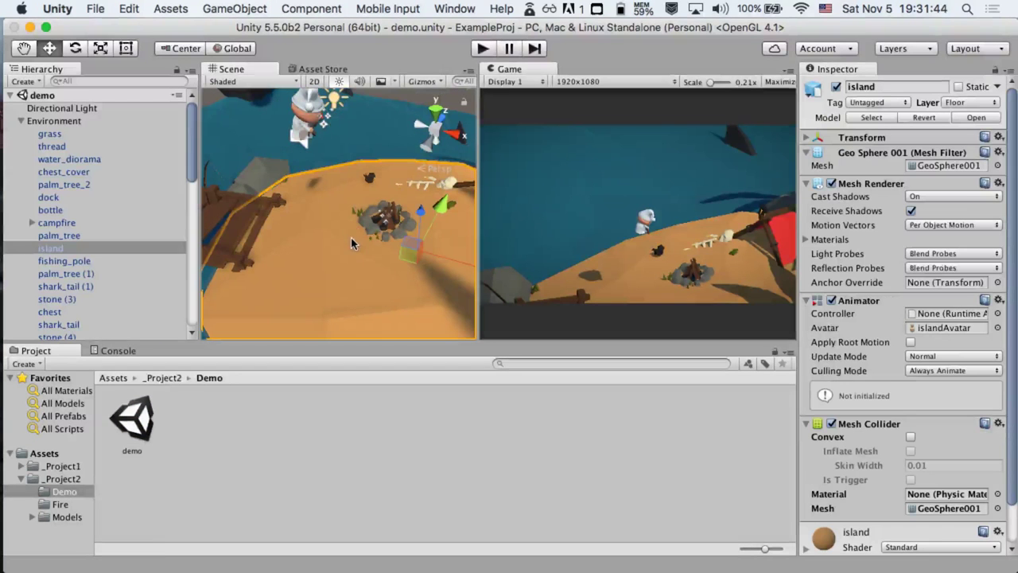
left_click_drag(343, 234, 340, 201, "alt")
key("f")
left_click_drag(413, 187, 253, 176, "alt")
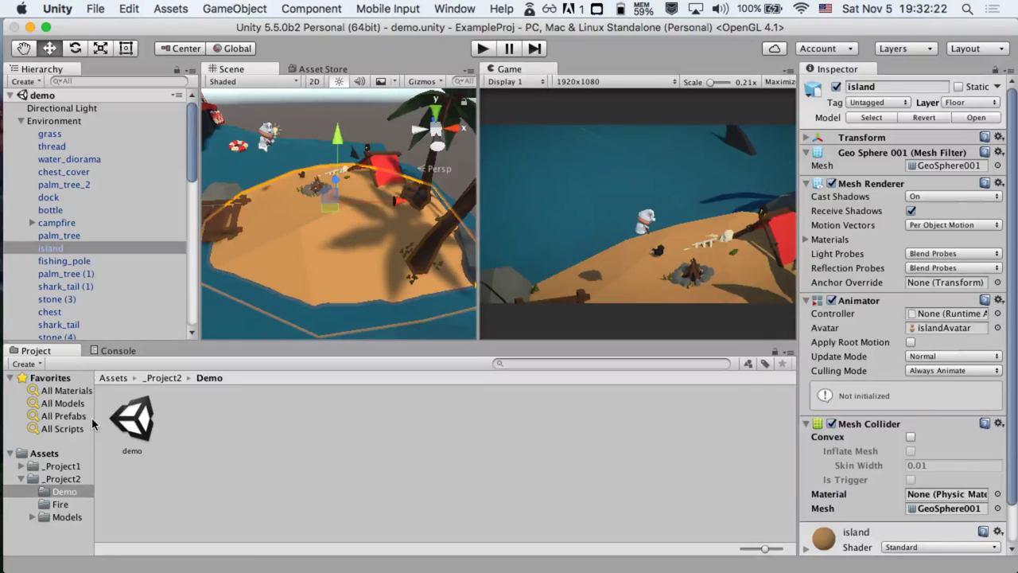
Widen the Project window's folder tree and show the contents of the top-level Assets folder
left_click_drag(95, 422, 170, 423)
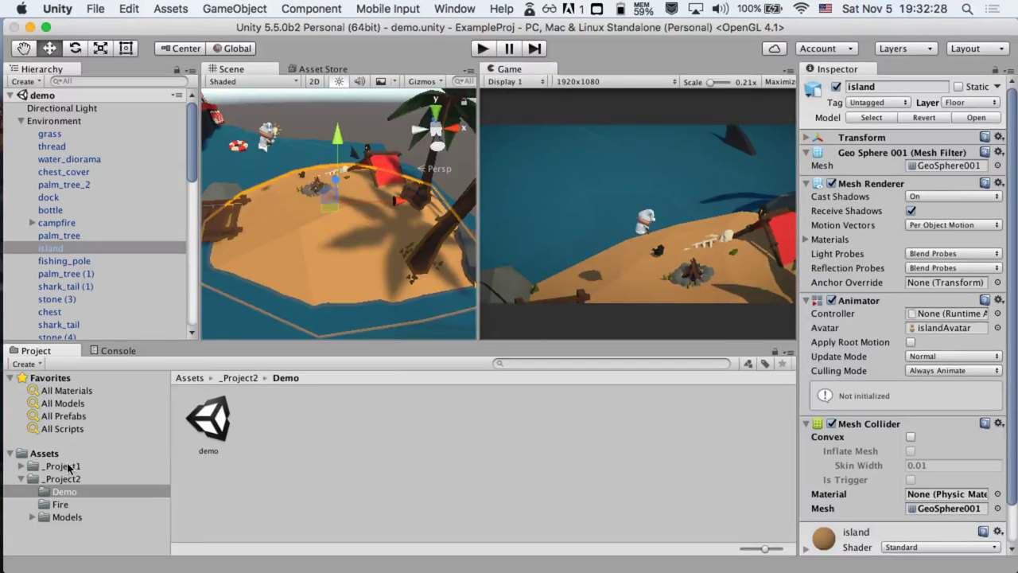
left_click(46, 454)
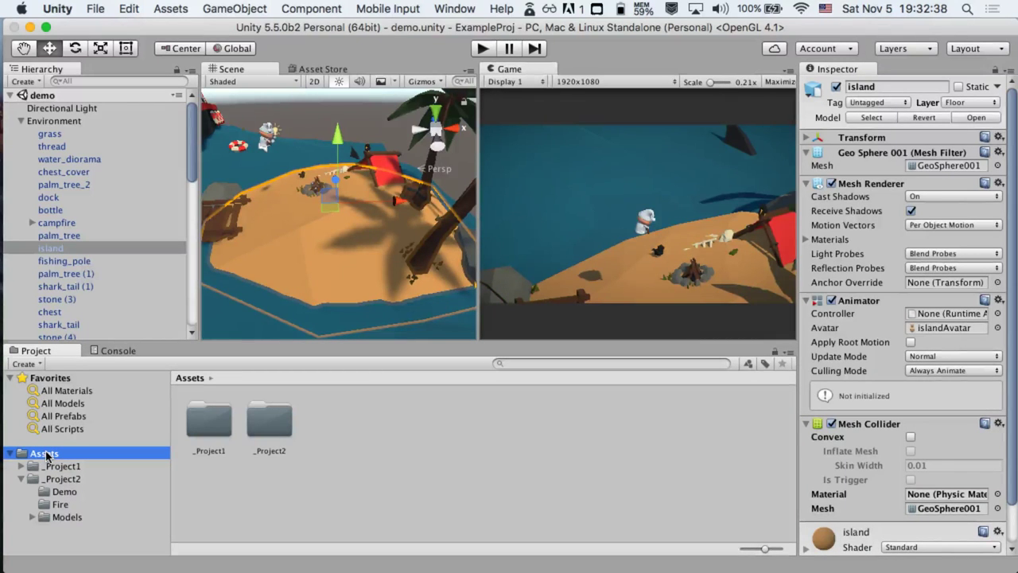
Switch to the Finder desktop, open the Projects folder and select its v0.0.0 subfolder
key("ctrl+Right")
key("ctrl+Right")
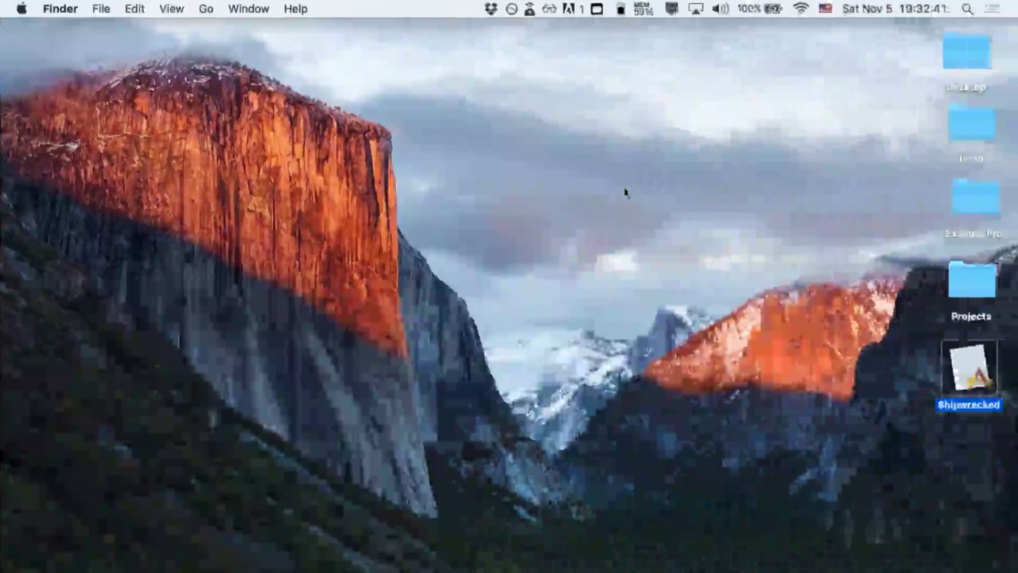
double_click(970, 280)
left_click(638, 125)
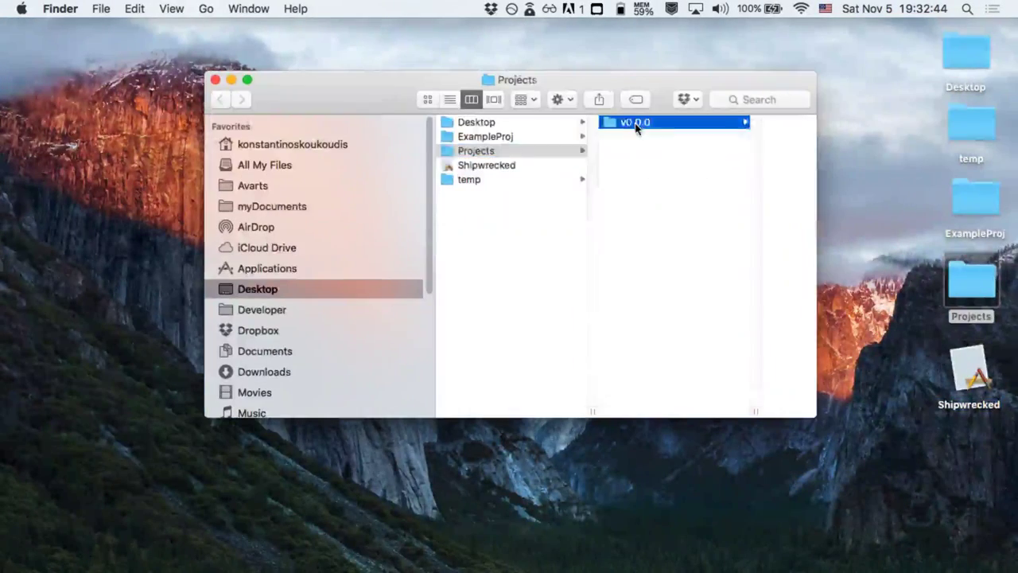
Open the ExampleProj folder in Finder, look into Assets and its _Project1 subfolder, and return to Assets
double_click(975, 200)
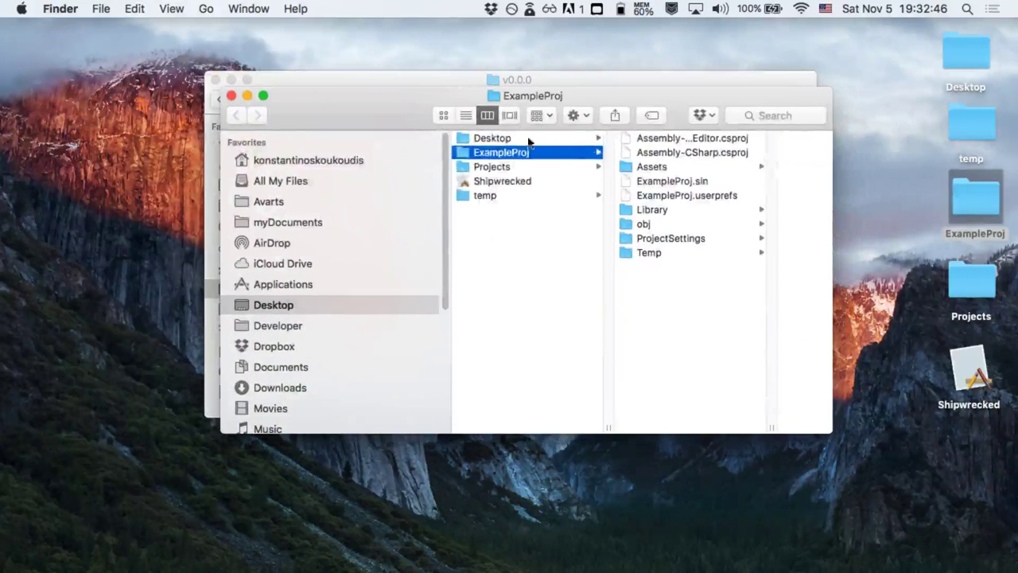
left_click(664, 168)
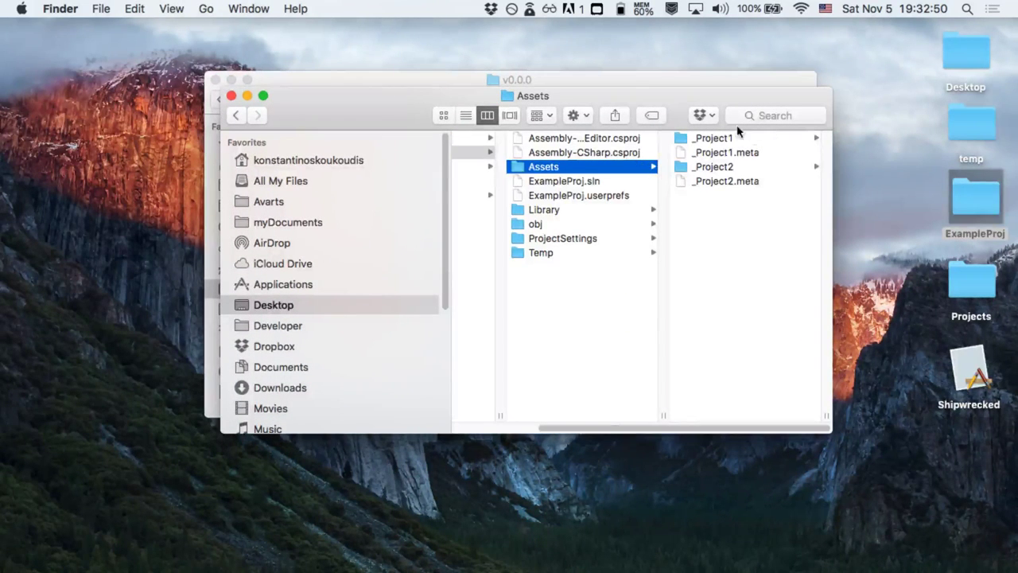
left_click(726, 141)
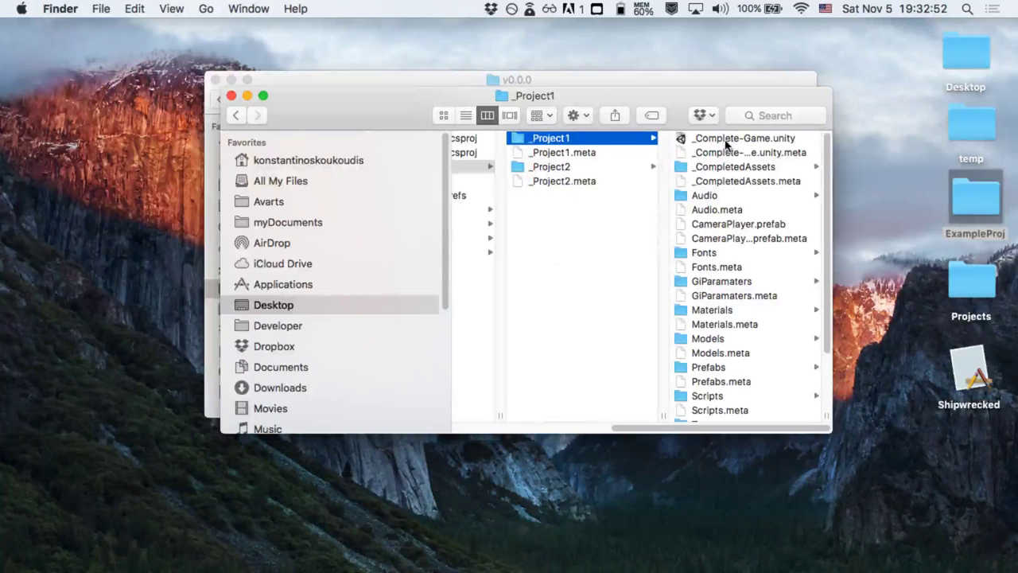
key("cmd+bracketleft")
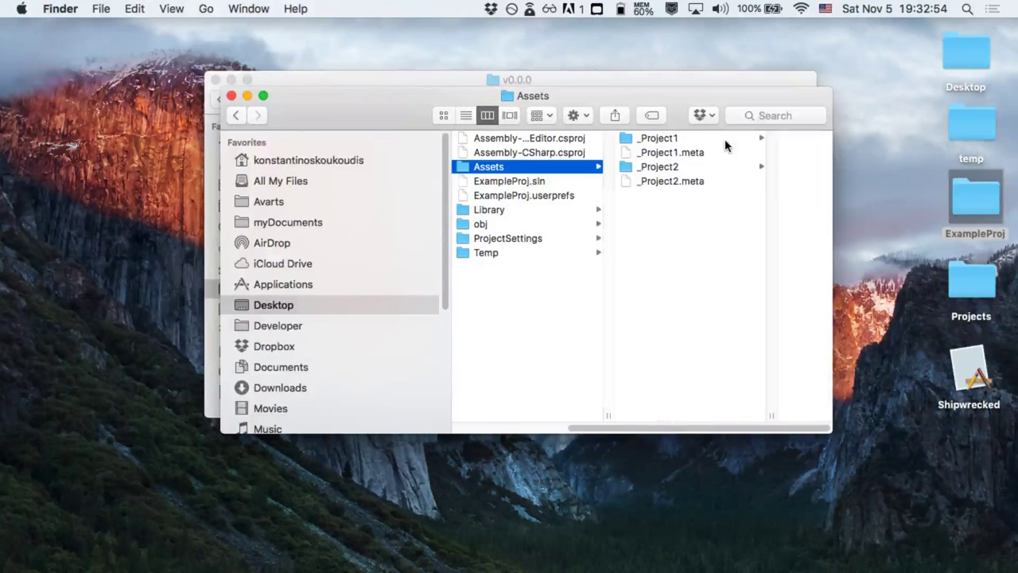
Switch back to Unity, view the contents of _Project1 and open the Models folder of _Project2
key("cmd+Tab")
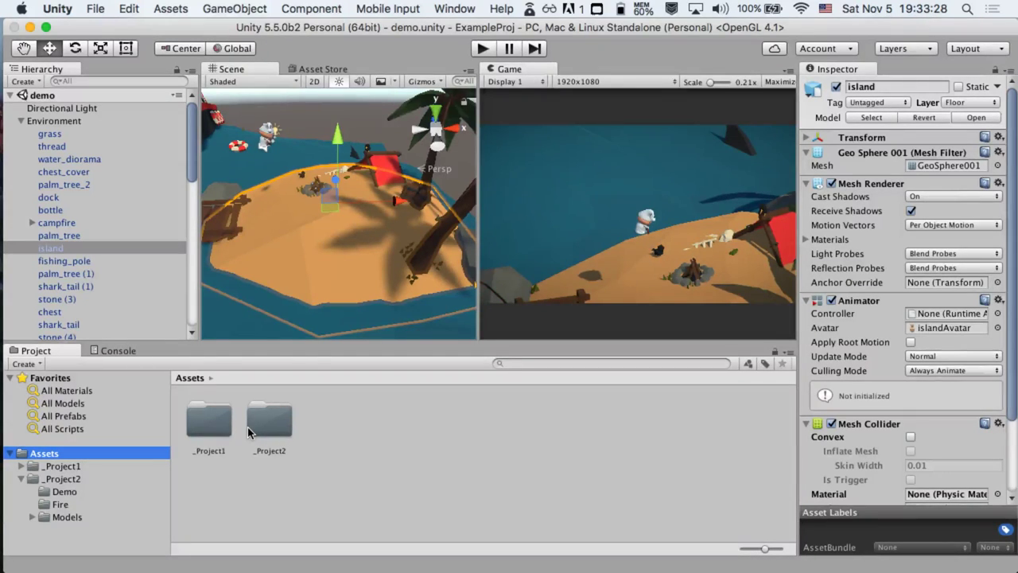
double_click(204, 416)
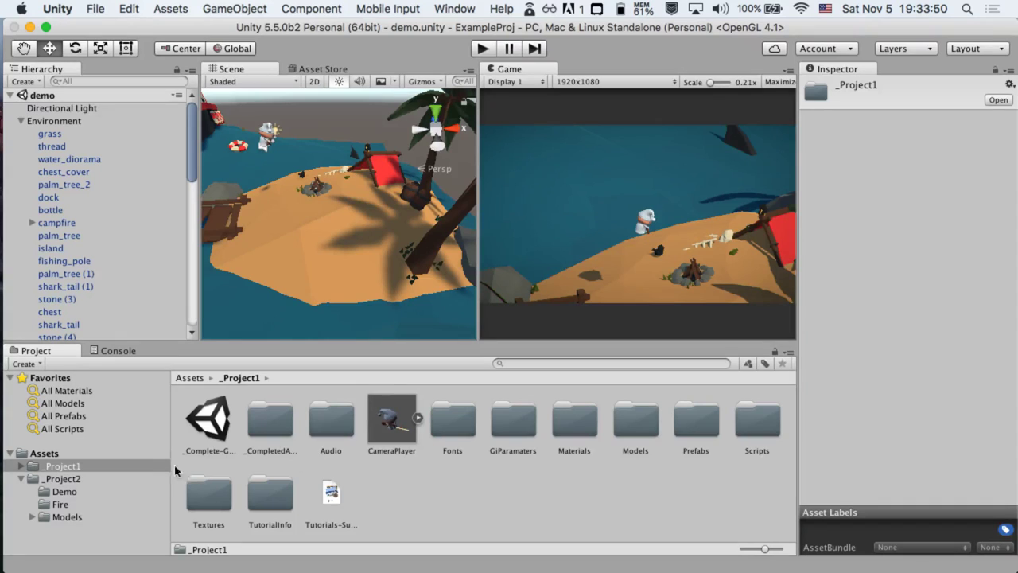
left_click(63, 518)
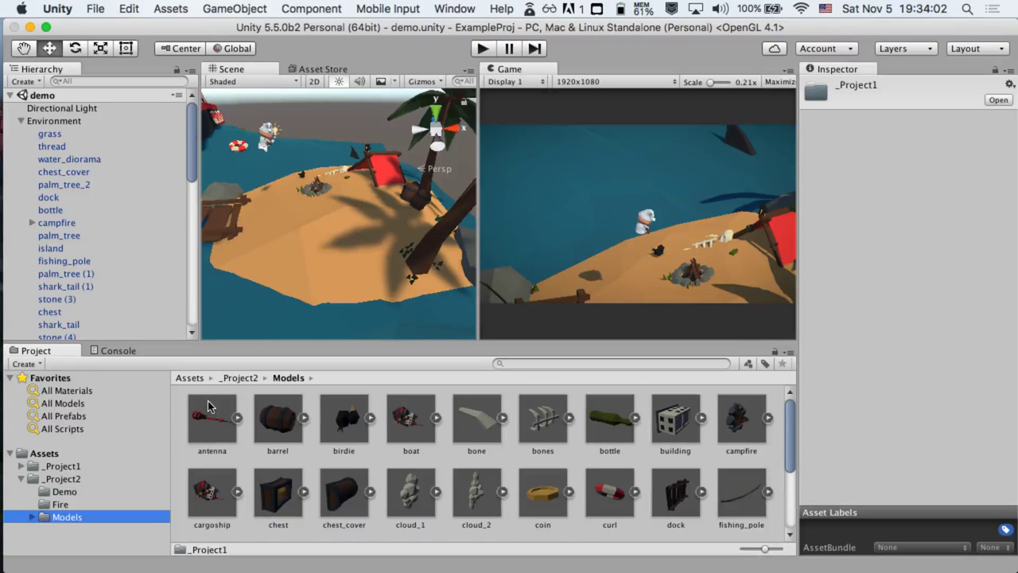
Place the antenna model on the island's sand, frame it and shift it along its X and Z axes
left_click_drag(210, 423, 332, 243)
key("f")
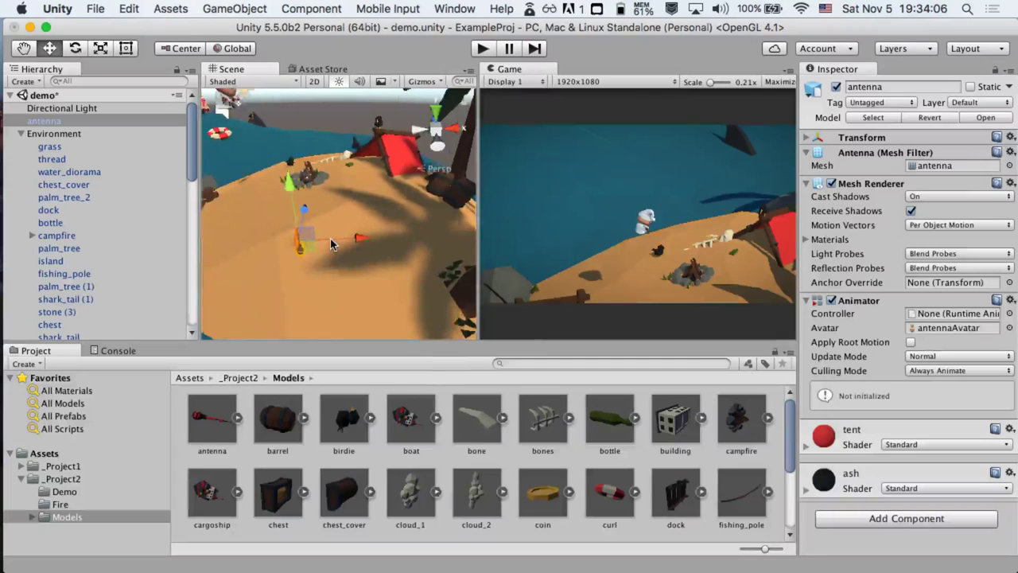
left_click_drag(313, 278, 354, 295, "alt")
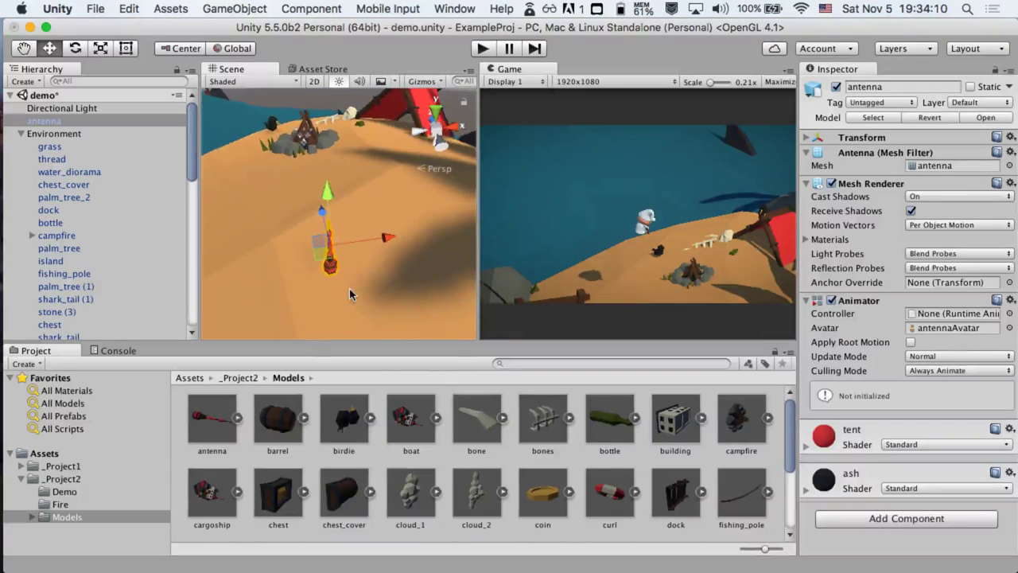
mouse_move(391, 237)
left_mouse_down()
mouse_move(471, 241)
mouse_move(298, 243)
mouse_move(398, 242)
left_mouse_up()
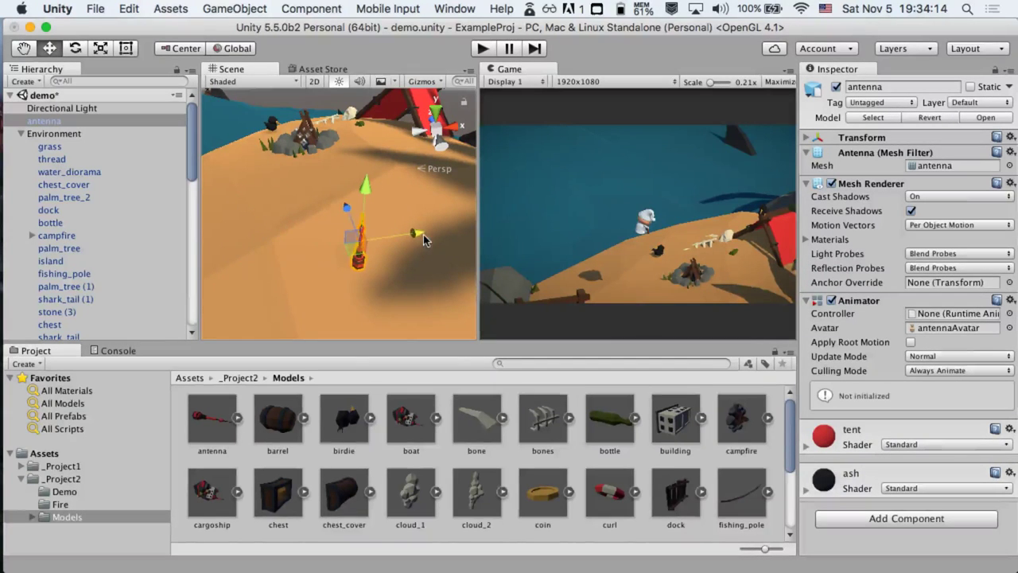
mouse_move(349, 214)
left_mouse_down()
mouse_move(338, 171)
mouse_move(352, 251)
mouse_move(363, 221)
left_mouse_up()
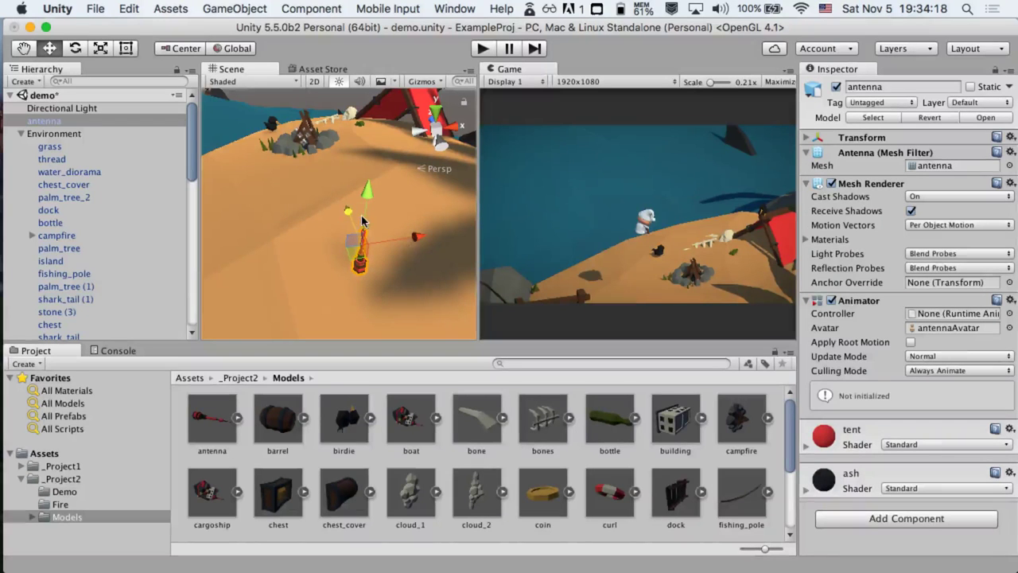
Rotate the antenna slightly about its Z axis
key("e")
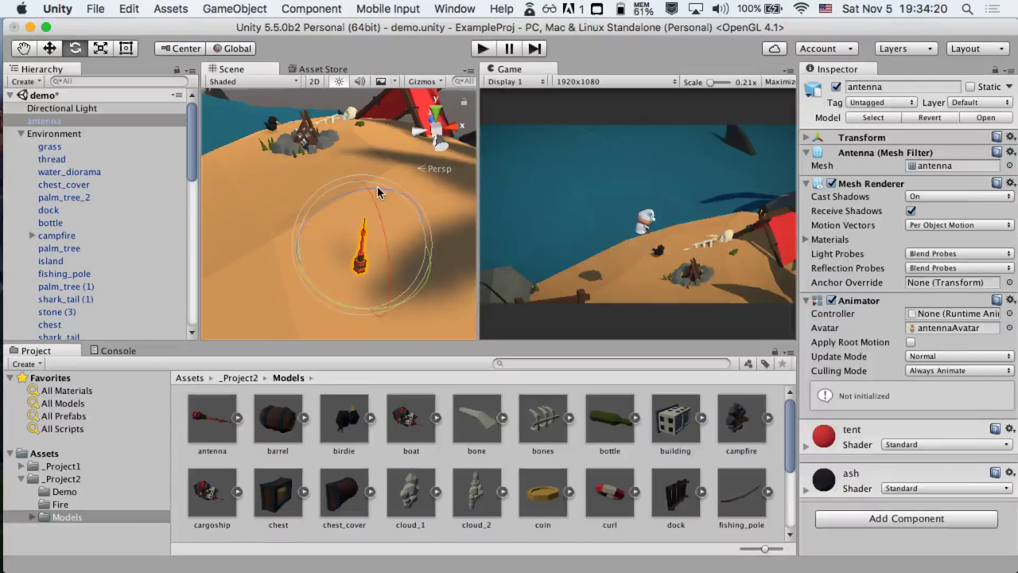
left_click_drag(371, 193, 375, 213)
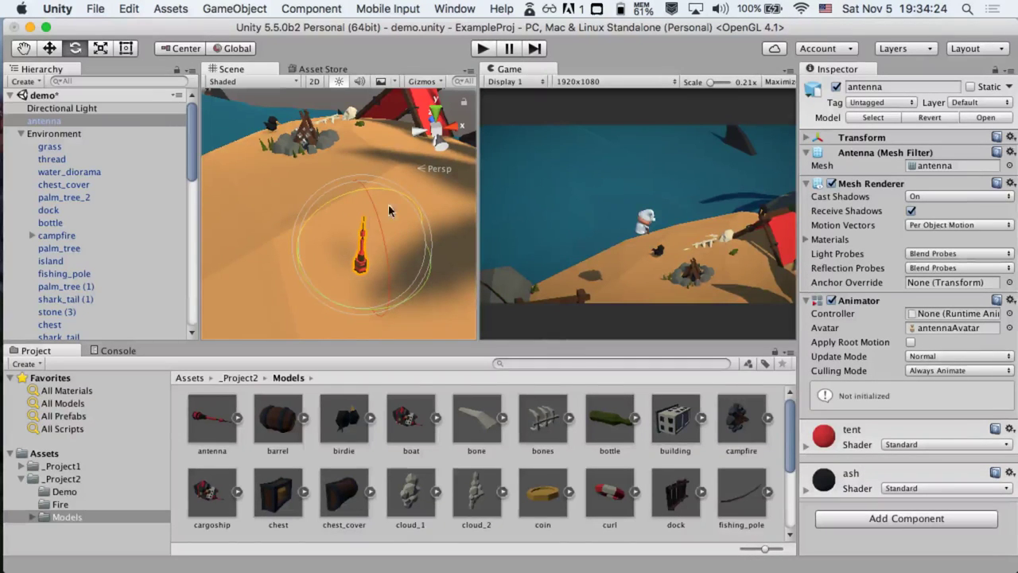
key("q")
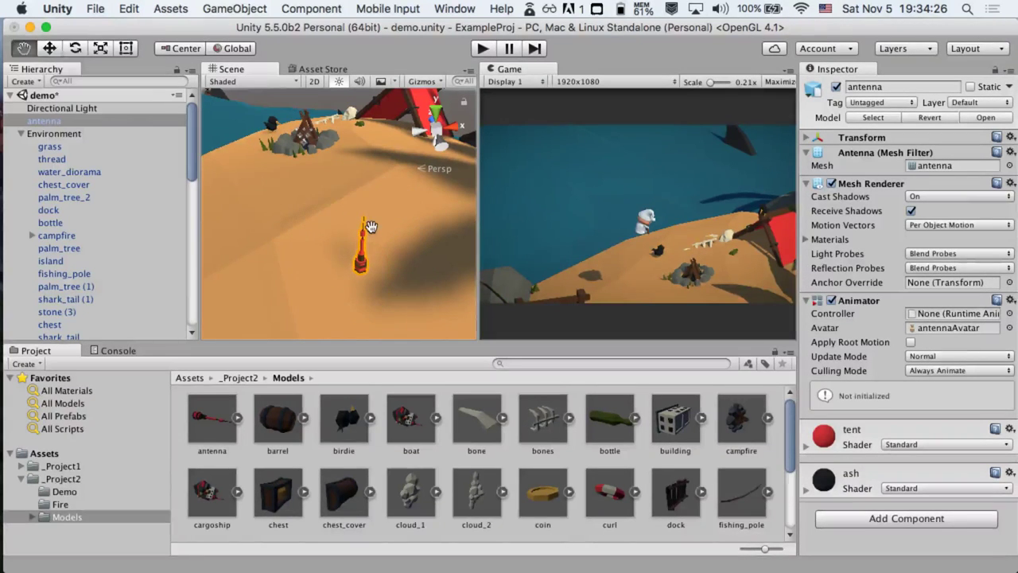
Move the antenna across the sand along its Z and X axes to a spot in front of the red tent
key("w")
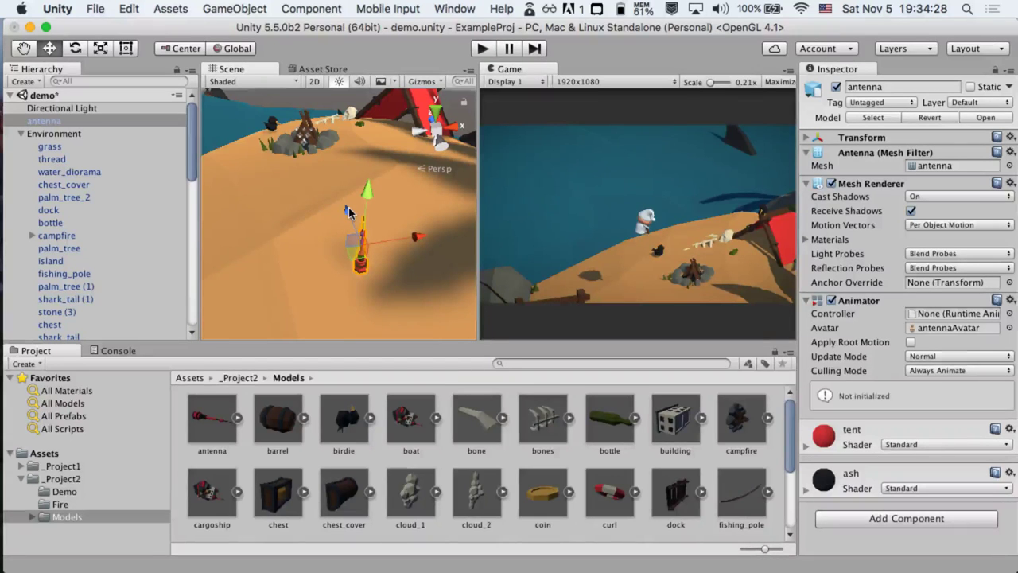
left_click_drag(348, 212, 357, 152)
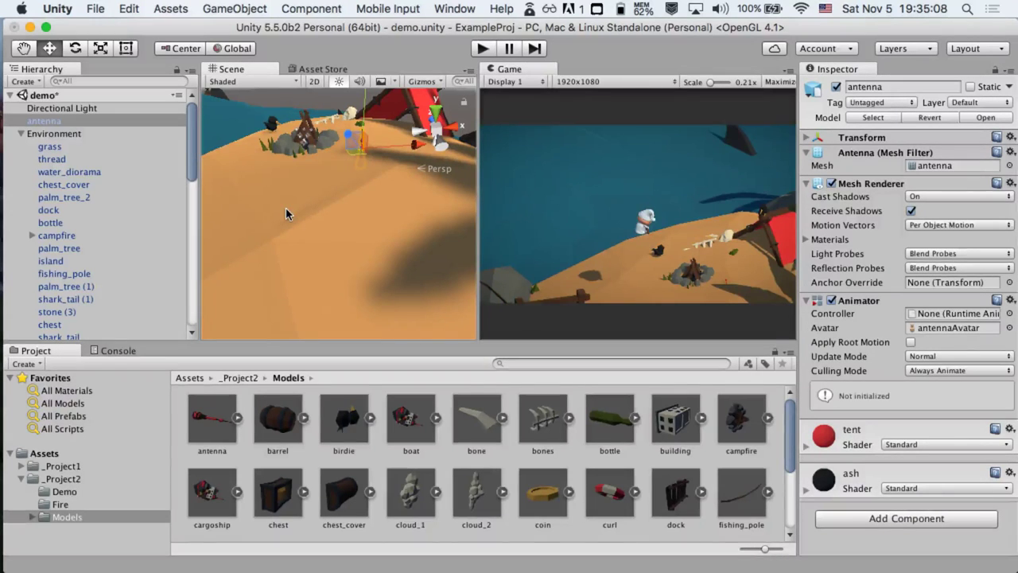
left_click_drag(344, 134, 403, 94)
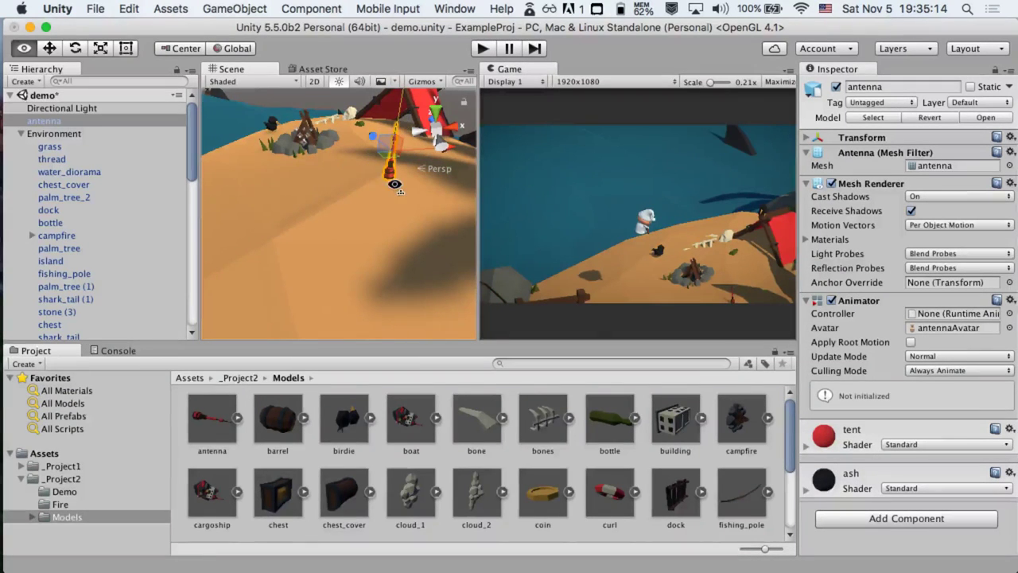
left_click_drag(398, 188, 303, 155, "alt")
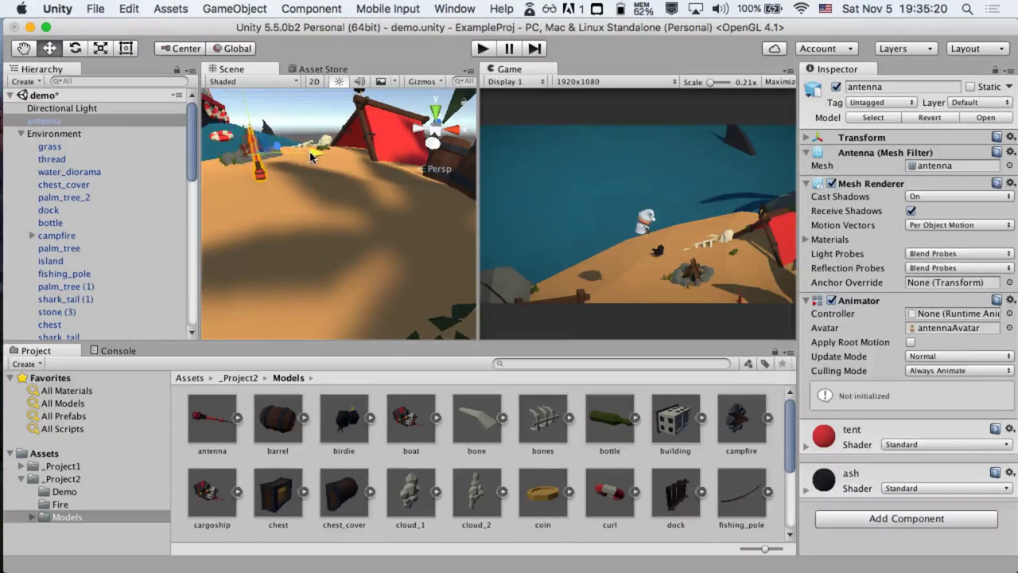
key("alt")
left_click_drag(321, 204, 269, 146, "alt")
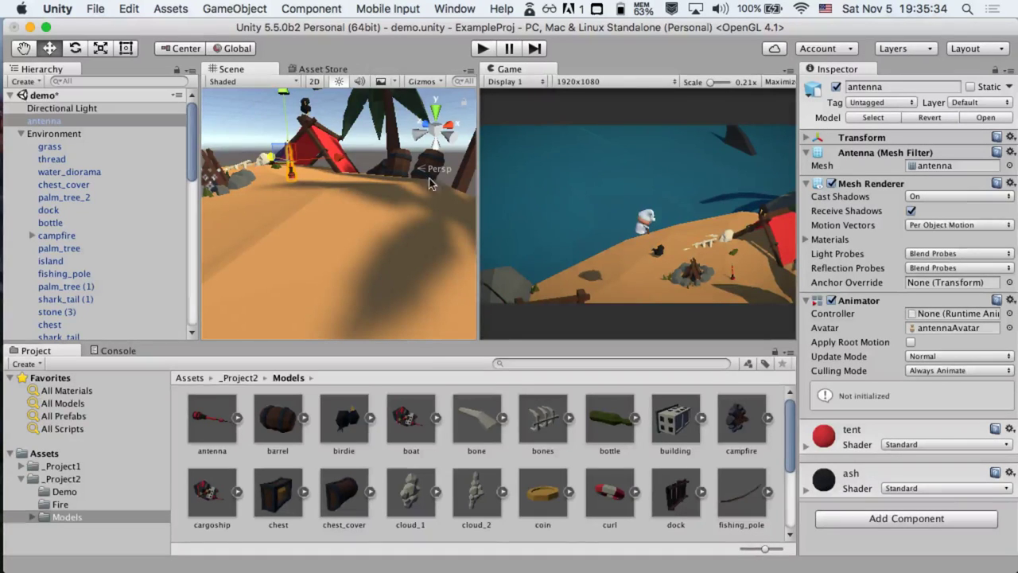
Rotate the antenna about its Z axis until it lies almost flat on the sand
key("e")
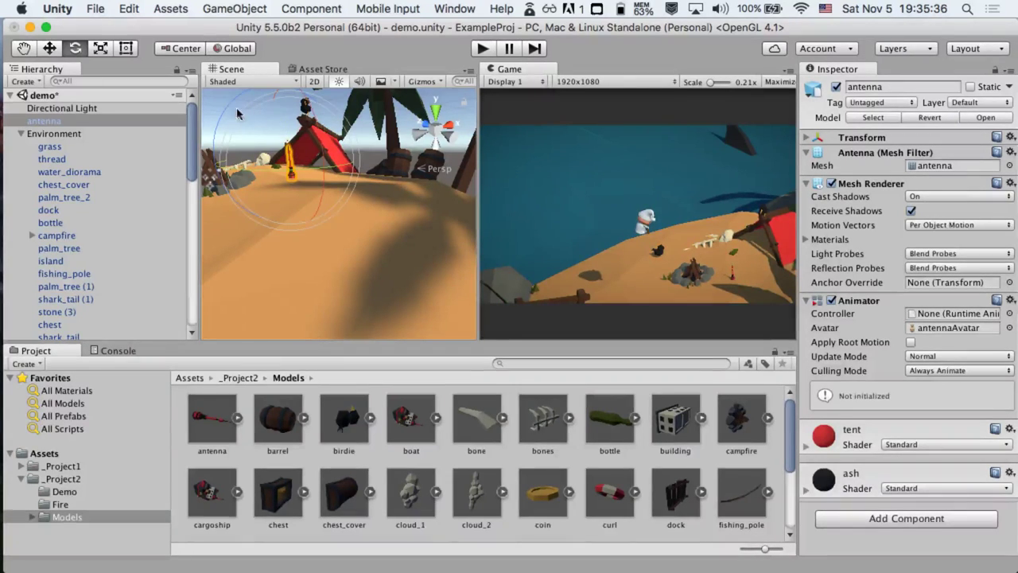
left_click_drag(229, 110, 288, 113)
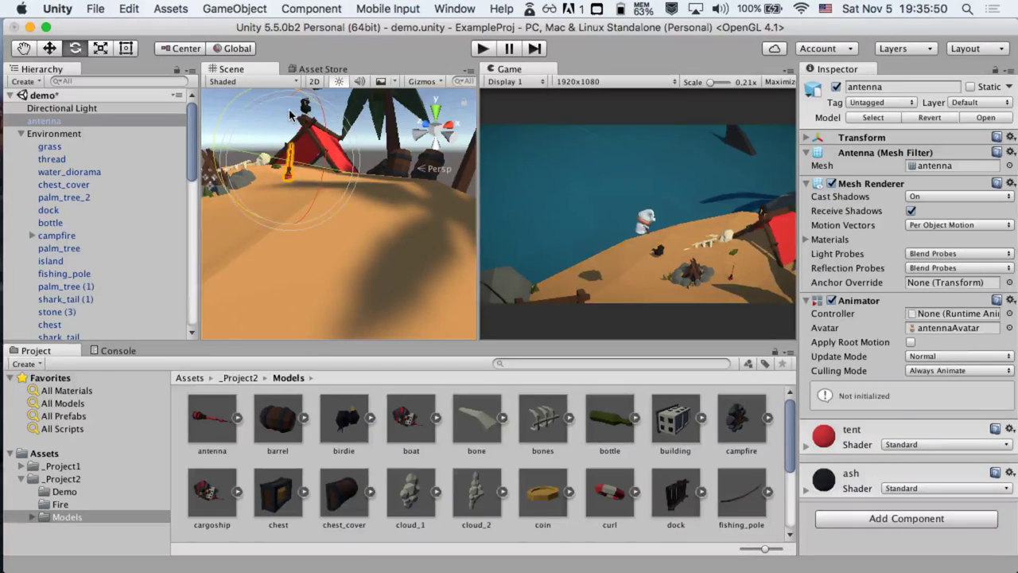
left_click_drag(230, 99, 38, 301)
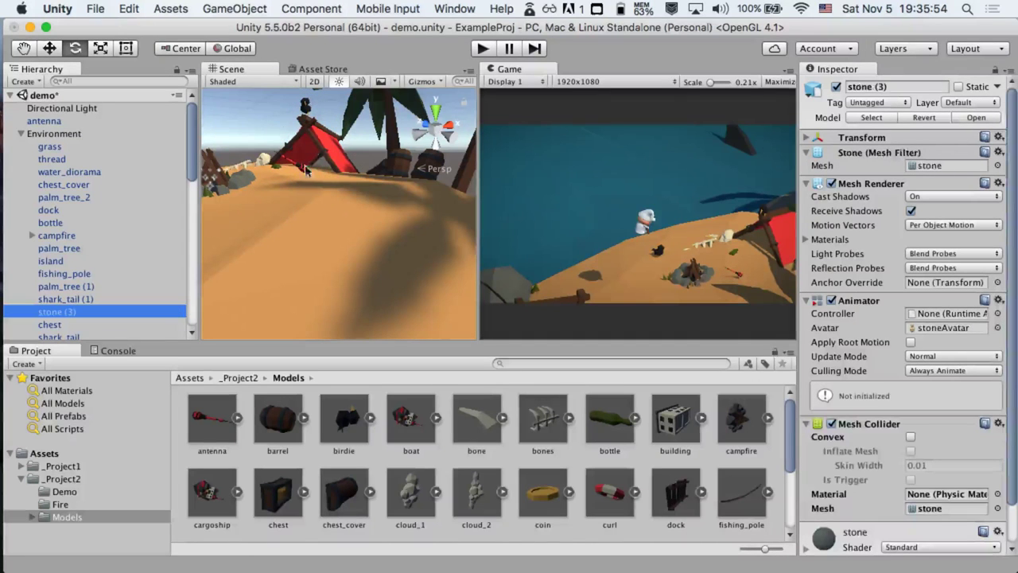
Reselect the antenna, undo its strong tilt and lean it slightly to one side instead
left_click(302, 172)
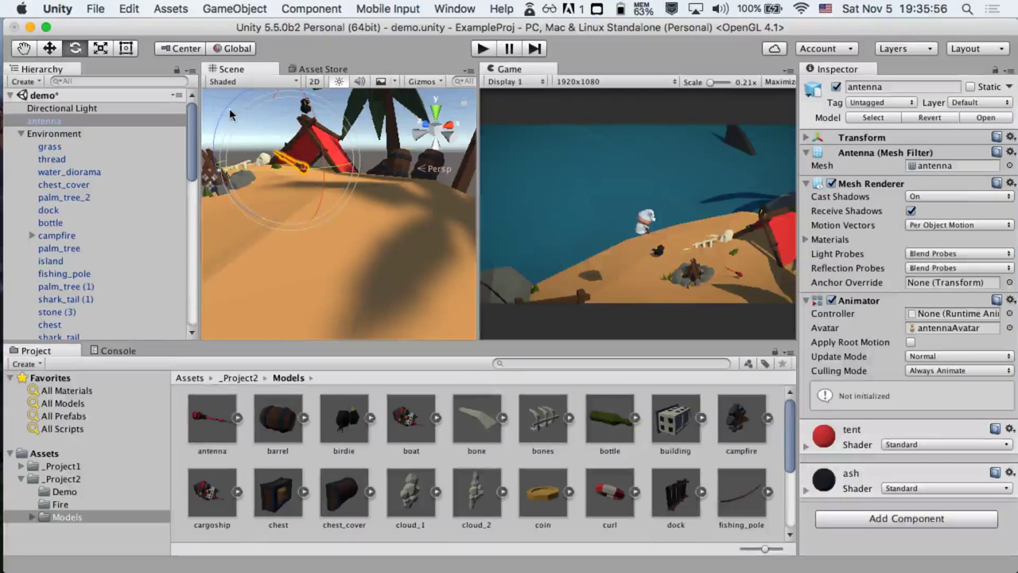
key("super+z")
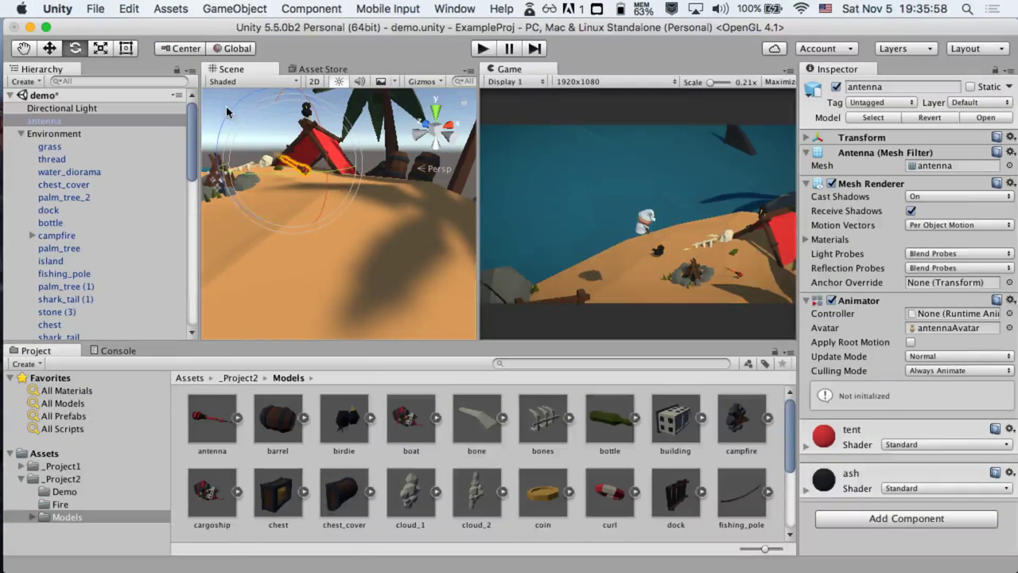
key("super+z")
key("super+z")
key("super+z")
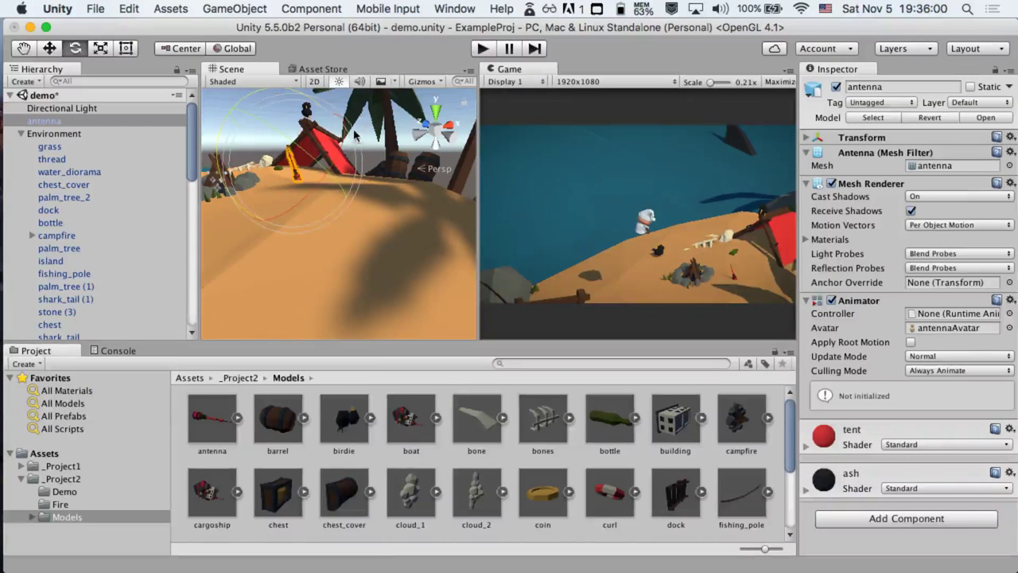
Scale up the antenna and bring the whole island into view around it
key("r")
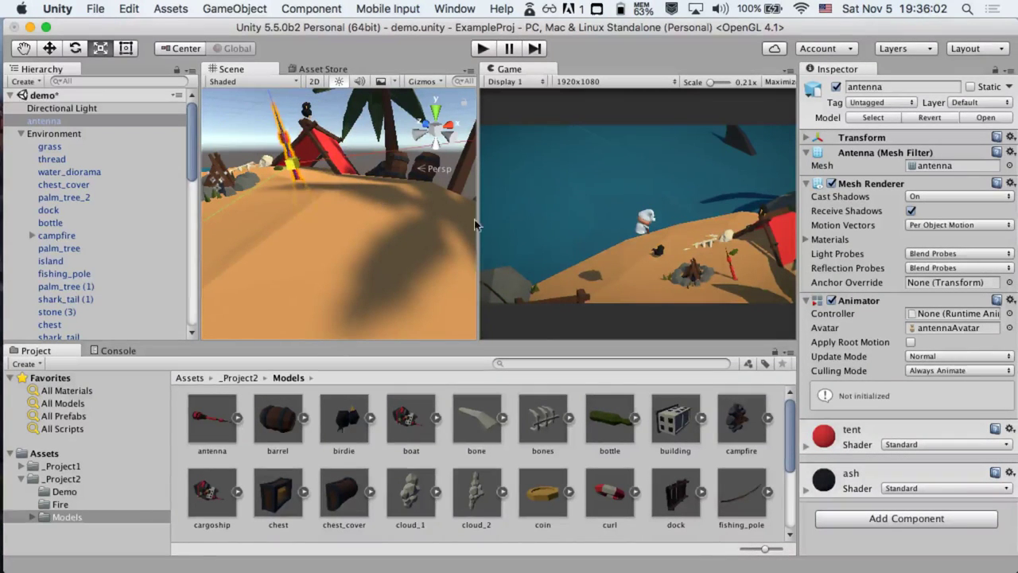
left_click_drag(249, 191, 439, 240, "alt")
key("f")
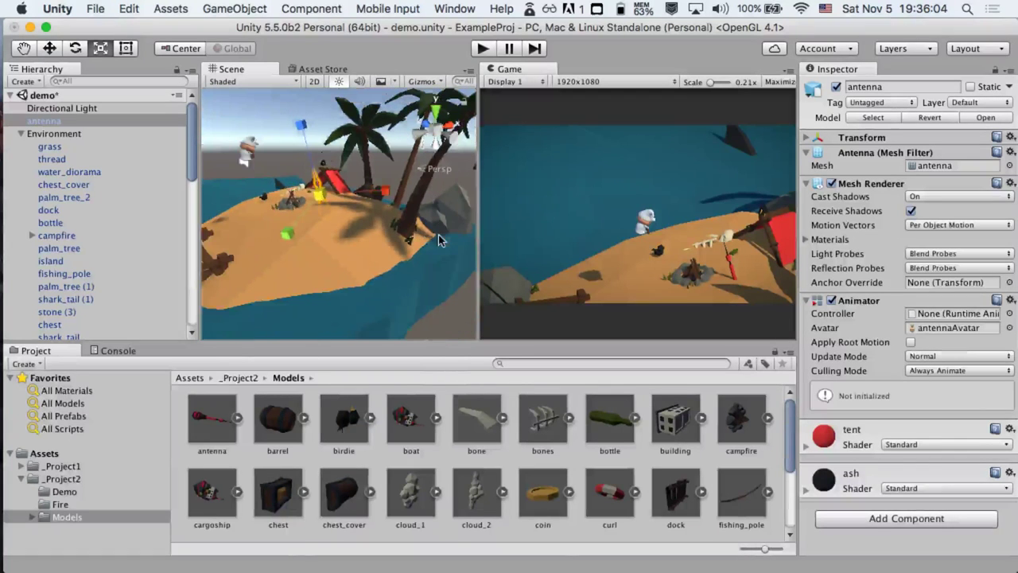
Raise the antenna above the sand along its Y axis and shift it sideways along its X axis
key("w")
left_click_drag(318, 107, 322, 80)
left_click_drag(361, 148, 342, 159)
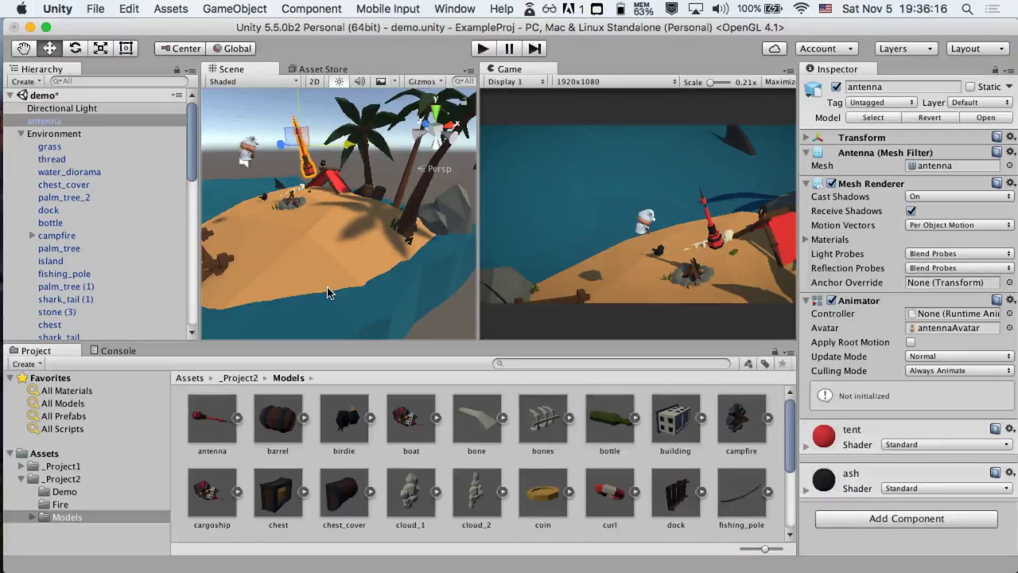
Enlarge the antenna further into a tower-sized landmark standing between the campfire and the tent
key("r")
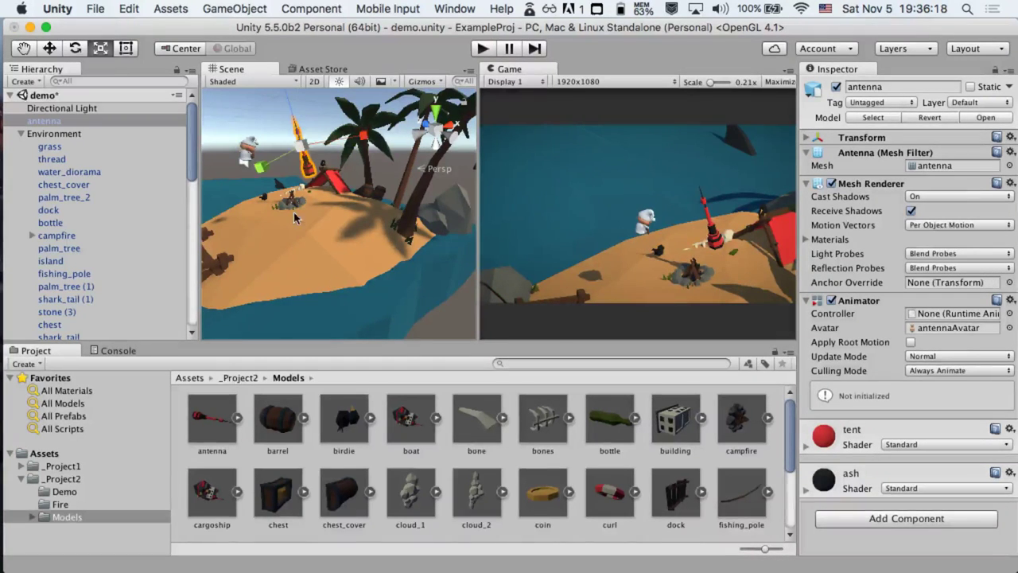
mouse_move(263, 167)
left_mouse_down()
mouse_move(42, 270)
mouse_move(268, 165)
left_mouse_up()
left_click_drag(350, 142, 372, 182)
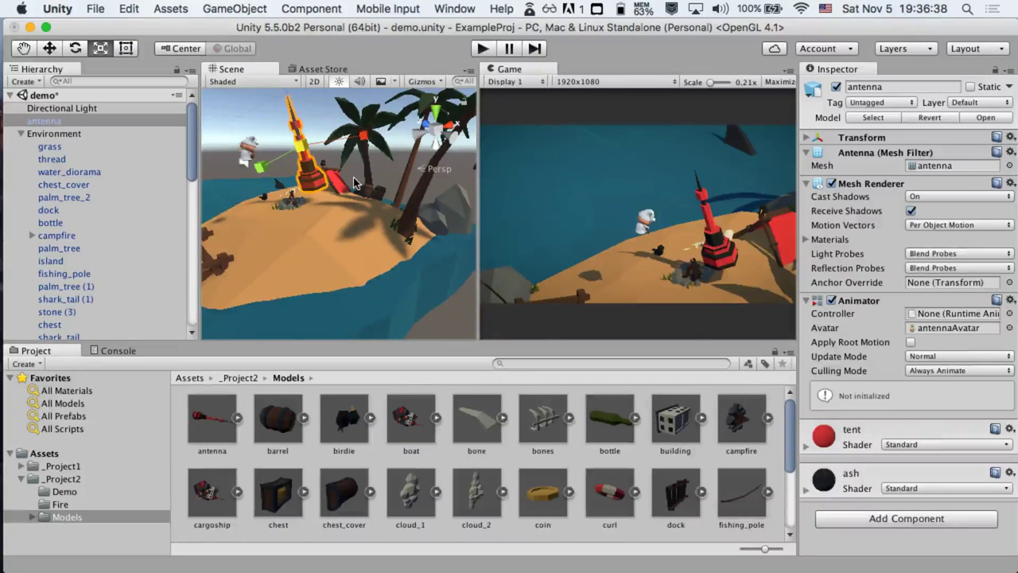
Play the scene to view the enlarged antenna in the running game, and stop playback
left_click(482, 49)
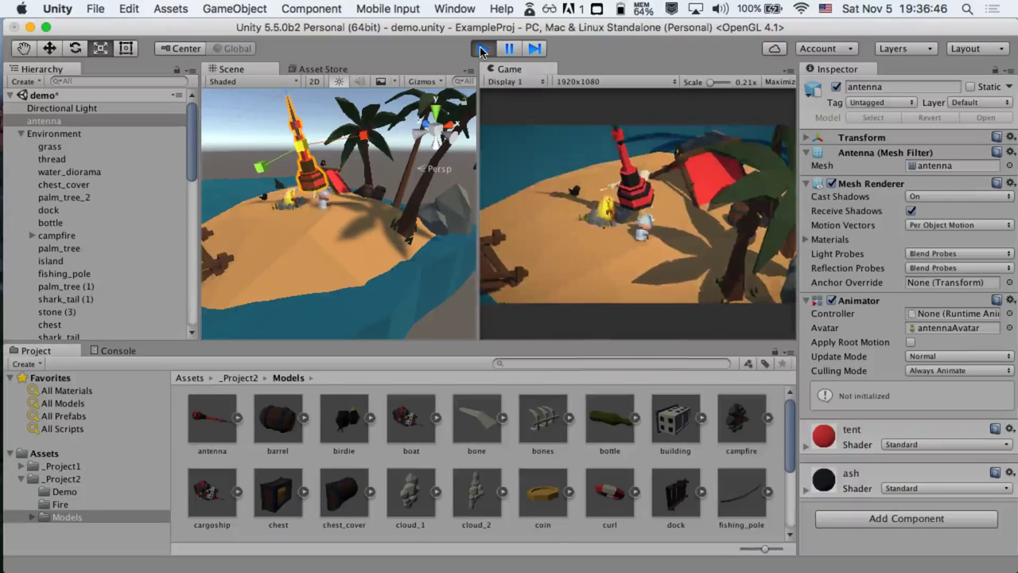
left_click(483, 50)
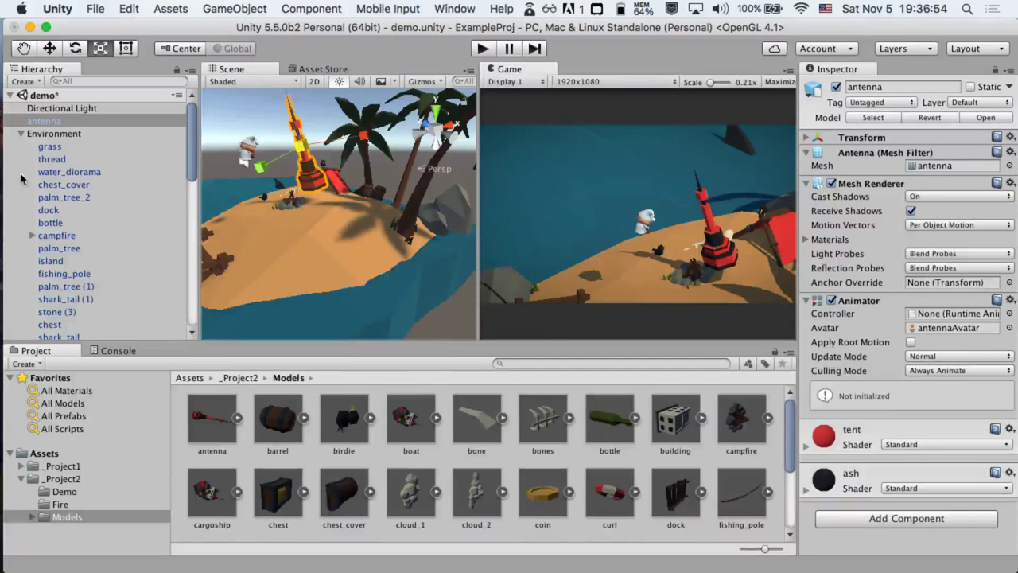
Collapse the Environment group in the Hierarchy and go back up to the _Project2 folder in the Project window
left_click(21, 134)
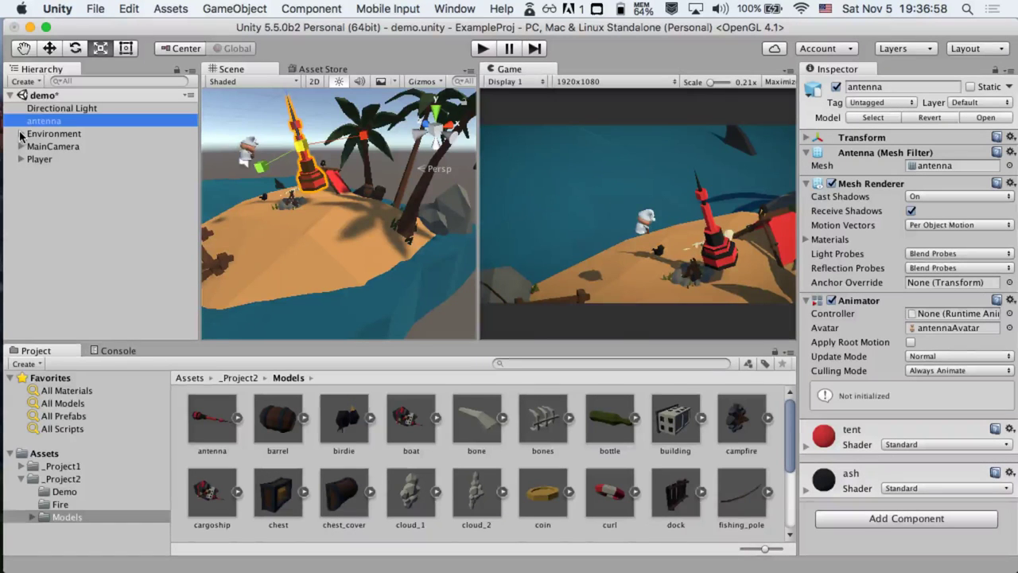
scroll(350, 513, "down", 5)
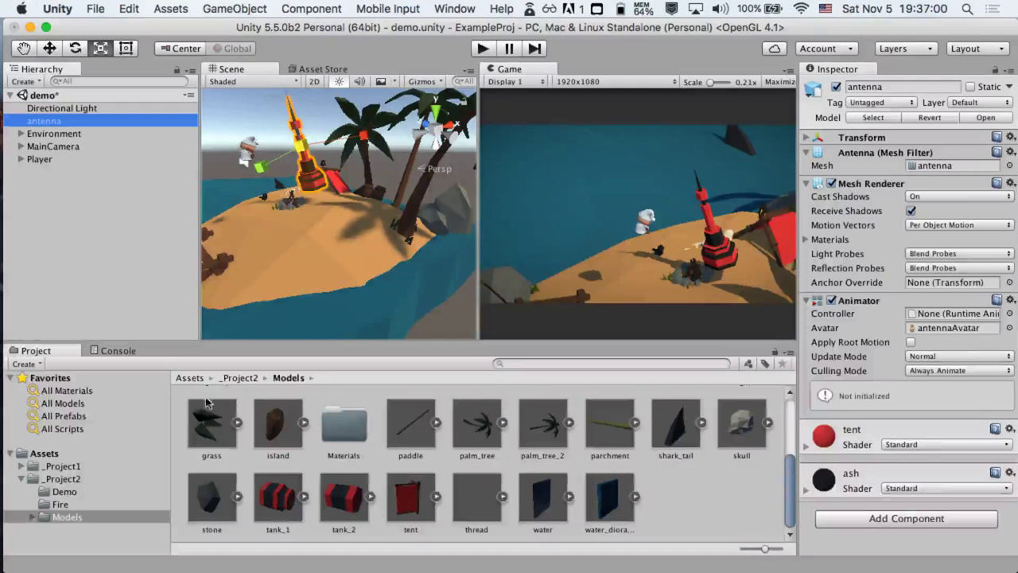
left_click(230, 380)
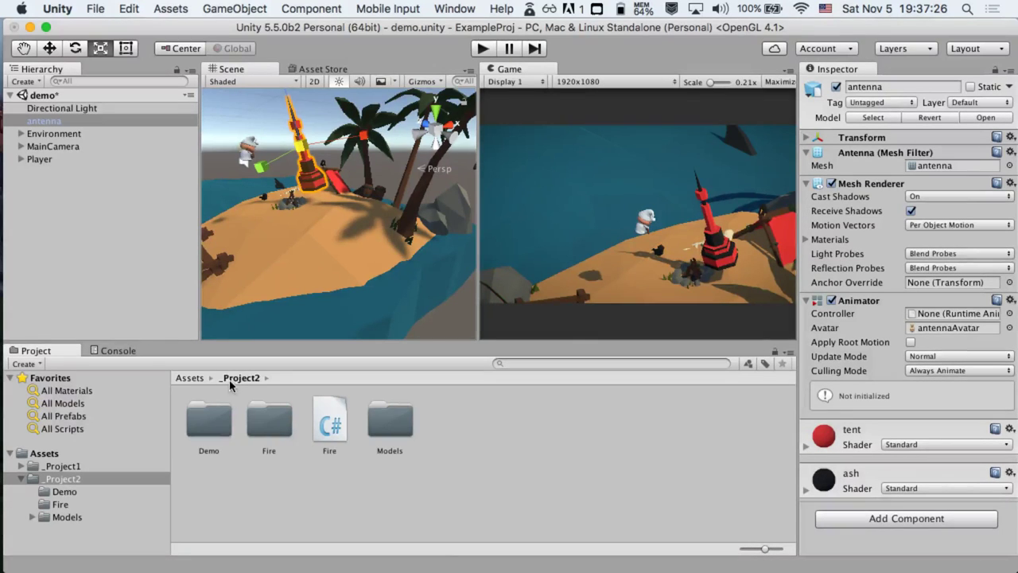
Open the Models folder again, look through its model assets and return to the top-level Assets folder
left_click(370, 429)
double_click(371, 430)
scroll(423, 493, "down", 5)
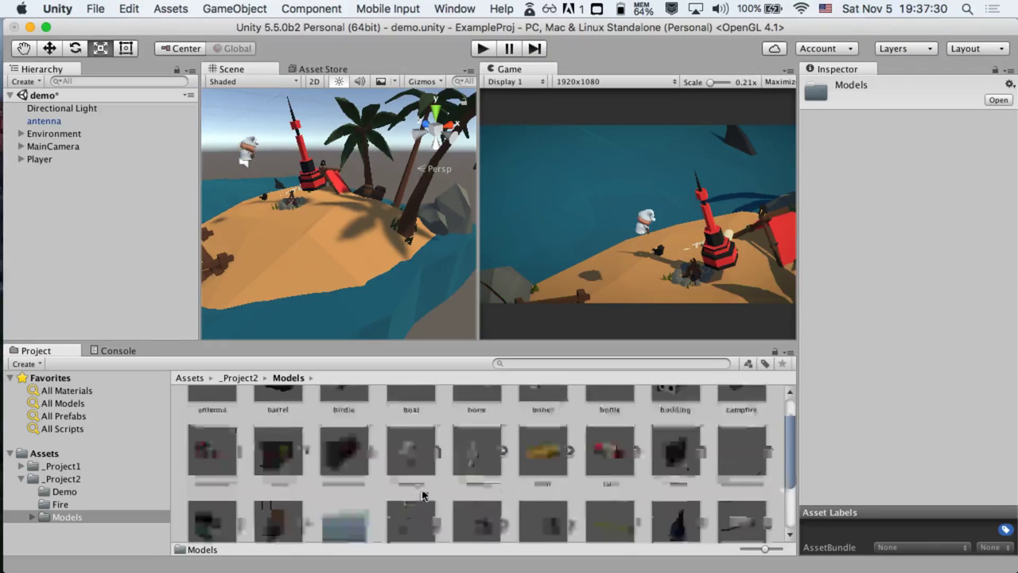
scroll(422, 493, "up", 5)
scroll(422, 493, "down", 10)
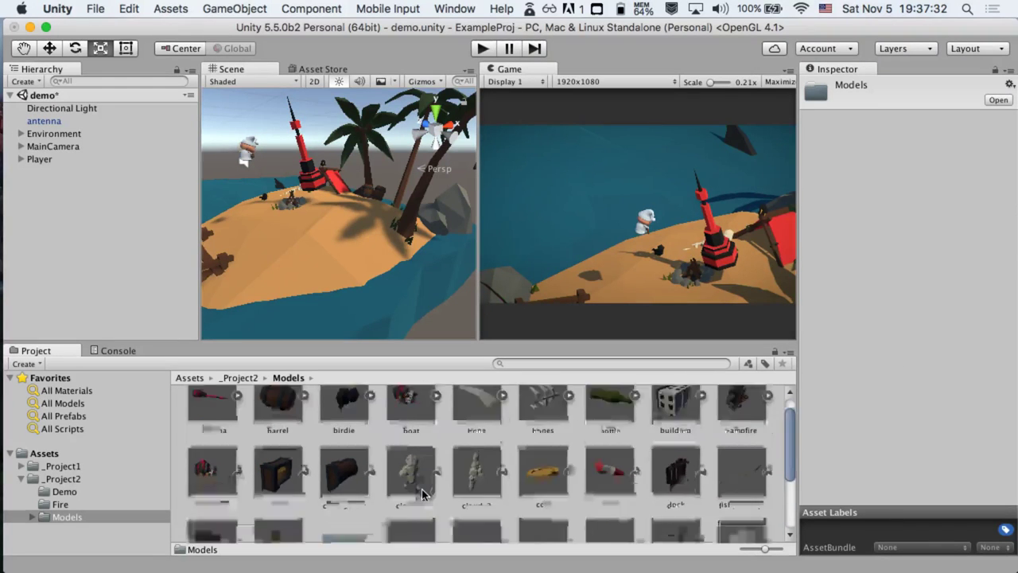
left_click(242, 378)
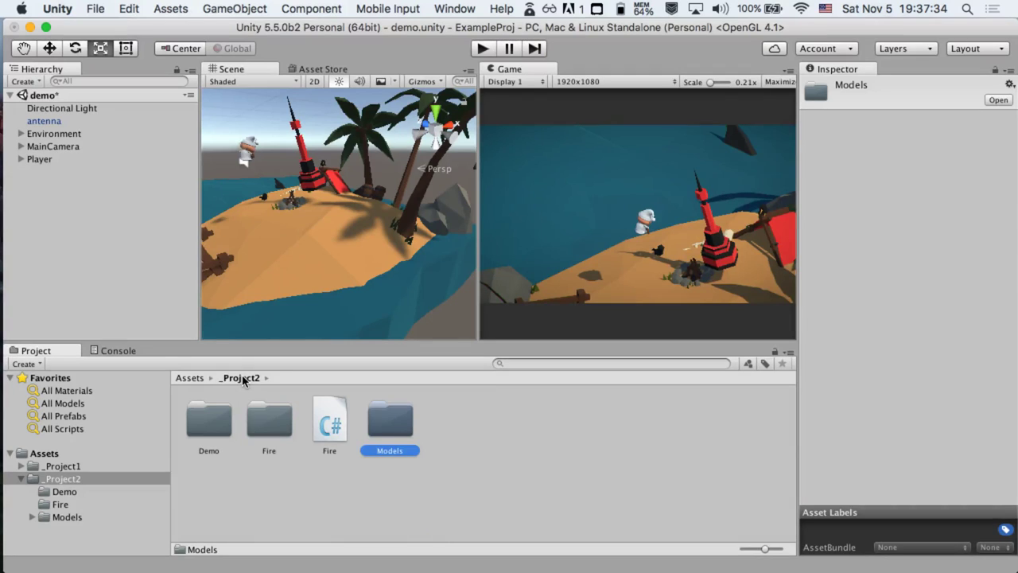
left_click(192, 378)
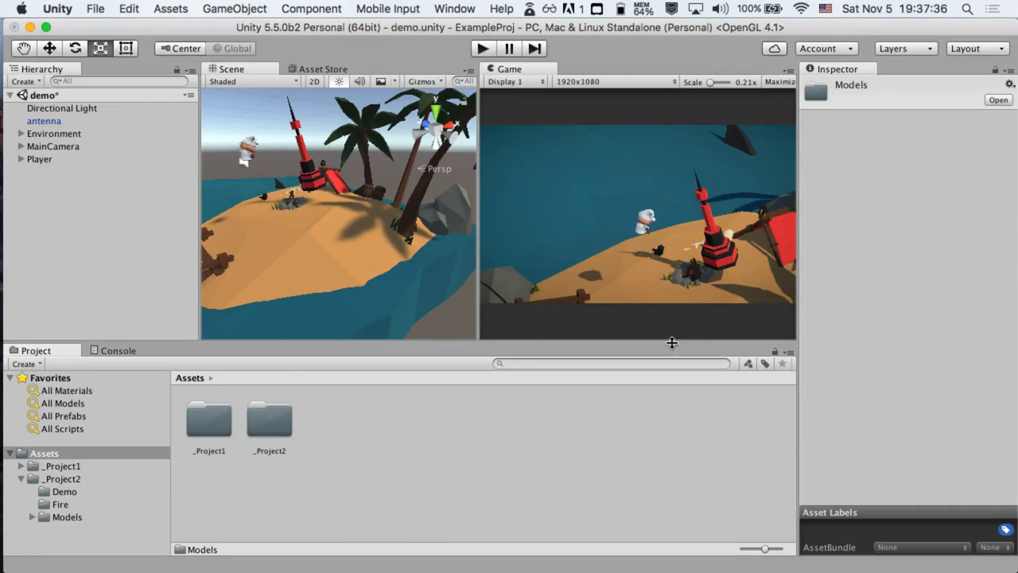
Search the project assets for "antenna" and clear the search
left_click(575, 363)
type("antenna")
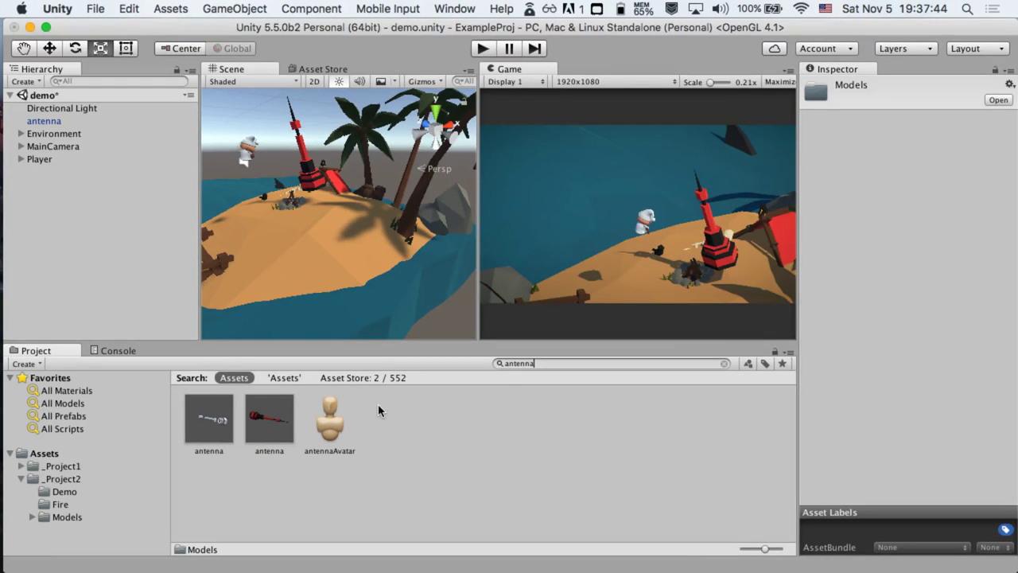
key("BackSpace")
key("BackSpace")
key("BackSpace")
key("BackSpace")
key("BackSpace")
key("BackSpace")
key("BackSpace")
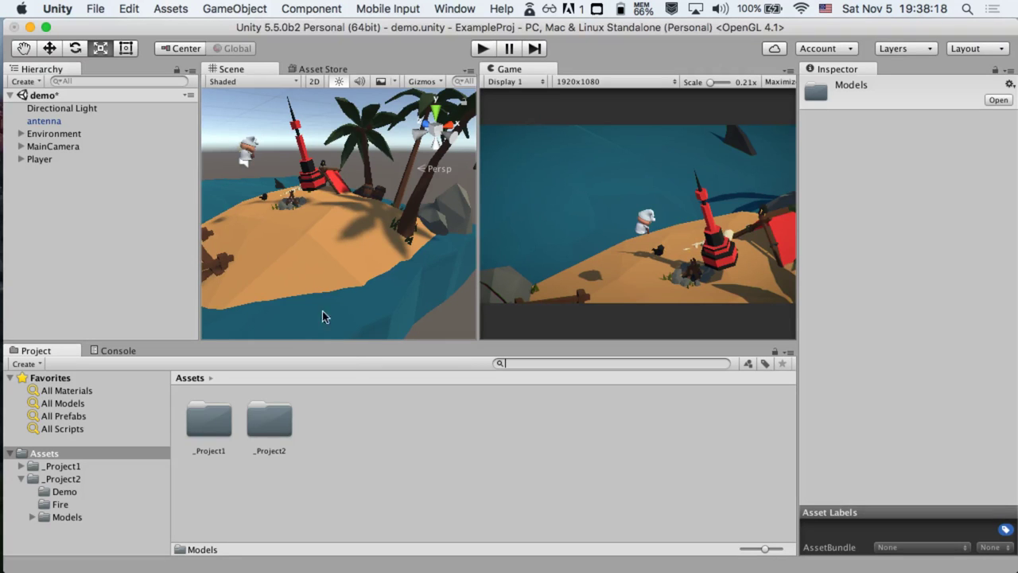
Select the antenna in the scene, move it closer to the tent and raise it along its Y axis
left_click(305, 162)
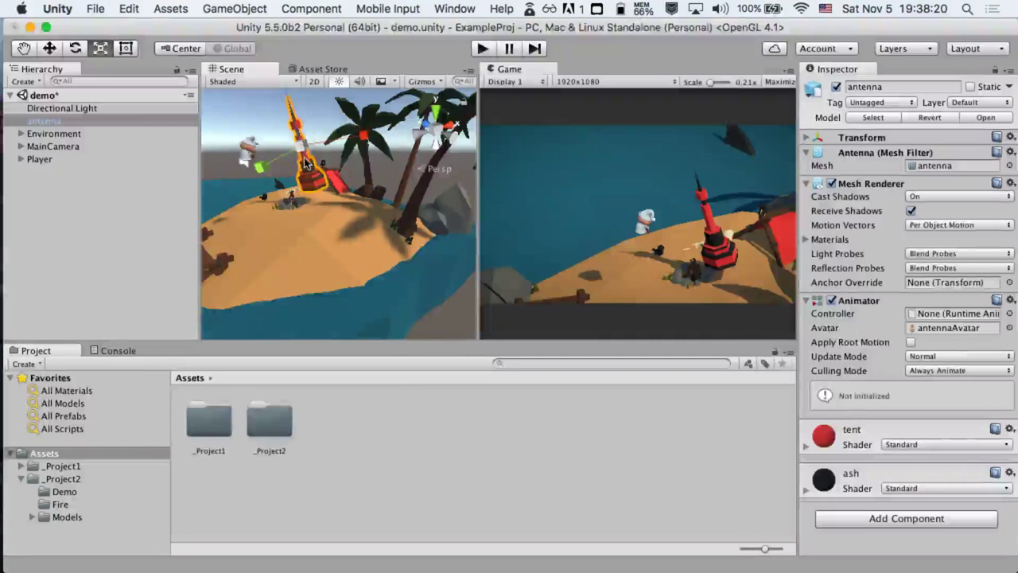
left_click_drag(306, 163, 331, 237, "alt")
key("w")
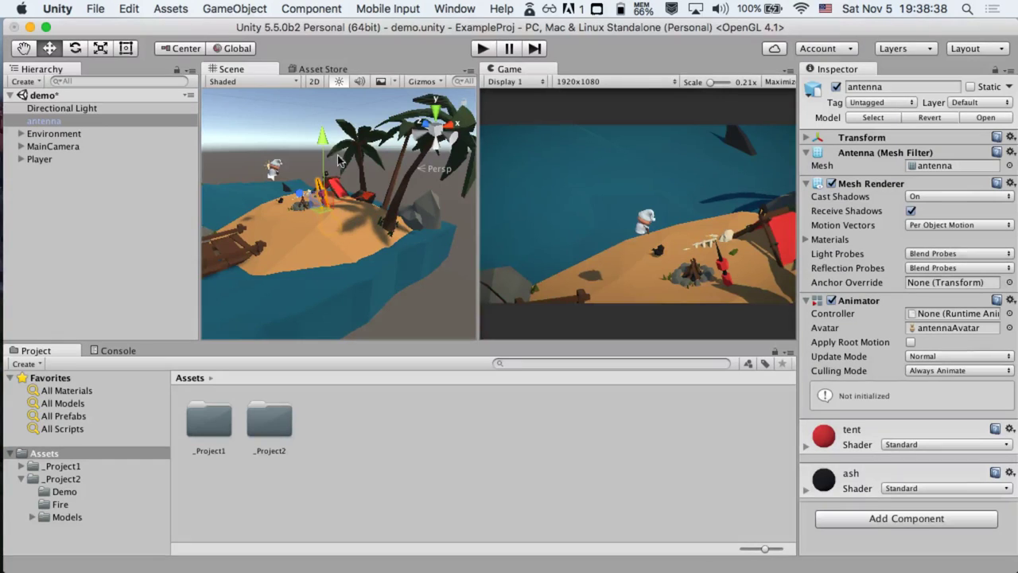
left_click_drag(330, 159, 325, 98)
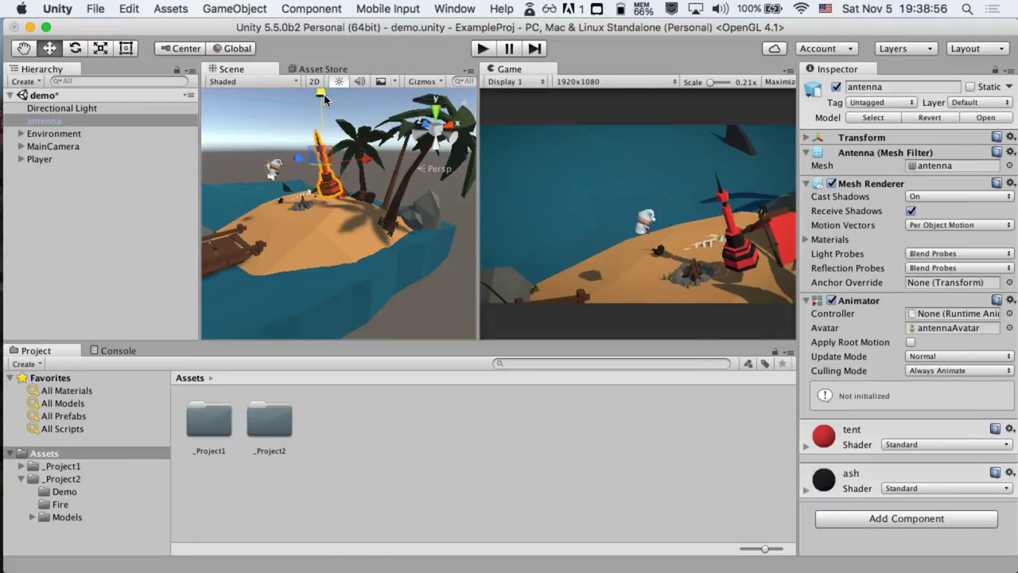
View the whole island from farther away and open the _Project1 folder in the Project window
left_click_drag(324, 98, 326, 257, "alt")
scroll(326, 256, "down", 10)
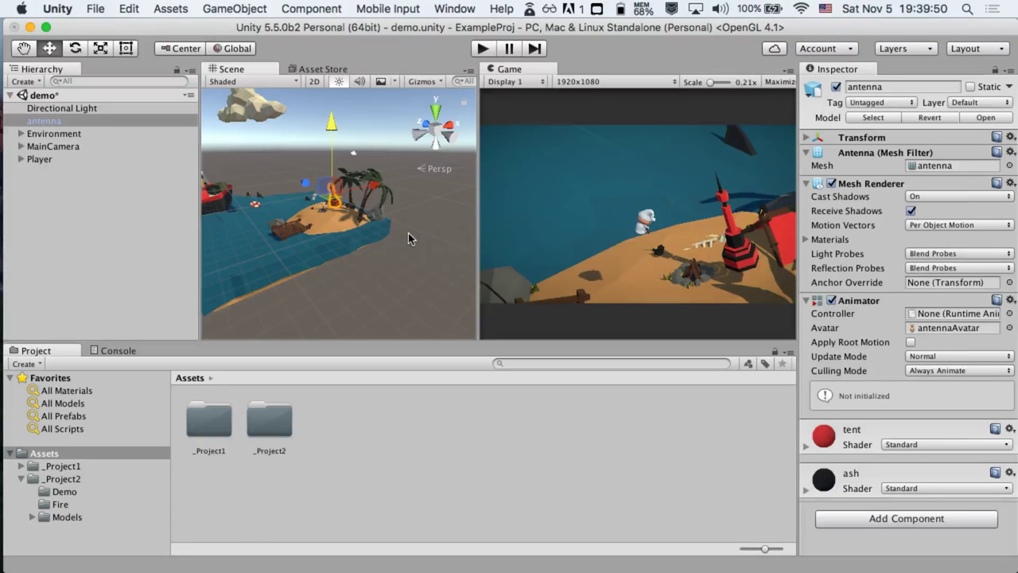
double_click(204, 415)
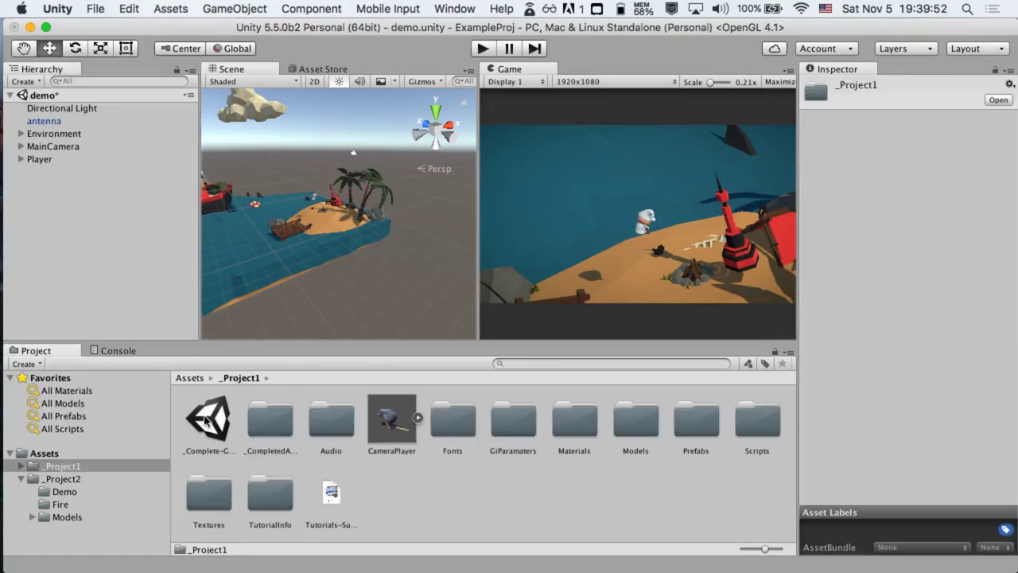
Look inside the Audio folder of _Project1 and return to the _Project1 folder
double_click(332, 424)
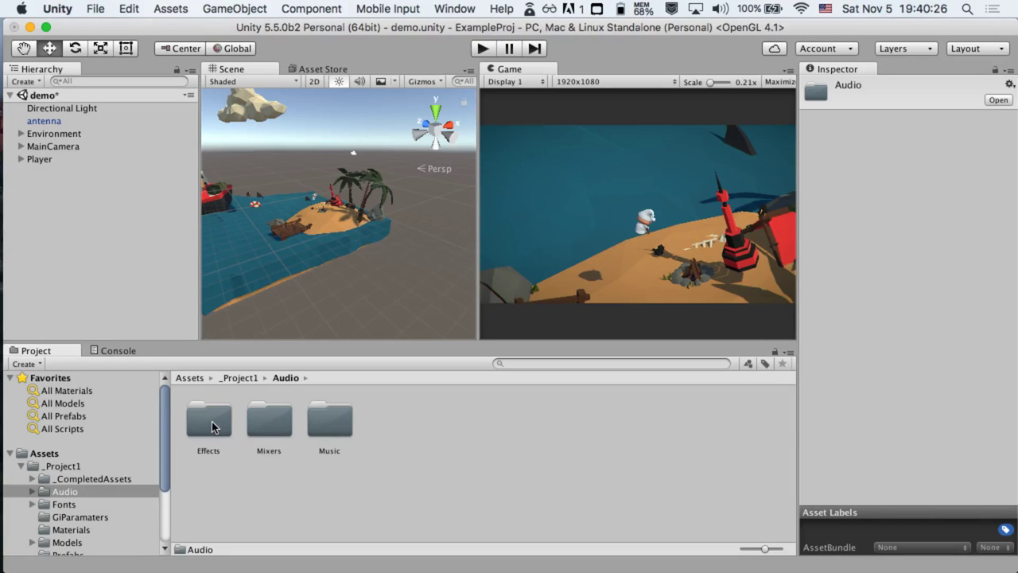
left_click(237, 378)
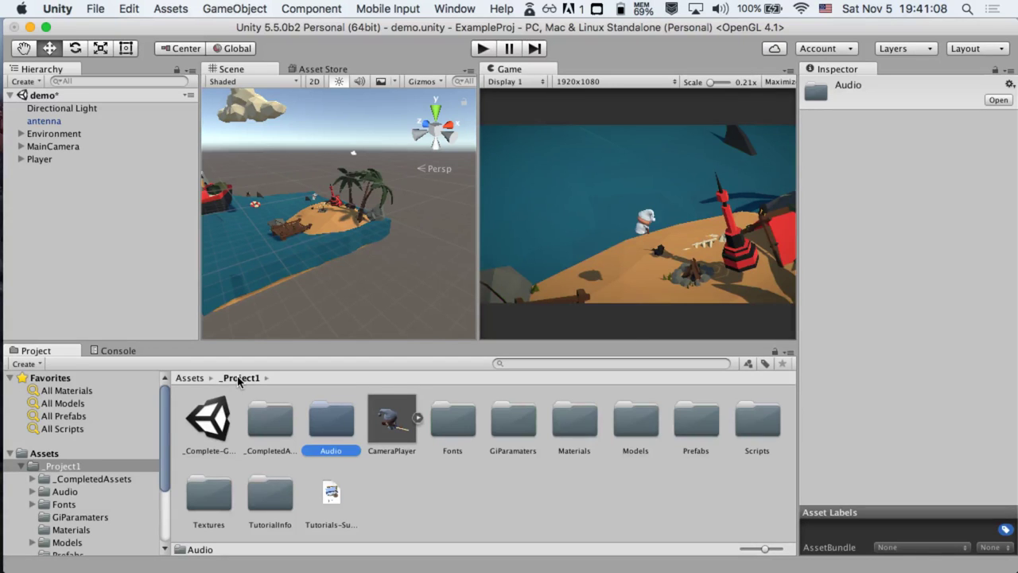
Select the antenna in the Hierarchy and frame it in the Scene view
scroll(308, 171, "up", 5)
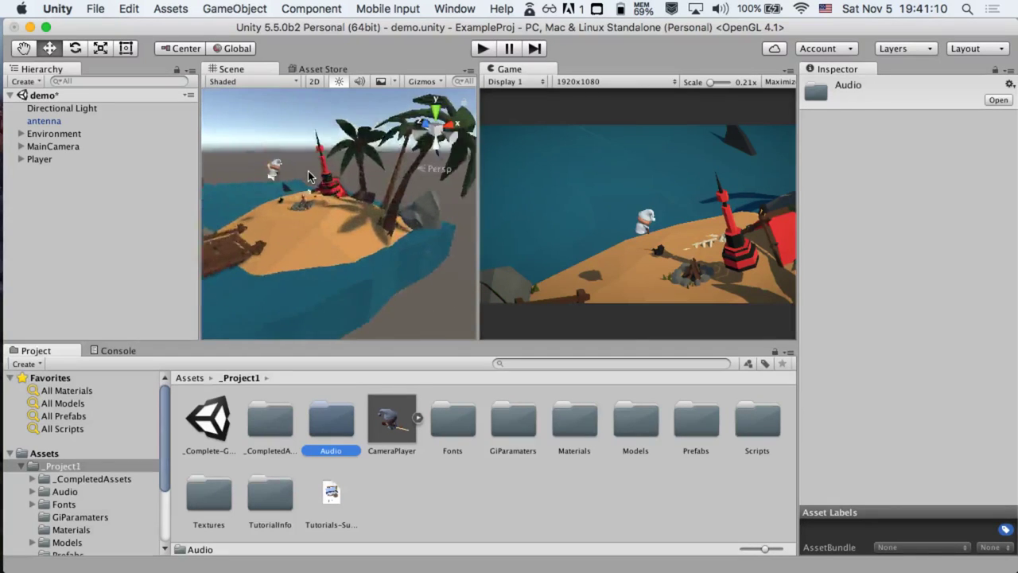
left_click_drag(308, 171, 309, 172, "alt")
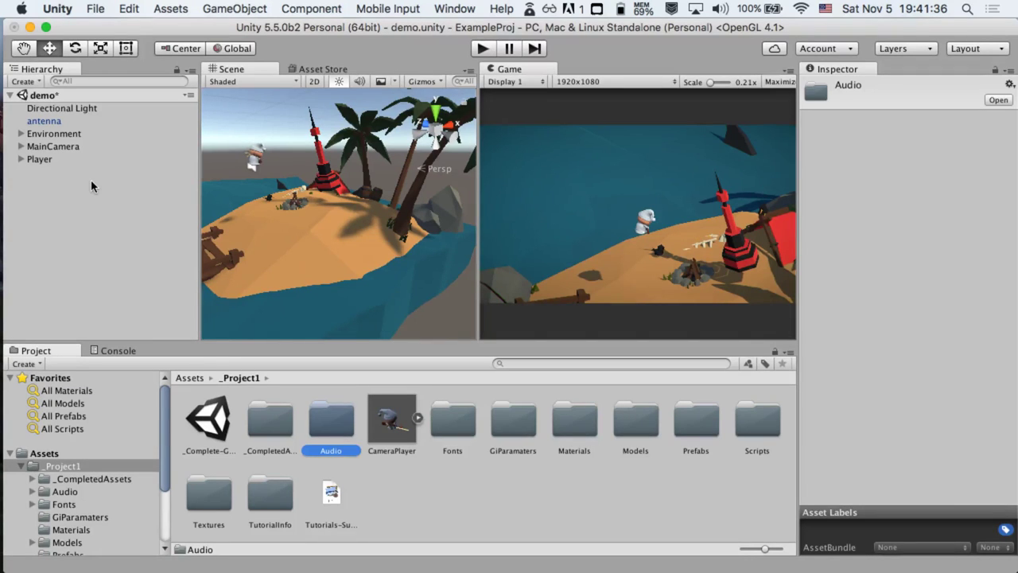
left_click(47, 120)
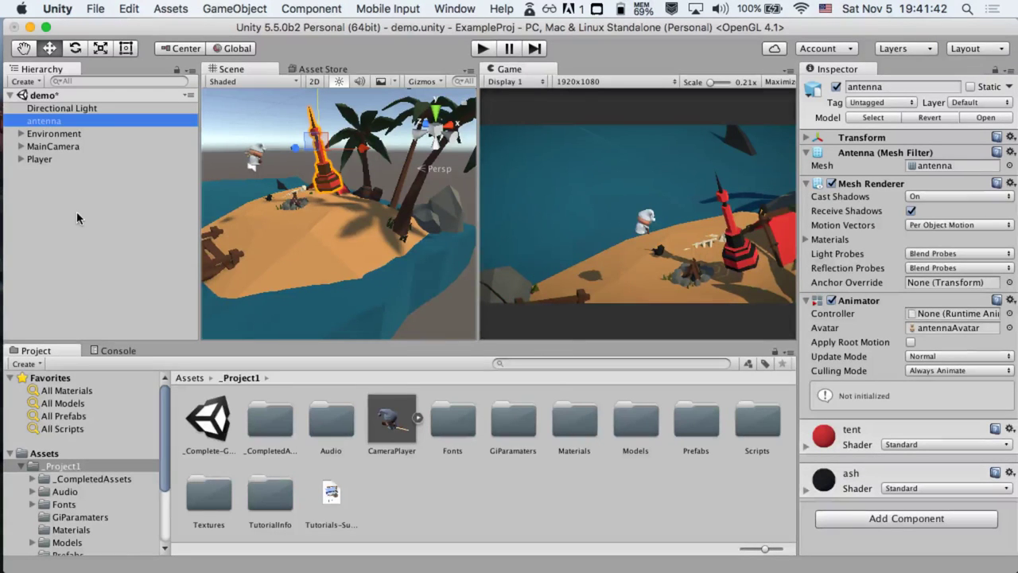
key("f")
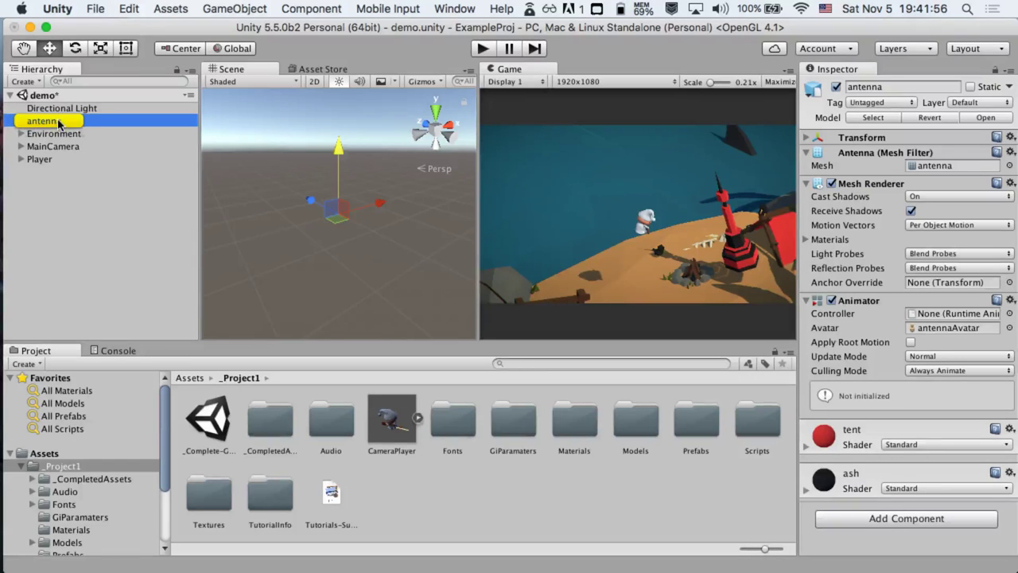
key("f")
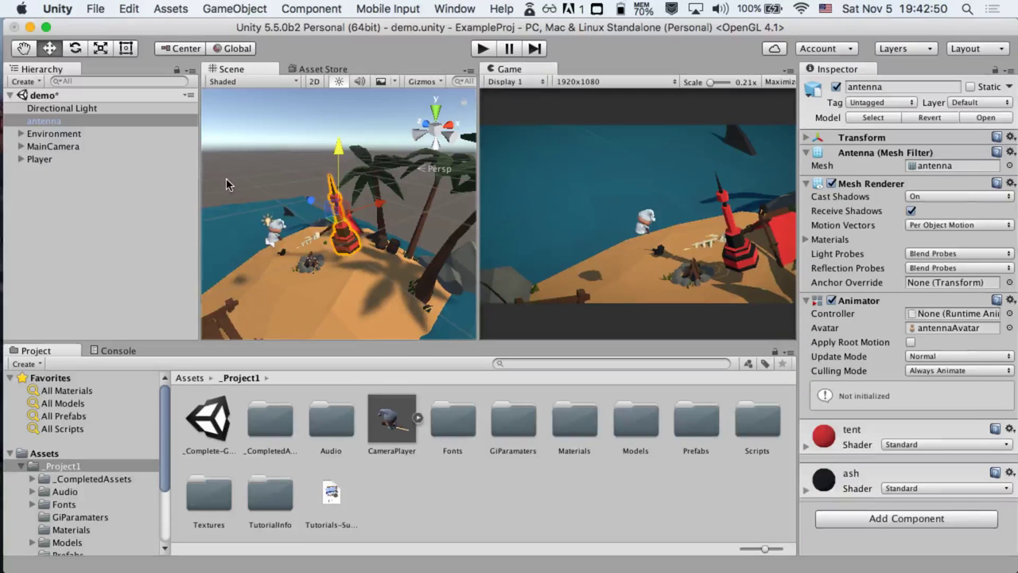
Open the _Complete-Game scene from _Project1, saving the changes made to the demo scene
double_click(209, 420)
left_click(648, 234)
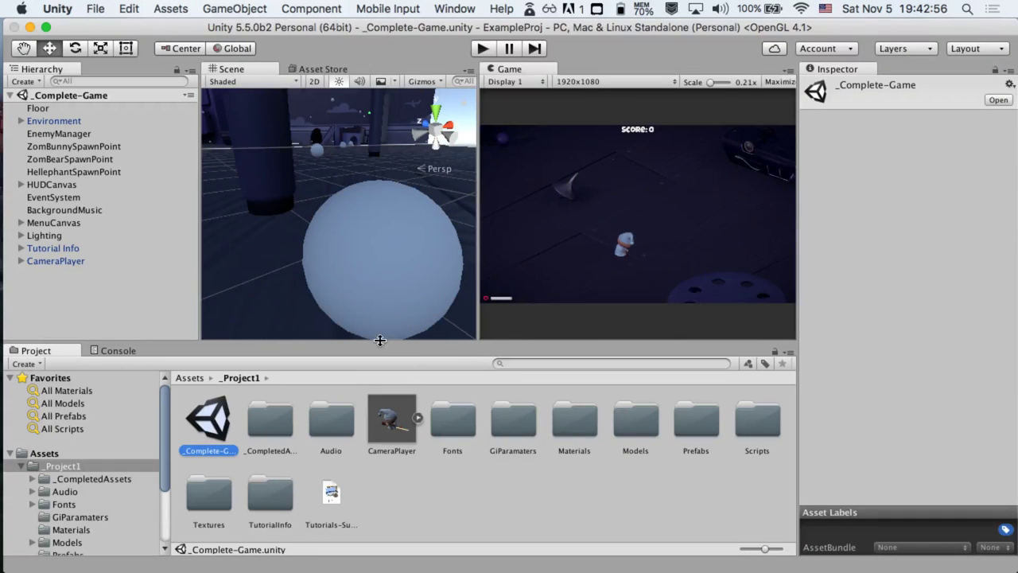
scroll(377, 237, "down", 5)
scroll(378, 237, "down", 10)
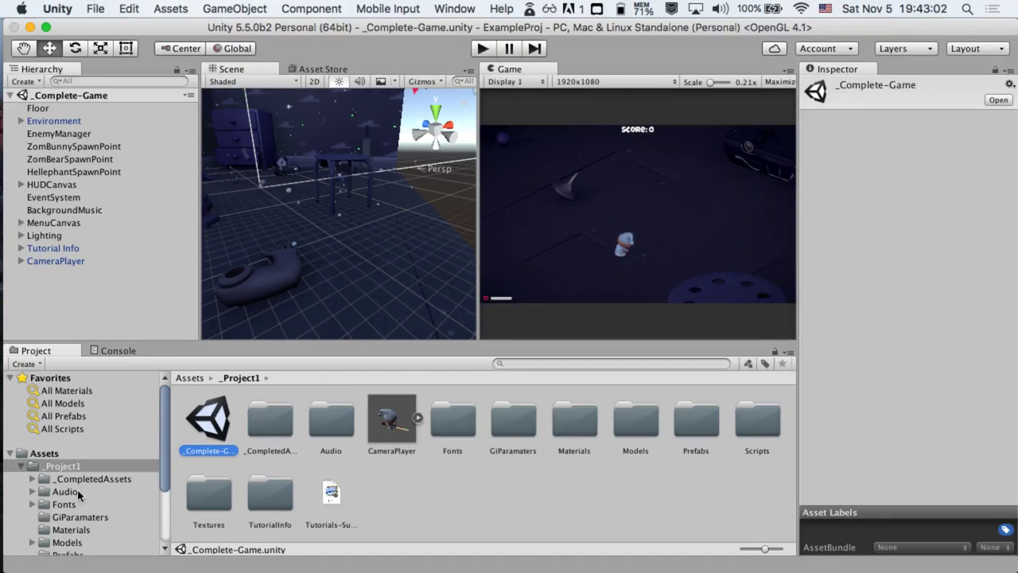
Collapse the _Project1 folder and open the demo scene from the Demo folder of _Project2
left_click(21, 467)
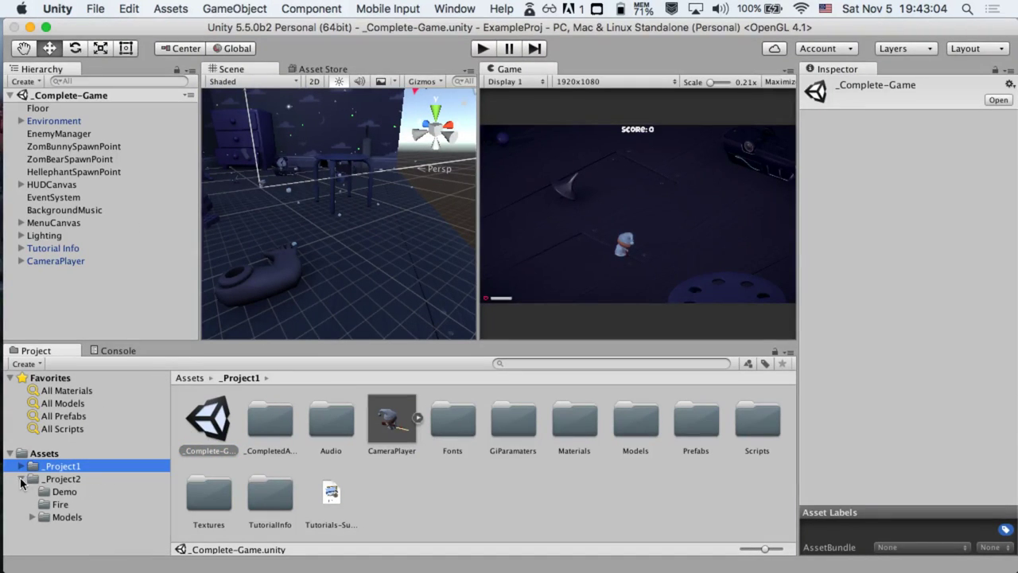
left_click(56, 494)
double_click(208, 420)
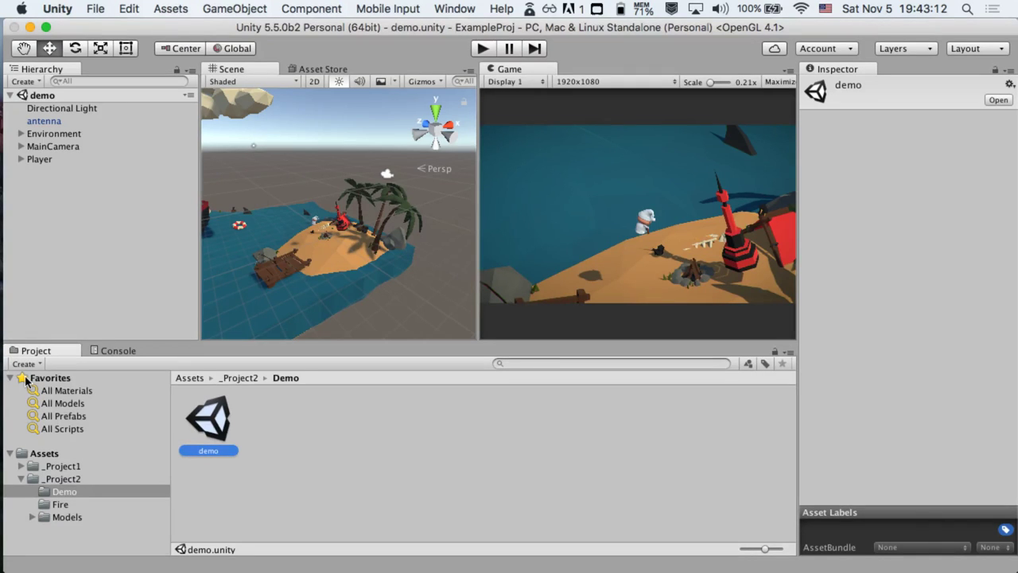
Expand _Project1 and switch back to its _Complete-Game scene
left_click(21, 467)
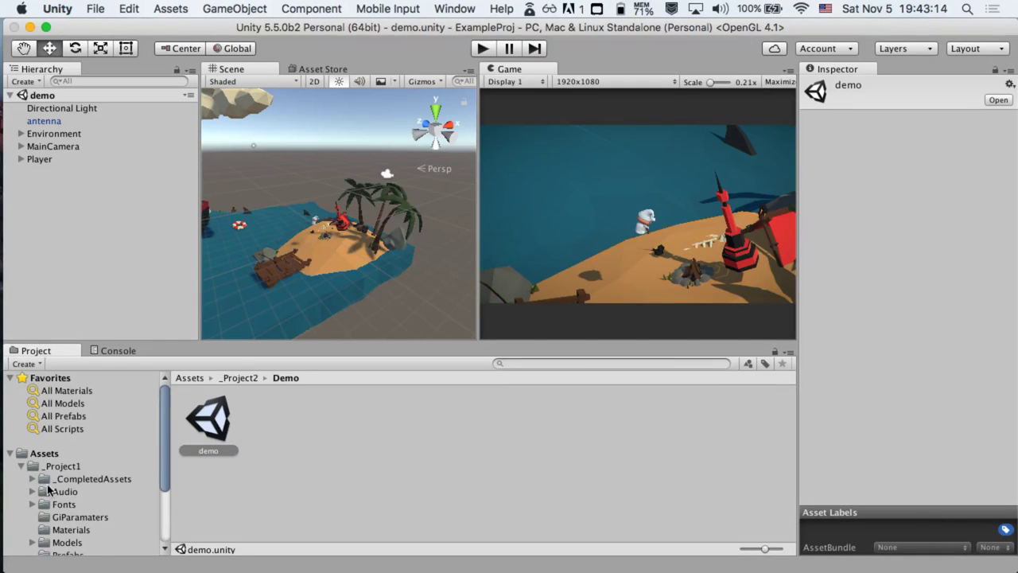
left_click(75, 504)
left_click(62, 466)
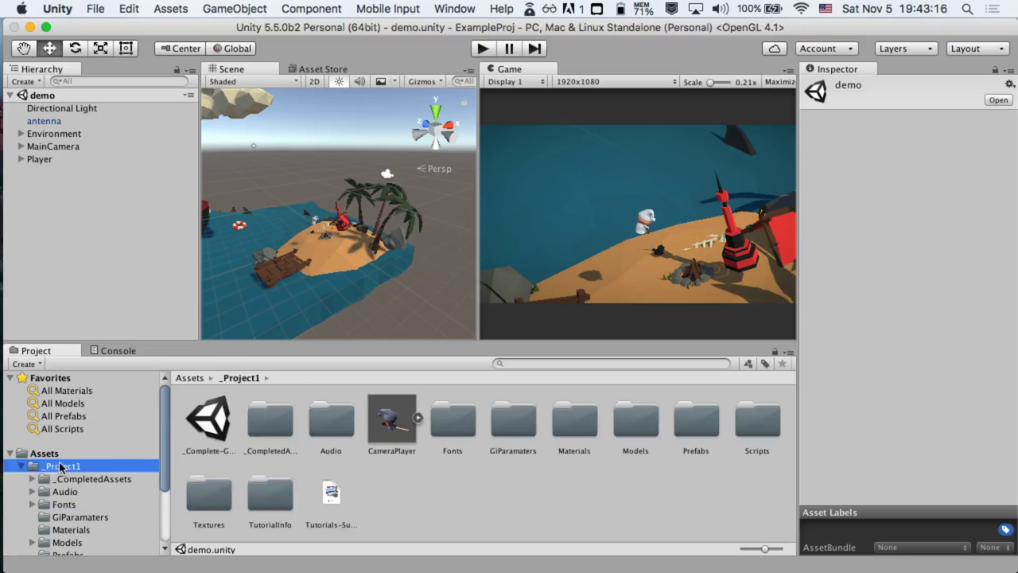
left_click(227, 409)
double_click(227, 410)
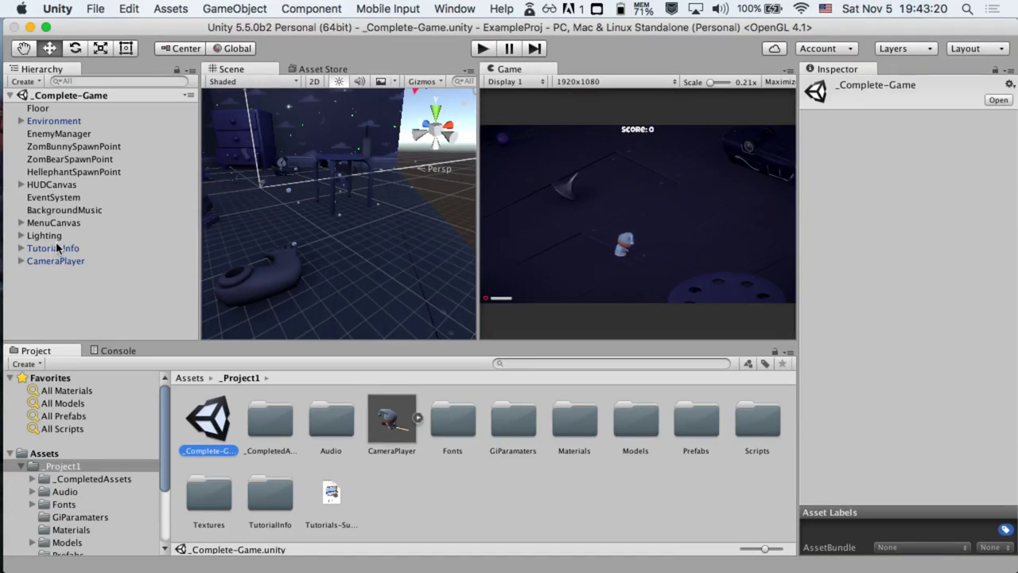
Reopen the demo scene from _Project2's Demo folder and frame the antenna in the Scene view
left_click(21, 467)
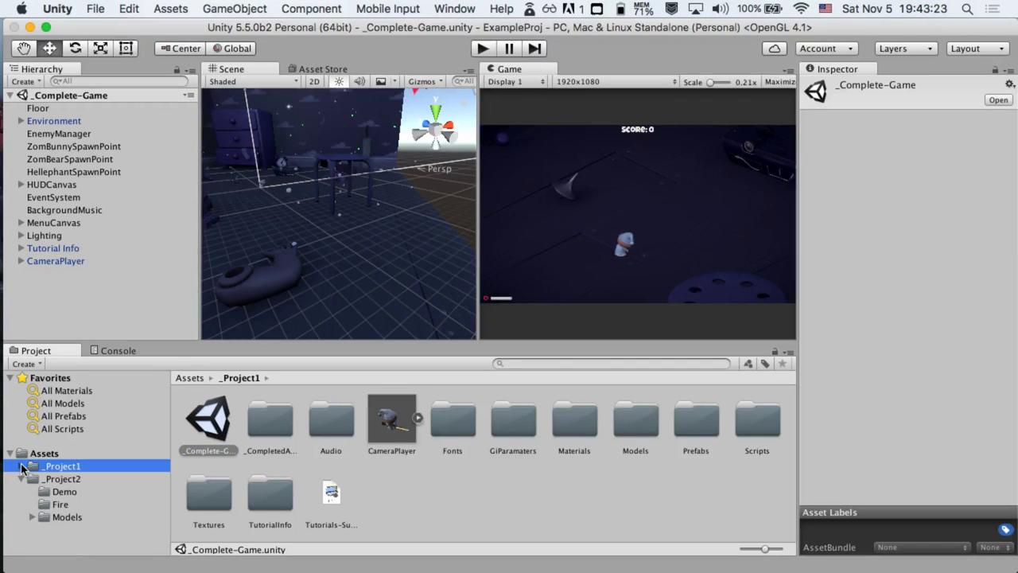
left_click(59, 492)
double_click(206, 409)
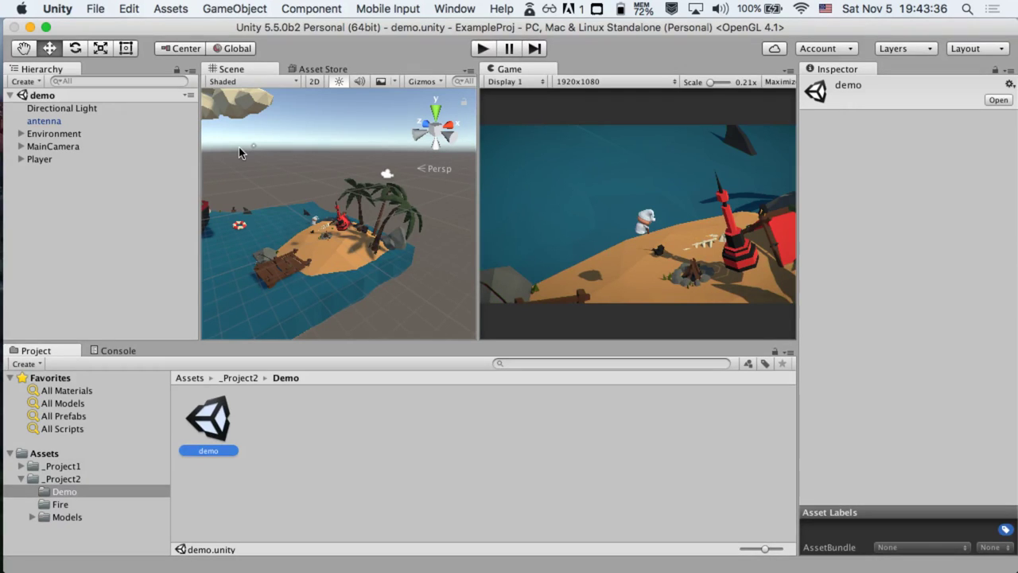
left_click(70, 122)
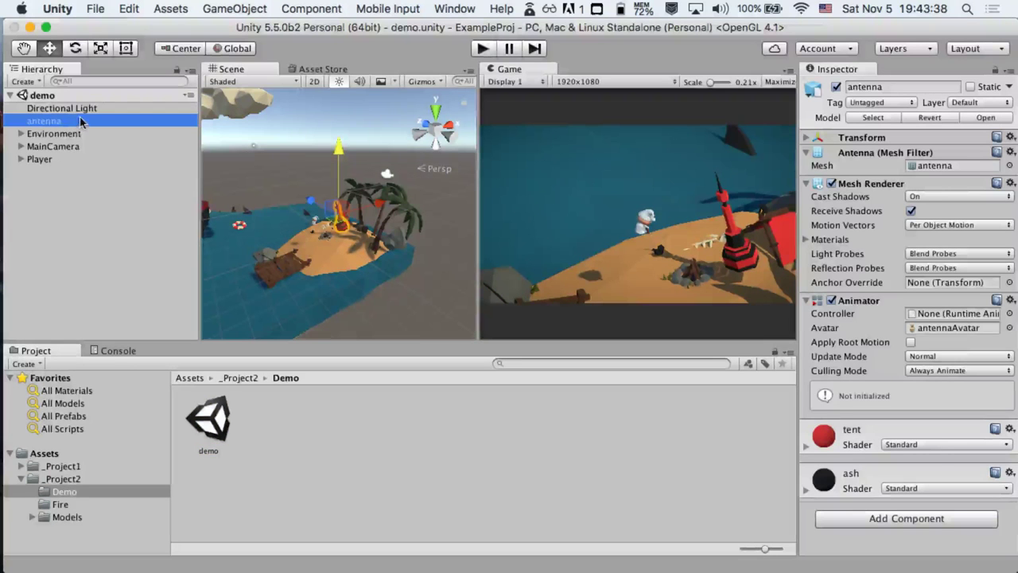
key("f")
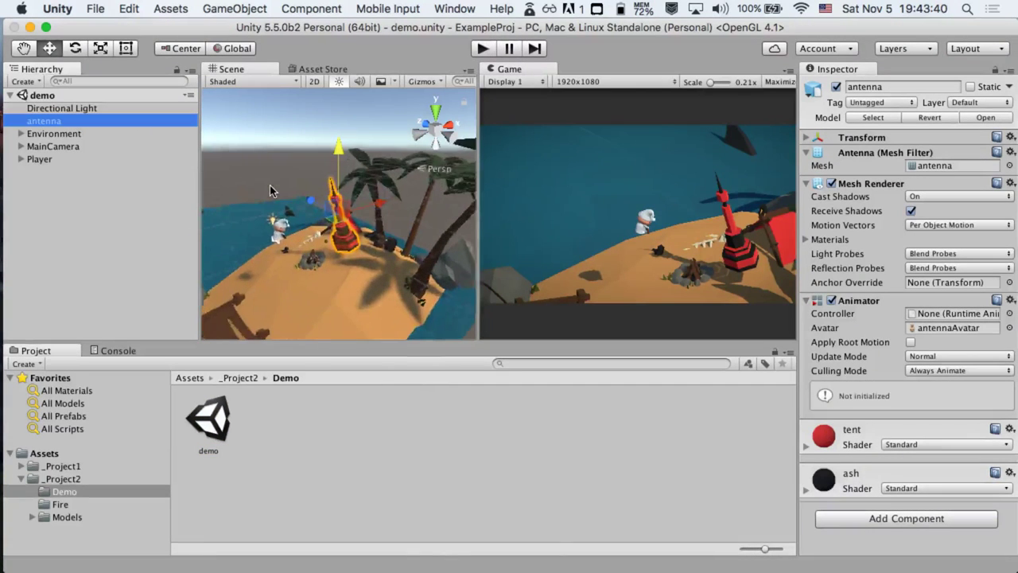
Open the Models folder of _Project2 and add the barrel model to the scene through the Hierarchy
left_click(237, 378)
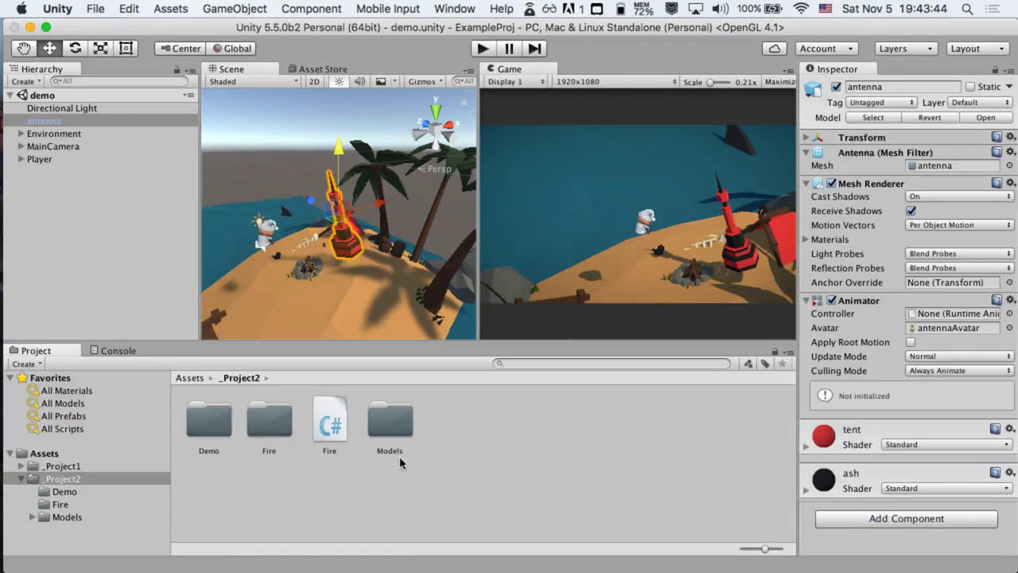
double_click(401, 427)
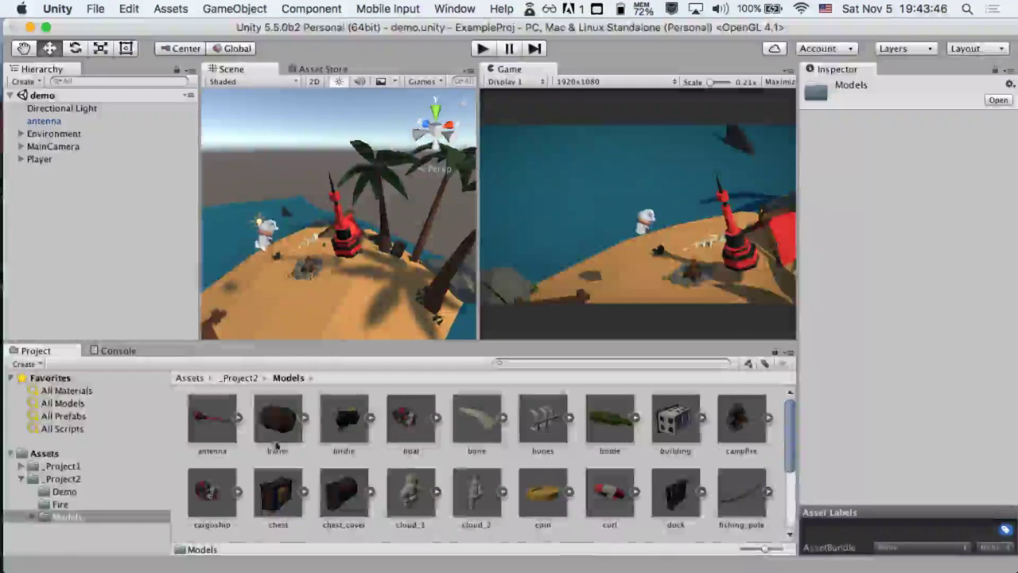
left_click_drag(278, 417, 140, 263)
Move the barrel along its X axis toward the island and adjust its height so it sits just above the water
scroll(362, 253, "down", 5)
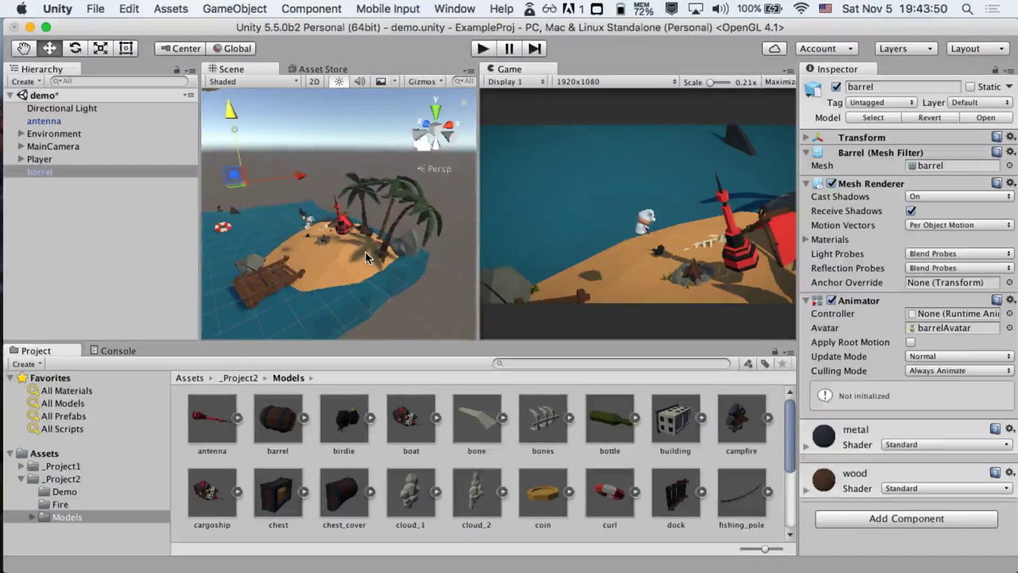
scroll(336, 239, "down", 2)
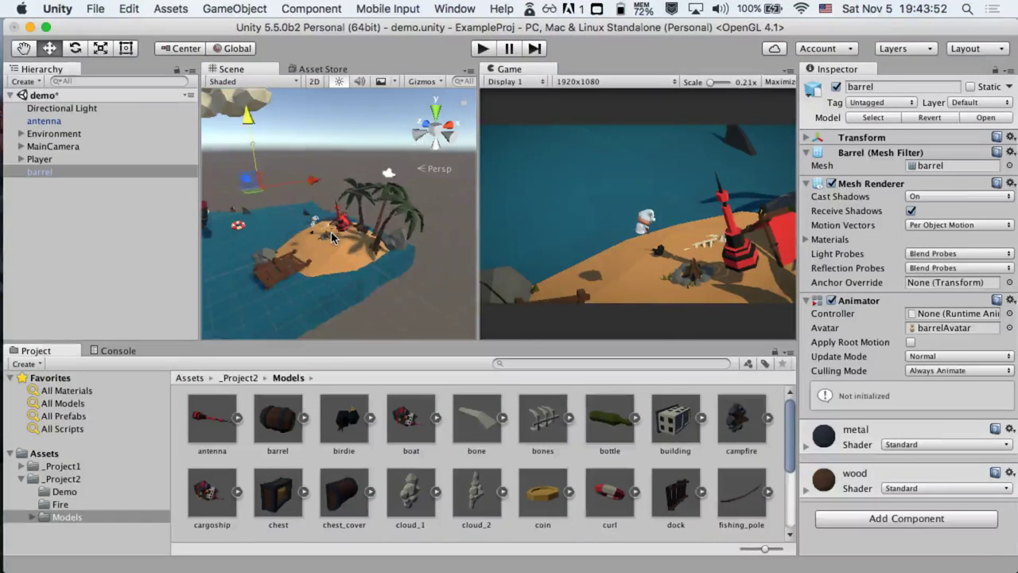
left_click_drag(322, 179, 371, 180)
left_click_drag(308, 109, 324, 209)
key("f")
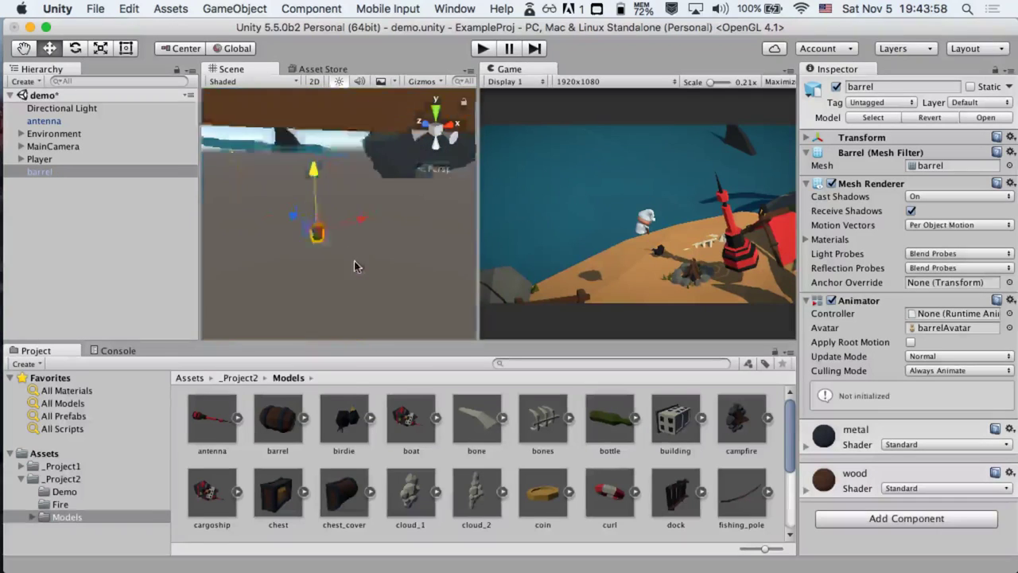
scroll(342, 211, "down", 3)
left_click_drag(342, 211, 356, 130)
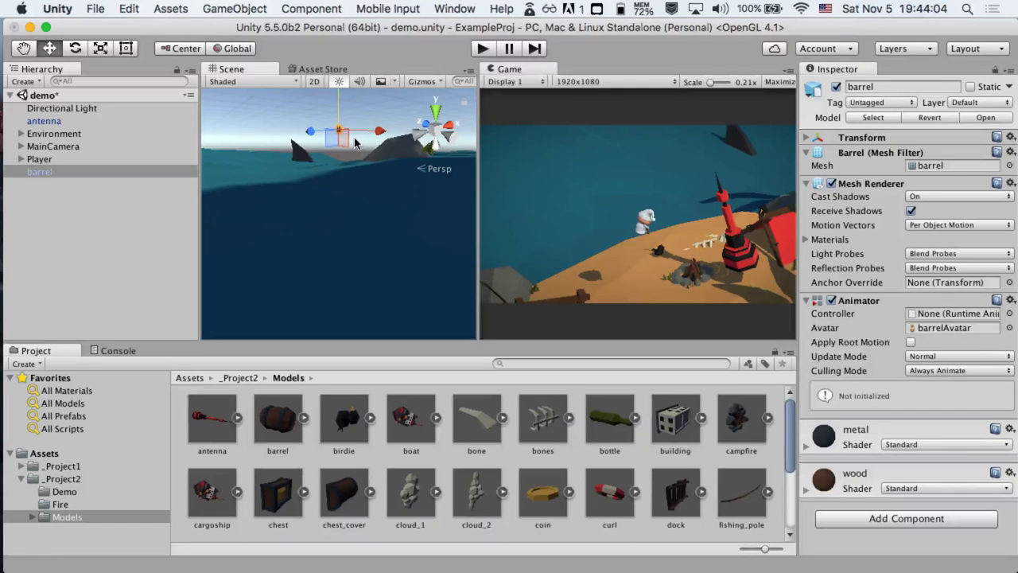
Scale the barrel up uniformly to roughly three times its size
key("e")
key("r")
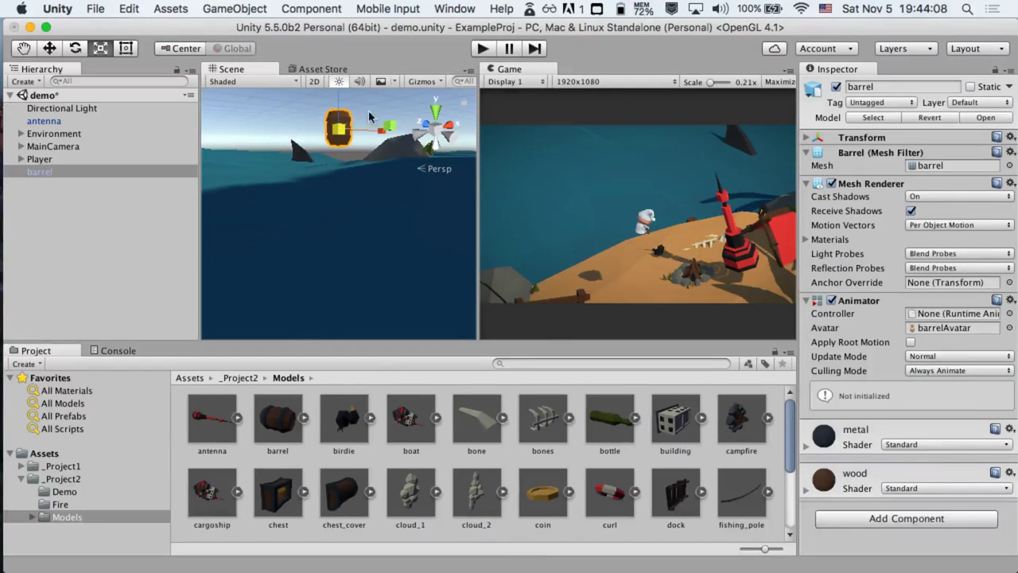
left_click_drag(339, 131, 341, 193)
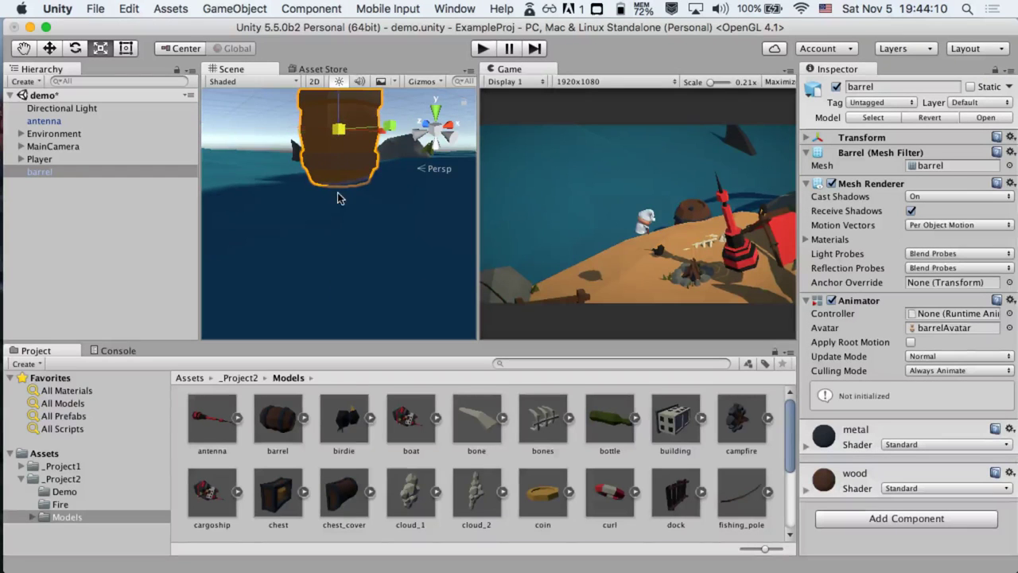
Place the enlarged barrel partly submerged in the sea beside the island and rotate it slightly
scroll(345, 239, "down", 10)
key("w")
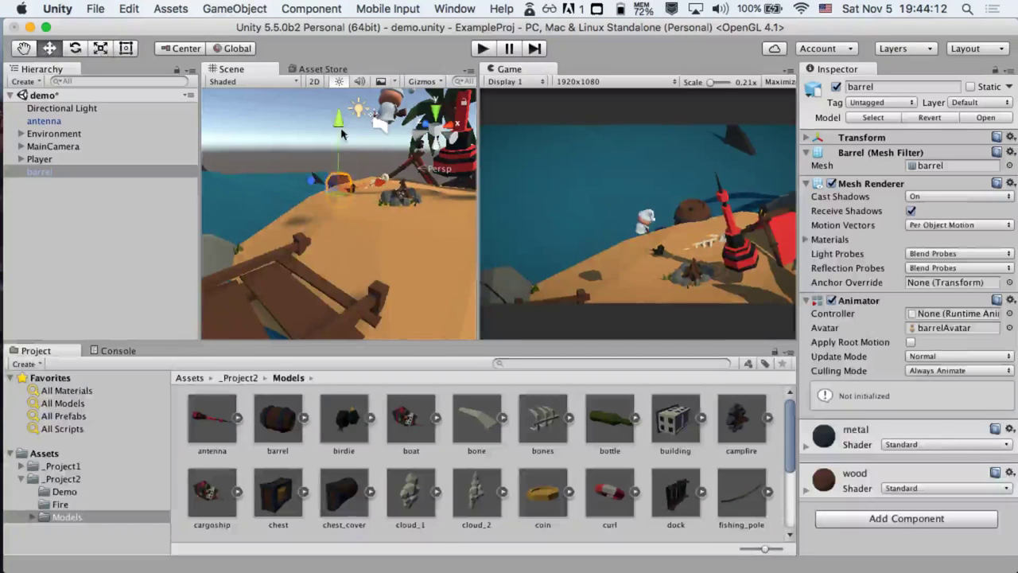
left_click_drag(340, 121, 340, 111)
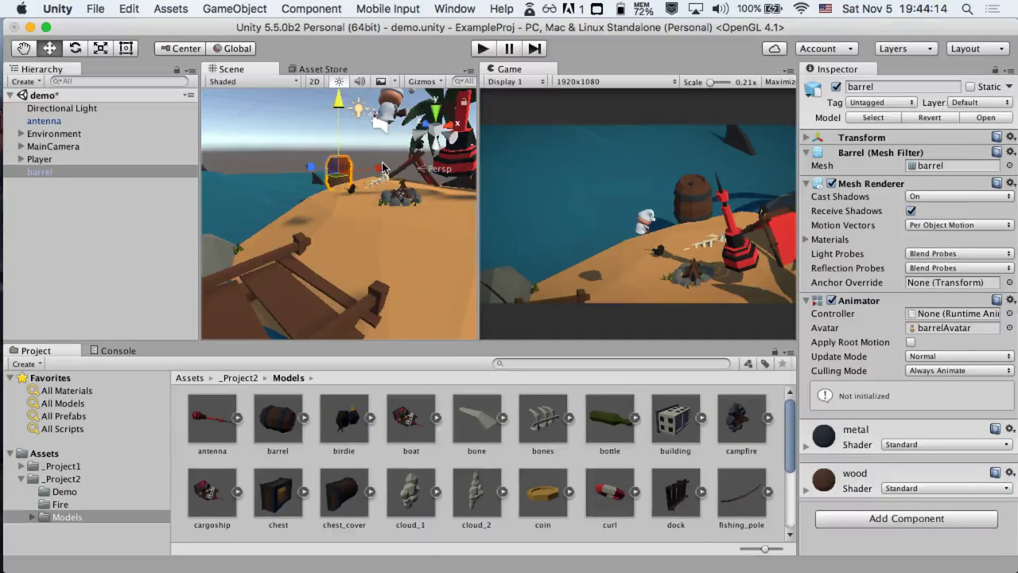
left_click_drag(390, 169, 283, 190)
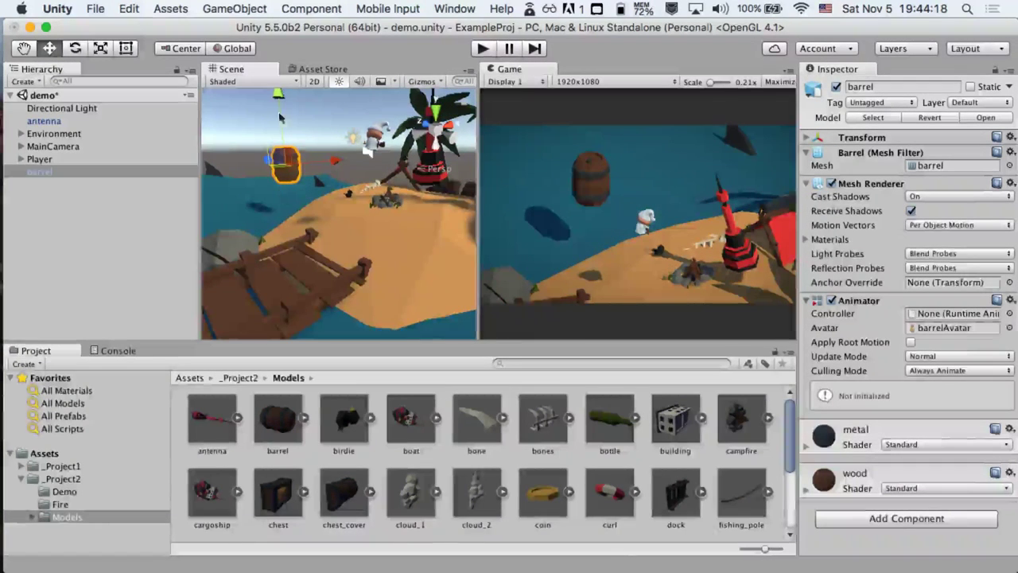
left_click_drag(277, 94, 270, 177)
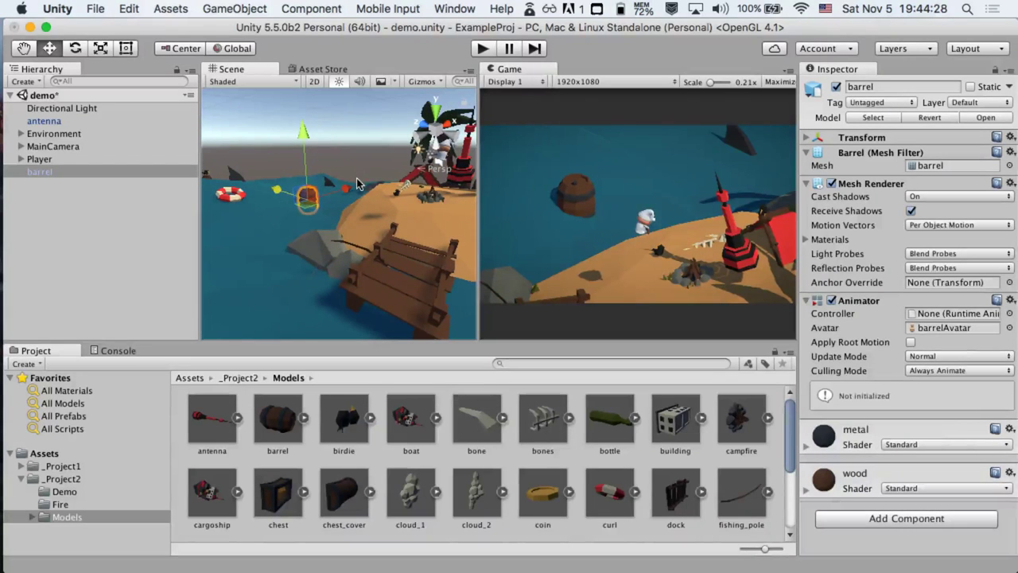
key("e")
left_click_drag(262, 153, 296, 147)
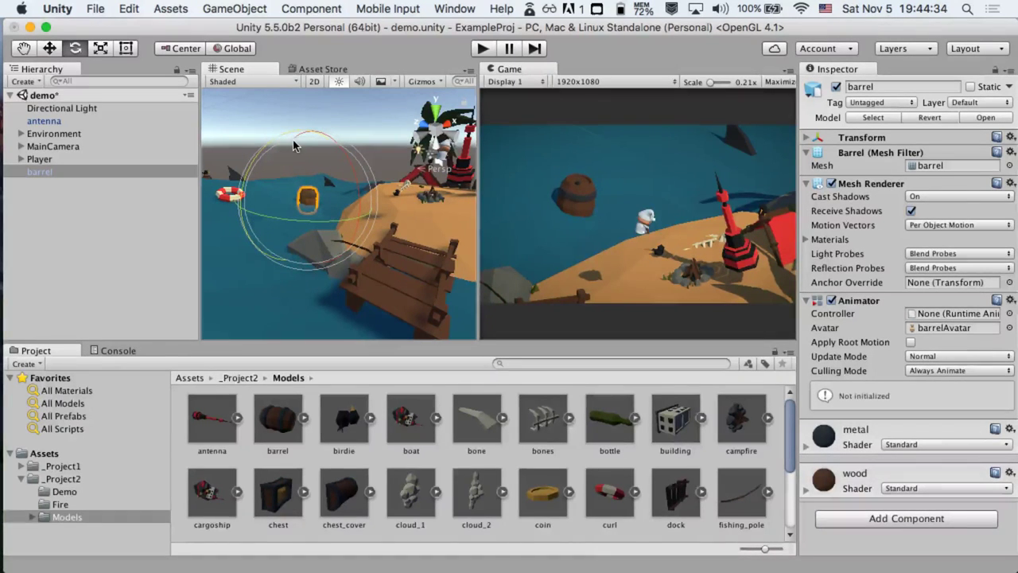
Import rose_bush002.blend from the temp folder on the desktop into the _Project2 assets folder
left_click(252, 380)
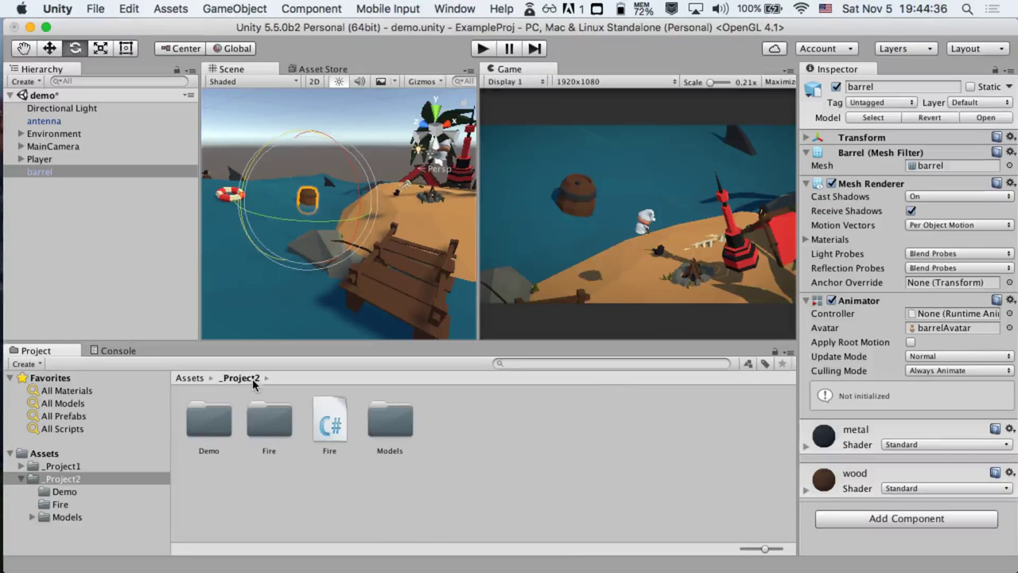
left_click_drag(762, 30, 585, 42)
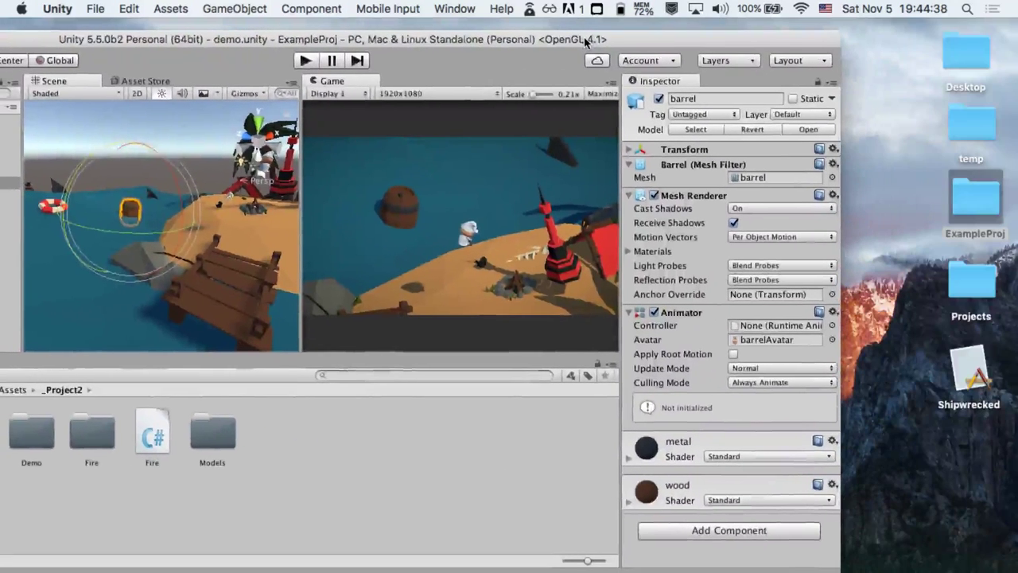
double_click(972, 123)
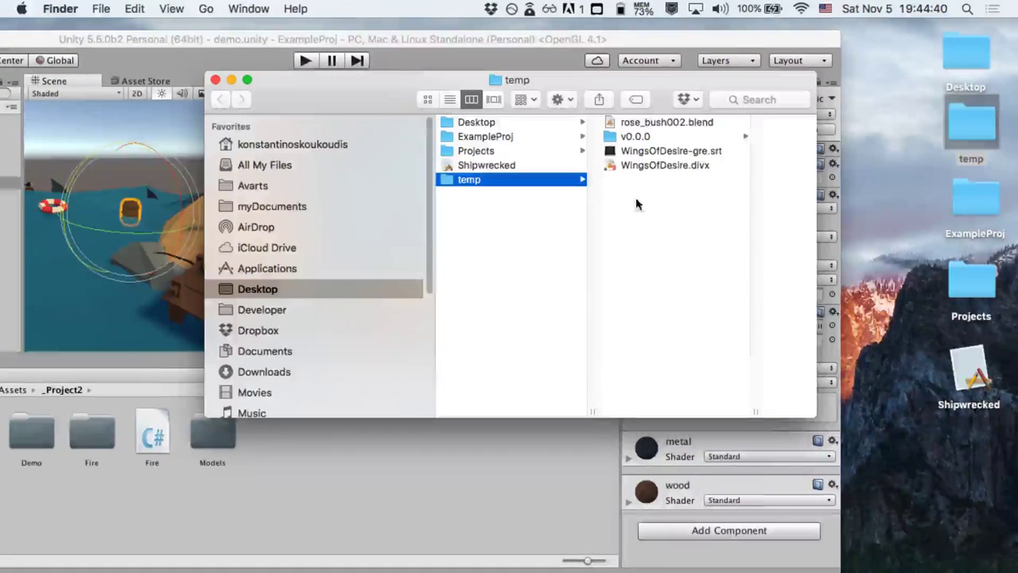
left_click(652, 122)
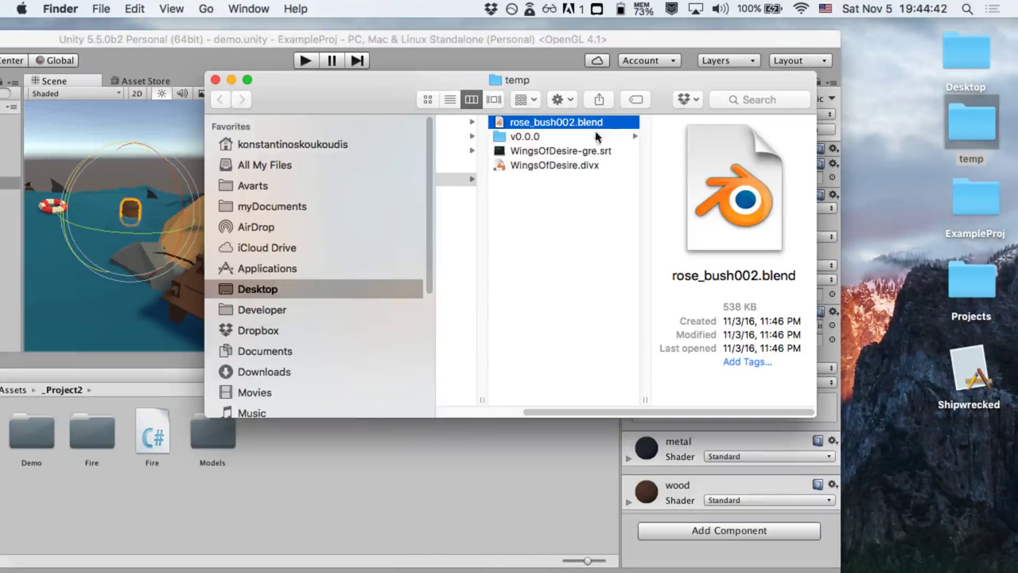
left_click_drag(603, 123, 336, 443)
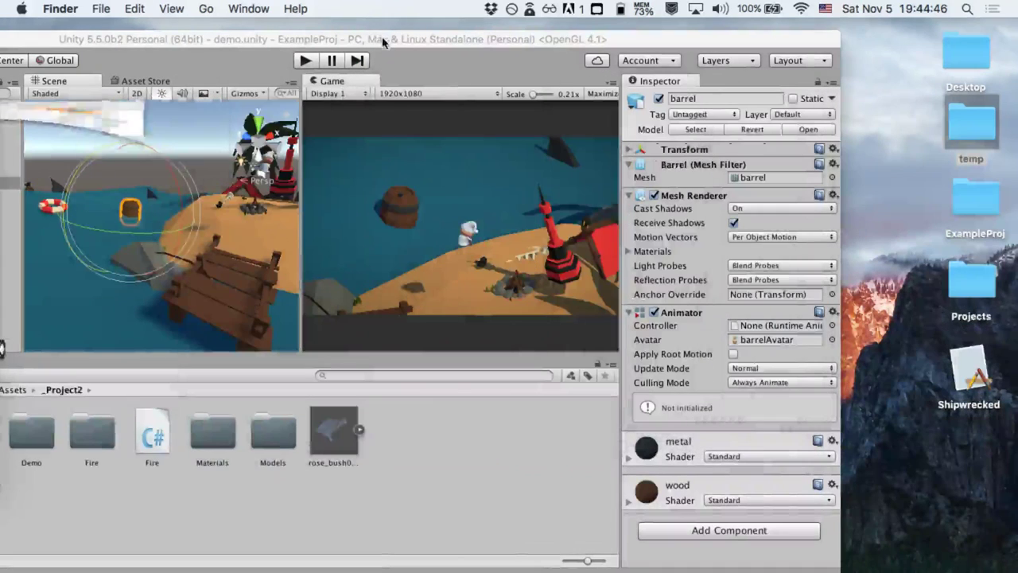
Select the imported rose_bush002 model and show its import settings
left_click(335, 437)
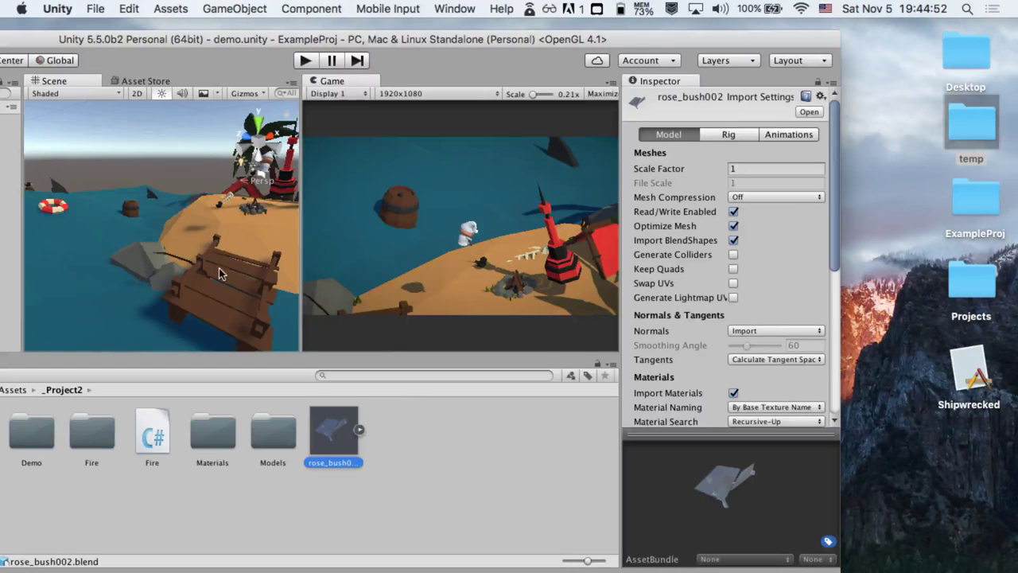
scroll(213, 261, "down", 5)
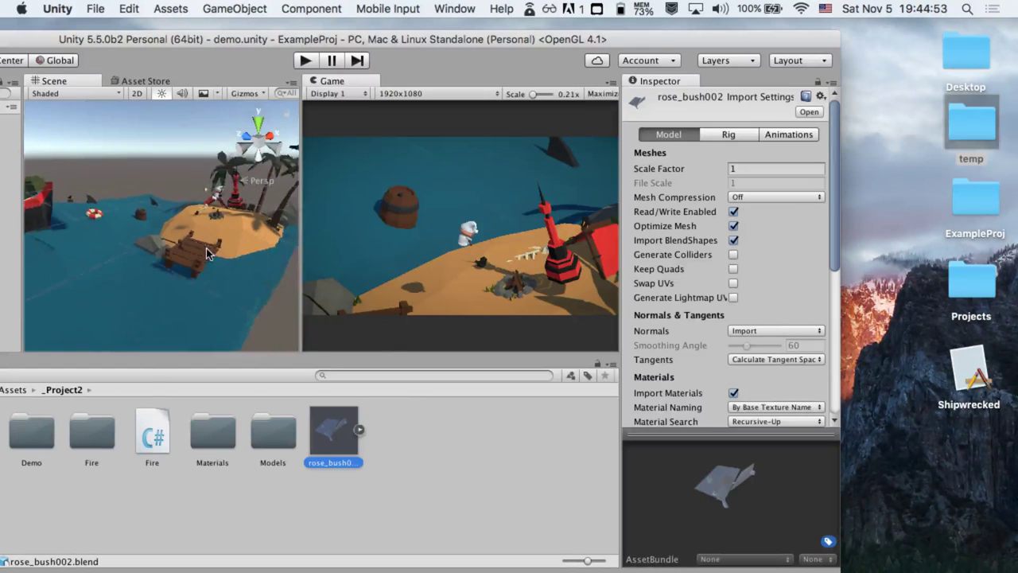
scroll(206, 253, "down", 4)
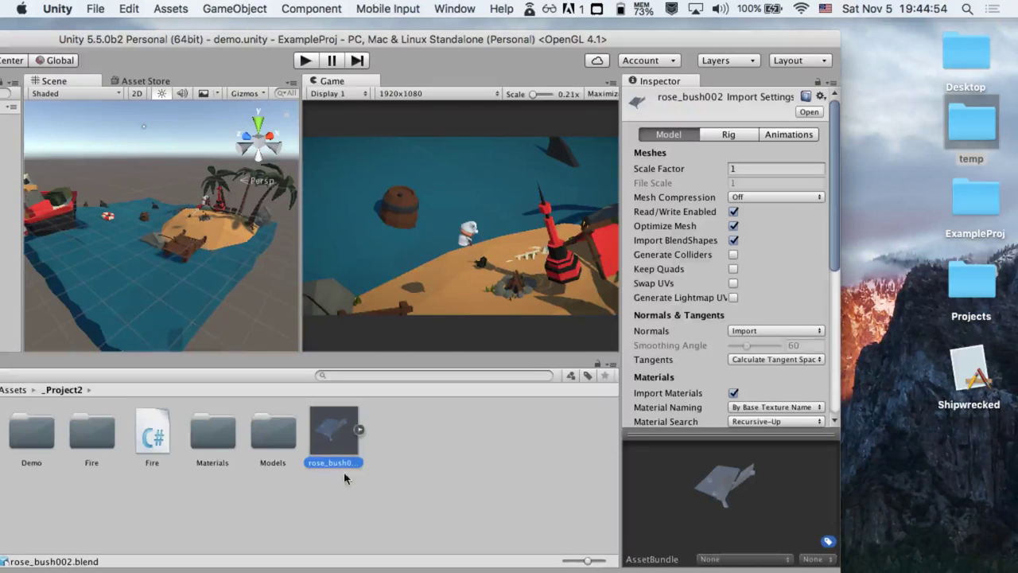
mouse_move(332, 430)
left_mouse_down()
mouse_move(350, 420)
mouse_move(215, 220)
mouse_move(278, 261)
mouse_move(338, 461)
mouse_move(336, 449)
left_mouse_up()
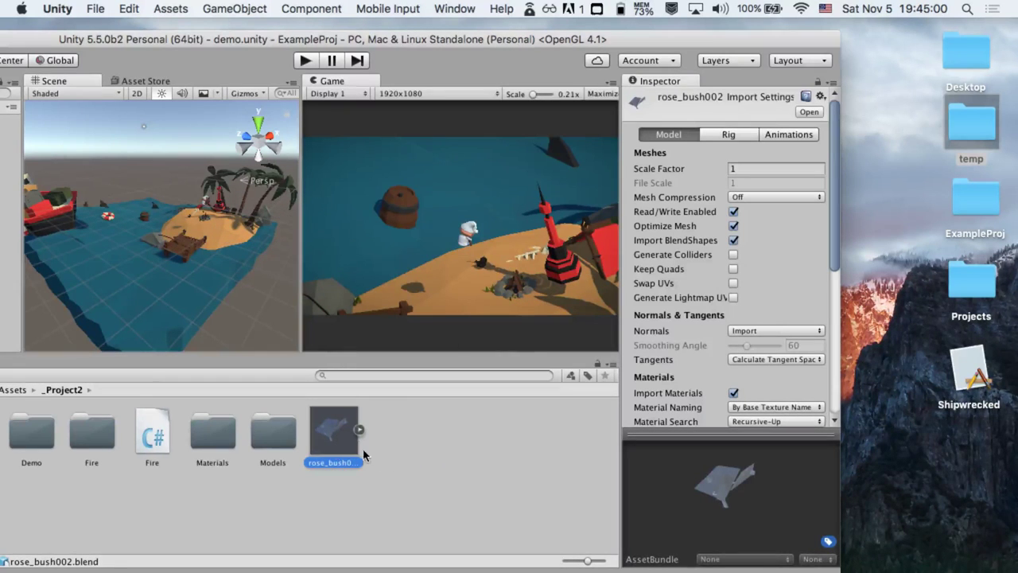
left_click_drag(567, 38, 744, 10)
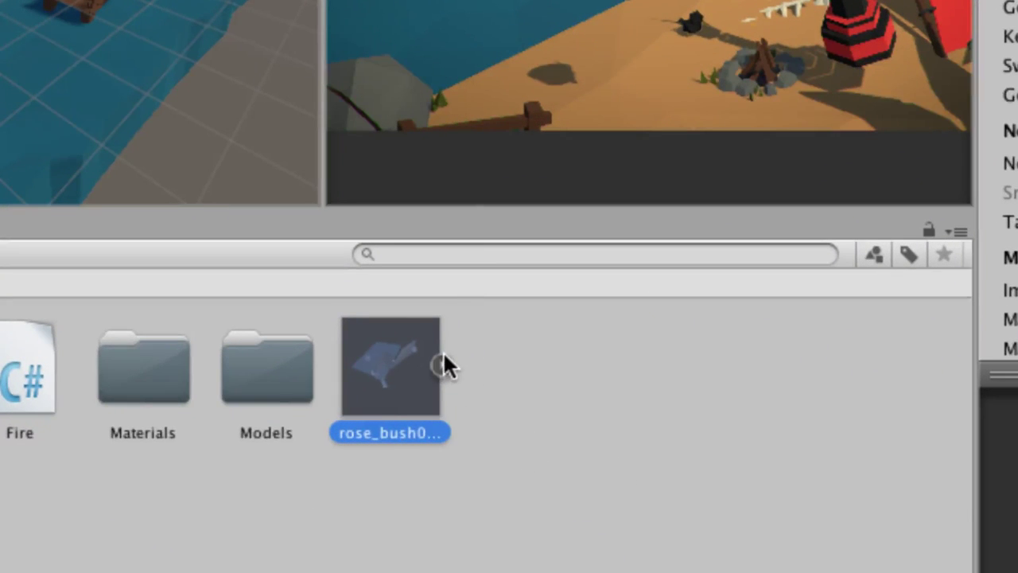
Expand the rose_bush002 asset, examine its sub-objects such as BezierCurve, leaves_001 and rose, and collapse it again
left_click(461, 375)
scroll(552, 431, "down", 3)
scroll(551, 430, "up", 3)
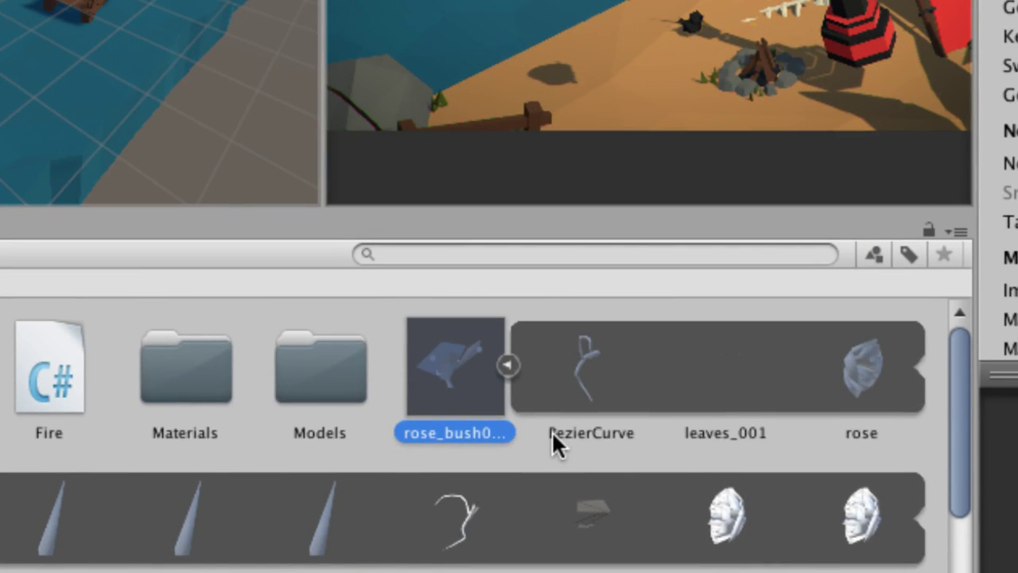
left_click(582, 370)
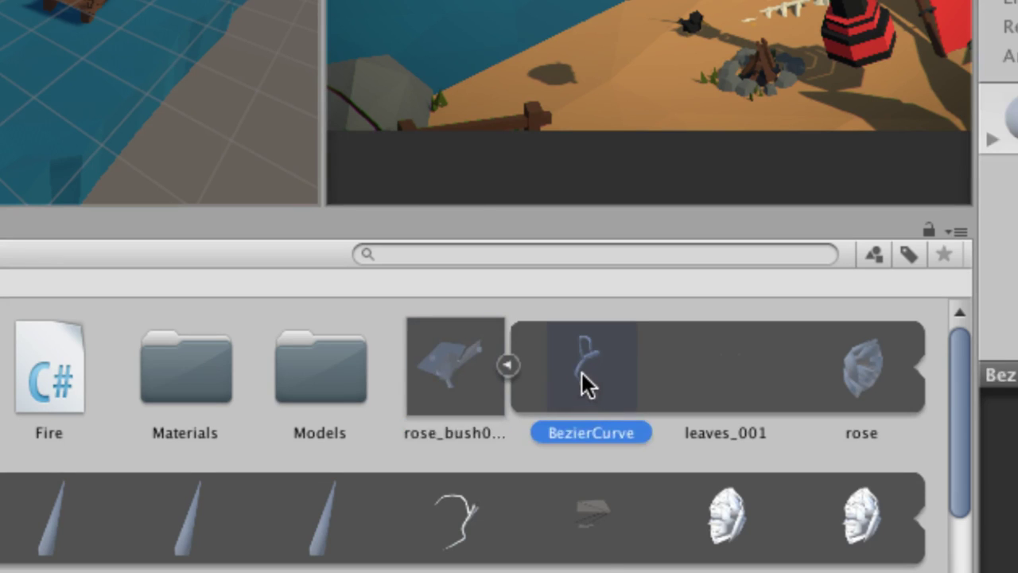
scroll(603, 420, "down", 3)
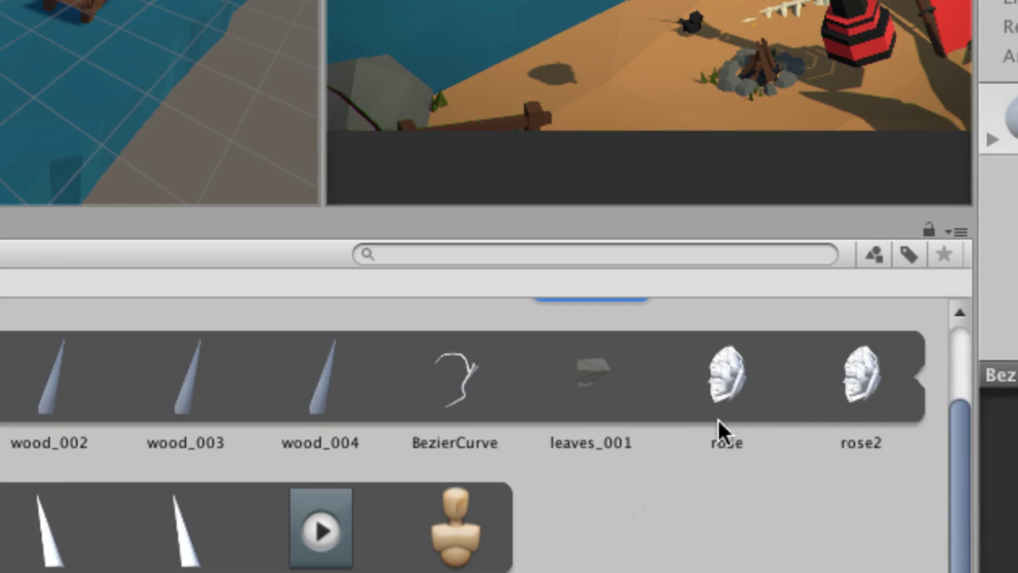
left_click(719, 390)
scroll(812, 477, "up", 3)
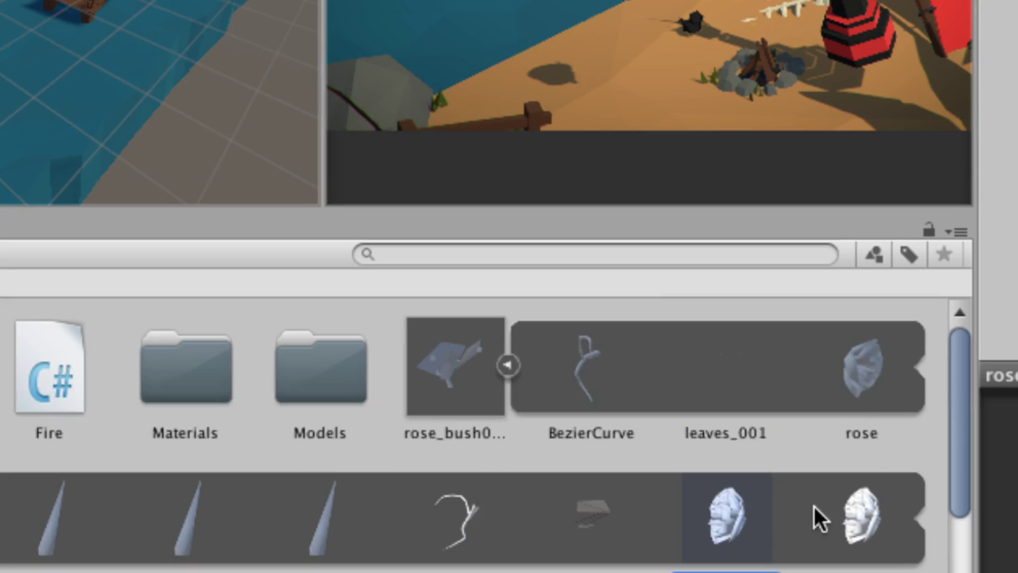
left_click(582, 374)
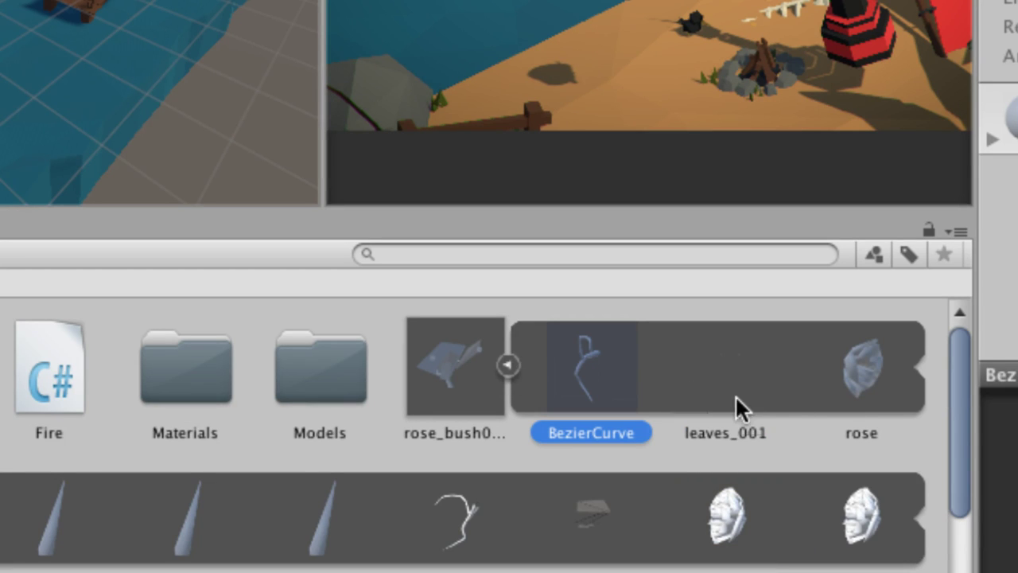
left_click(765, 366)
left_click(883, 362)
scroll(528, 479, "down", 3)
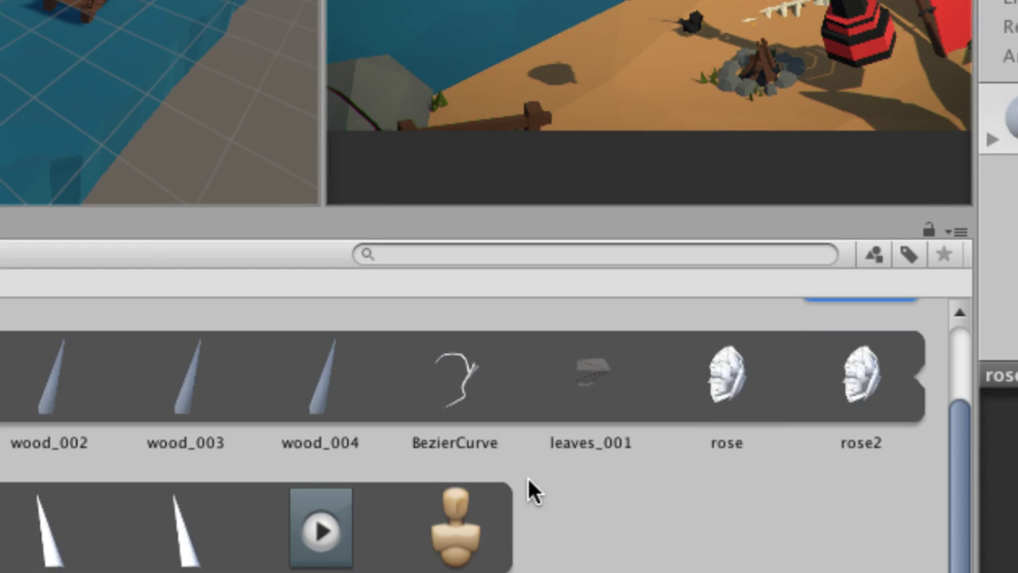
scroll(533, 429, "up", 3)
left_click(509, 364)
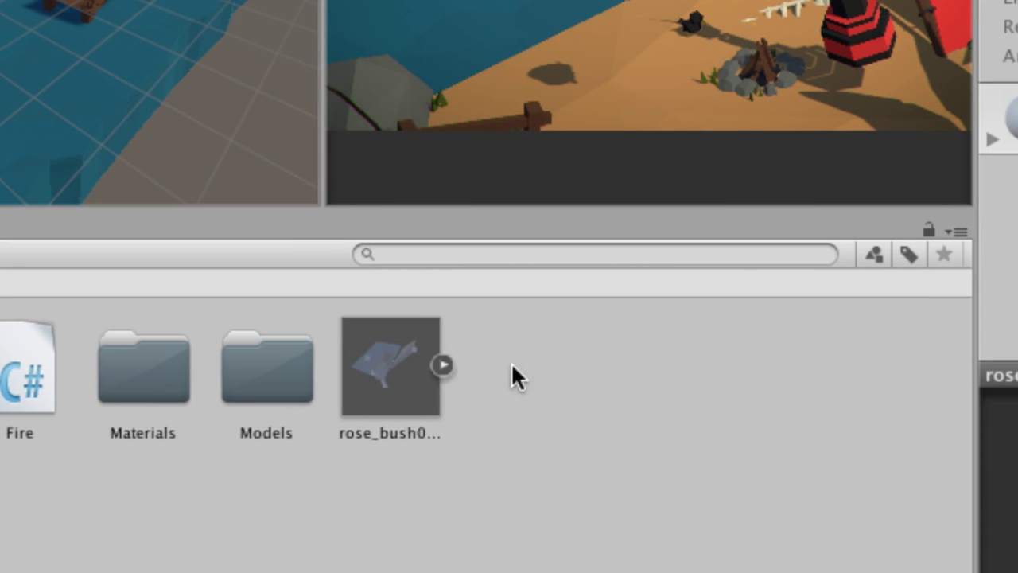
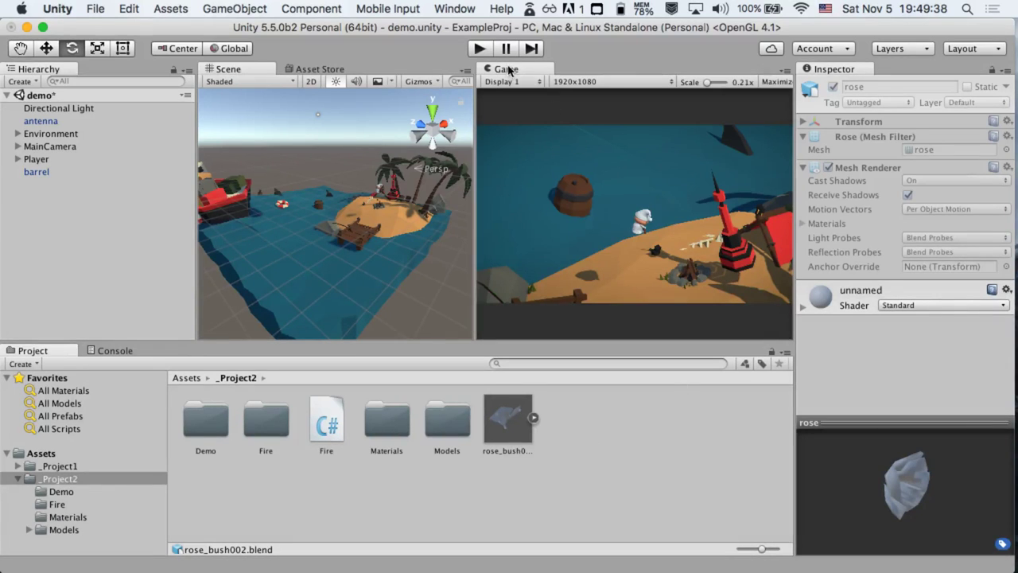
Compare the contents of the _Project1 and _Project2 folders and try to open the _Complete-Game scene, cancelling the scene switch
mouse_move(506, 72)
left_mouse_down()
mouse_move(330, 76)
mouse_move(523, 74)
left_mouse_up()
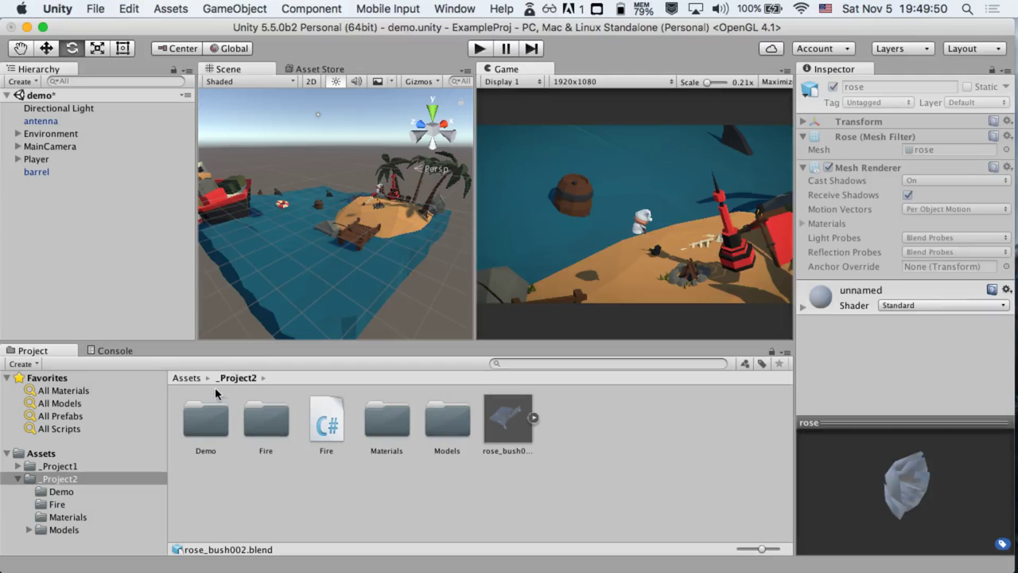
left_click(186, 377)
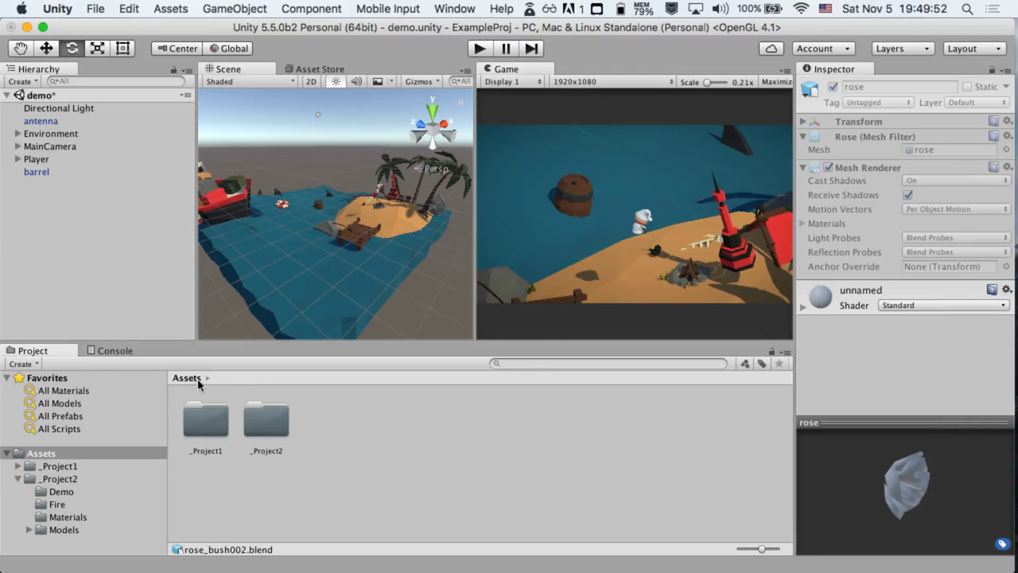
double_click(209, 427)
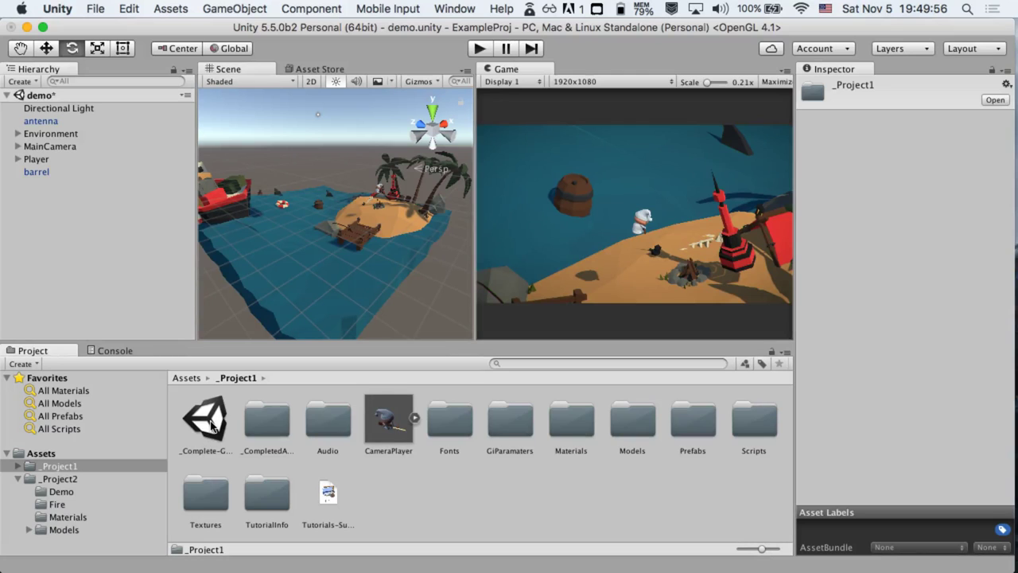
left_click(55, 479)
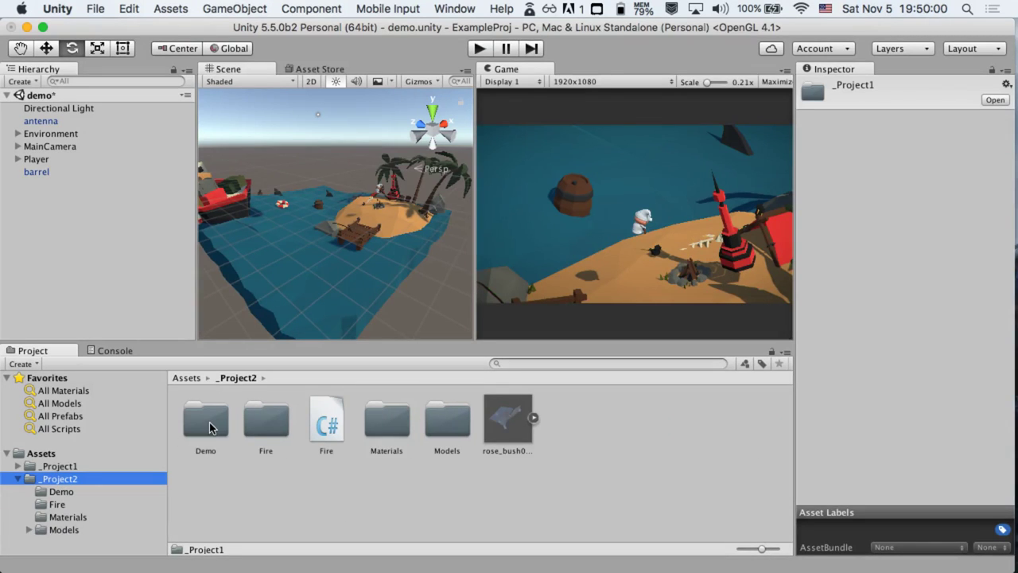
left_click(80, 466)
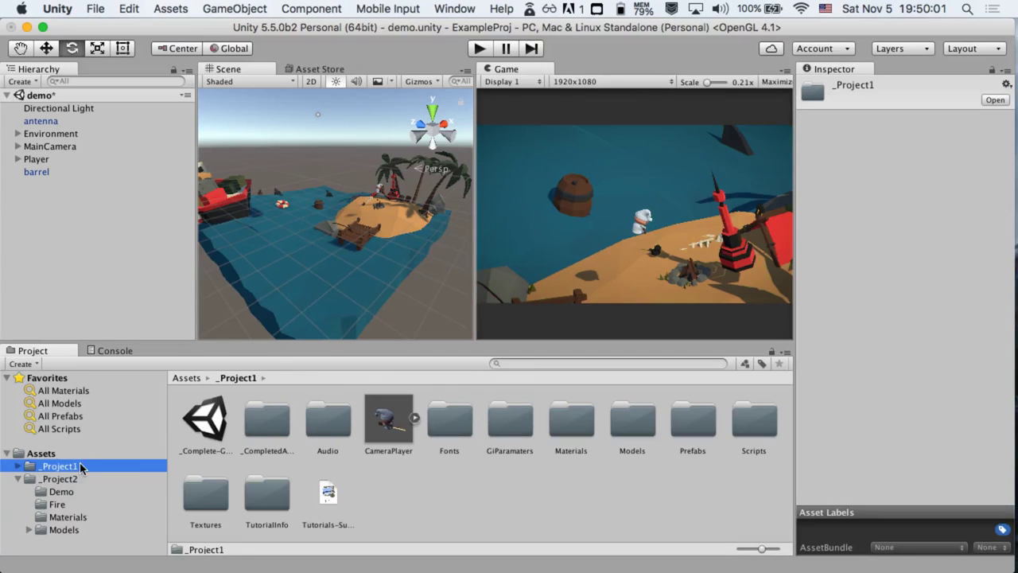
double_click(210, 412)
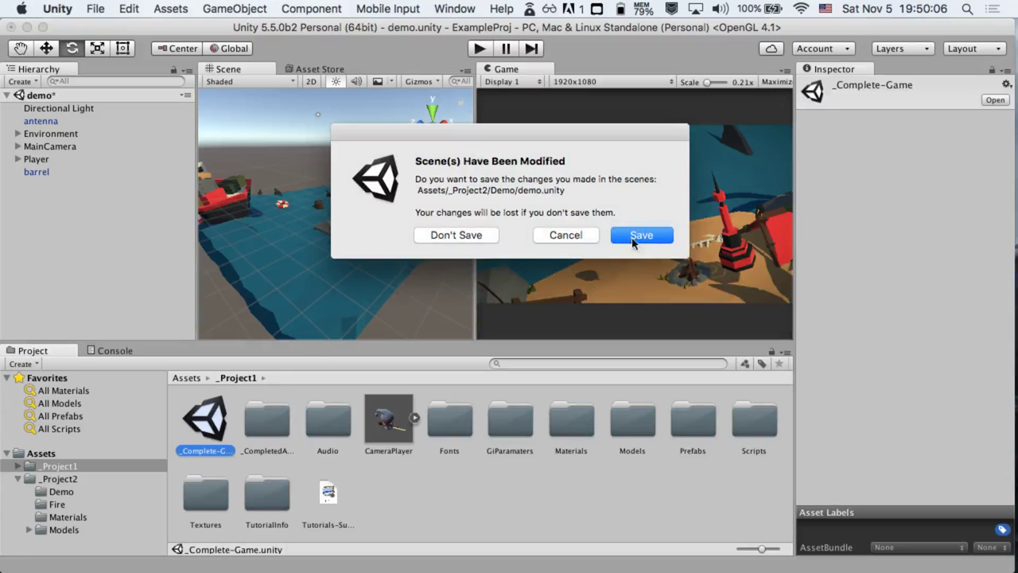
left_click(565, 234)
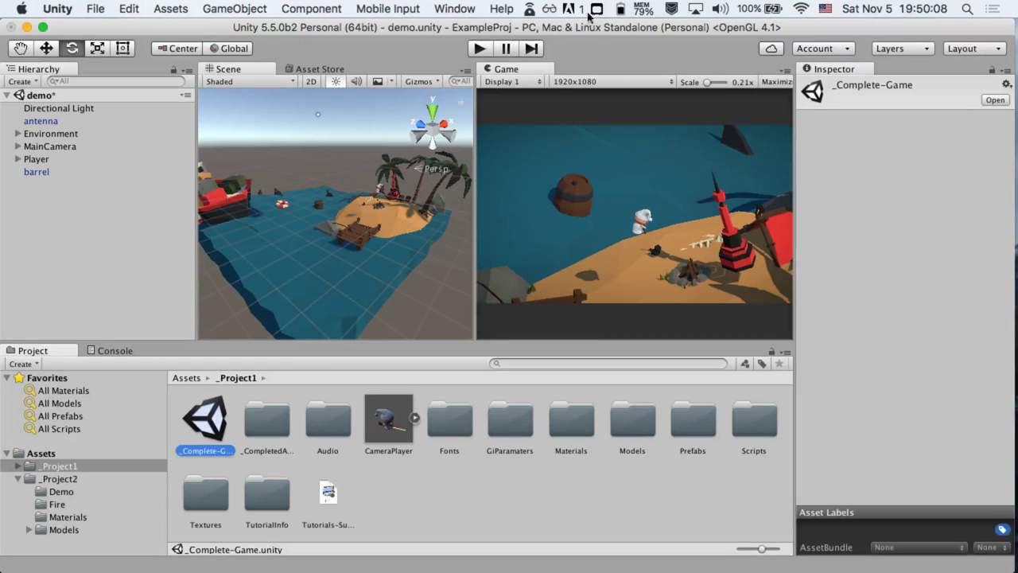
Dock the Game view in the same group as the Scene view and alternate between the two
left_click_drag(503, 70, 334, 71)
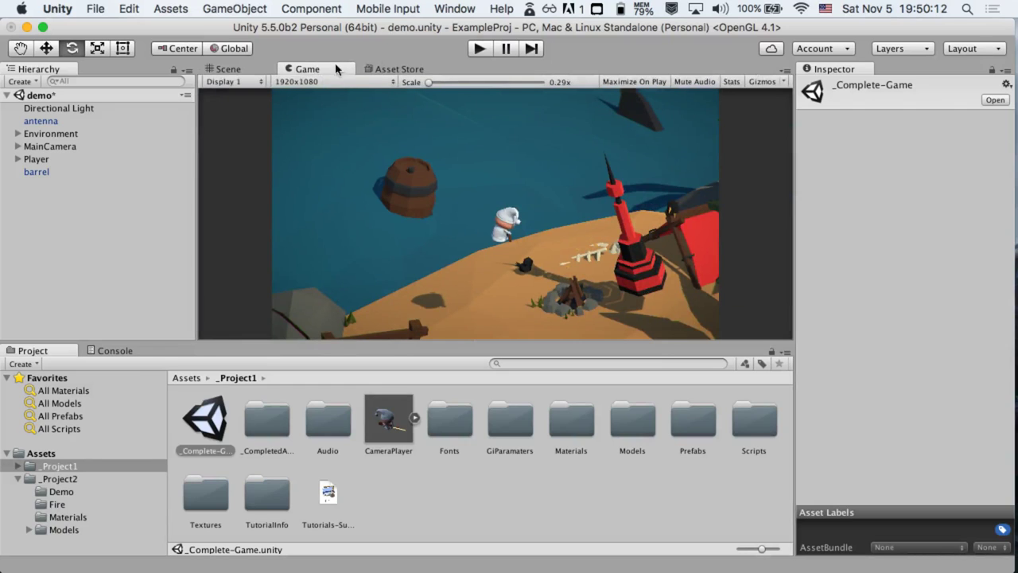
left_click(249, 70)
left_click(303, 70)
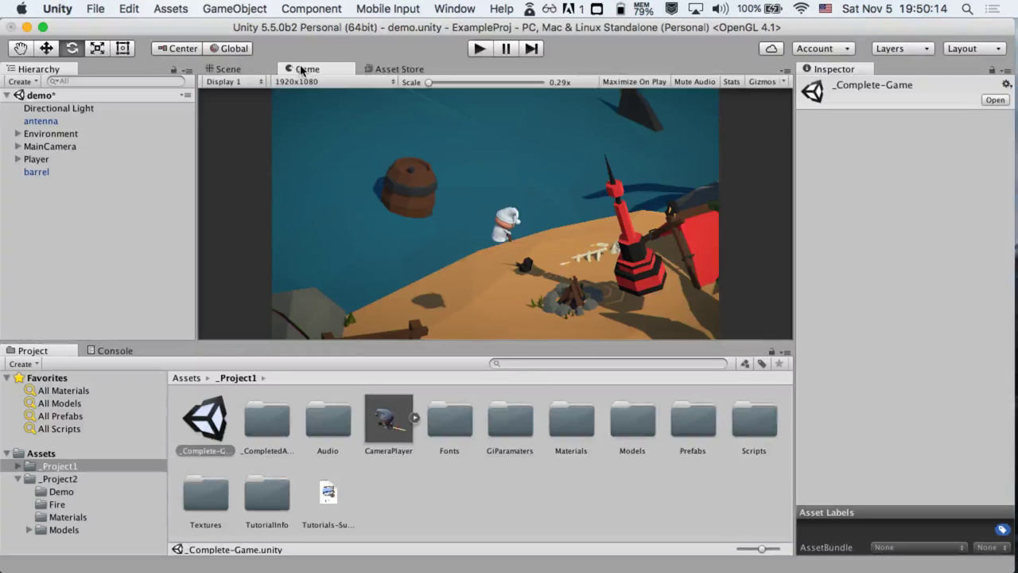
left_click(225, 71)
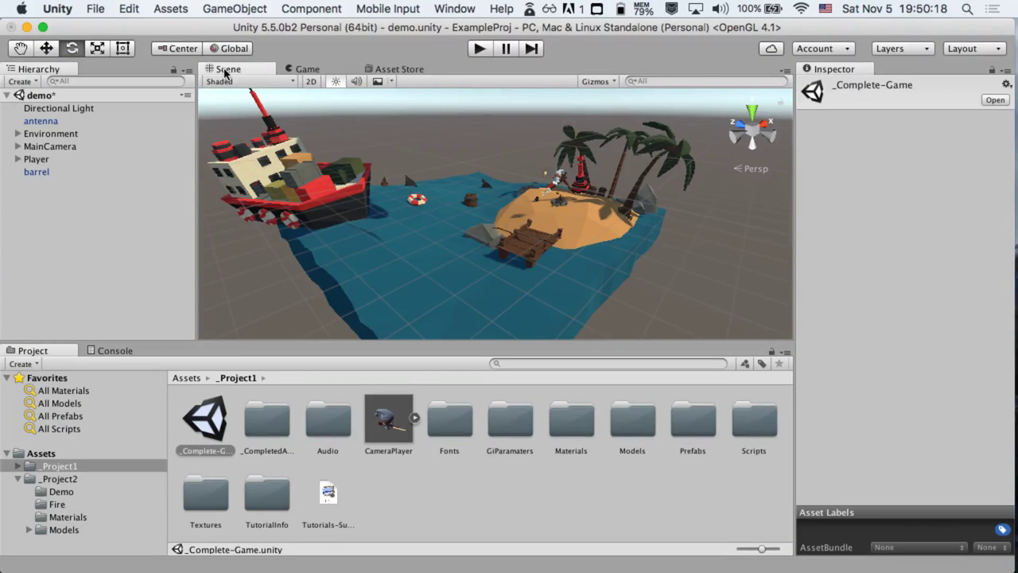
left_click(303, 70)
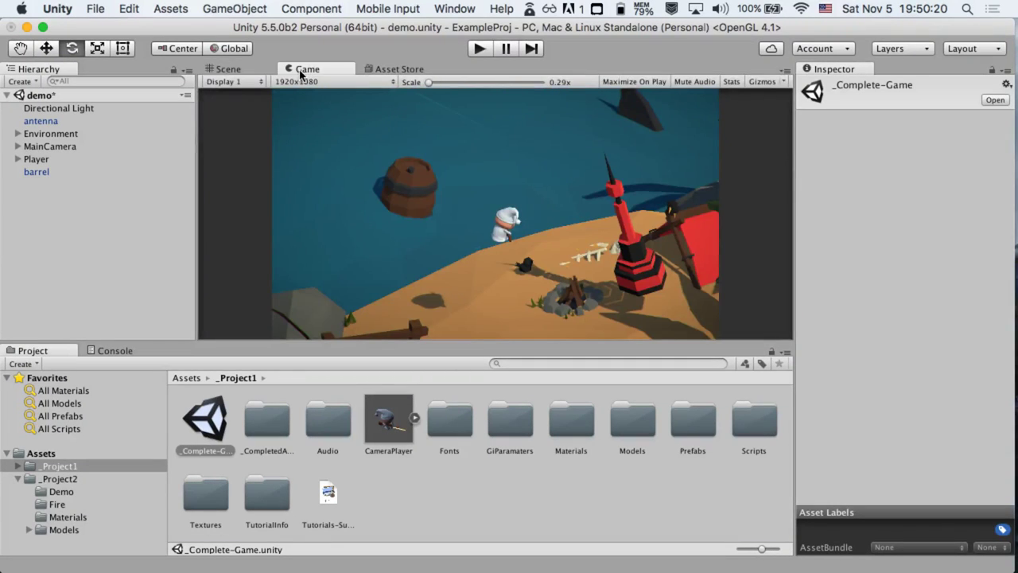
Dock the Game view side by side with the Scene view and adjust the divider so the Scene view is the wider one
left_click_drag(300, 73, 698, 211)
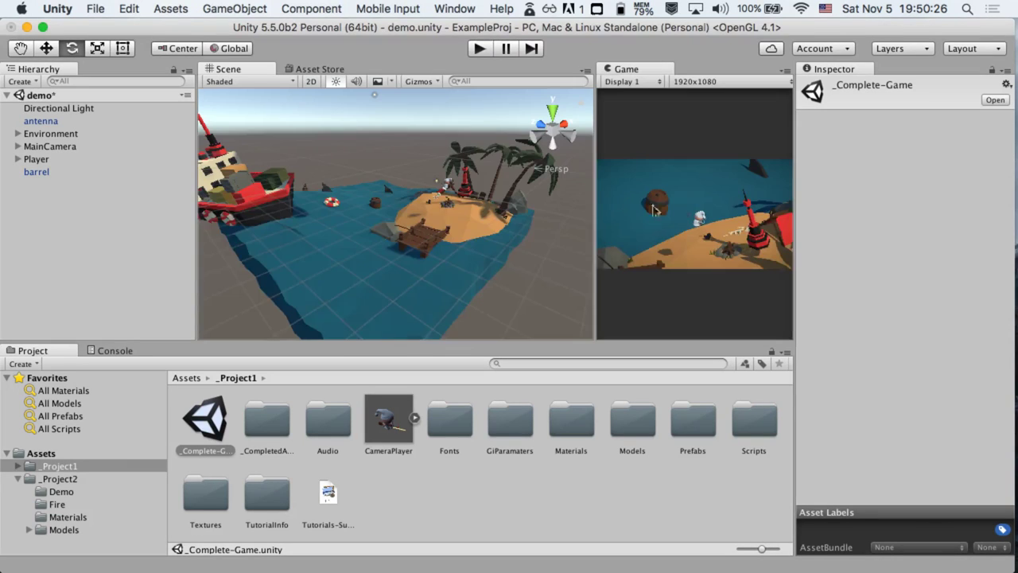
left_click_drag(595, 201, 682, 213)
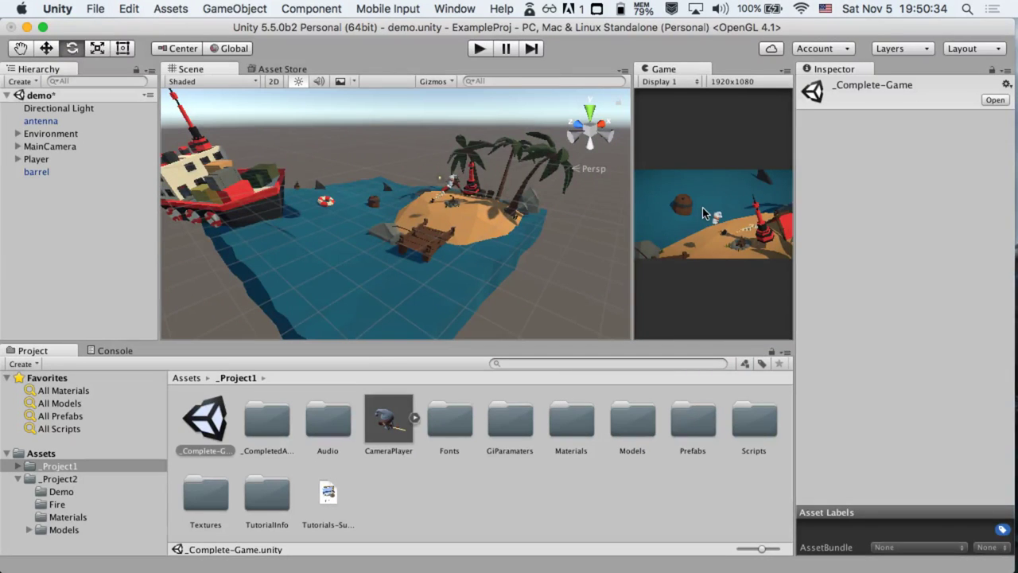
left_click_drag(632, 194, 282, 230)
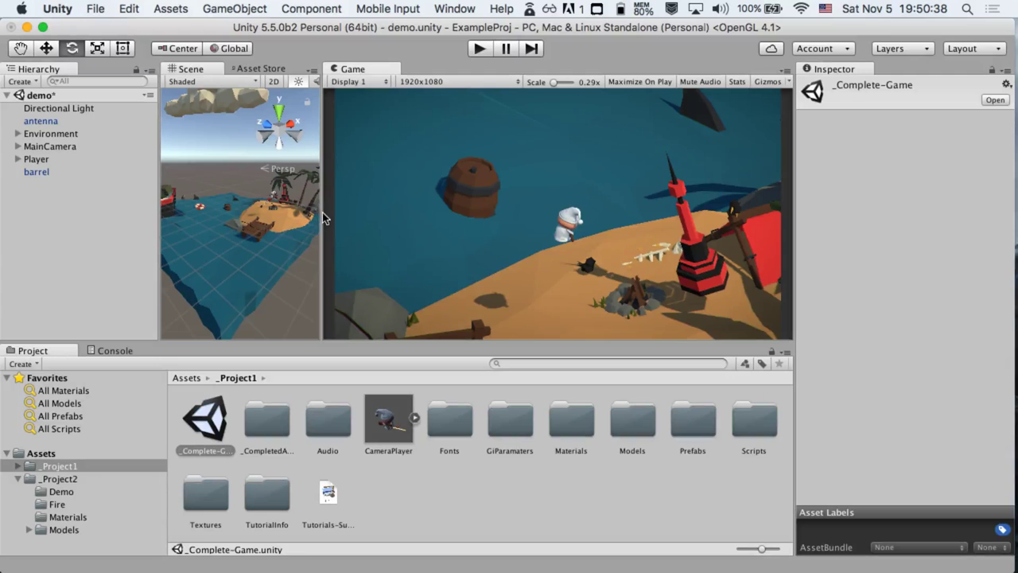
left_click_drag(320, 213, 551, 225)
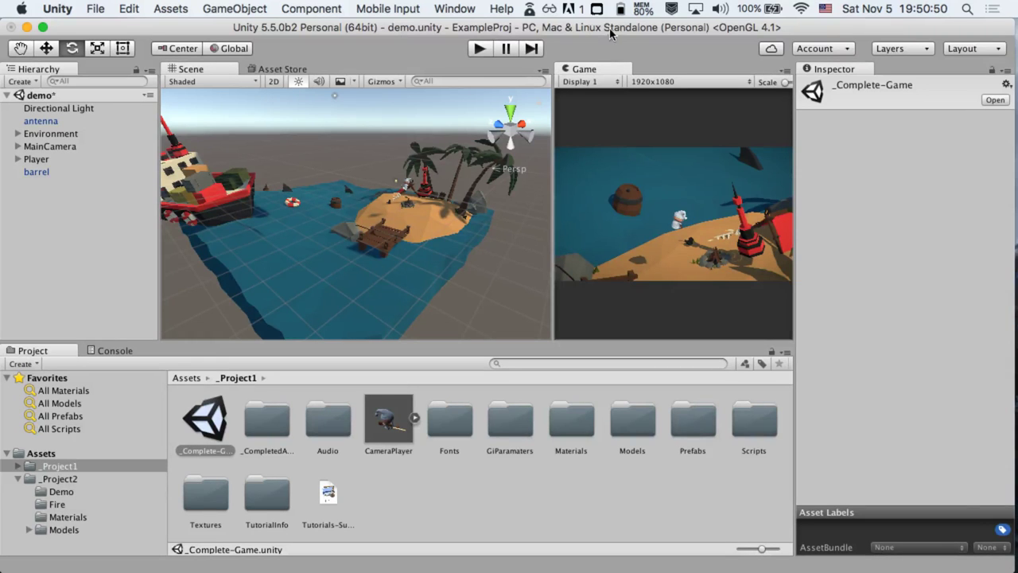
Detach the Game view into its own floating window and place it on the desktop beside the main editor window
left_click_drag(611, 29, 301, 59)
left_click_drag(295, 103, 826, 183)
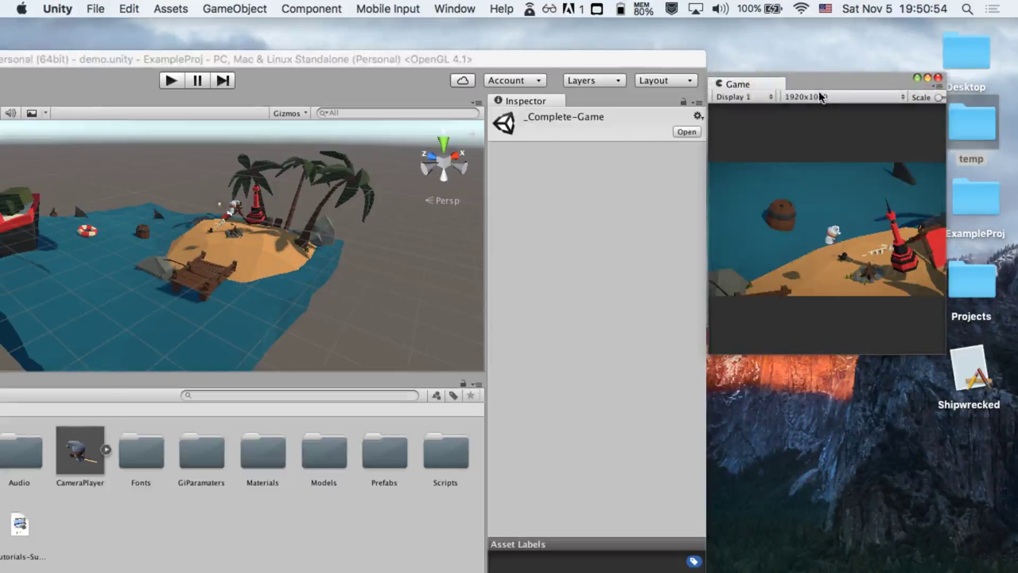
left_click_drag(817, 74, 866, 61)
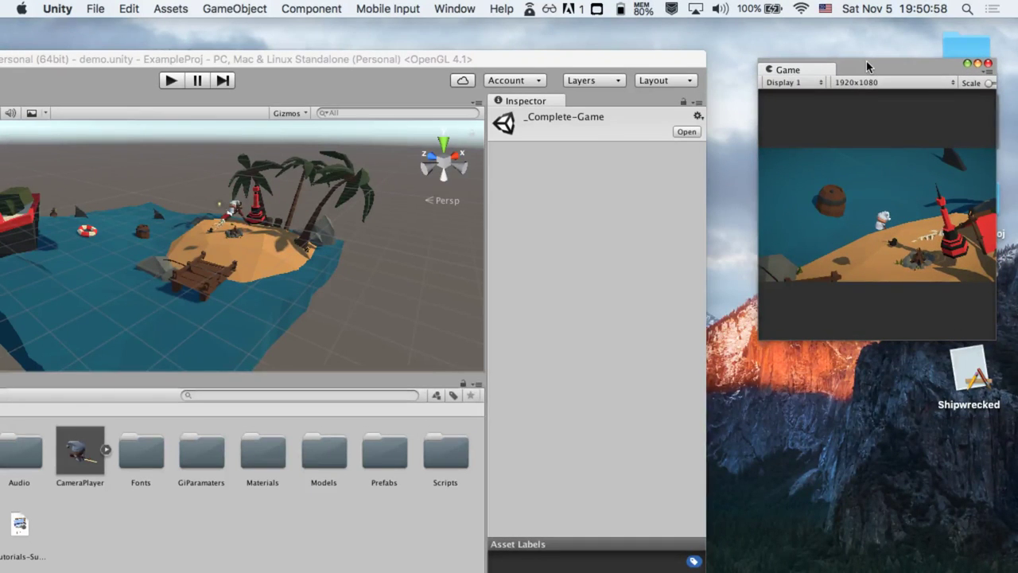
Dock the floating Game view beside the Scene view again and enlarge the main editor window to fill the screen
left_click_drag(807, 70, 467, 169)
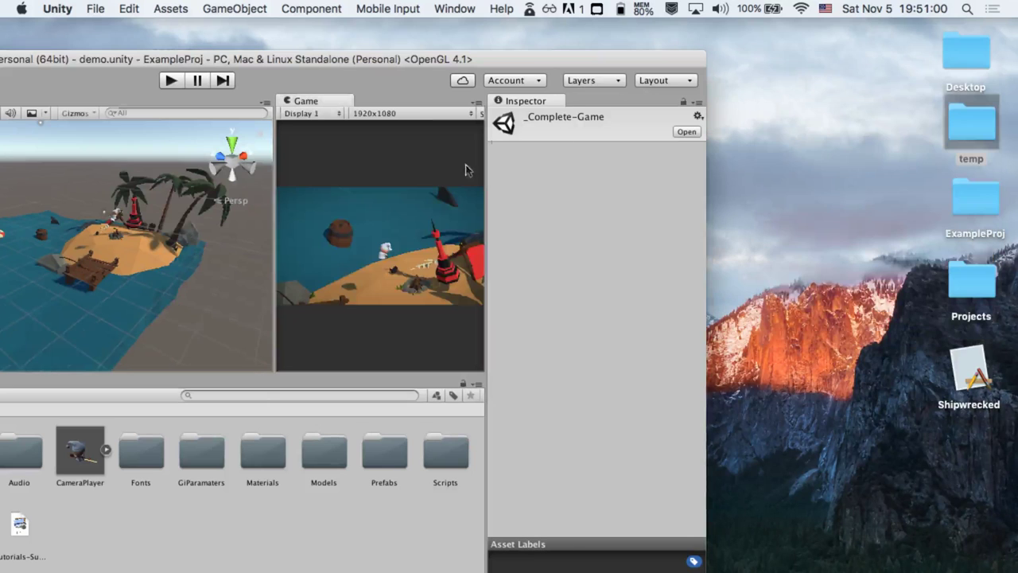
double_click(419, 59)
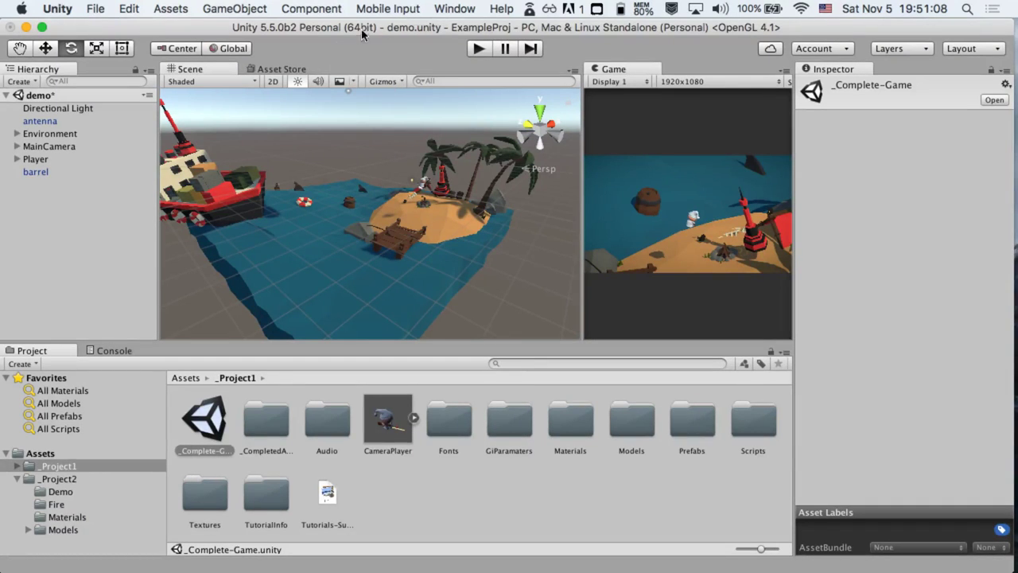
Look over the list of available editor windows and alternate between the Asset Store and Scene views, ending on the Asset Store
left_click(448, 9)
mouse_move(492, 86)
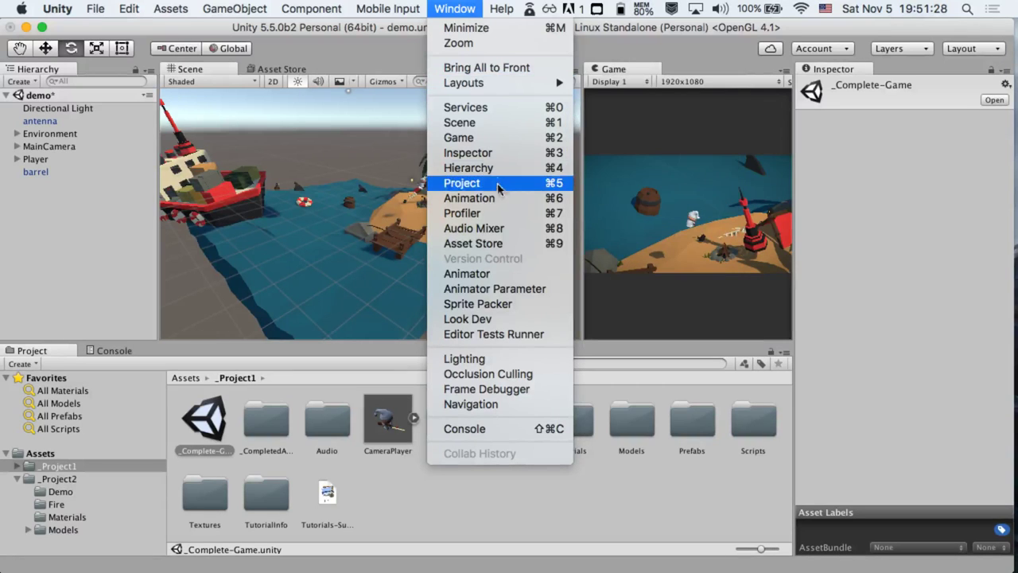
left_click(294, 69)
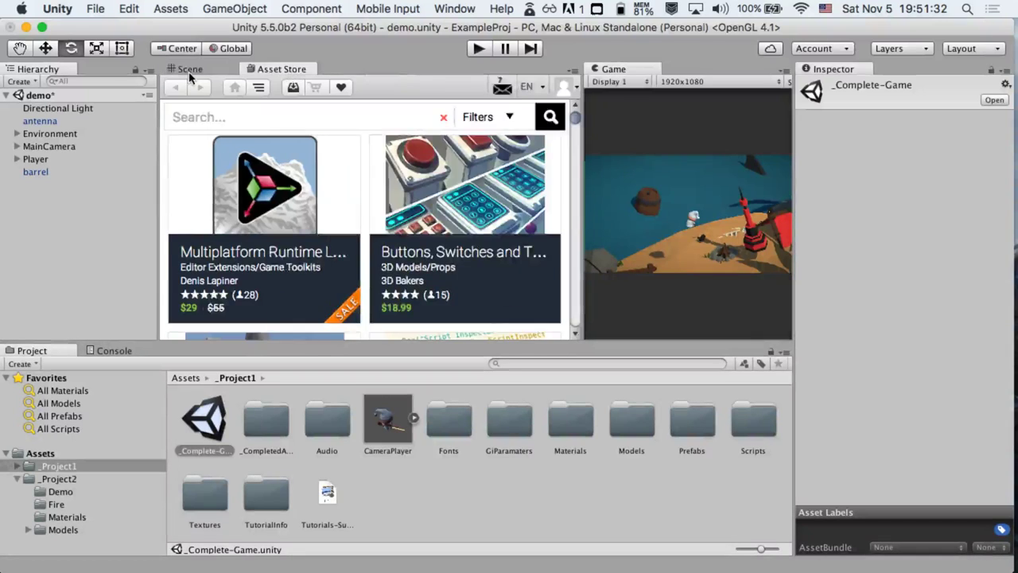
left_click(191, 73)
left_click(469, 9)
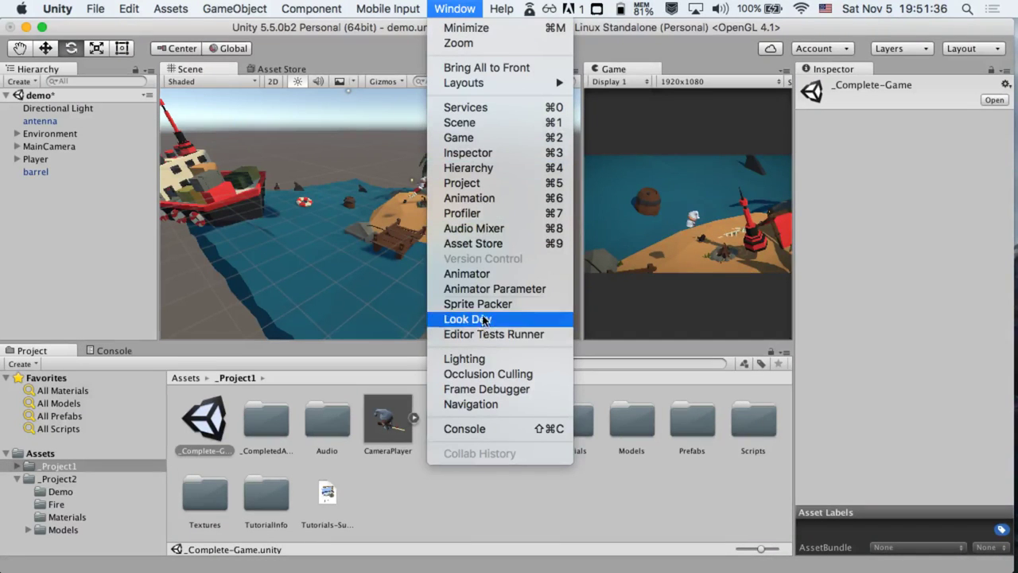
left_click(486, 244)
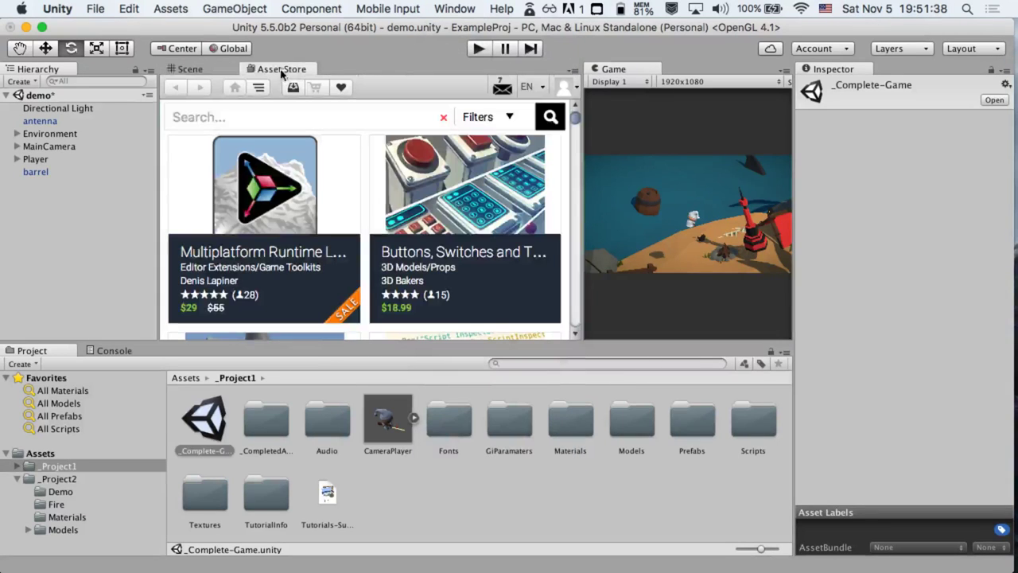
Open the Animation window, dock it in the same group as the Scene and Asset Store views, and return to the Scene view
left_click(455, 9)
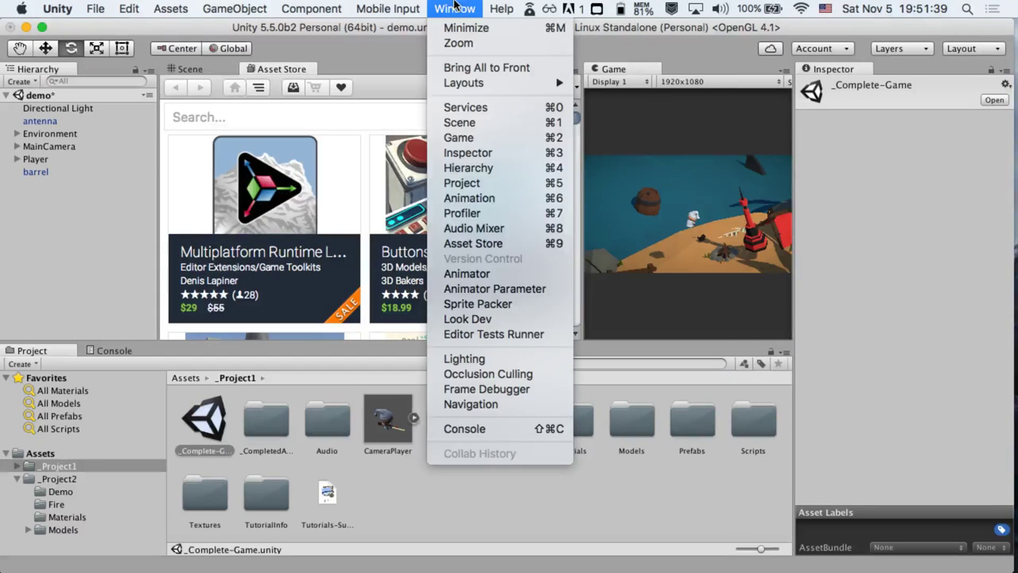
left_click(510, 200)
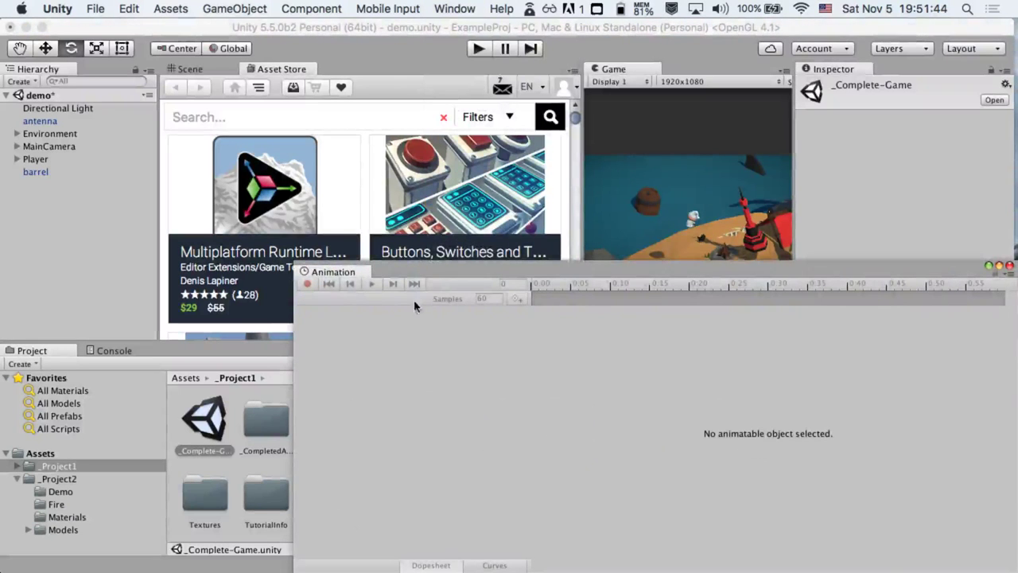
left_click_drag(430, 273, 336, 76)
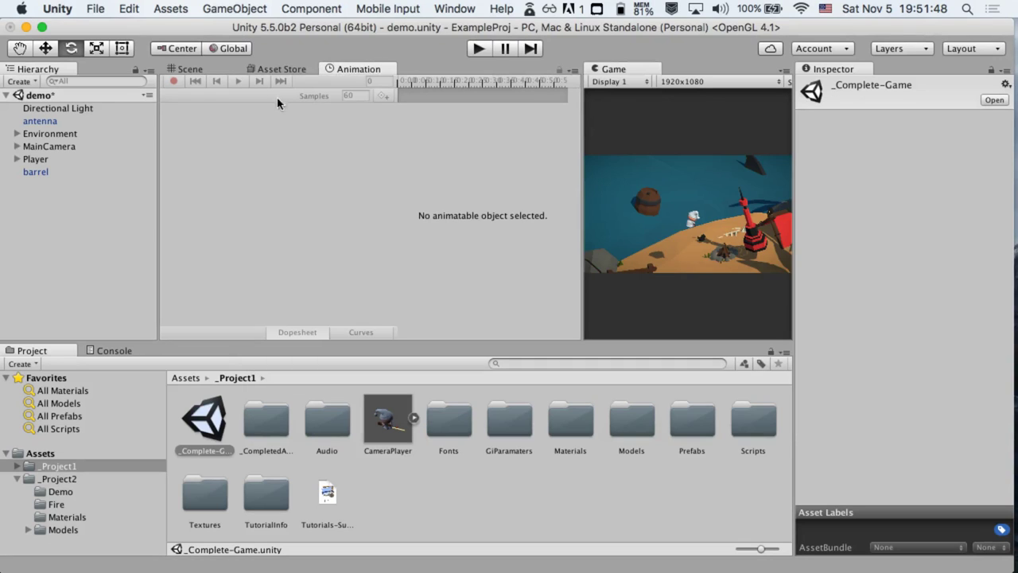
left_click(278, 68)
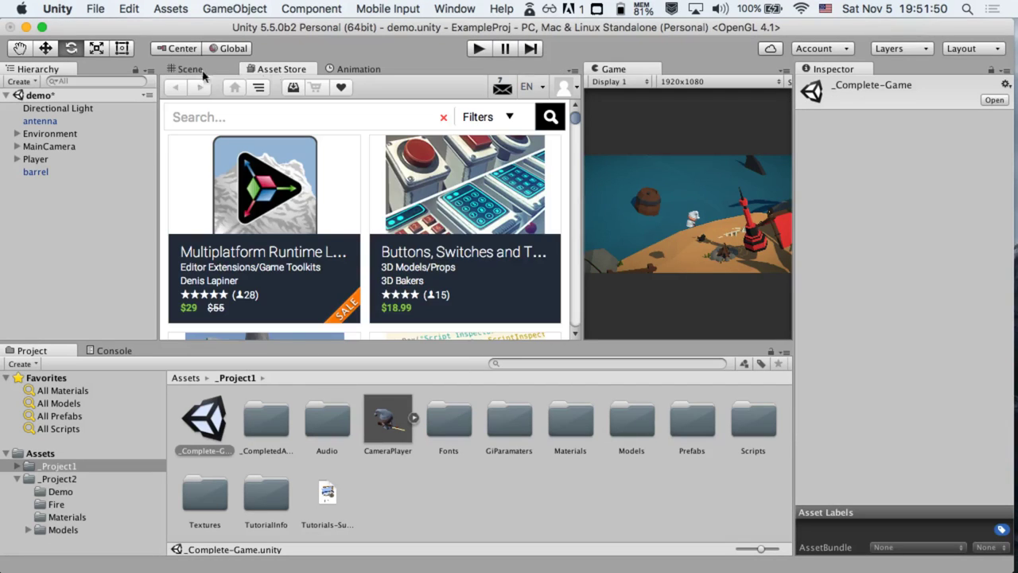
left_click(193, 70)
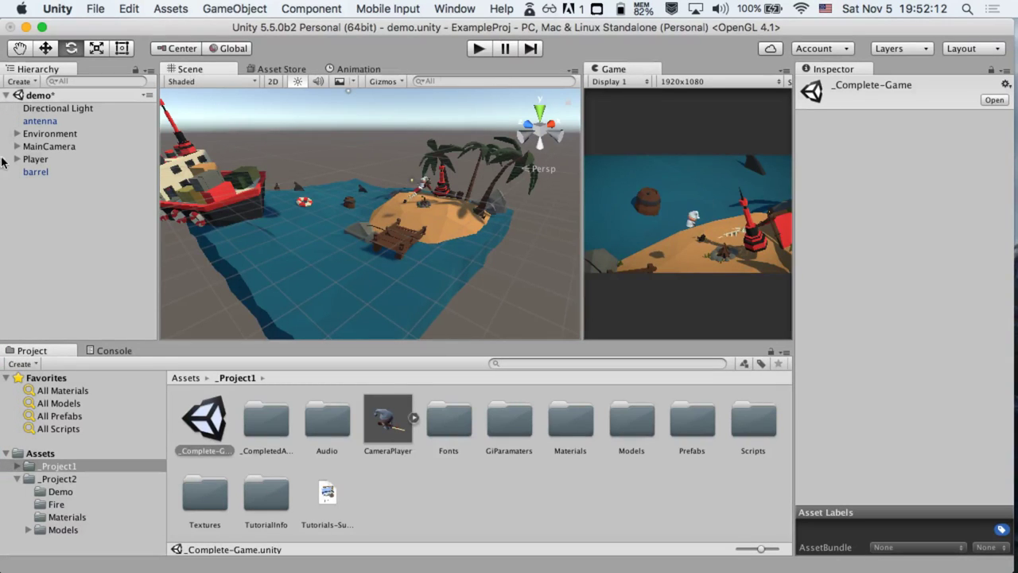
Select the antenna, expand its Transform component to examine its values, and activate the Move tool
left_click(55, 123)
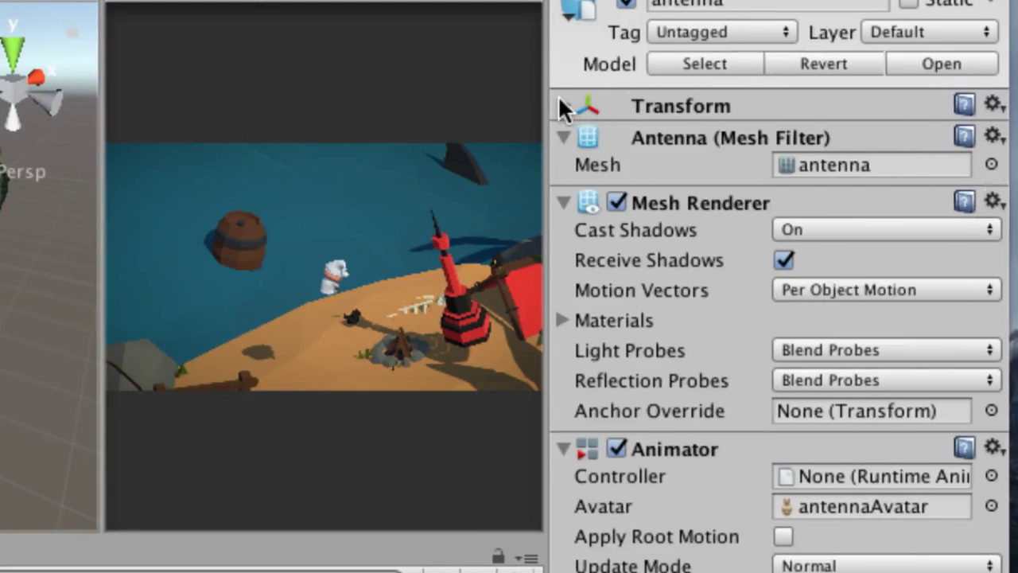
left_click(562, 105)
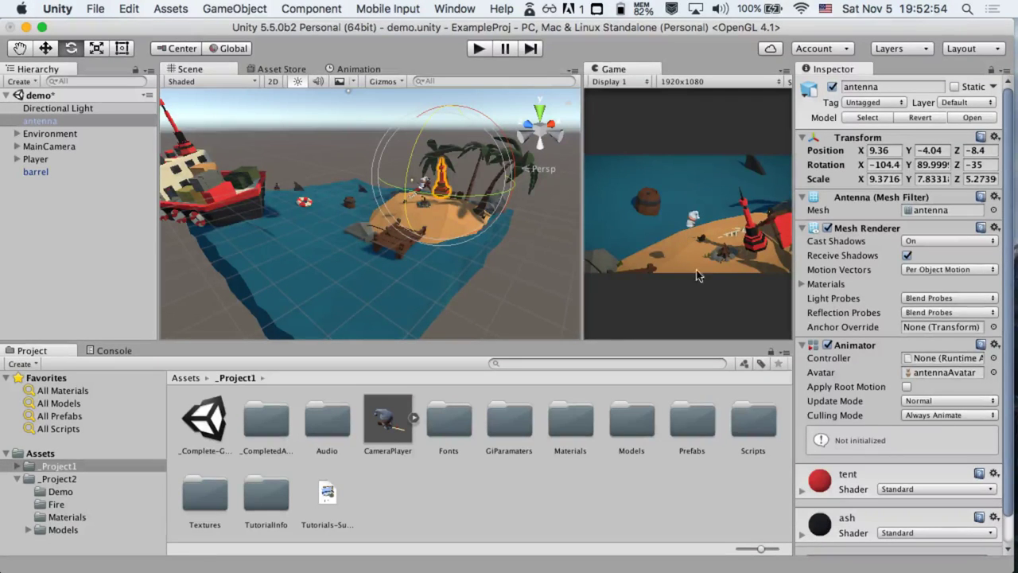
key("w")
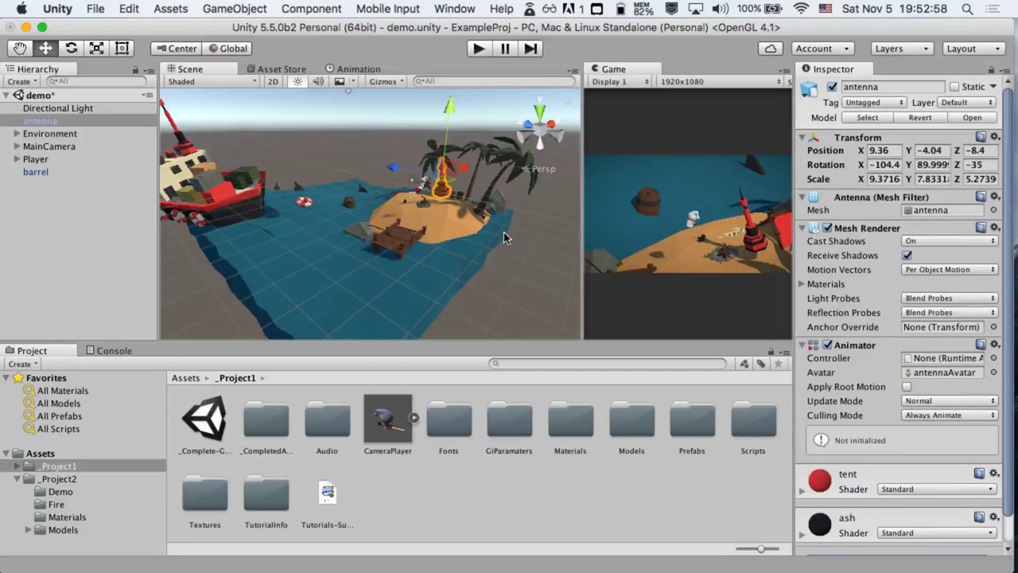
Create an empty game object at the root of the demo scene
left_click(63, 213)
right_click(72, 242)
mouse_move(169, 387)
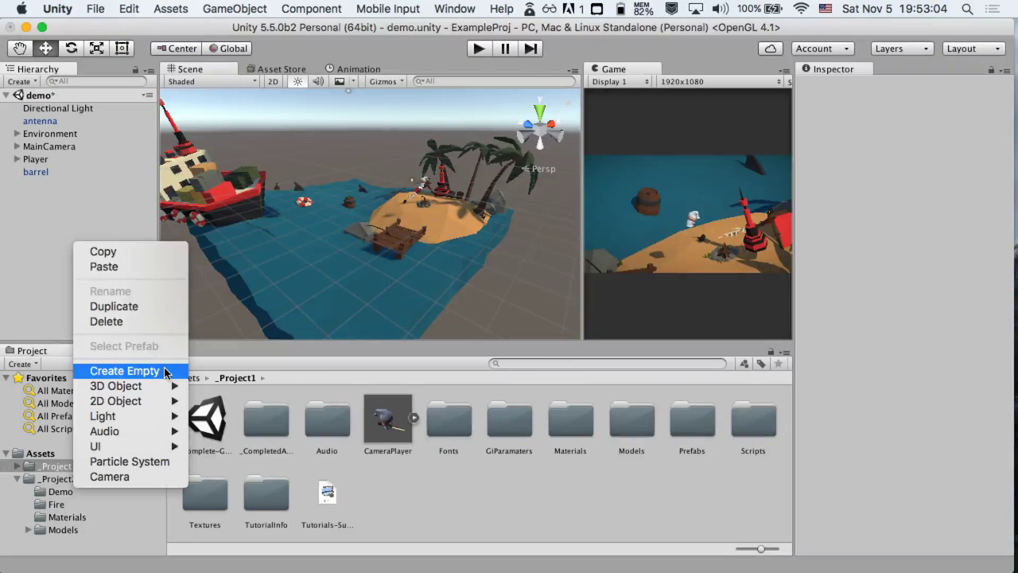
left_click(165, 373)
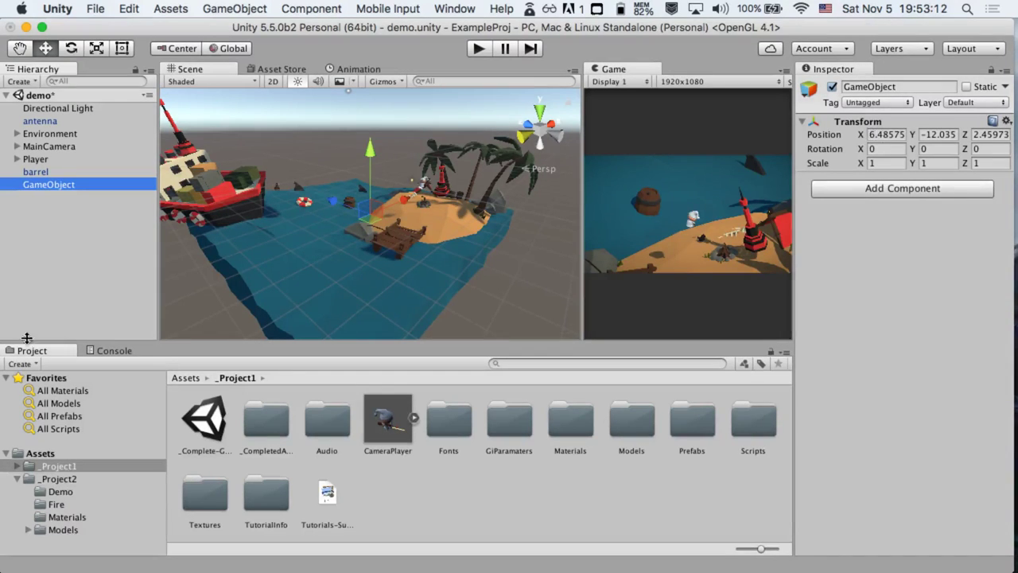
right_click(84, 243)
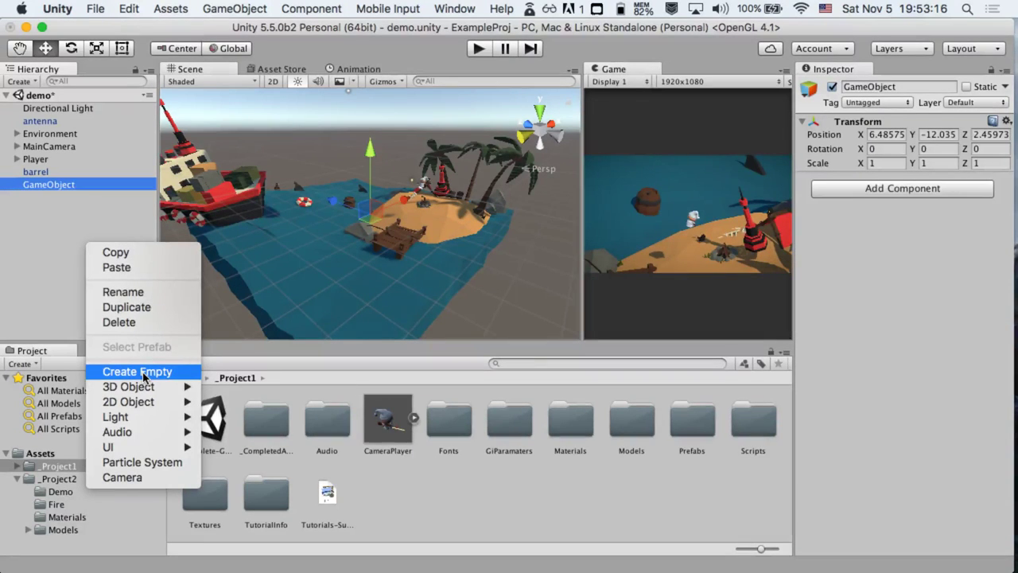
left_click(32, 240)
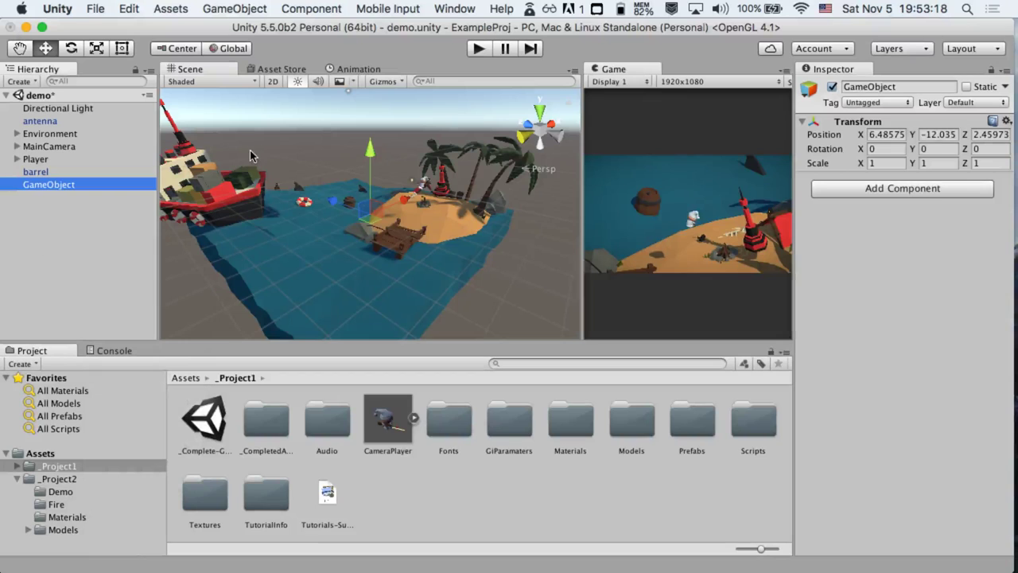
Rename the new empty game object as myEmpty in the Hierarchy
left_click(62, 183)
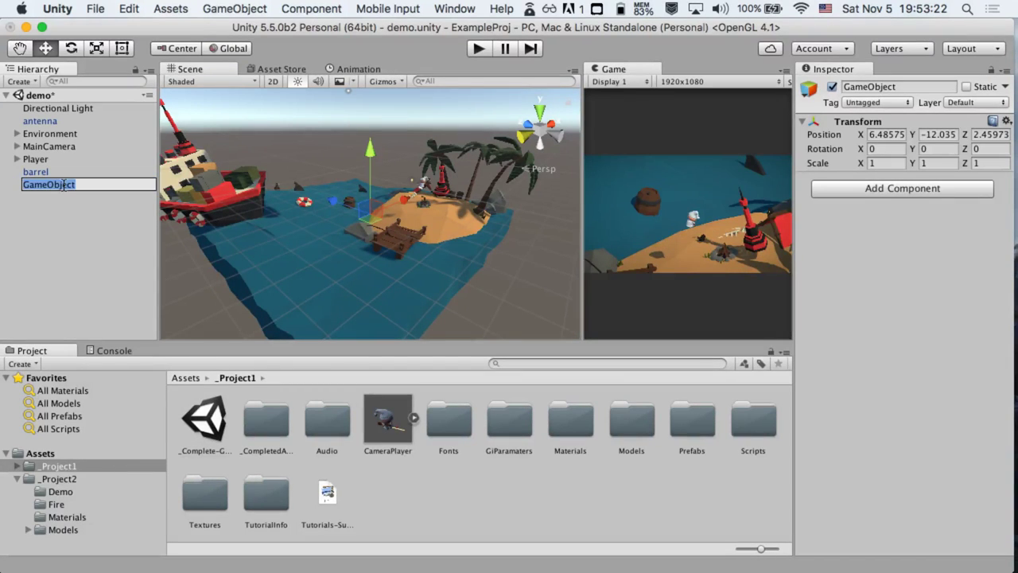
type("myEm")
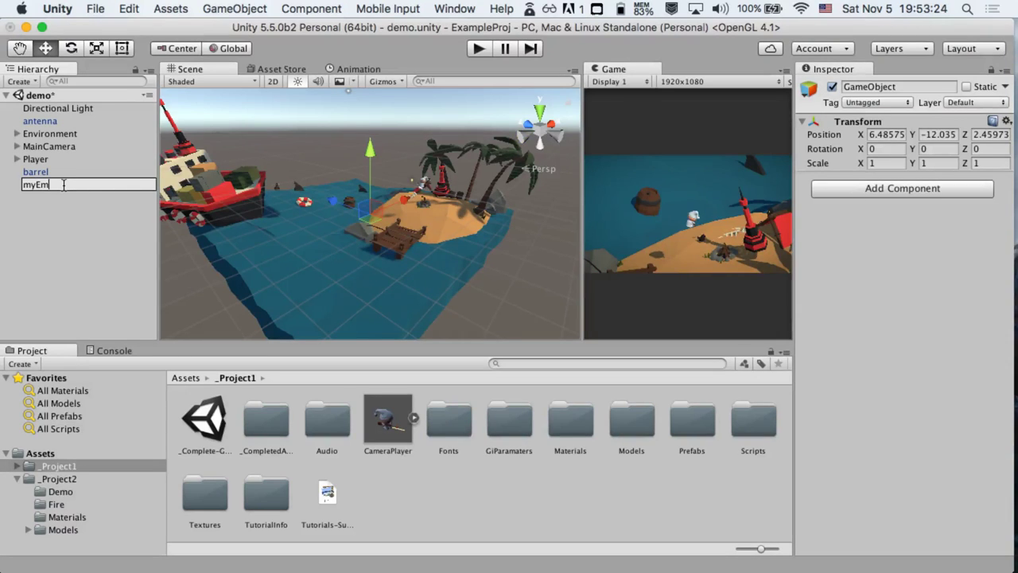
type("pty")
key("Return")
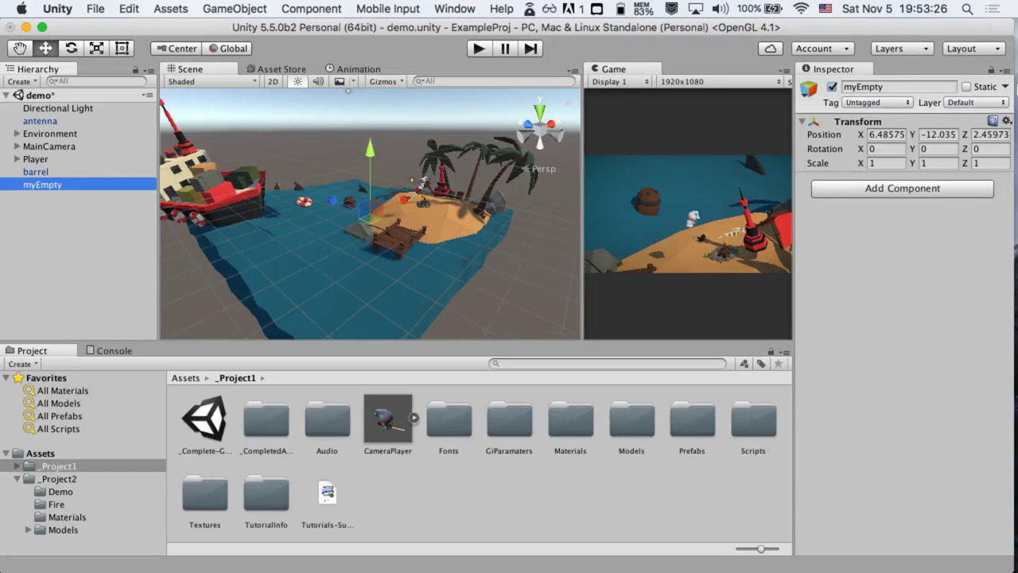
Change the empty object's name to myEmpty3 in the Inspector
left_click(912, 87)
left_click(912, 87)
type("3")
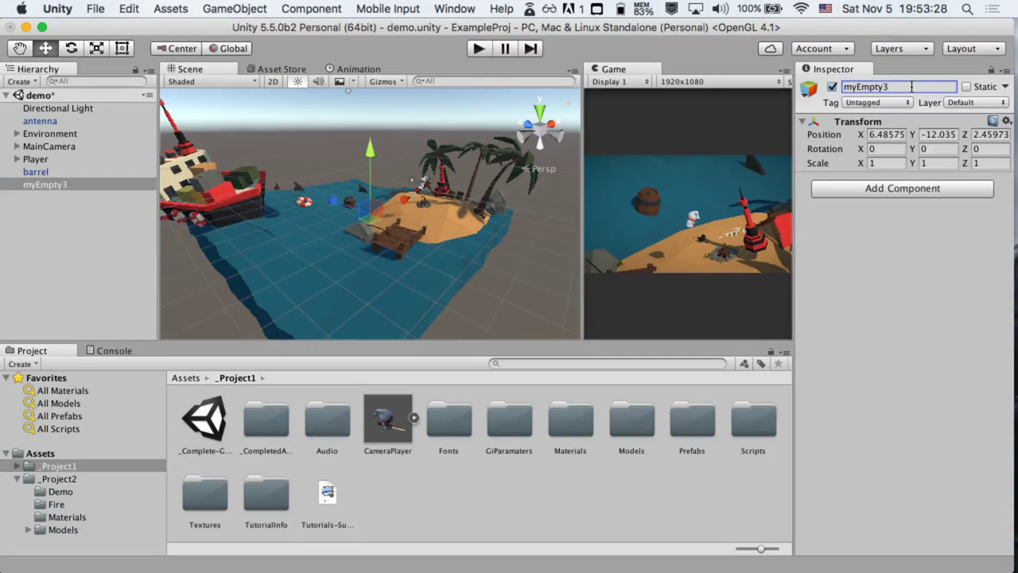
key("Return")
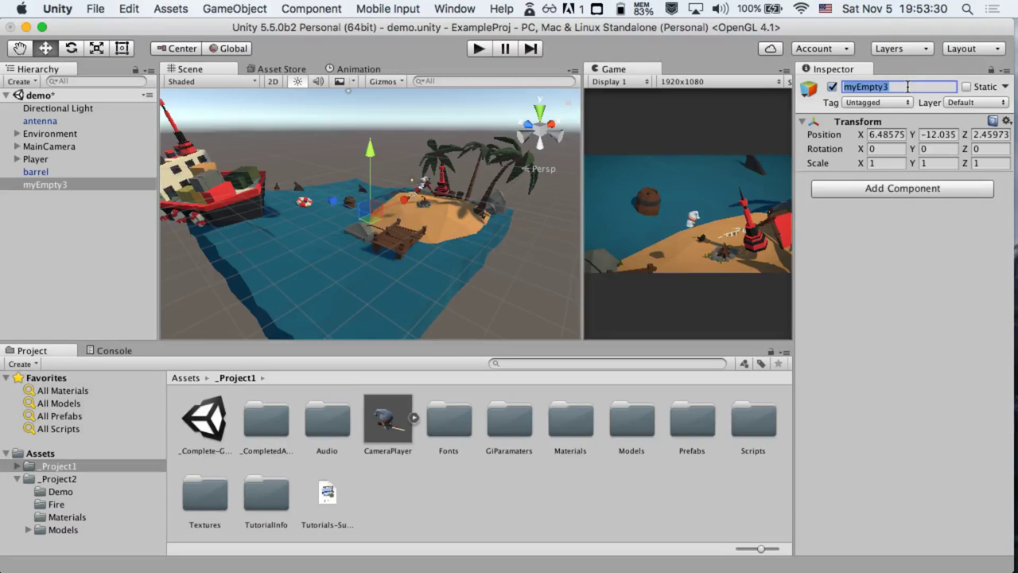
left_click(953, 268)
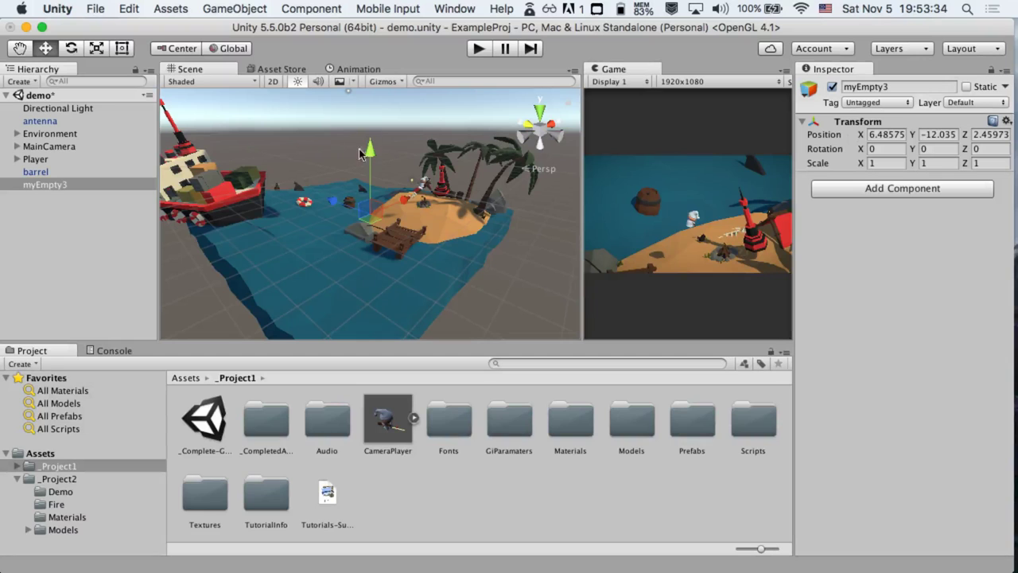
Move myEmpty3 to about X 7.3, Y -9.1, Z 5.3 and rotate it about 11 degrees around Z
left_click_drag(371, 153, 373, 109)
left_click_drag(334, 161, 410, 155)
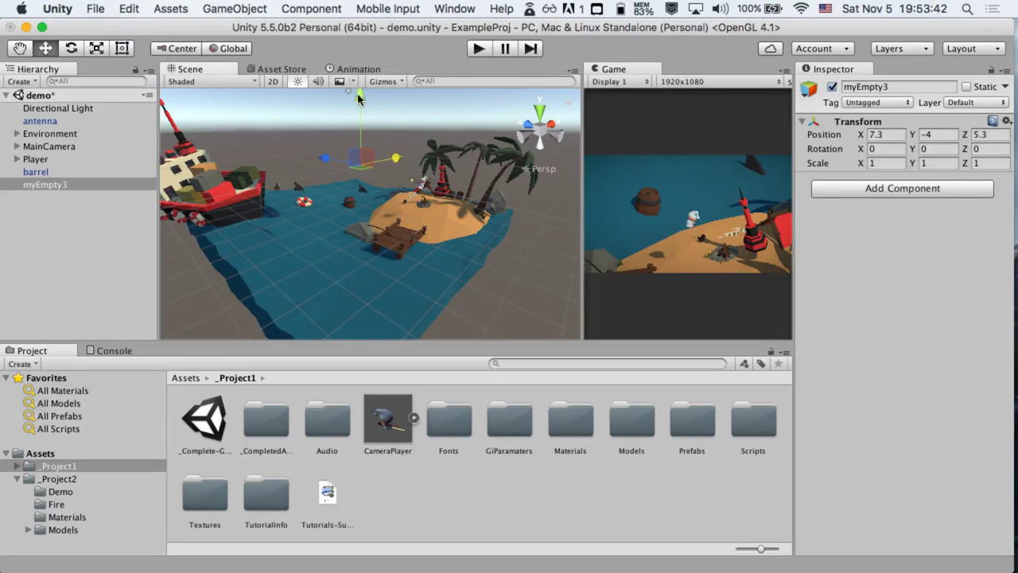
left_click_drag(363, 100, 320, 175)
key("e")
Scale myEmpty3 uniformly to about 2.05 and rotate it to about 80 degrees around Z
key("r")
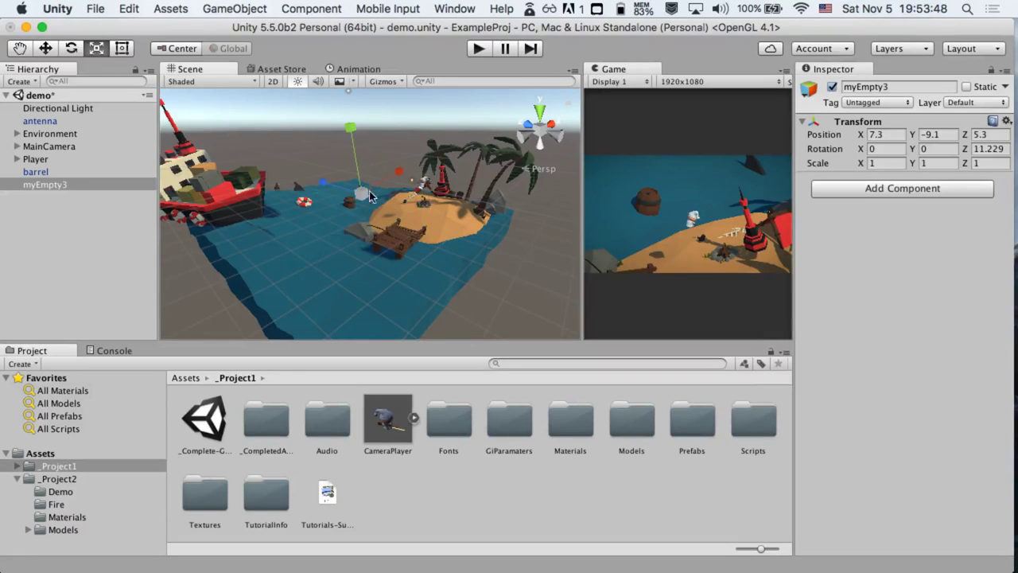
left_click_drag(370, 196, 428, 221)
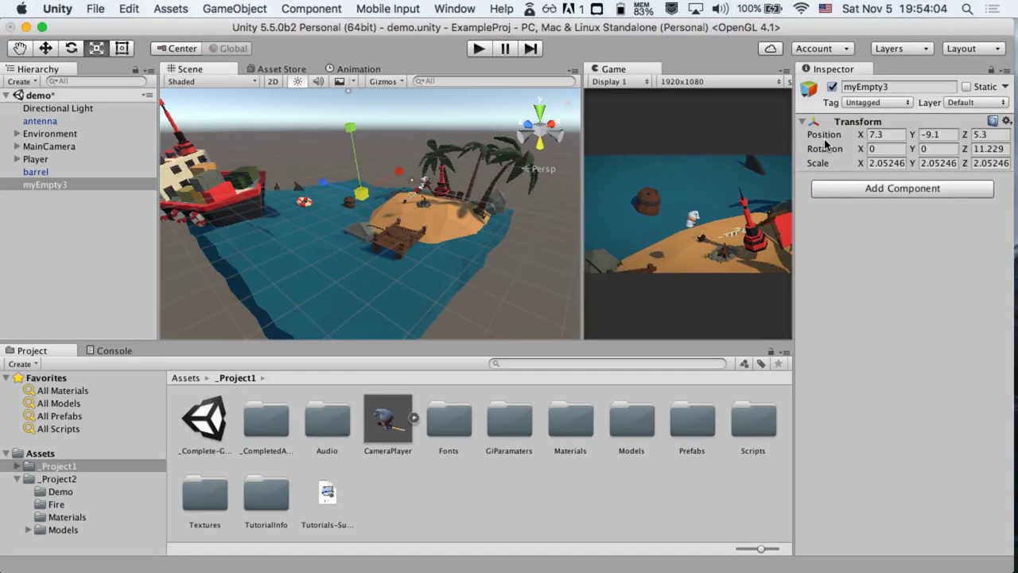
key("e")
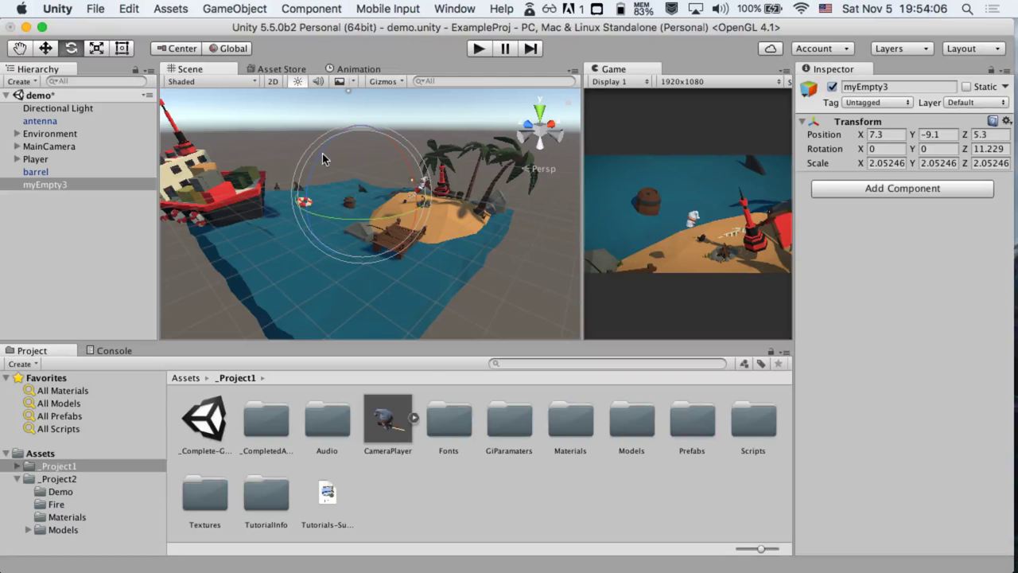
left_click_drag(322, 156, 340, 384)
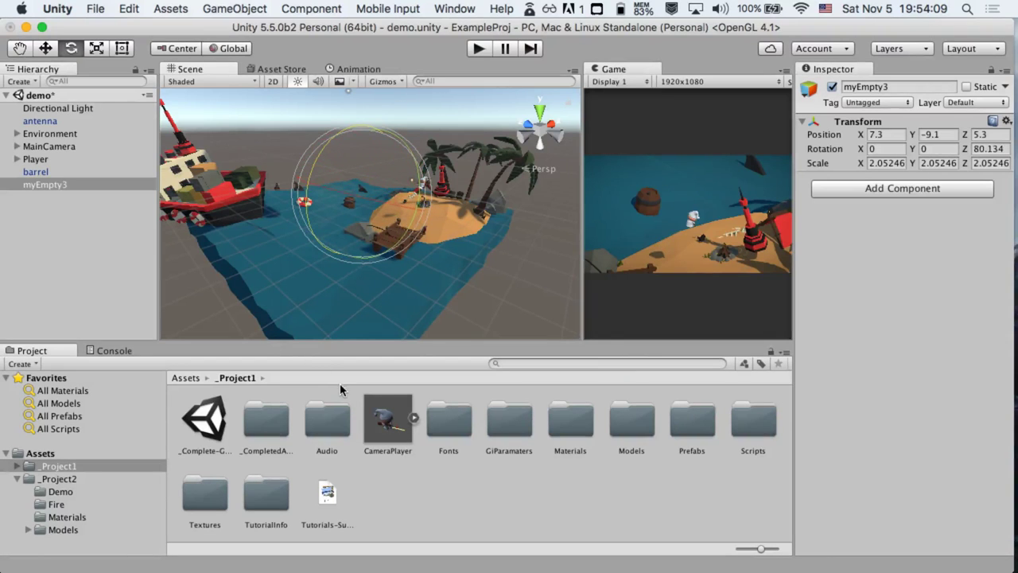
Rotate the antenna with the Rotate tool to an X rotation of about 249.5 degrees
left_click(53, 121)
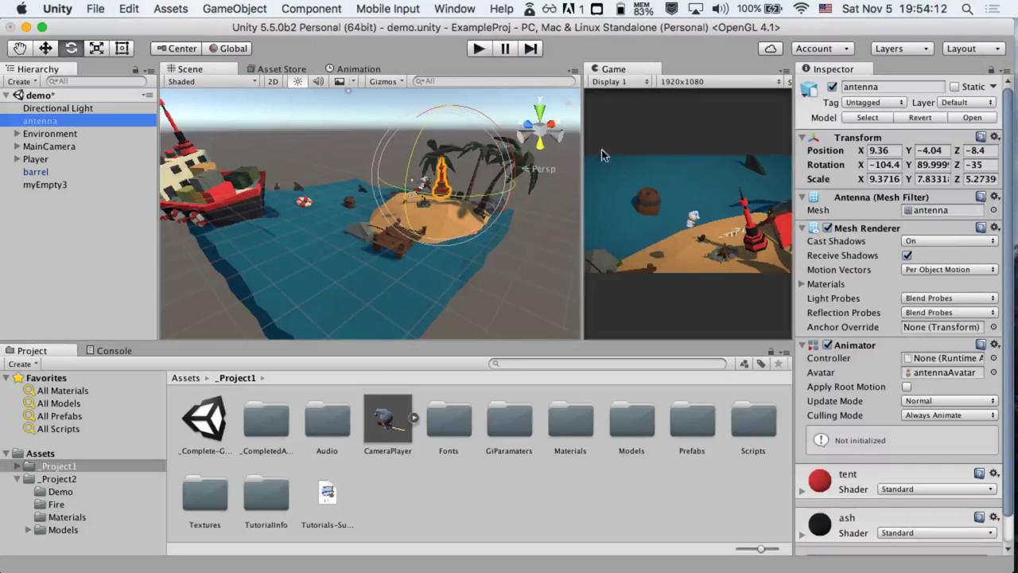
left_click_drag(393, 179, 570, 6)
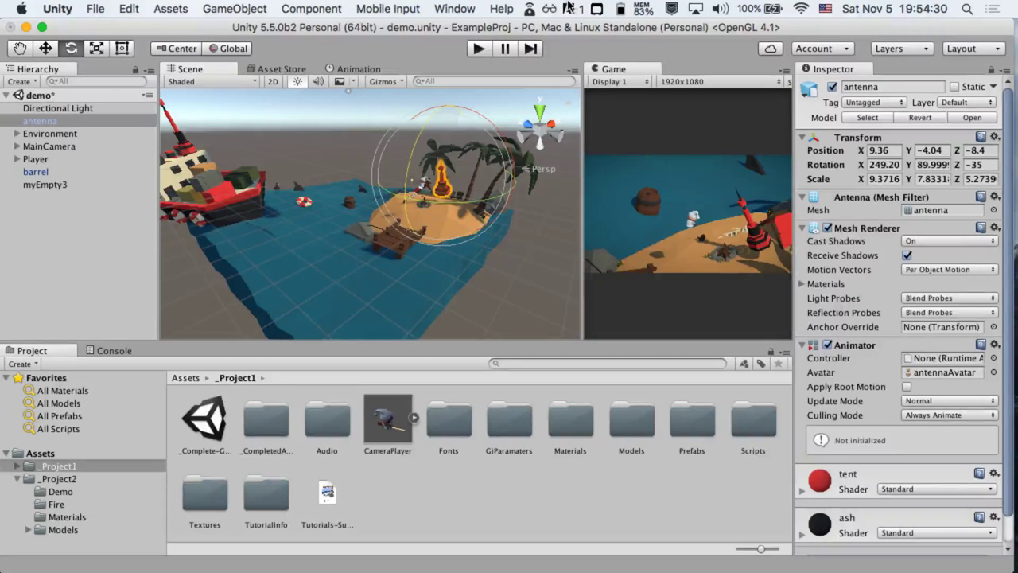
left_click_drag(569, 7, 569, 5)
Scale the antenna up uniformly to about X 19.4, Y 16.2, Z 10.9
key("w")
key("e")
key("r")
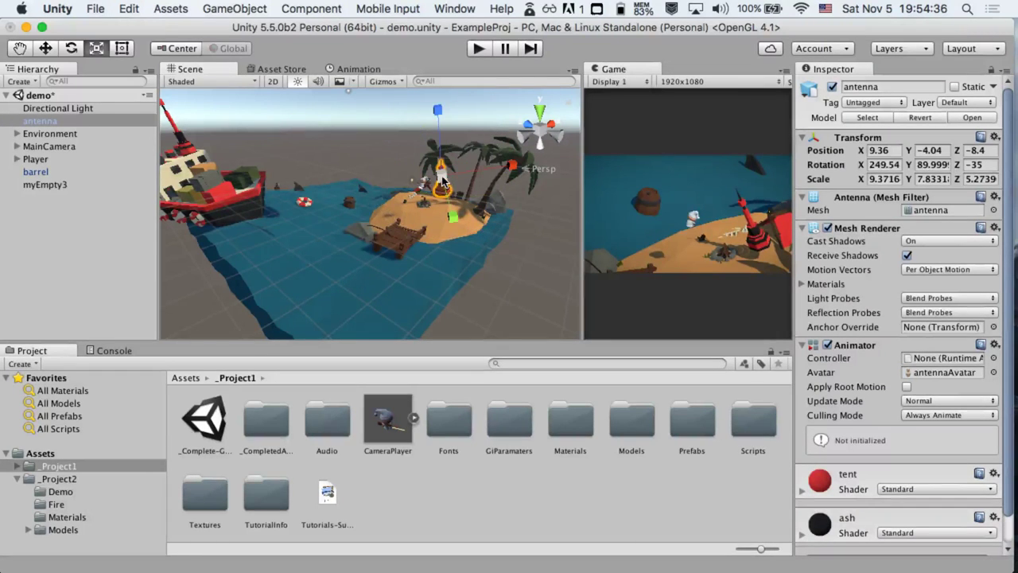
left_click_drag(443, 186, 514, 214)
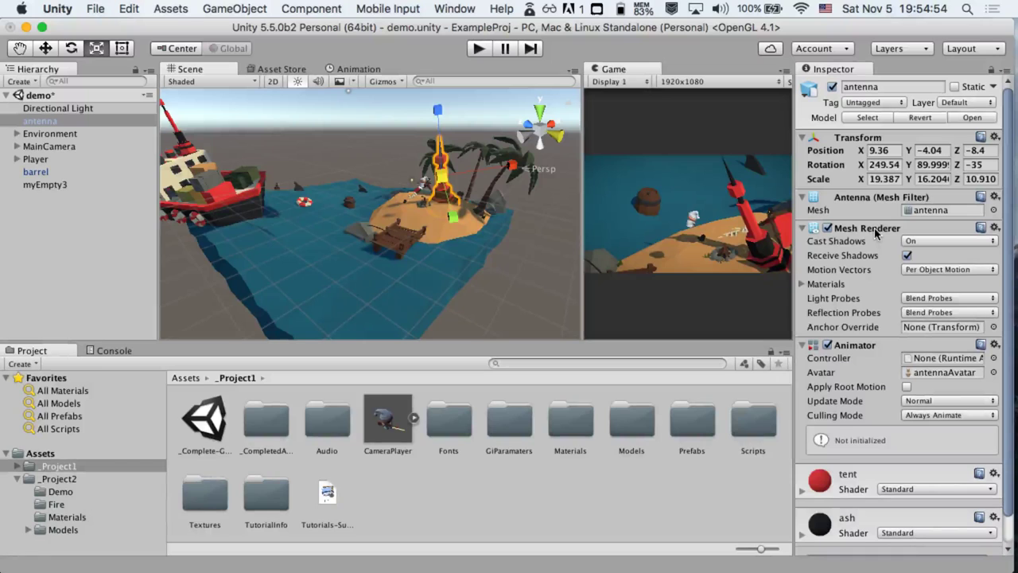
Switch the antenna's Mesh Renderer off and on twice, leaving it enabled
left_click(829, 229)
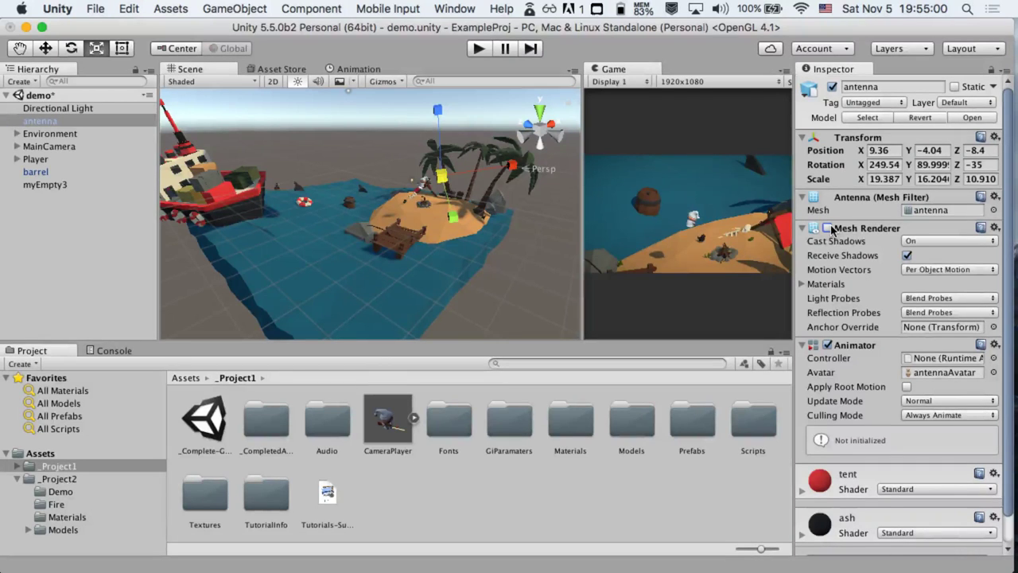
left_click(829, 228)
left_click(829, 228)
left_click(829, 228)
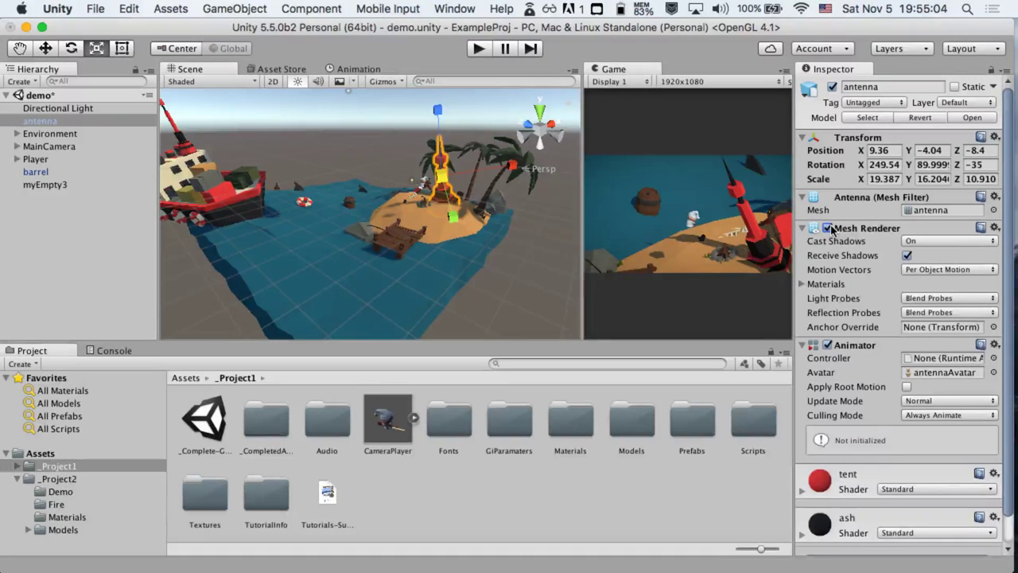
Disable the antenna's Mesh Renderer component once more and re-enable it
left_click(830, 229)
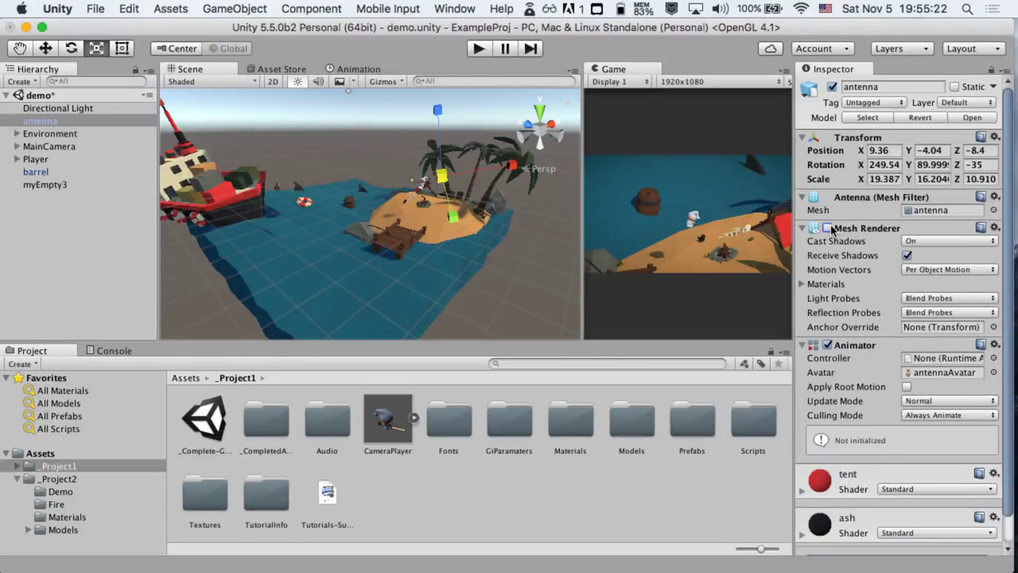
left_click(830, 228)
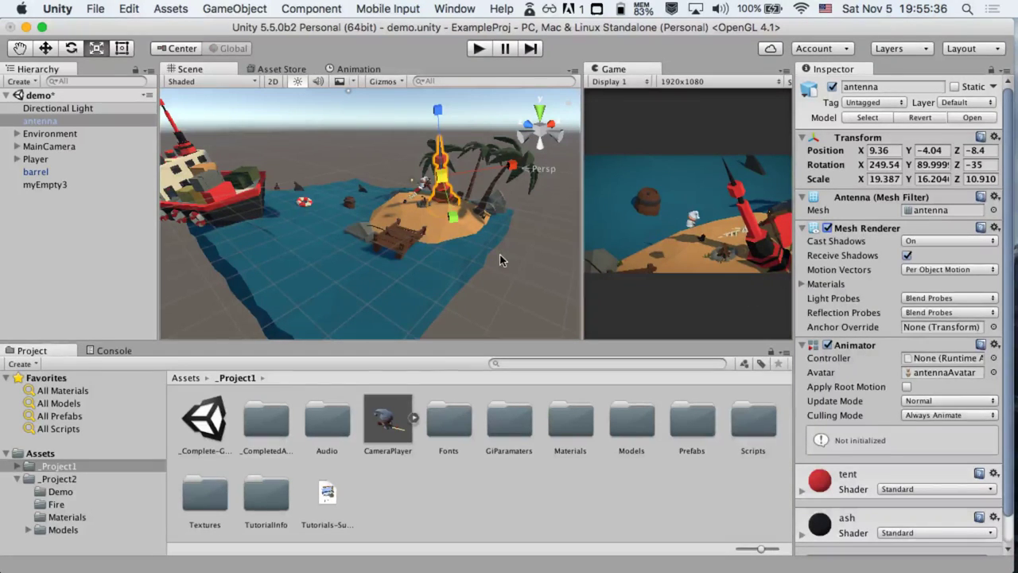
Play-test the scene, scaling the antenna down to about X 7.7, Y 6.4, Z 4.3 while paused, and exit play mode after resuming
scroll(487, 163, "up", 10)
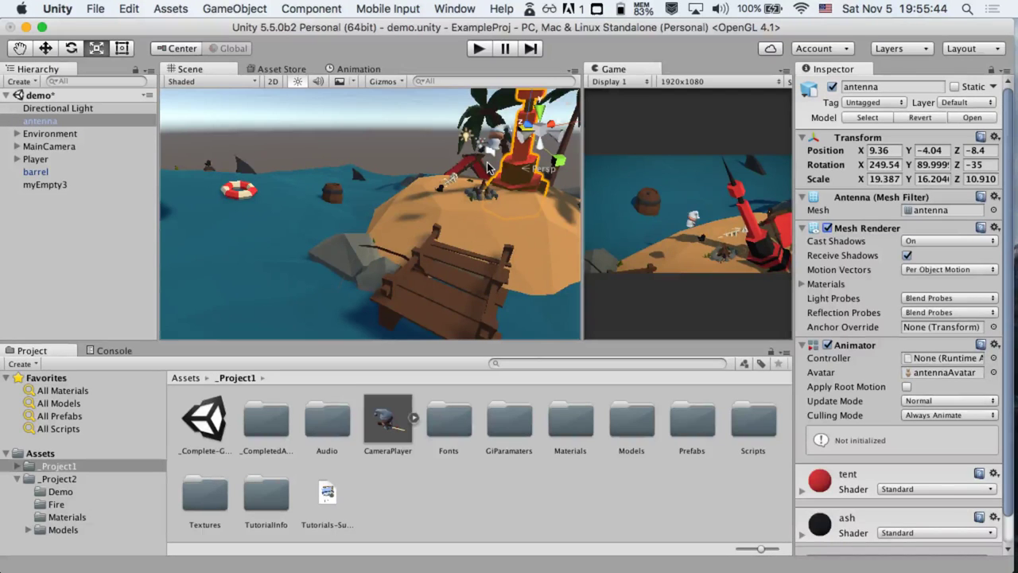
left_click(476, 49)
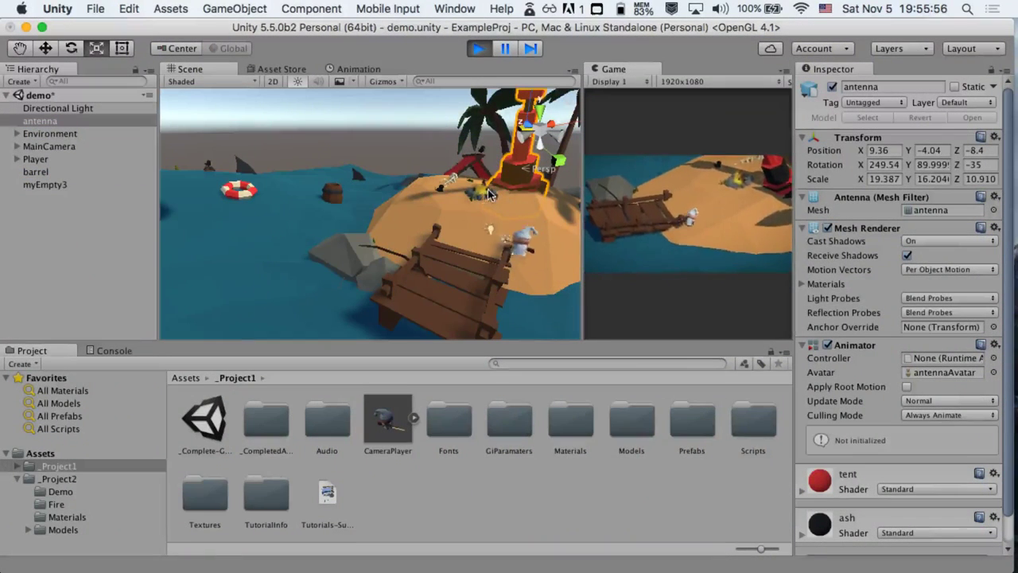
left_click(507, 49)
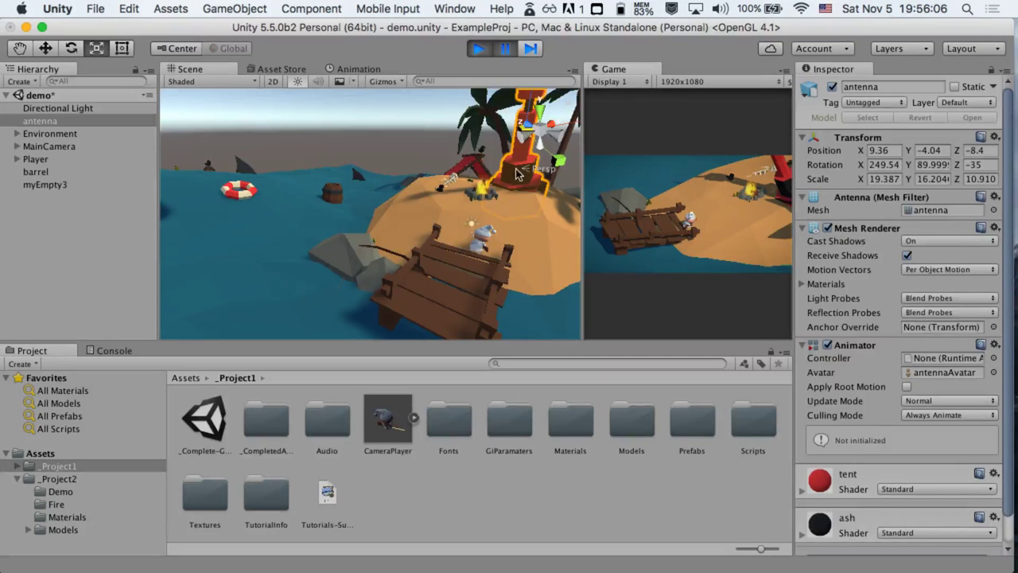
left_click_drag(517, 174, 539, 47, "alt")
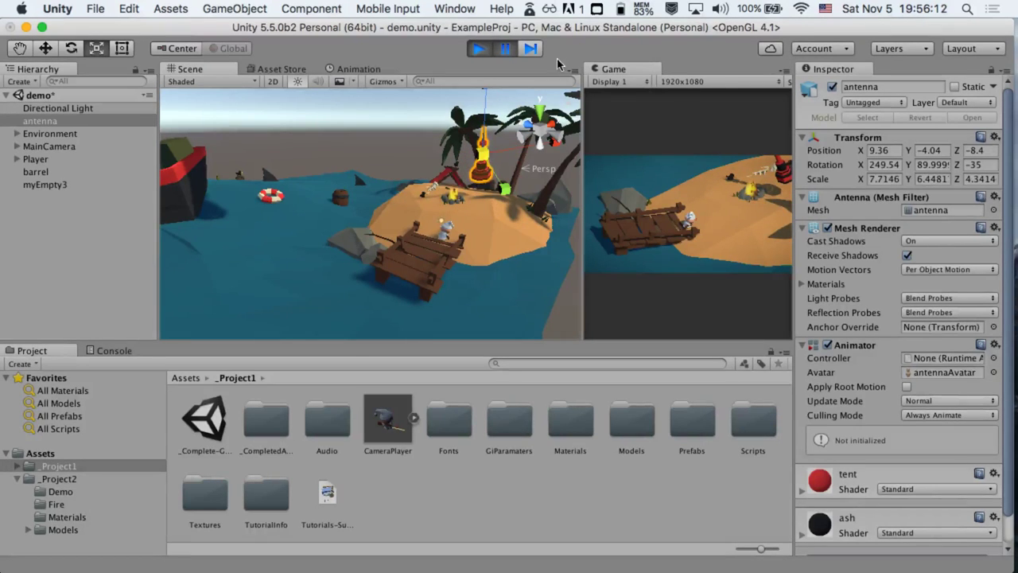
left_click(506, 49)
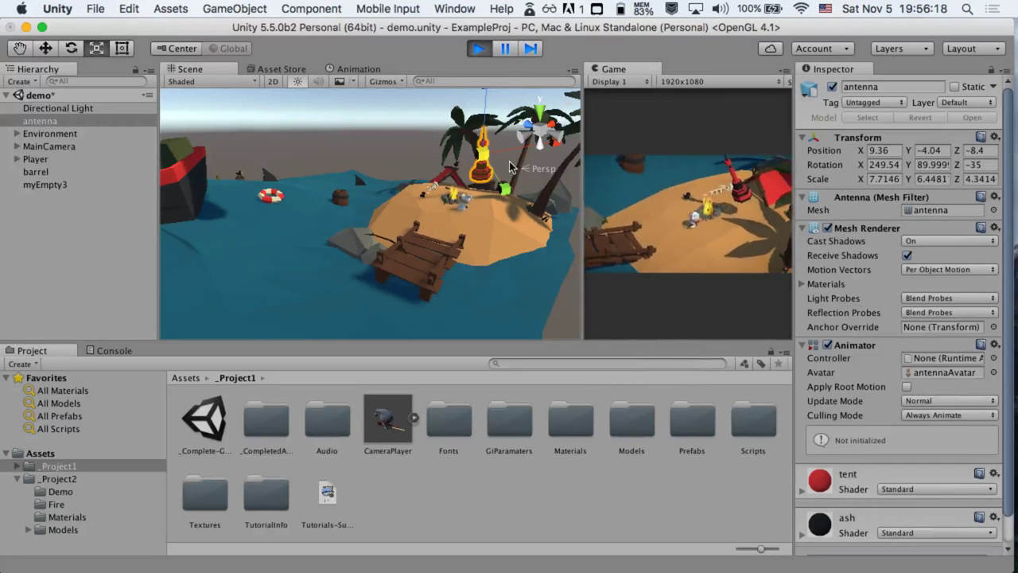
left_click(480, 49)
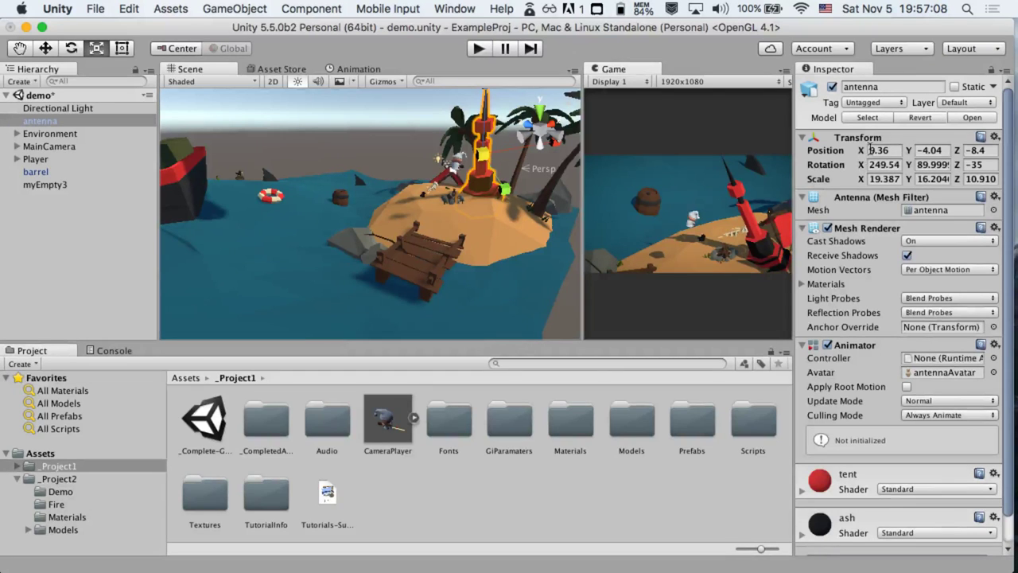
Slide the antenna along X to about 6.98, and set its X position to exactly 10
mouse_move(863, 153)
left_mouse_down()
mouse_move(879, 153)
mouse_move(845, 189)
mouse_move(849, 202)
mouse_move(880, 159)
left_mouse_up()
left_click(879, 150)
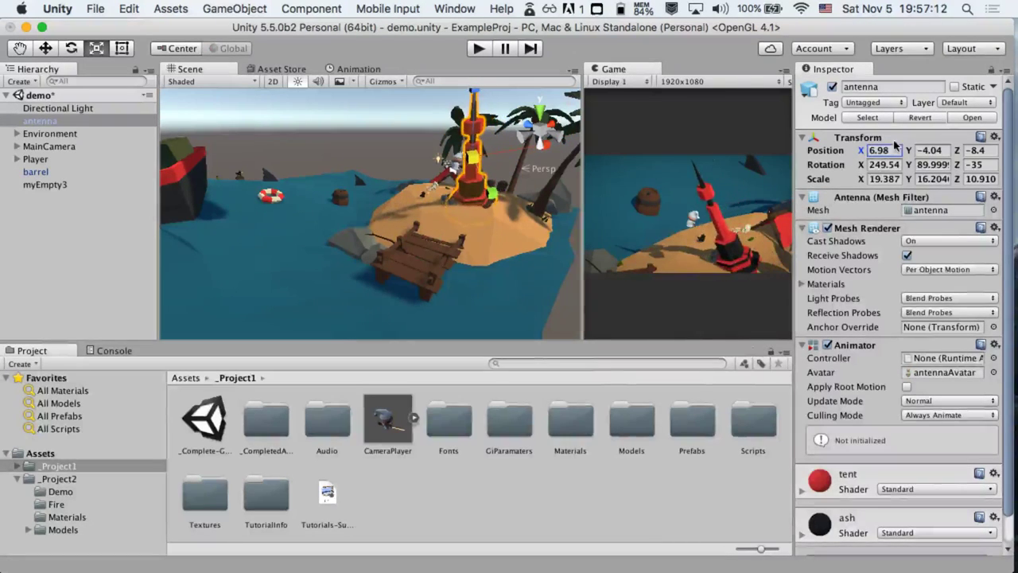
type("10")
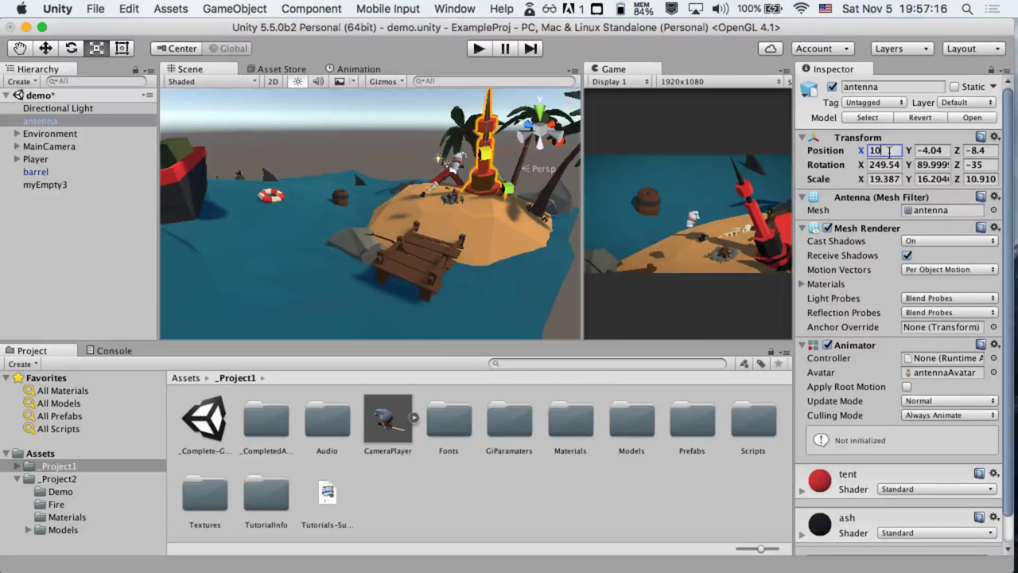
Try X positions of 1 and 3 for the antenna, and return it to X position 10
key("BackSpace")
key("BackSpace")
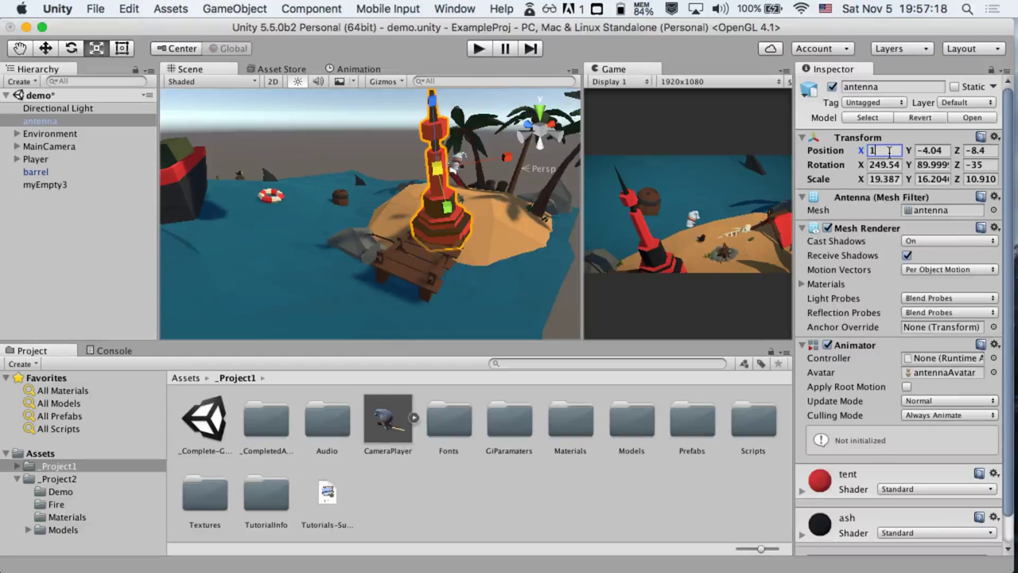
type("3")
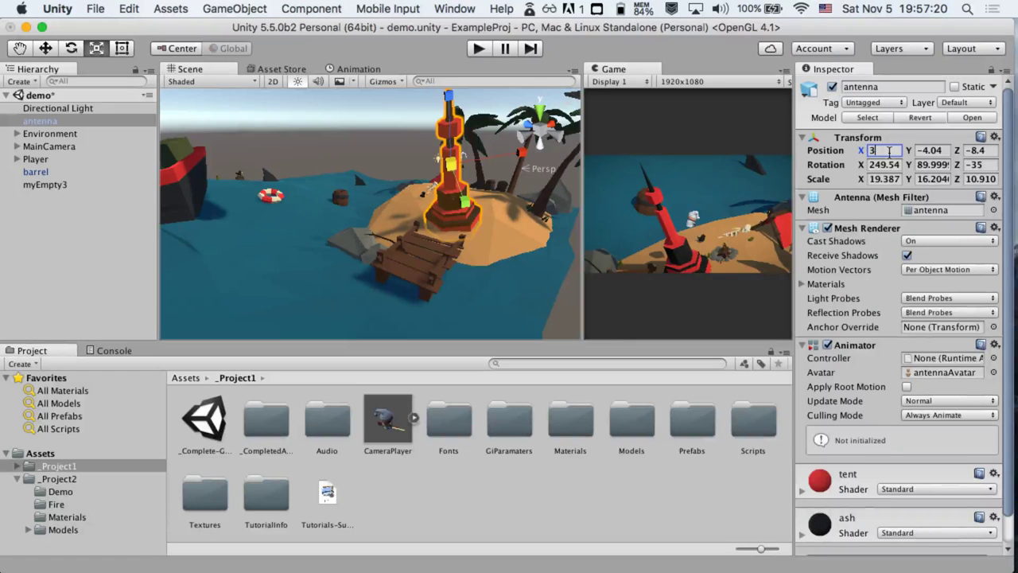
key("BackSpace")
type("10")
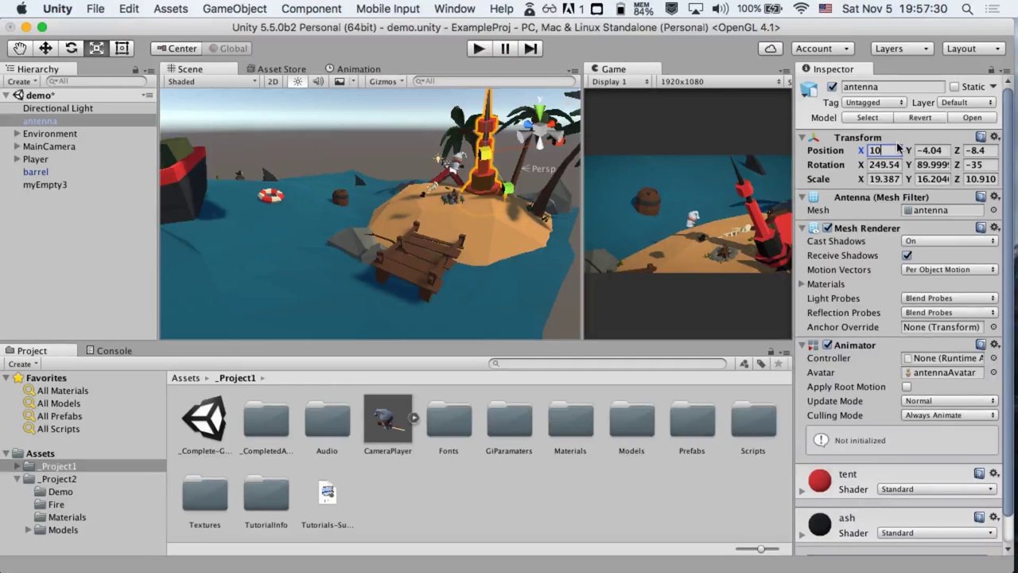
Play-test the scene with the Game view enlarged to check how the character moves around the antenna, and stop playback
left_click(478, 48)
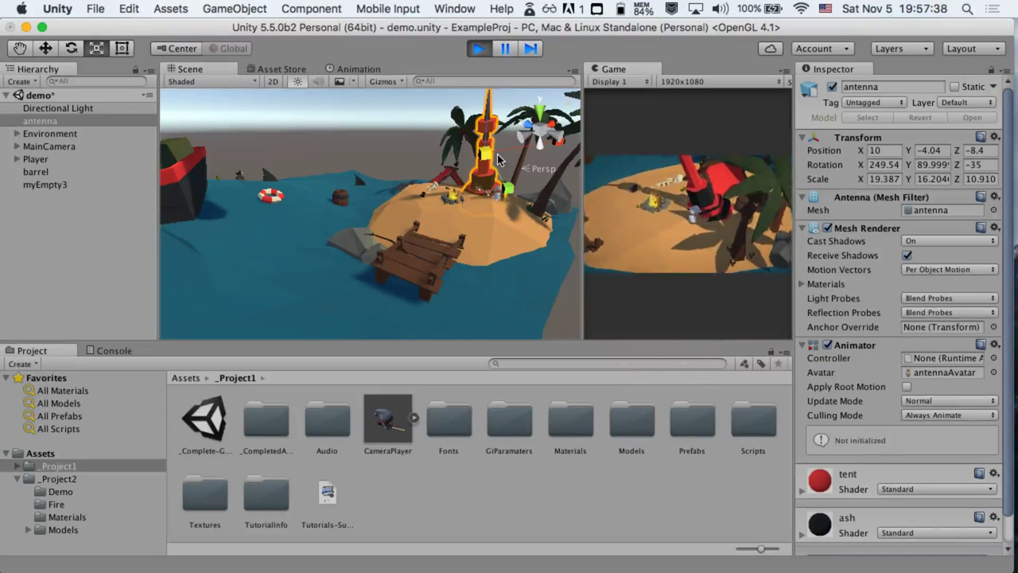
left_click(478, 48)
left_click_drag(583, 158, 322, 157)
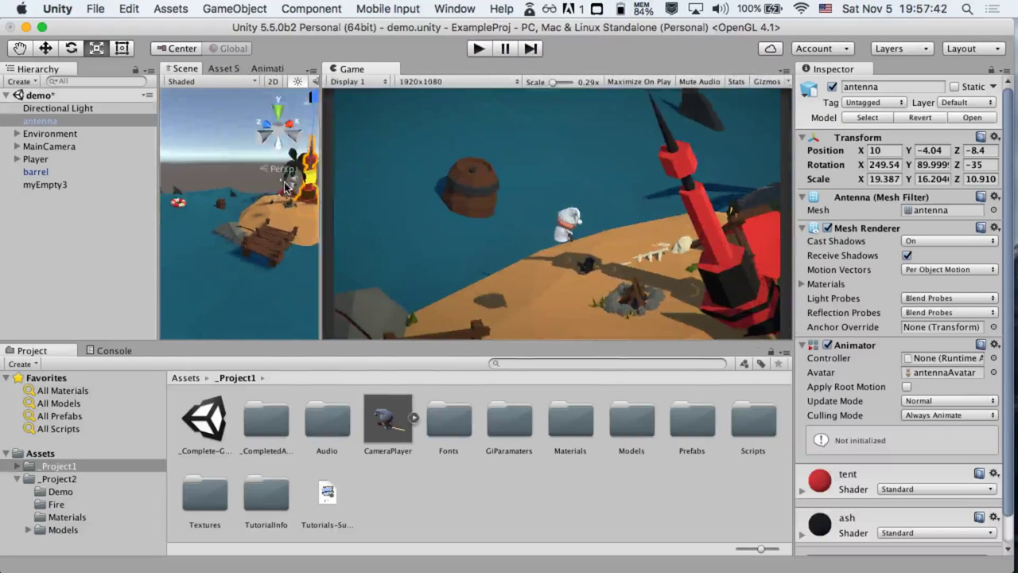
left_click(481, 49)
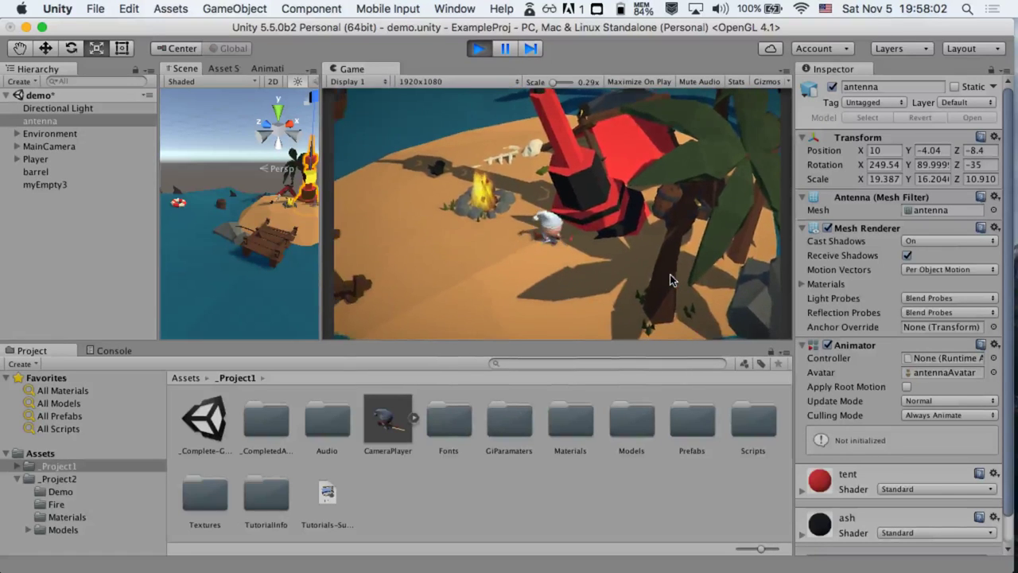
left_click(478, 48)
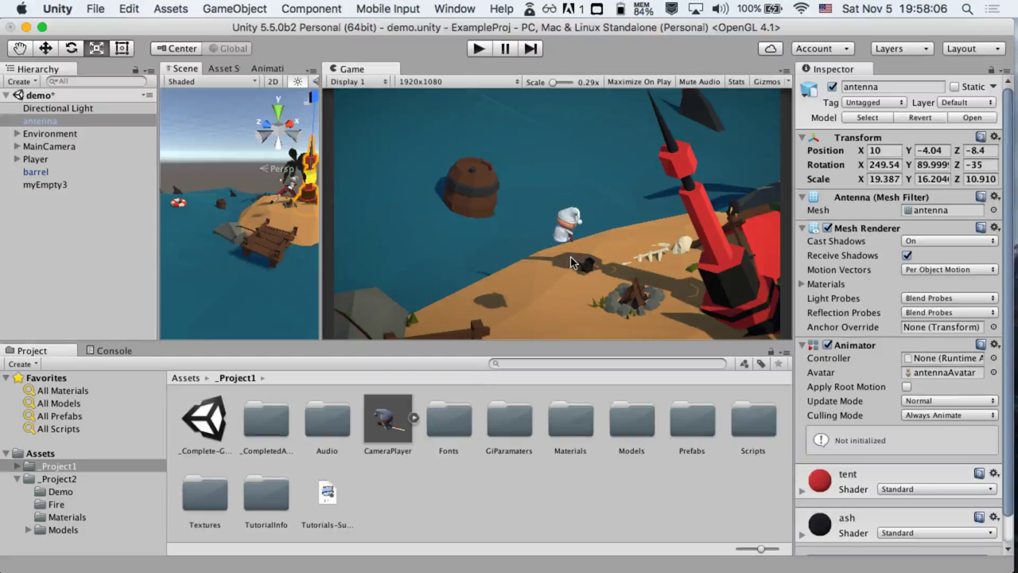
Add a physics Box Collider component to the antenna
scroll(936, 359, "down", 2)
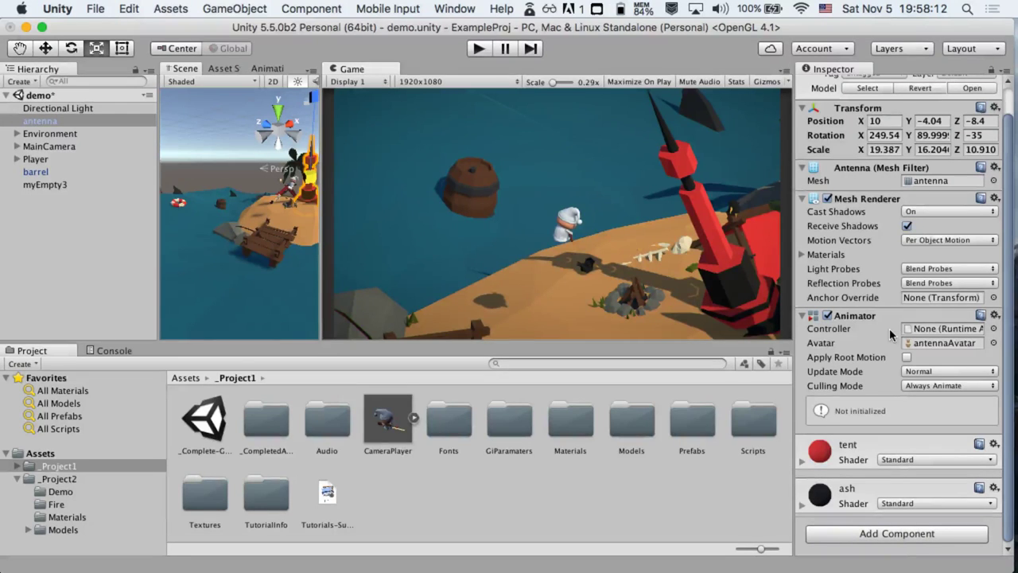
left_click(889, 537)
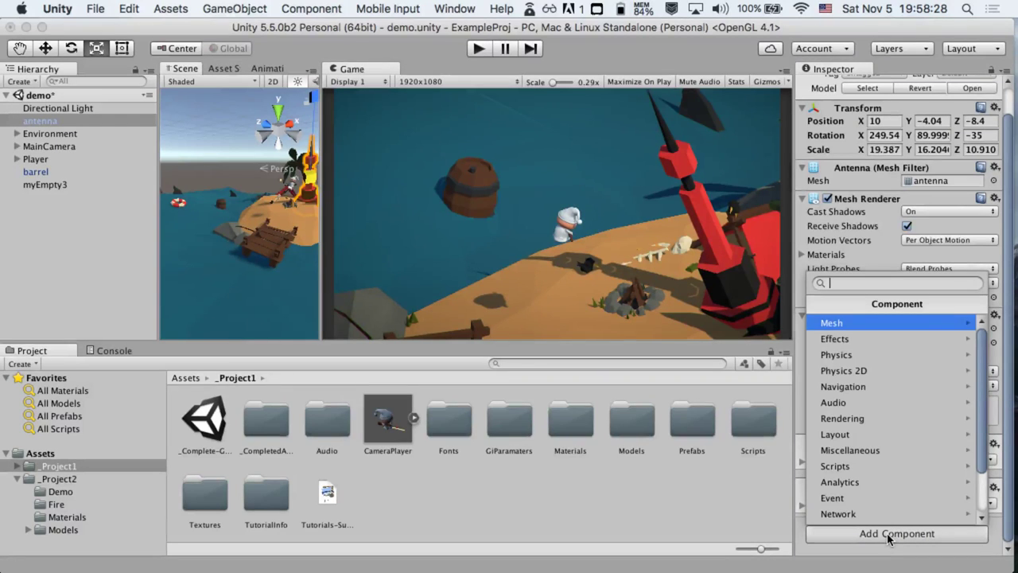
scroll(890, 447, "down", 3)
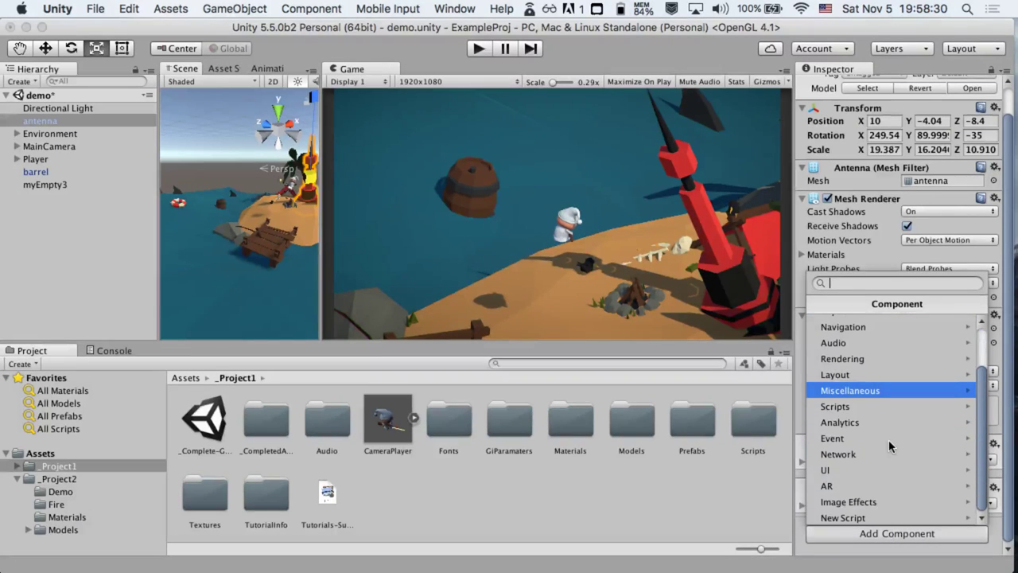
scroll(889, 447, "up", 3)
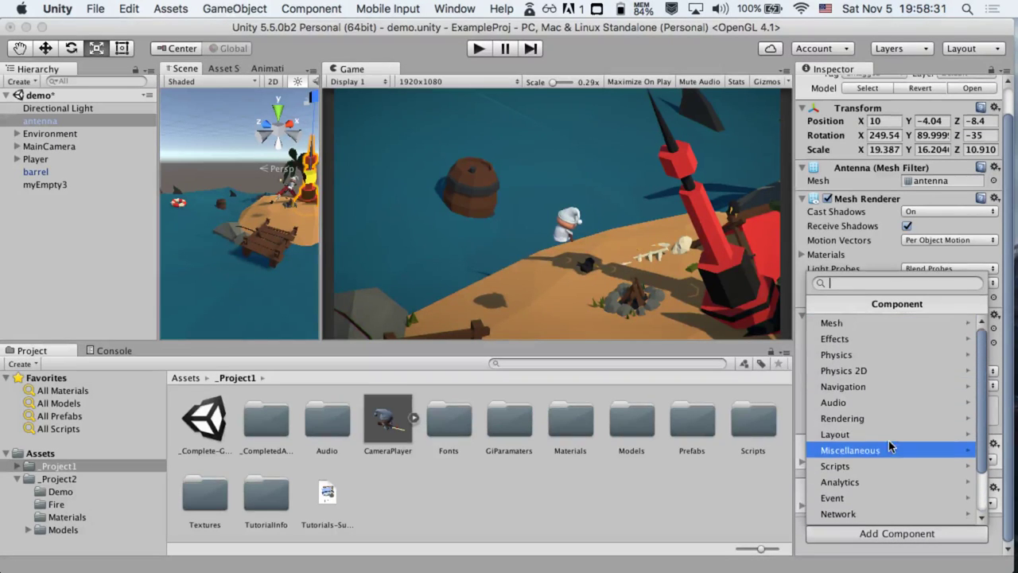
left_click(885, 355)
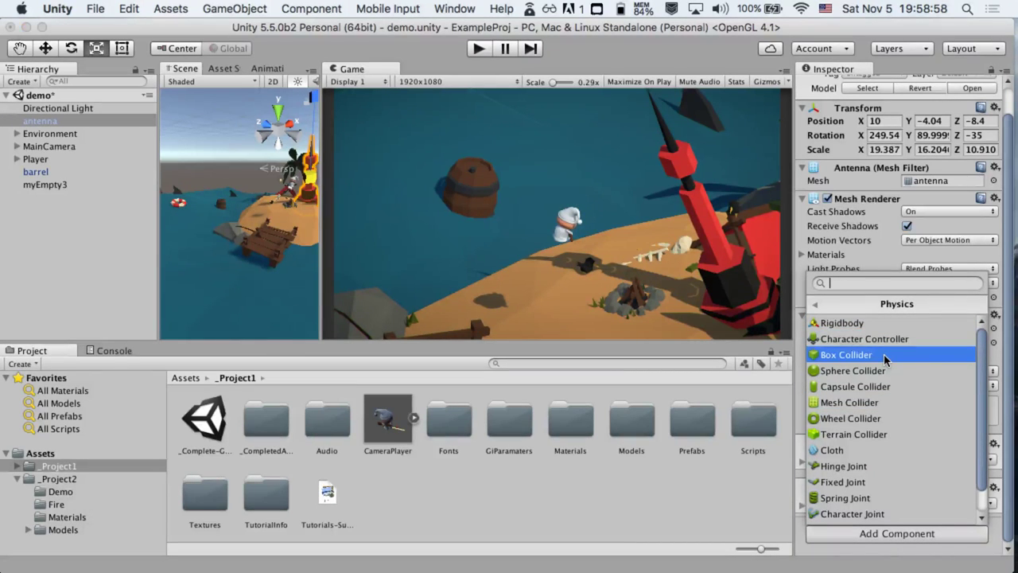
left_click(885, 359)
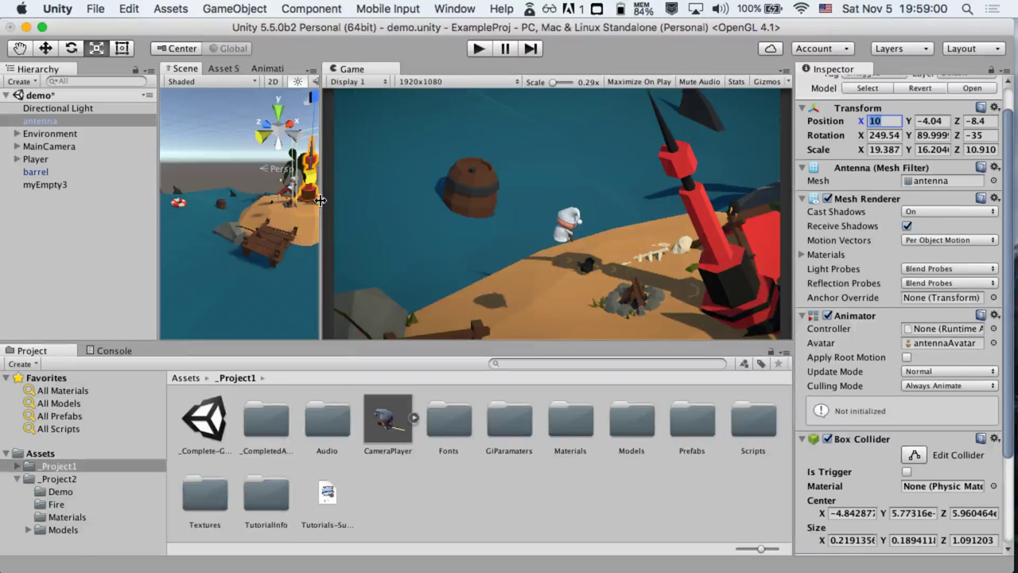
Enlarge the Scene view and extend one side of the antenna's box collider to a Y size of about 0.226
left_click_drag(319, 199, 631, 200)
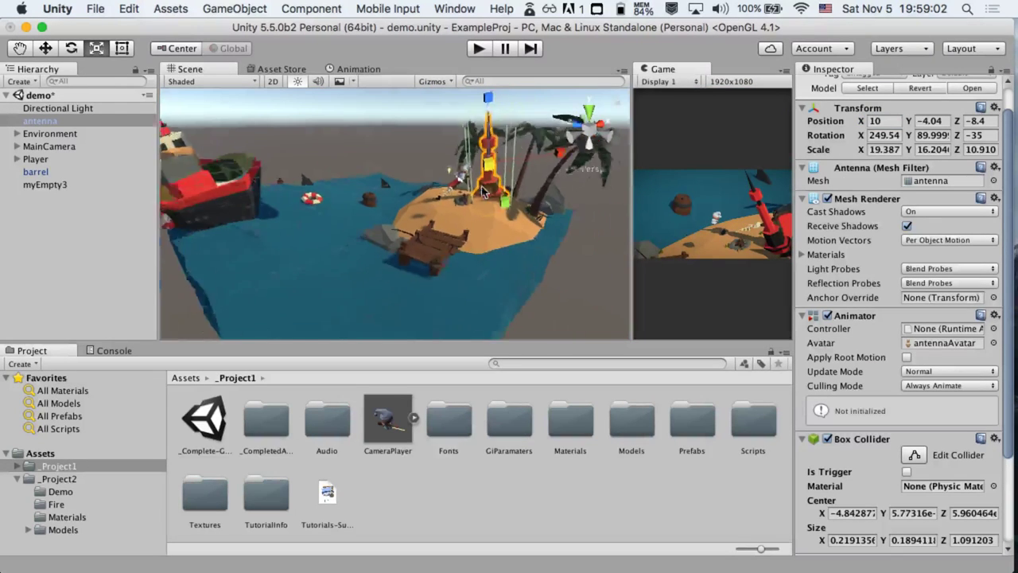
scroll(481, 186, "down", 5)
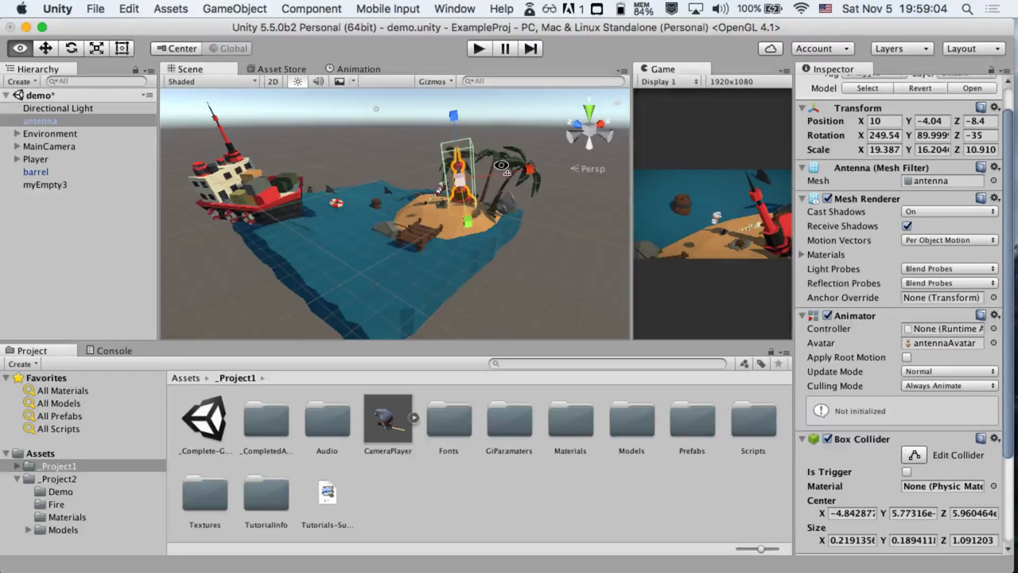
left_click_drag(502, 165, 506, 123, "alt")
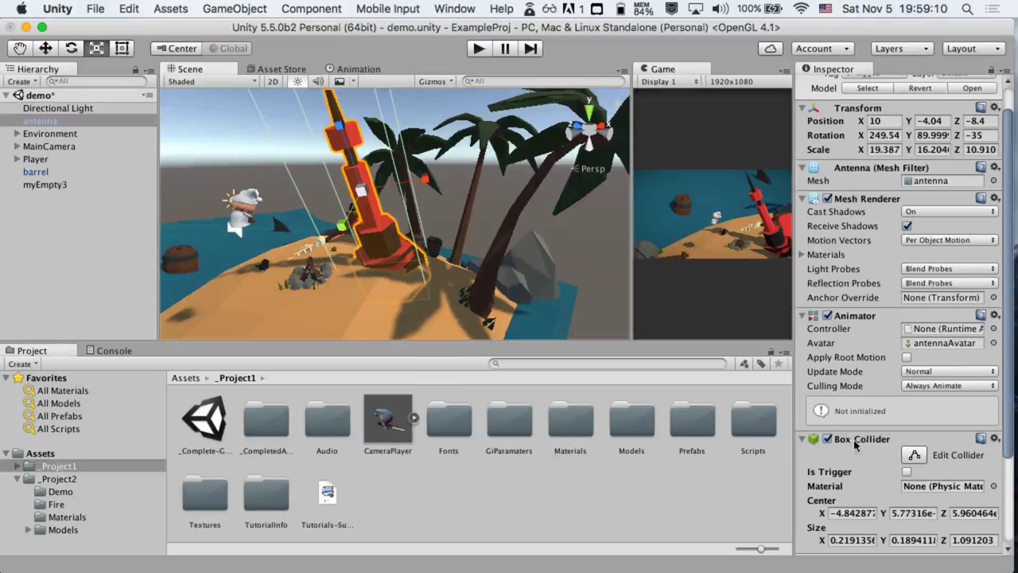
left_click(915, 455)
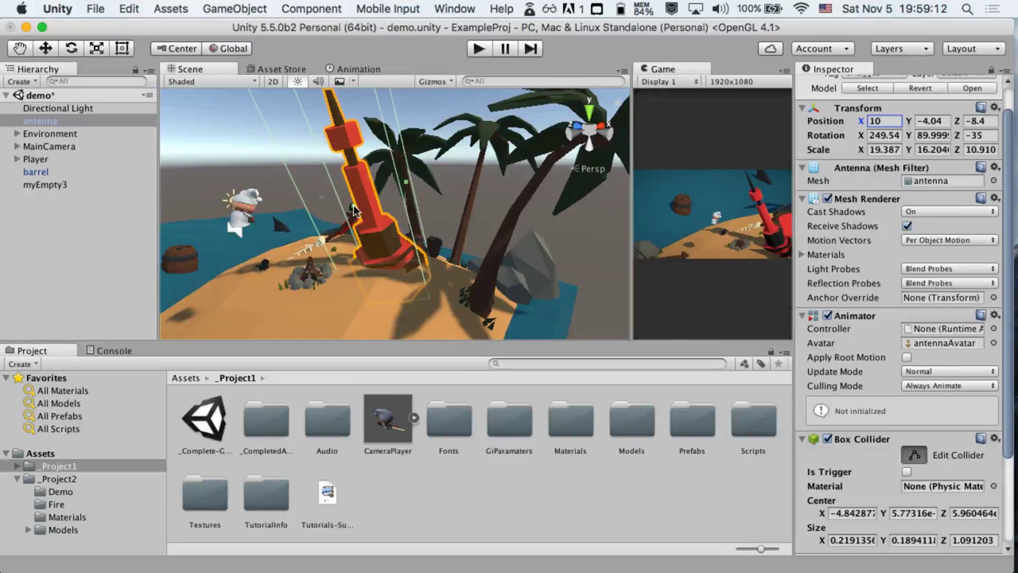
left_click_drag(354, 211, 388, 205)
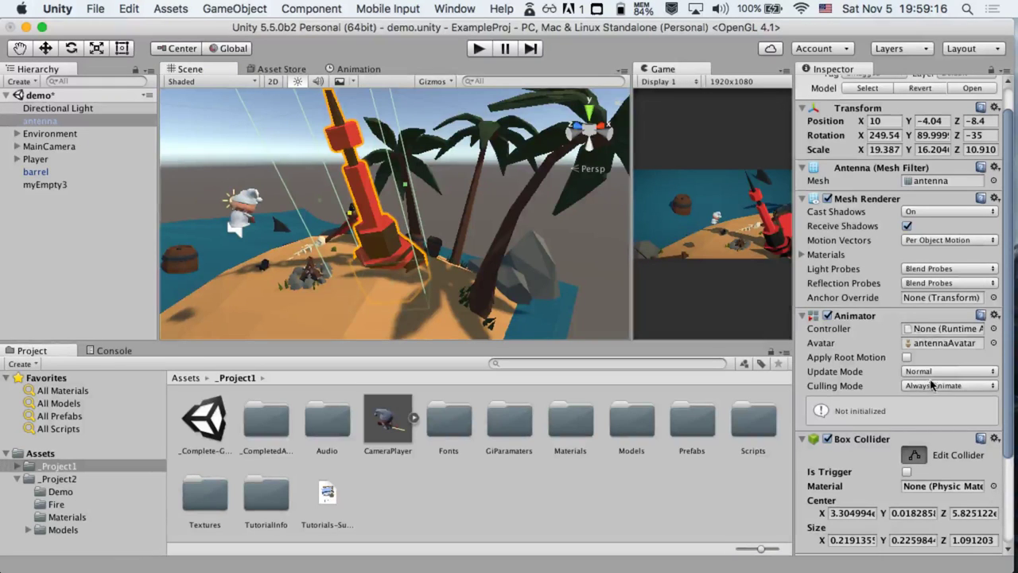
Play-test in an enlarged Game view, sending the character across the sand near the antenna's box collider, and stop playback
left_click(478, 48)
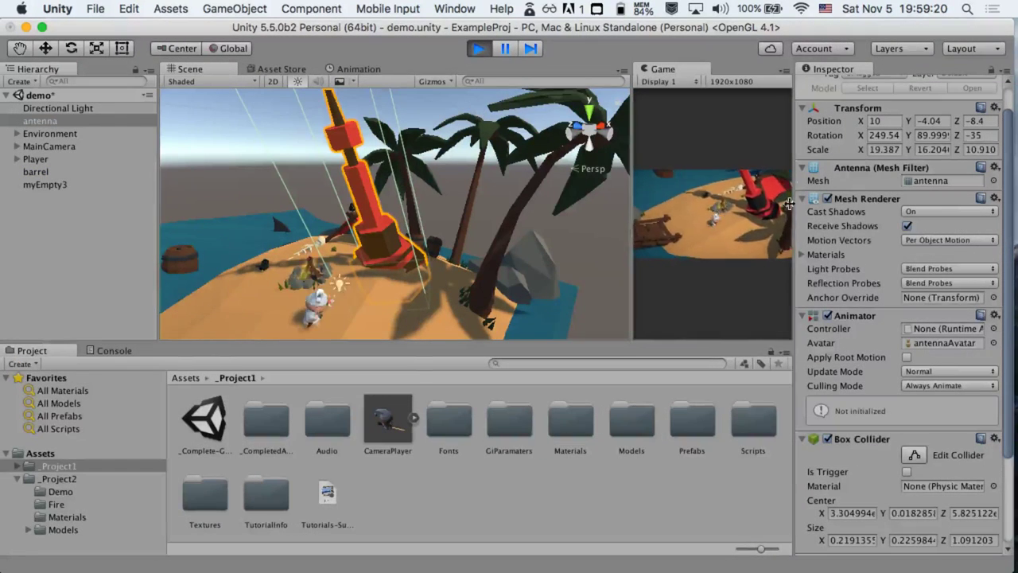
left_click_drag(635, 210, 250, 239)
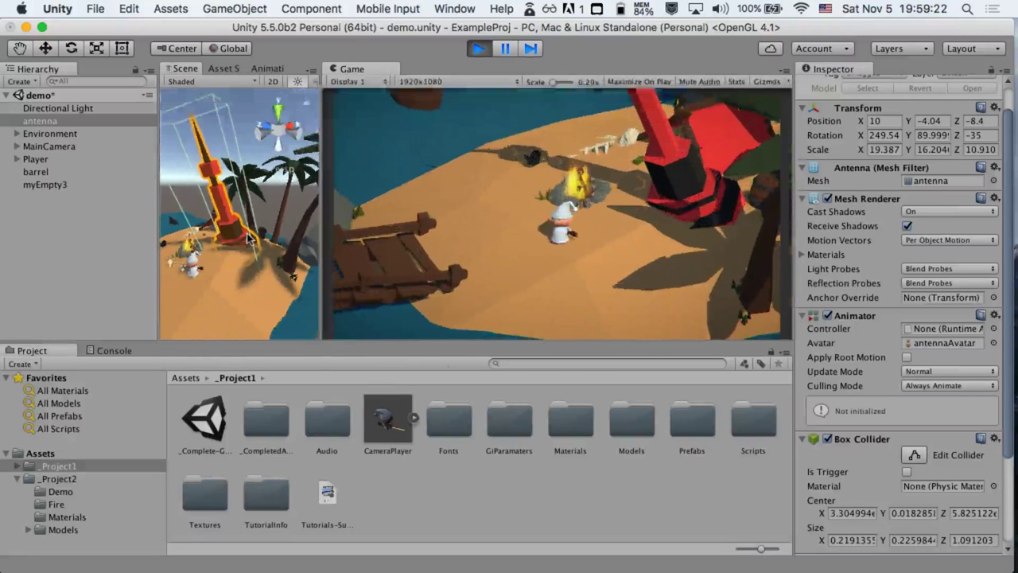
left_click(581, 271)
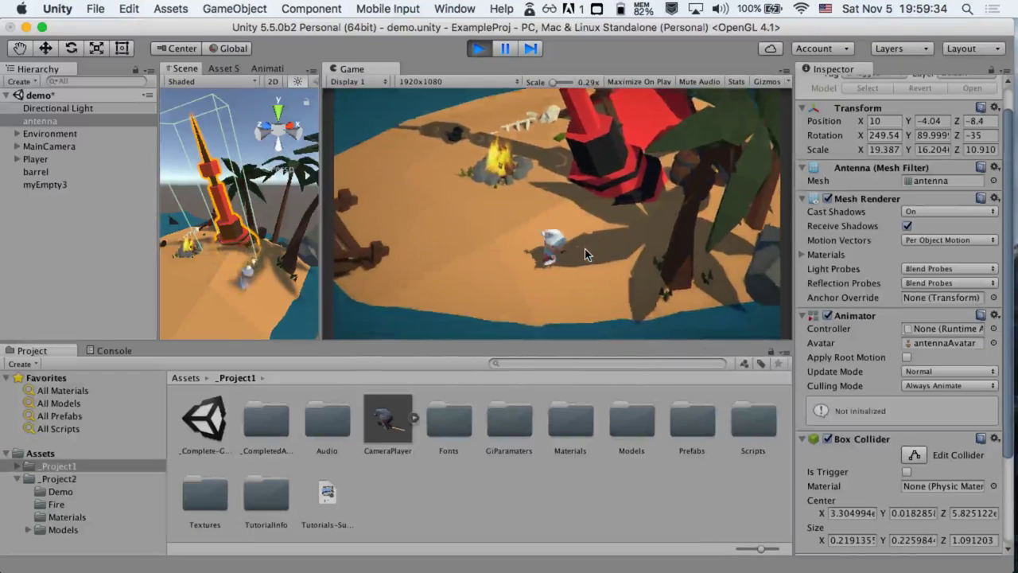
left_click(478, 49)
Replace the antenna's Box Collider with a Mesh Collider and play-test the scene with it
left_click(994, 440)
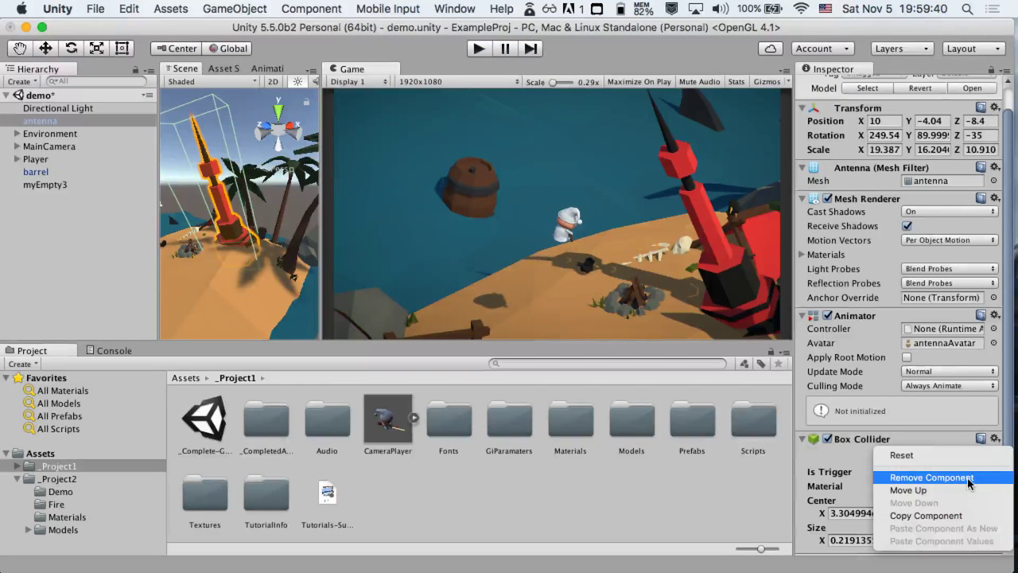
left_click(931, 477)
left_click(877, 536)
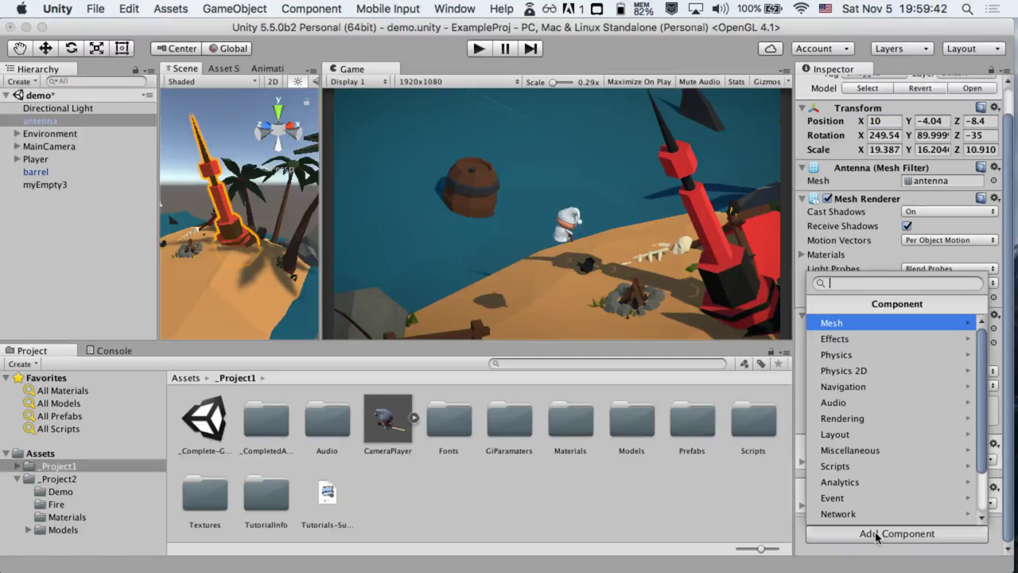
type("mesh")
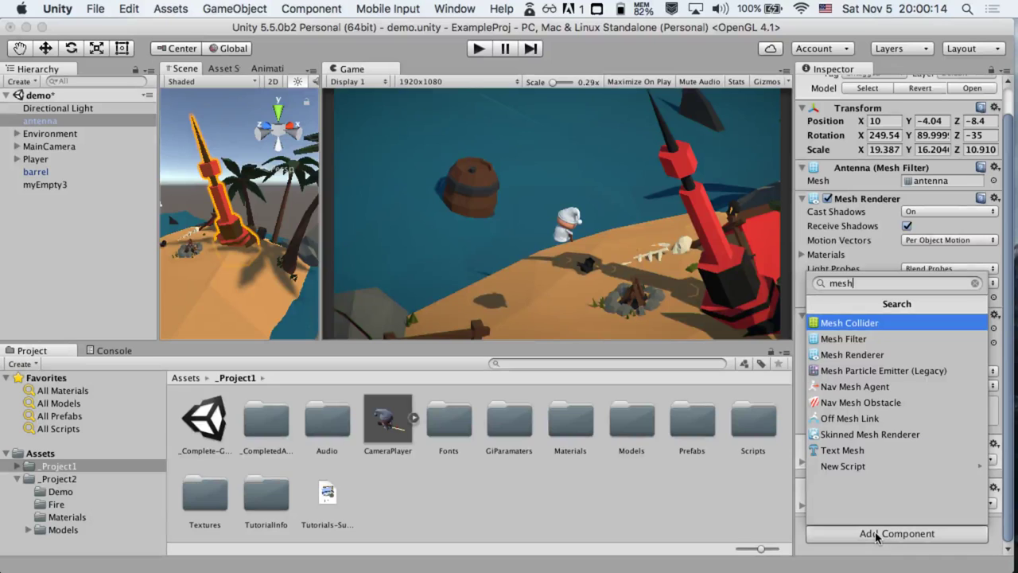
left_click(865, 324)
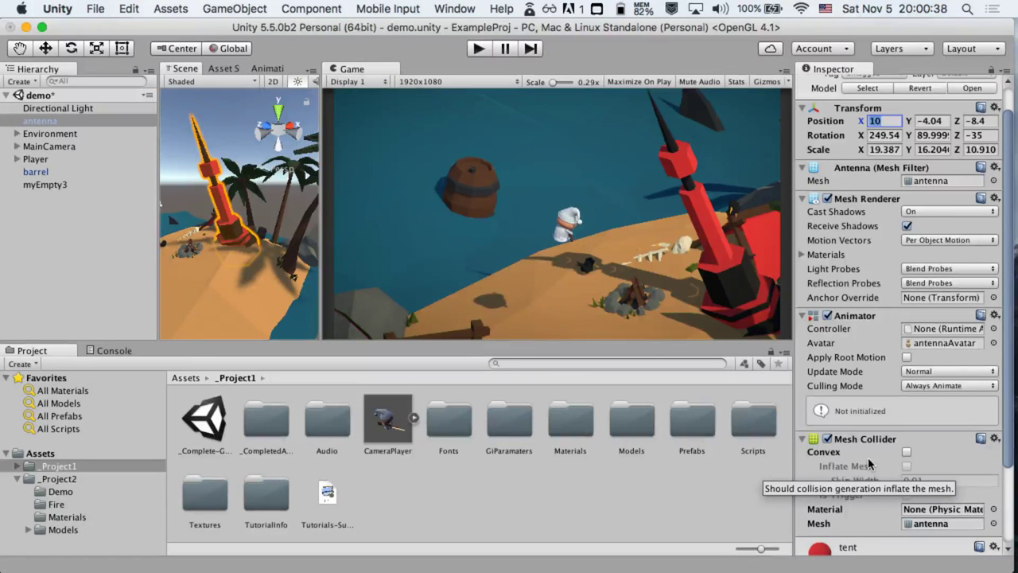
left_click(481, 48)
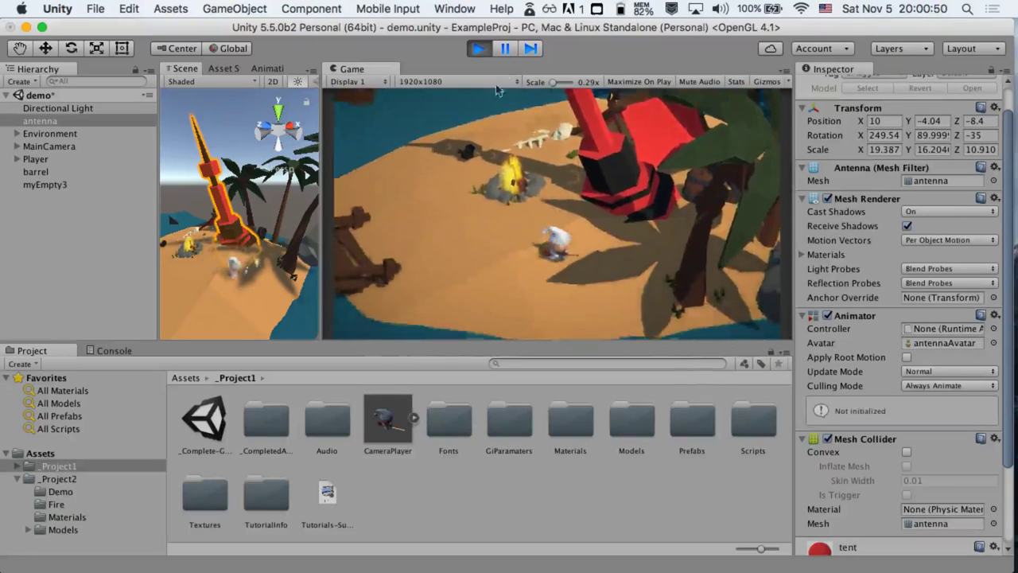
left_click(479, 49)
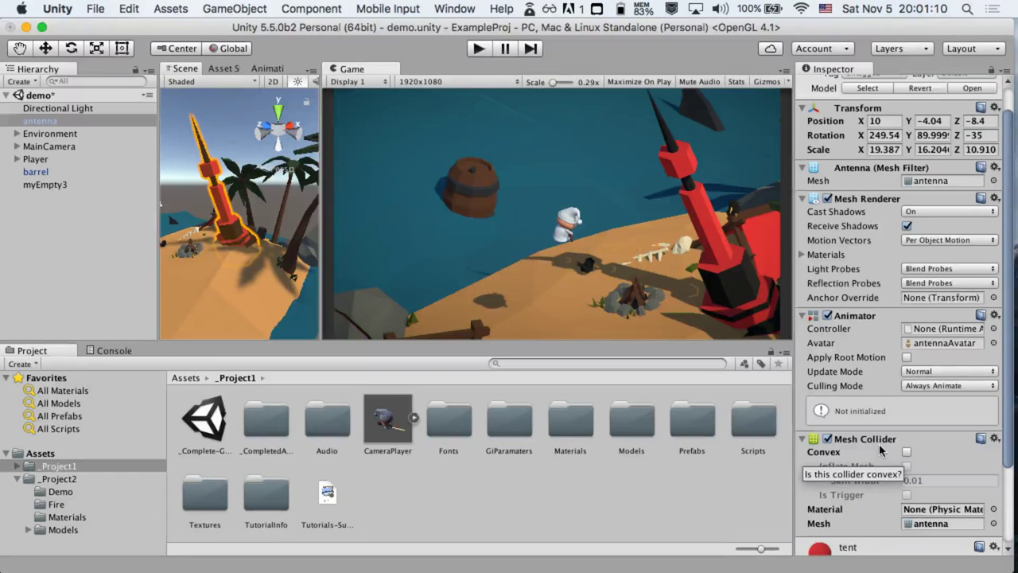
Replace the antenna's Mesh Collider with a new Box Collider
left_click(995, 439)
left_click(946, 477)
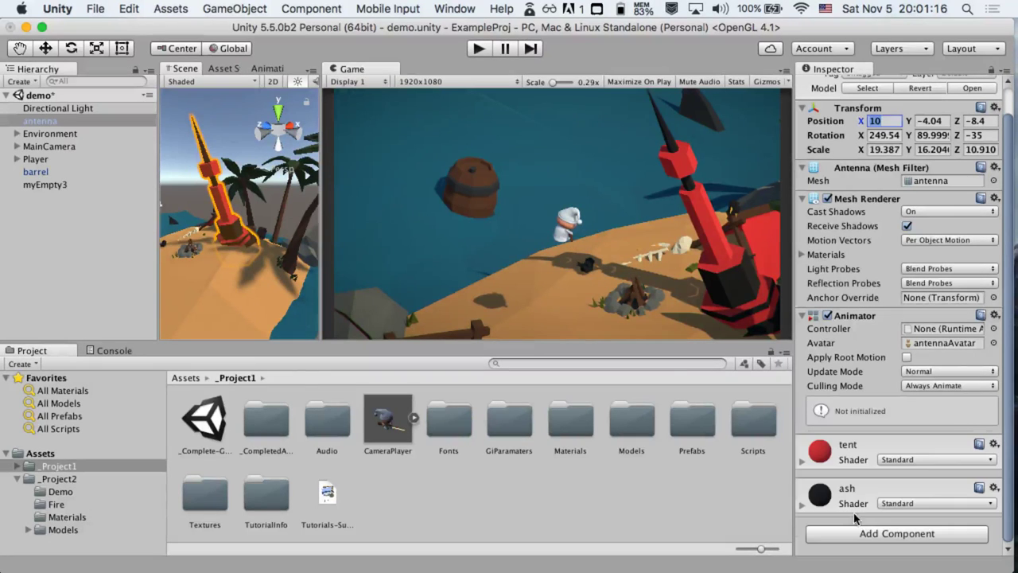
left_click(872, 535)
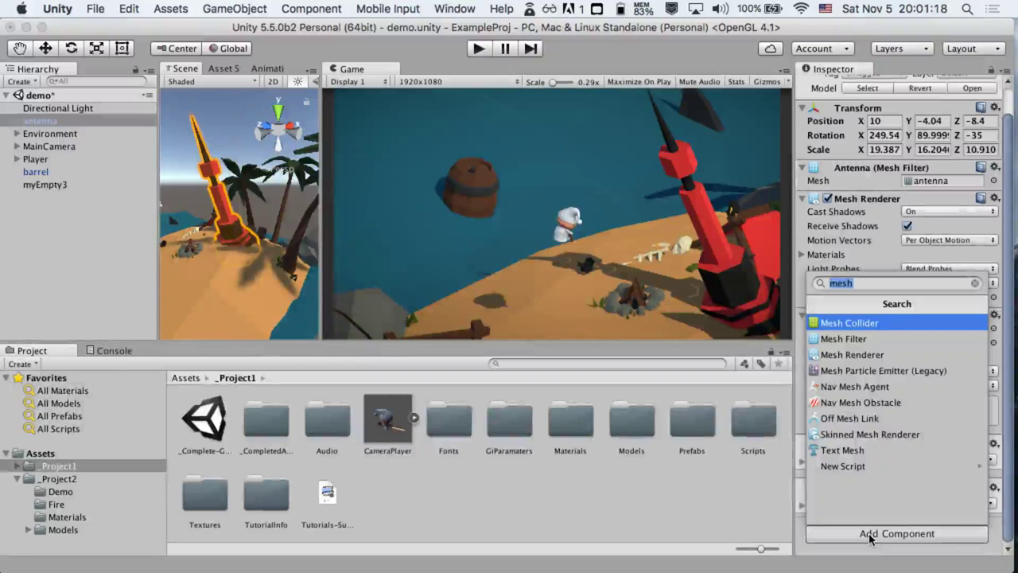
type("box")
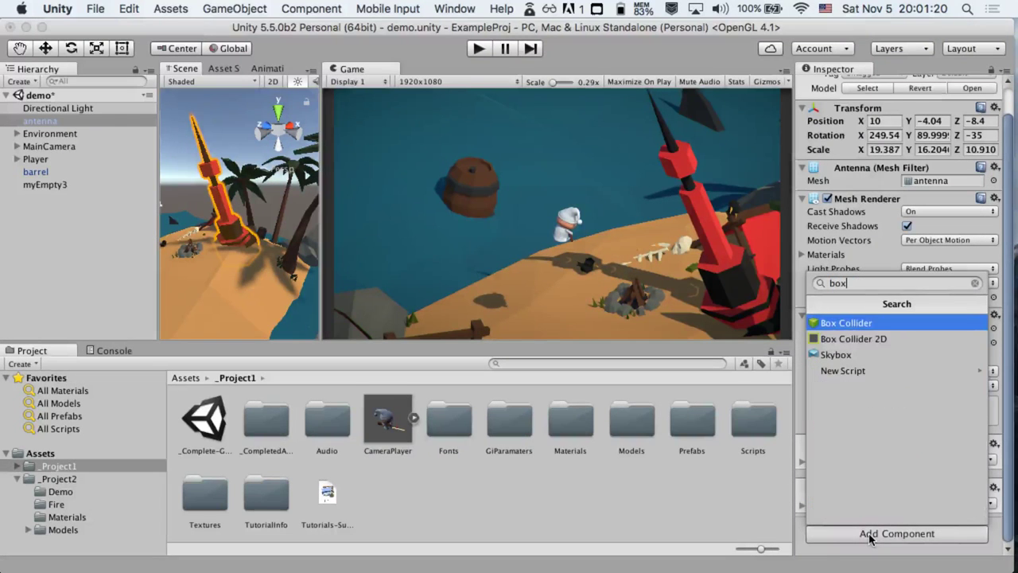
key("Return")
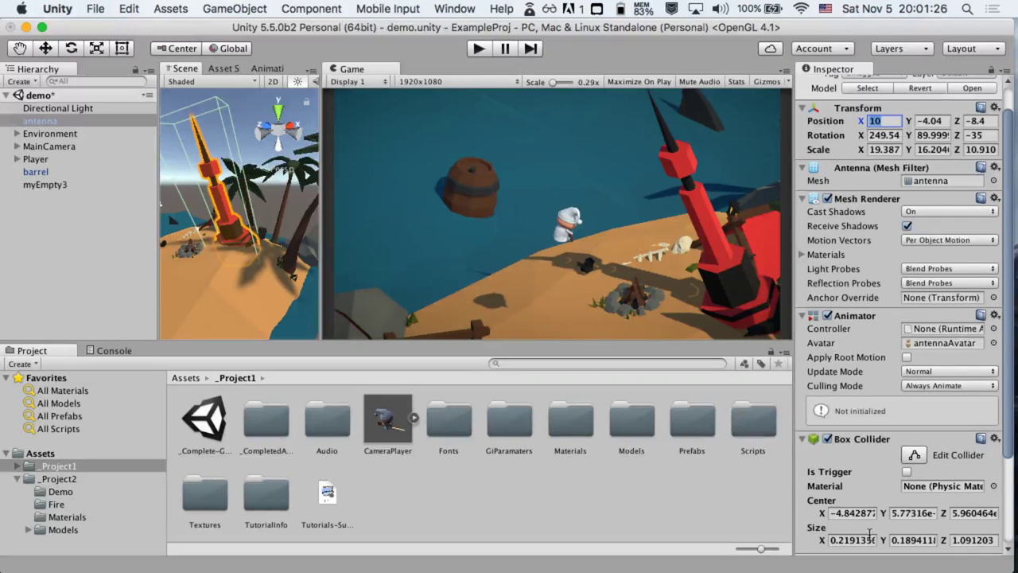
Shrink the box collider from its upper end to enclose only the antenna's base, with a Z size of about 0.31
left_click_drag(267, 261, 264, 260, "alt")
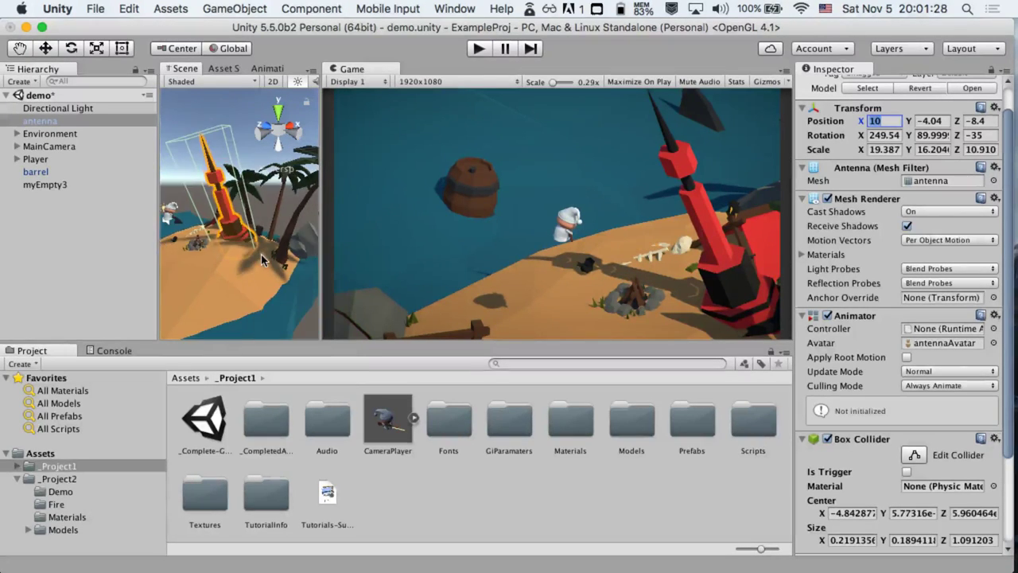
left_click(915, 455)
left_click_drag(199, 137, 239, 239)
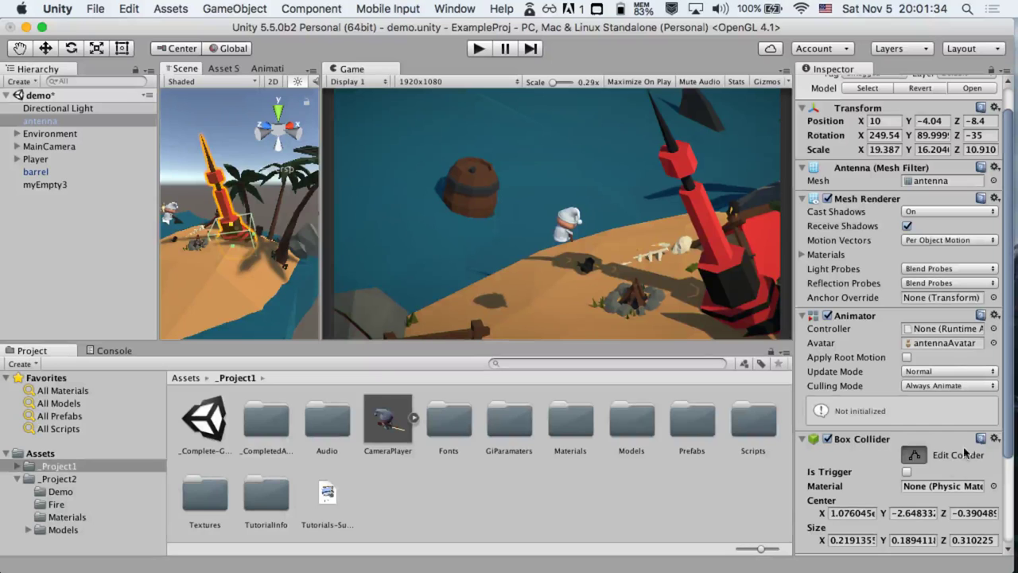
Add a second Box Collider component to the antenna
scroll(955, 446, "down", 4)
left_click(885, 534)
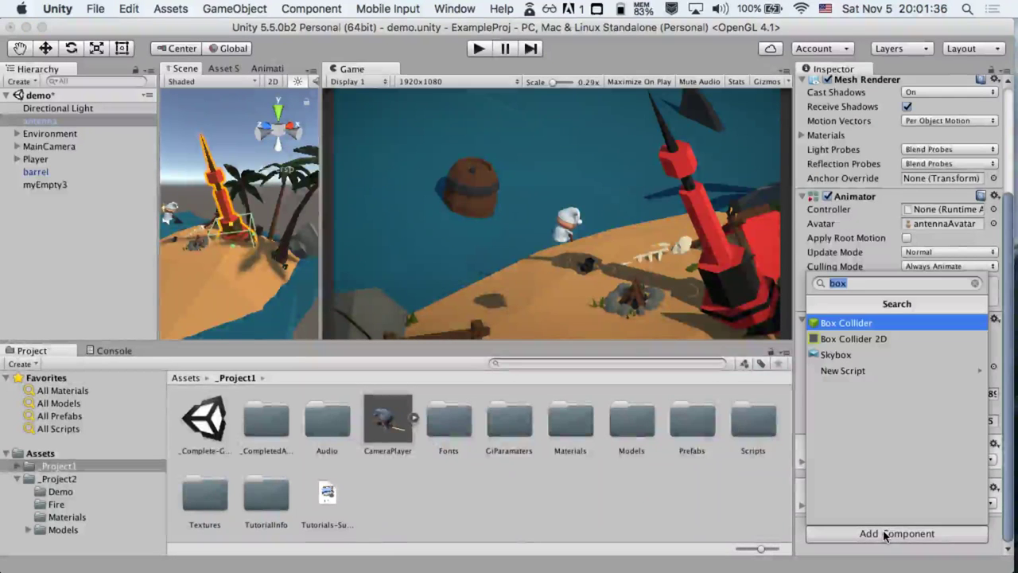
key("Return")
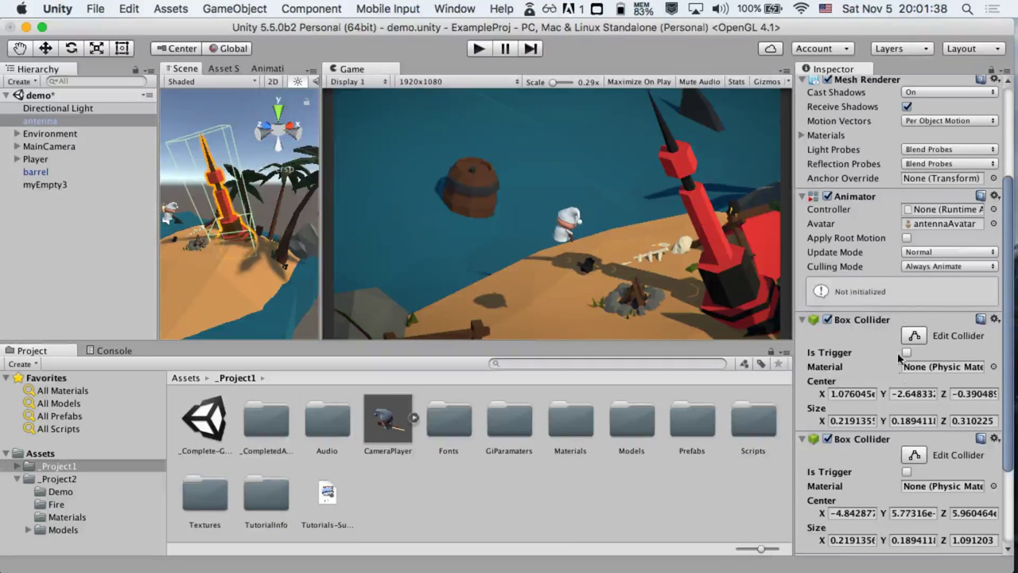
Fit the second box collider around the antenna's upper mast, with a size of about 0.107 × 0.15 × 0.78
scroll(903, 358, "down", 5)
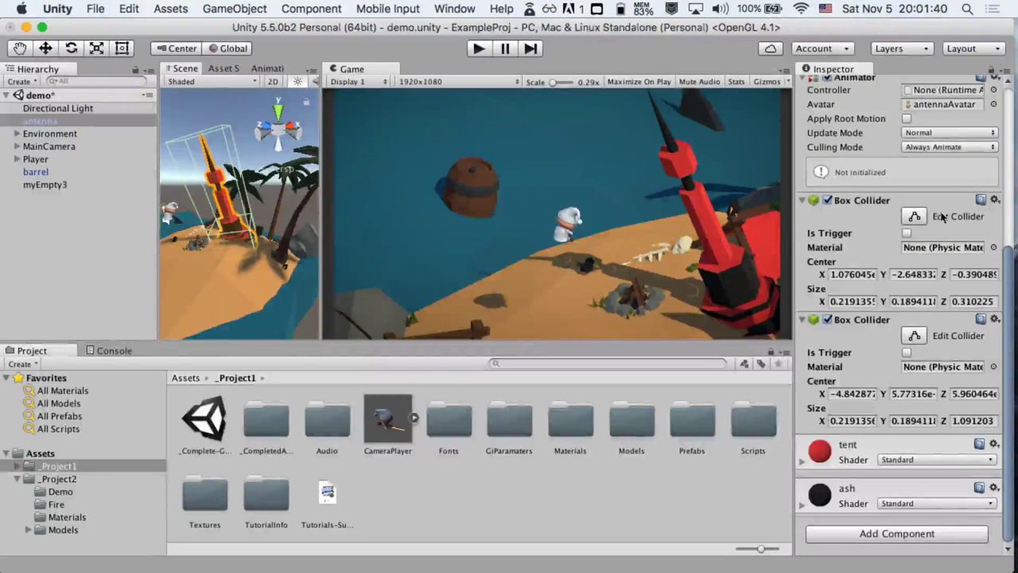
left_click(915, 335)
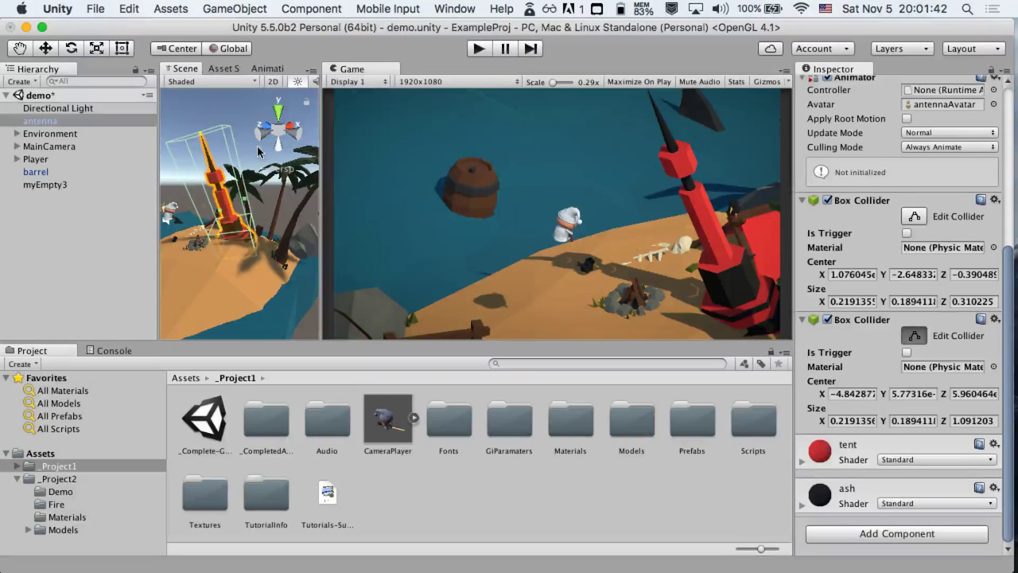
left_click_drag(240, 253, 234, 230)
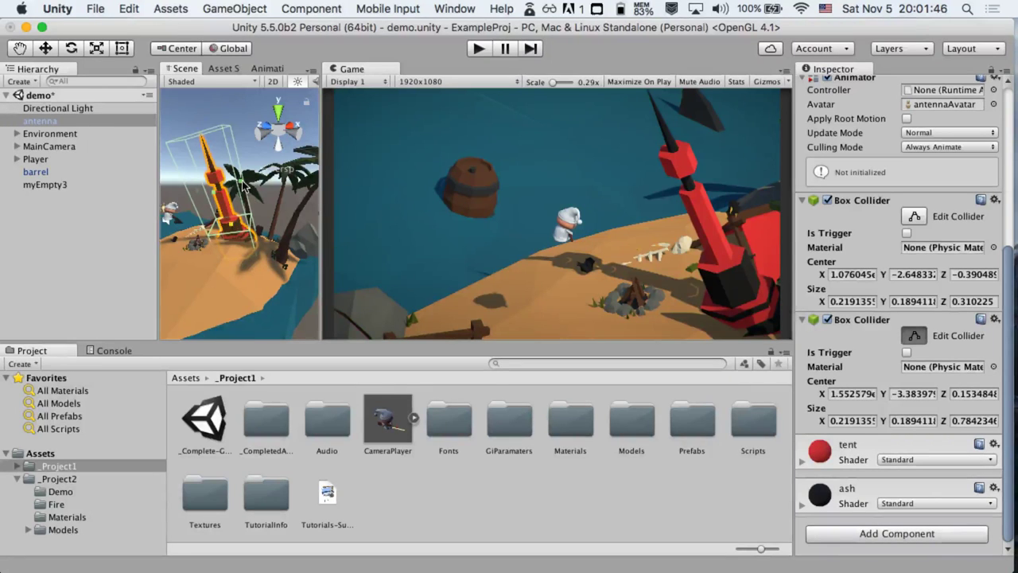
left_click_drag(243, 188, 209, 191)
left_click_drag(306, 219, 162, 209, "alt")
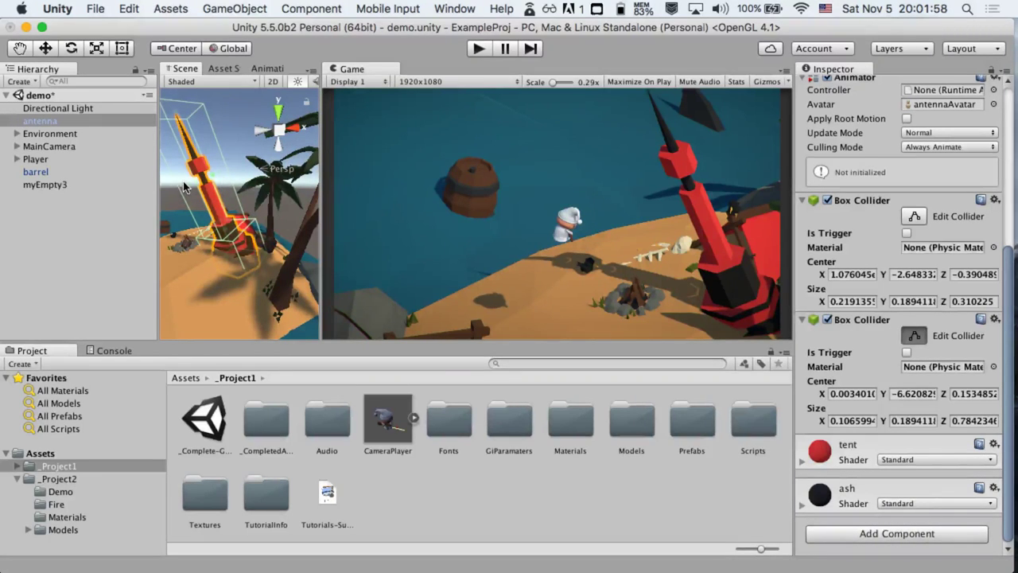
left_click_drag(184, 186, 194, 177)
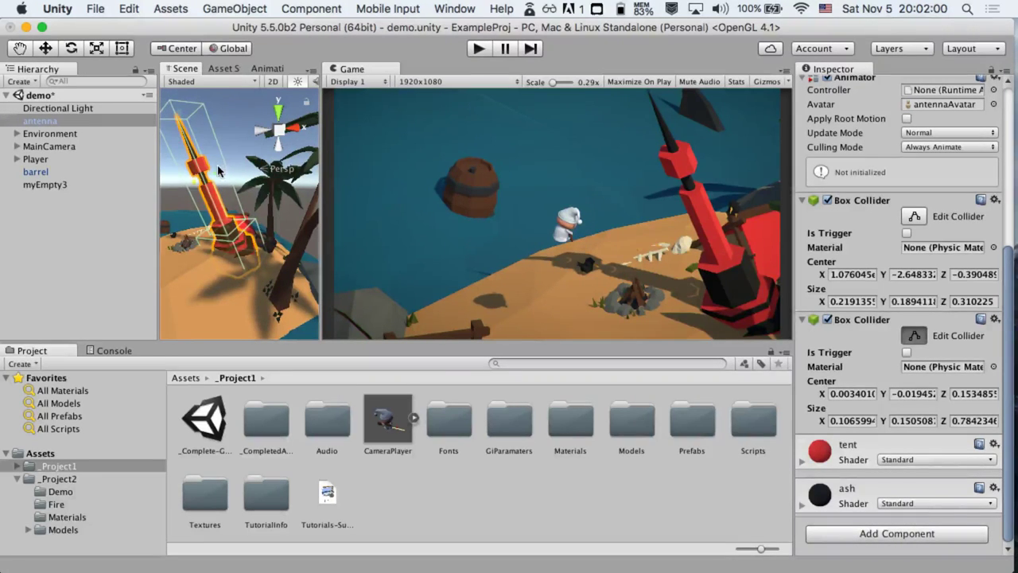
left_click(218, 166)
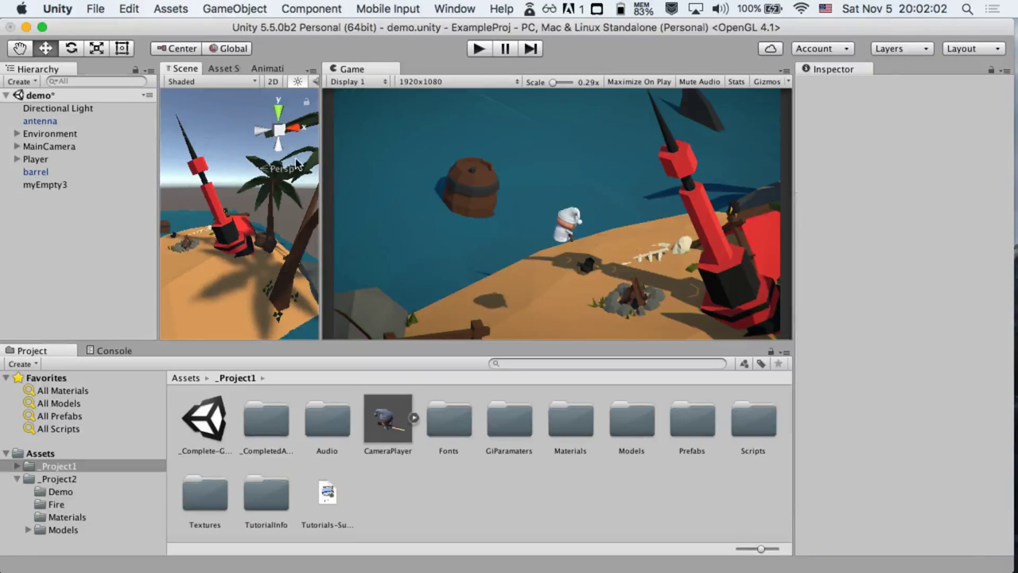
Narrow the antenna's second box collider around the mast from both sides to an X size of about 0.069
left_click(211, 195)
left_click_drag(212, 194, 187, 200, "alt")
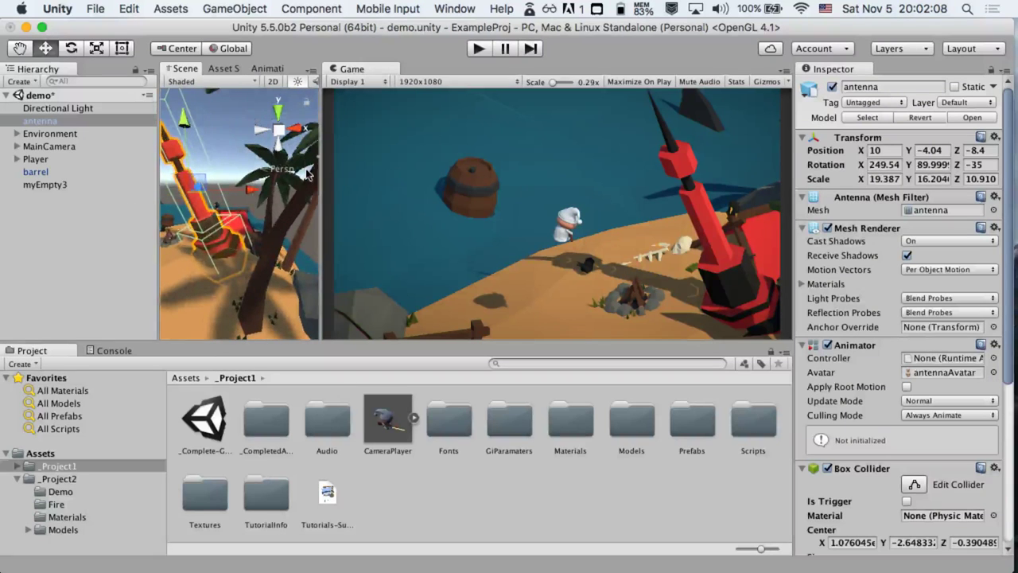
scroll(931, 482, "down", 5)
left_click(915, 335)
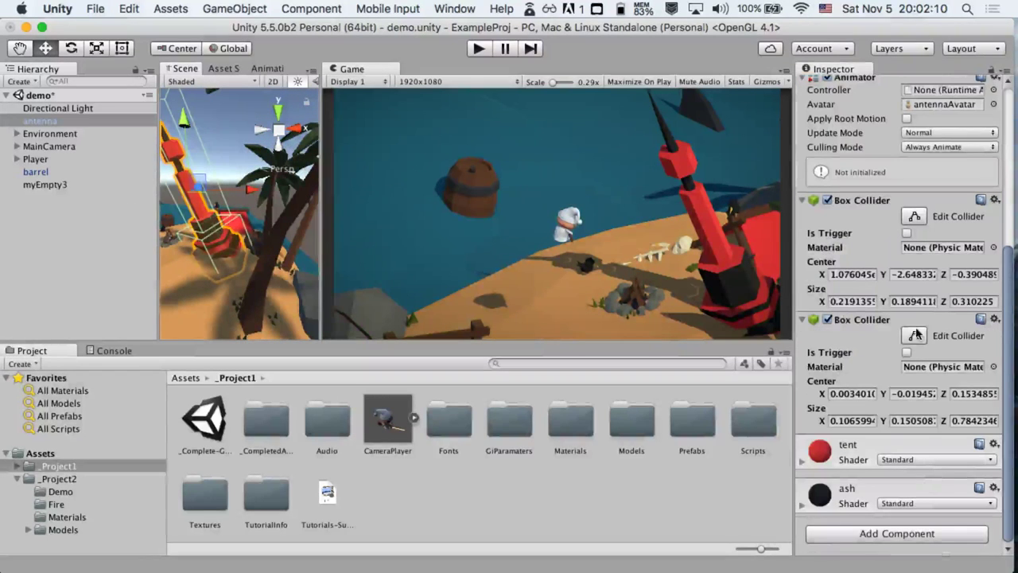
left_click_drag(248, 171, 509, 180, "alt")
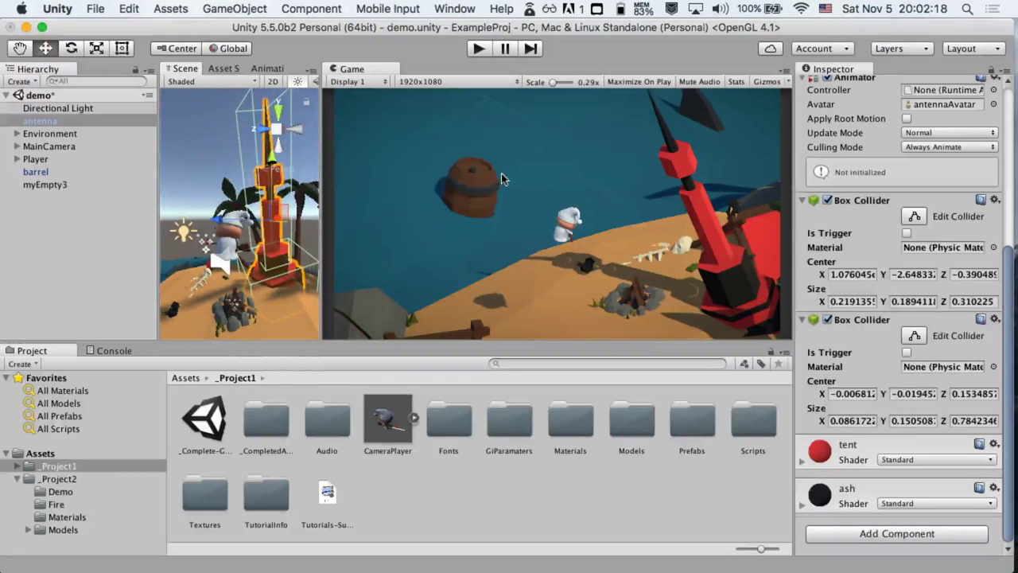
left_click_drag(264, 194, 352, 175, "alt")
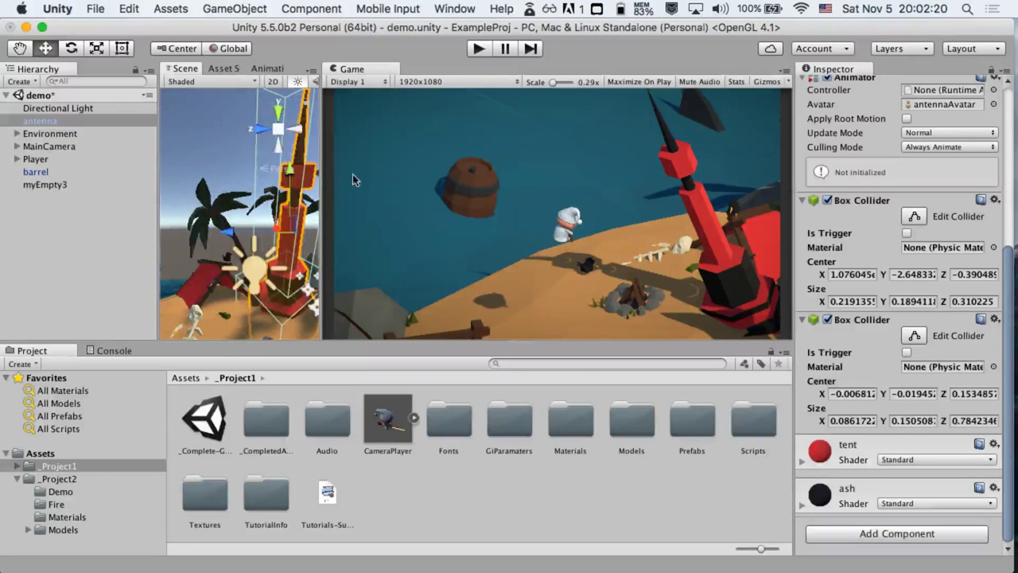
left_click(917, 336)
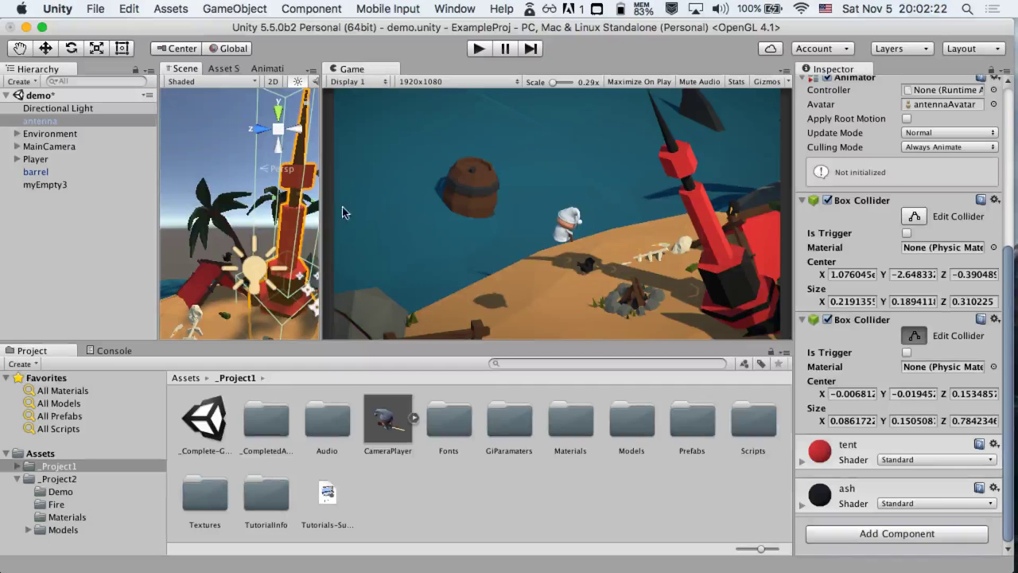
left_click_drag(273, 198, 279, 203)
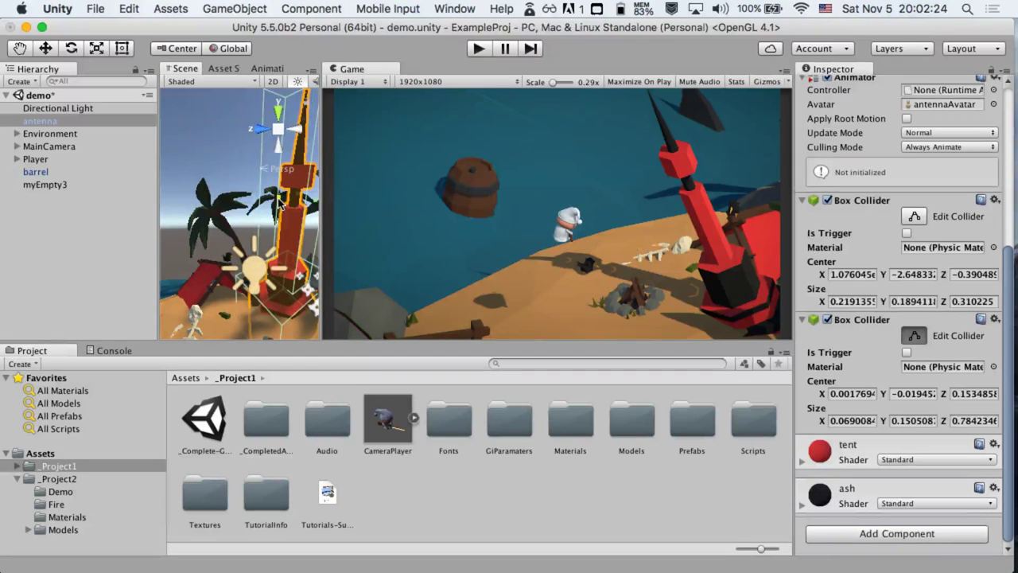
key("alt")
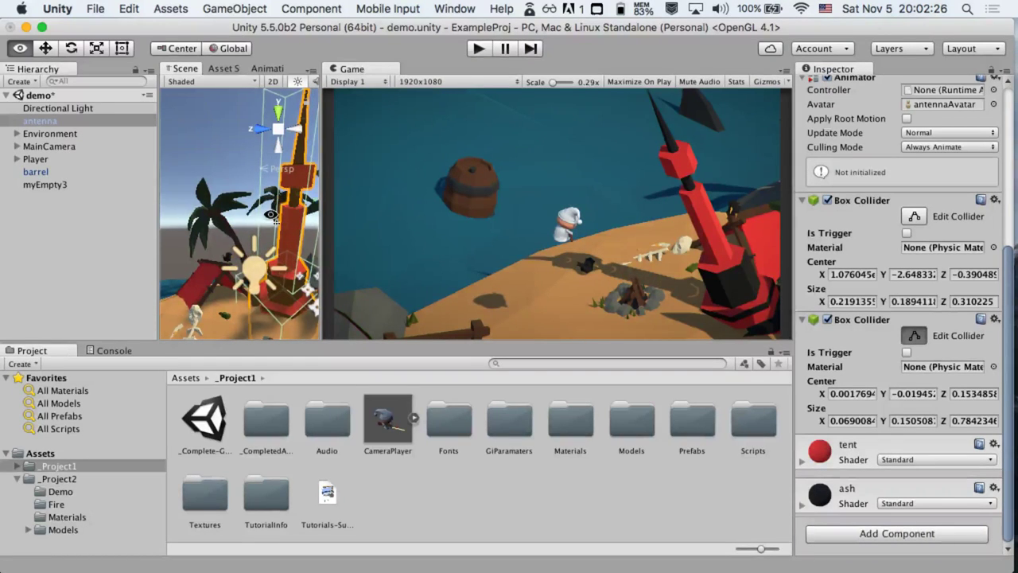
right_click_drag(271, 215, 220, 248, "alt")
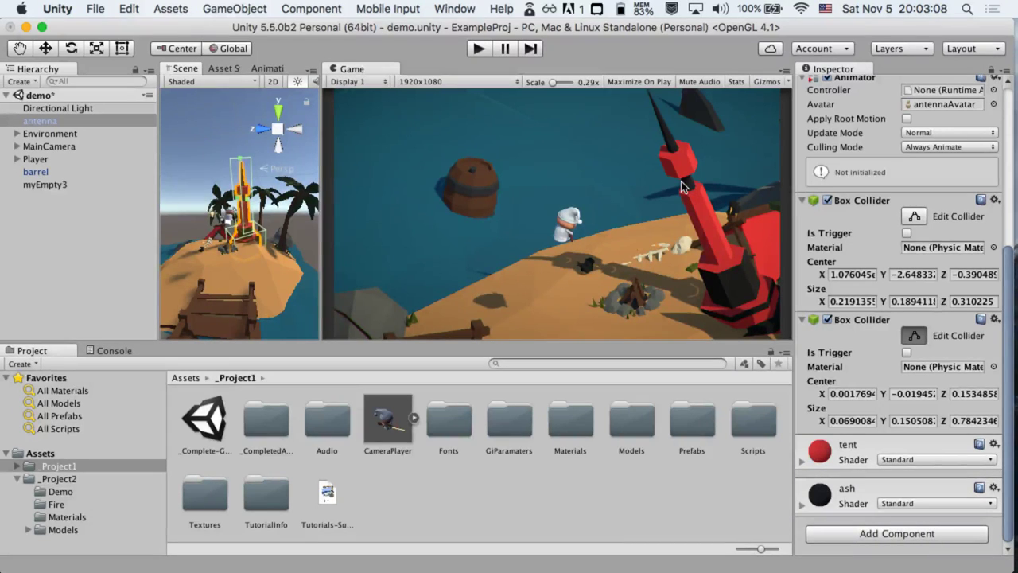
Remove the antenna's second Box Collider and extend the remaining one over the antenna's full height, with a Z size of about 1.11
left_click(994, 319)
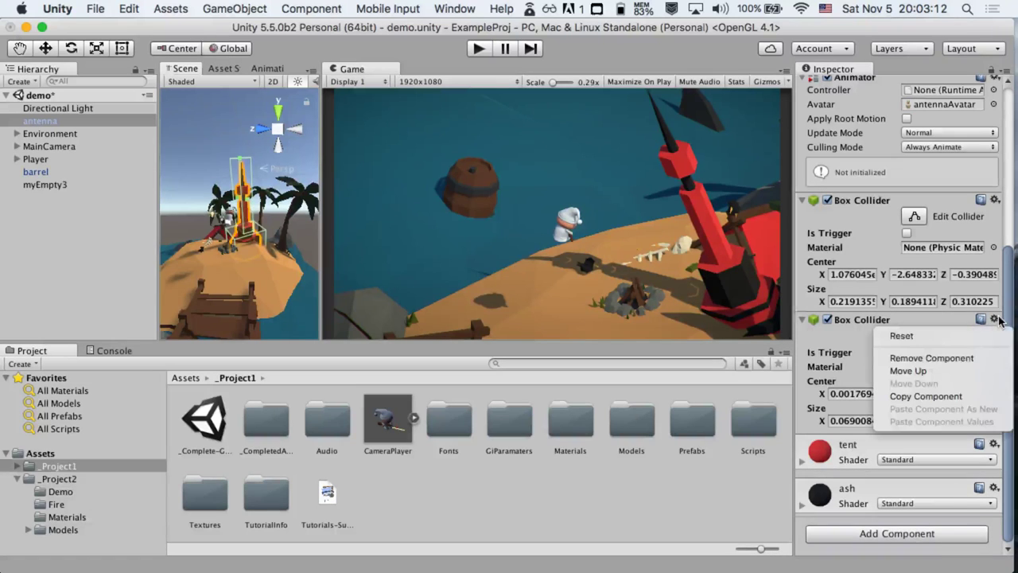
left_click(955, 358)
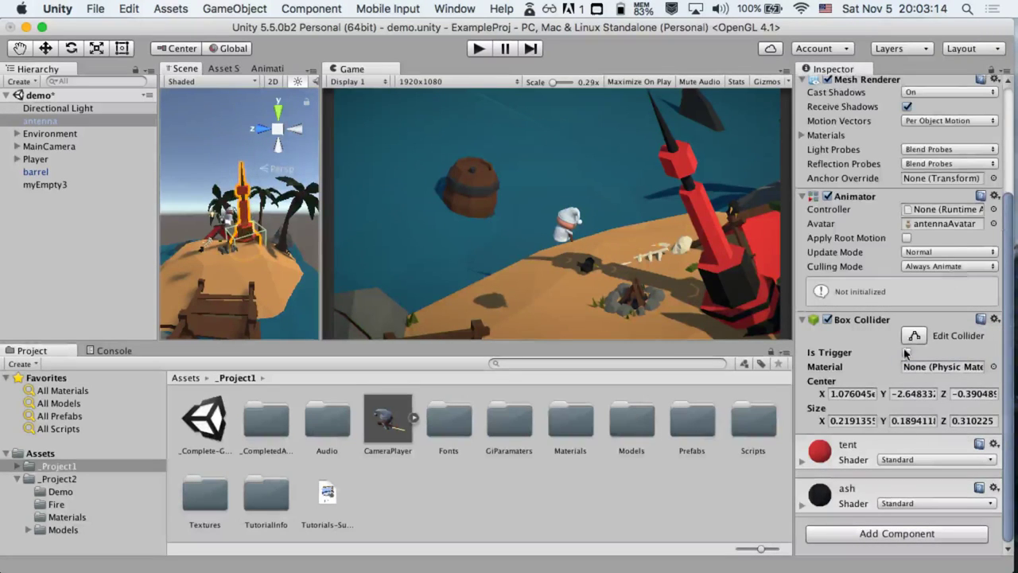
left_click_drag(245, 233, 246, 171)
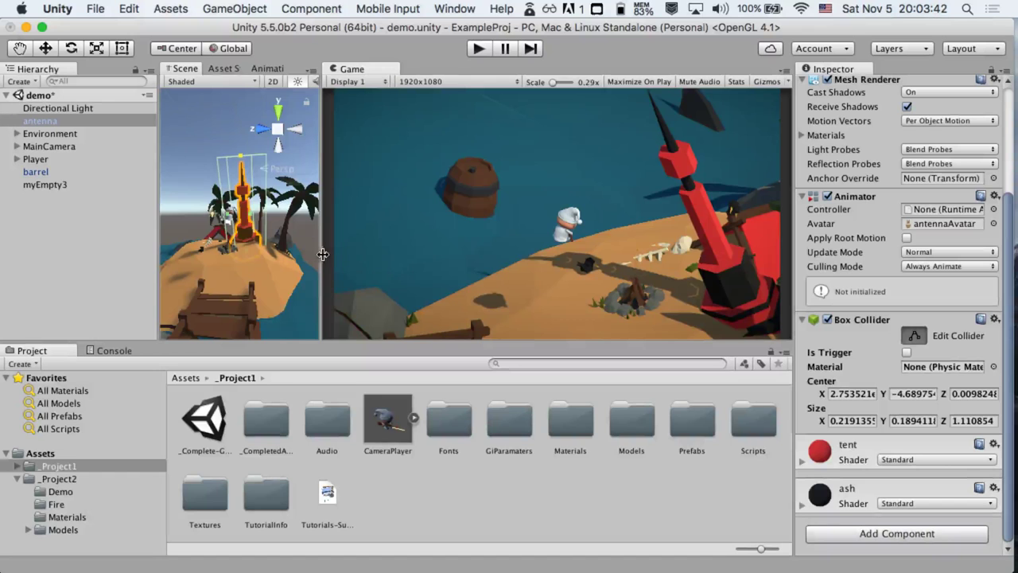
Select the campfire in an enlarged Scene view and play-test the scene with its trigger collider
left_click_drag(321, 255, 489, 262)
left_click_drag(411, 271, 295, 318, "alt")
left_click(292, 319)
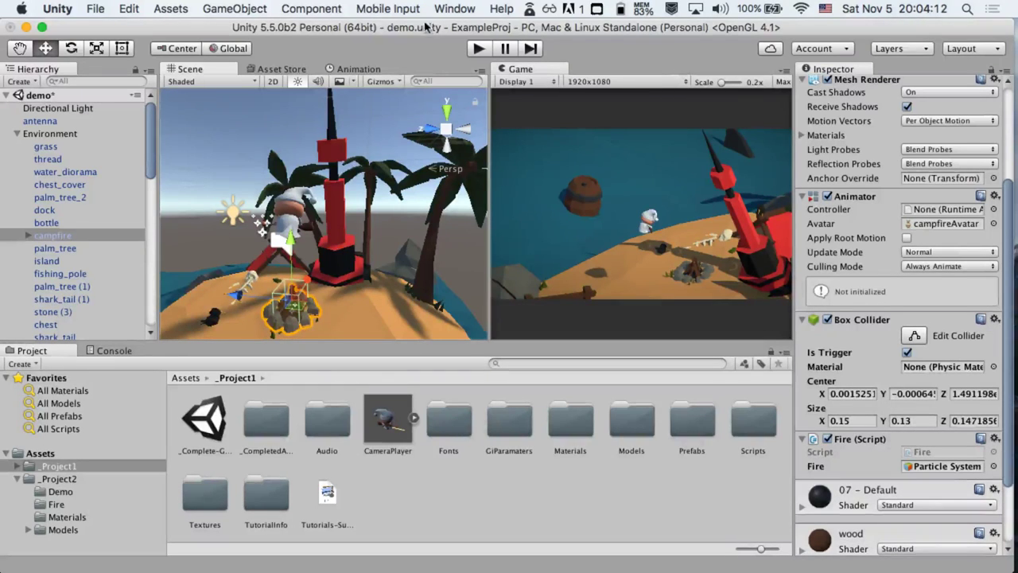
left_click(479, 49)
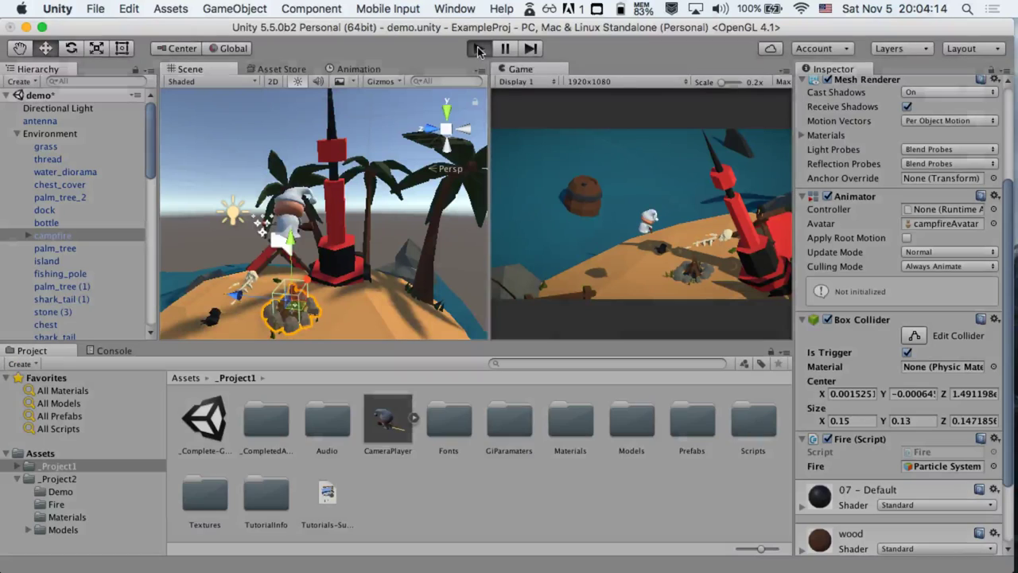
left_click(482, 50)
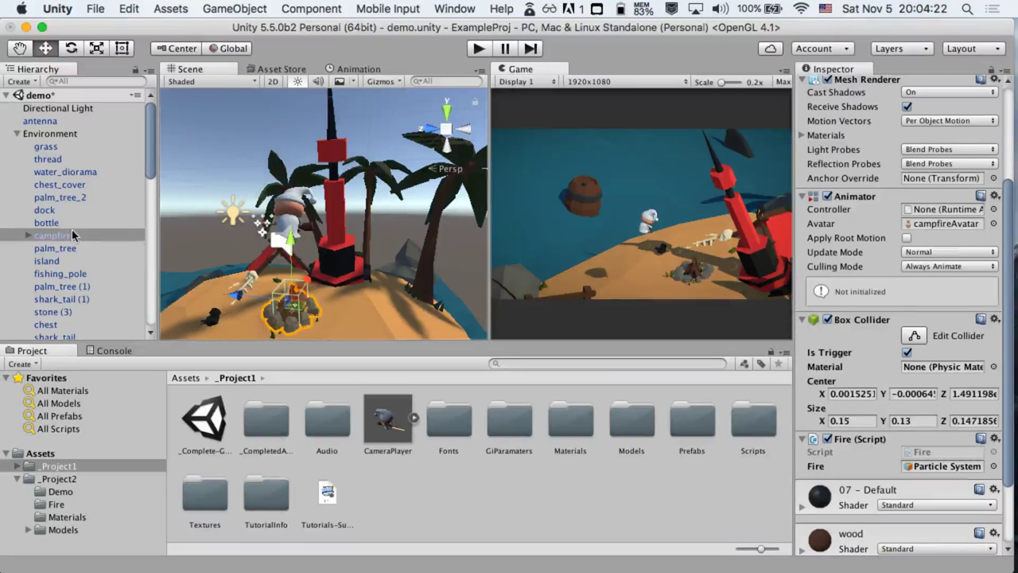
Disable Is Trigger on the campfire's Box Collider and play-test the character walking around the fire
left_click(906, 353)
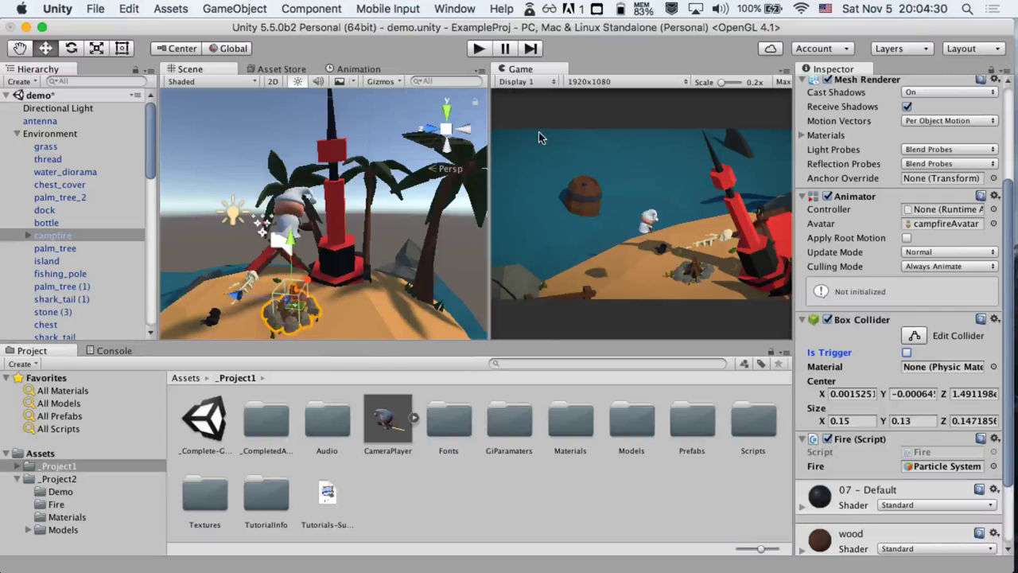
left_click(478, 49)
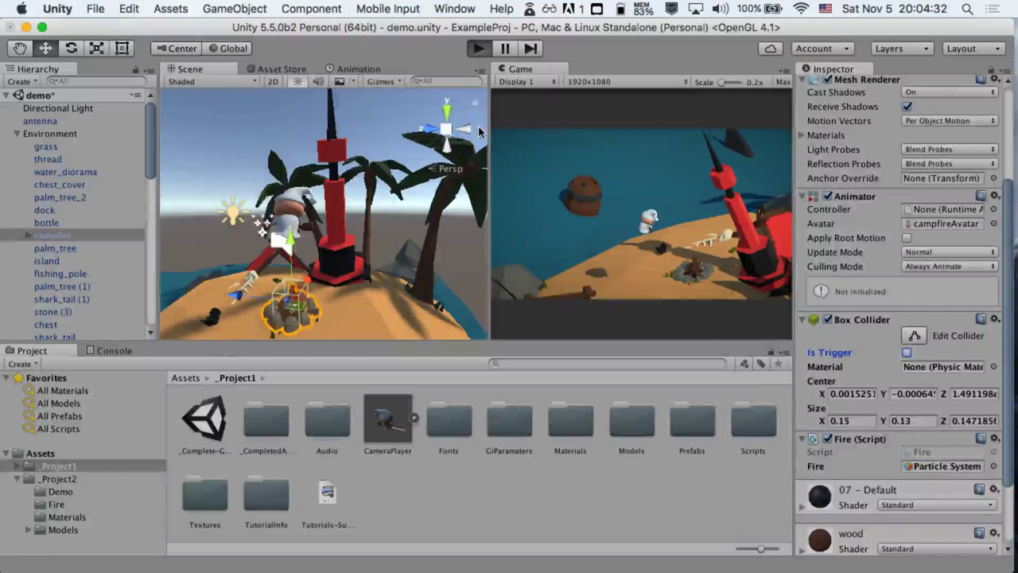
left_click(614, 194)
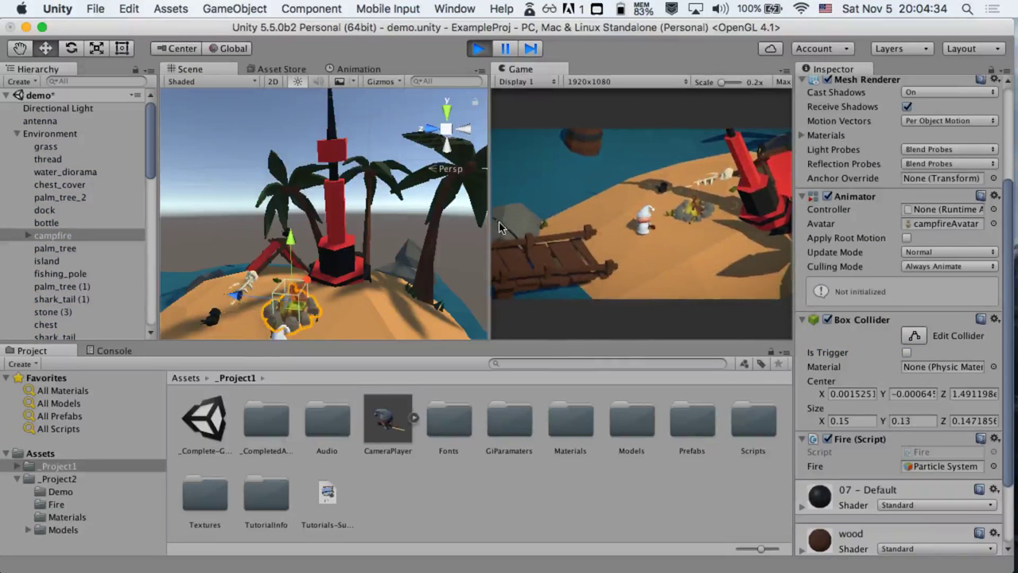
left_click_drag(490, 219, 322, 220)
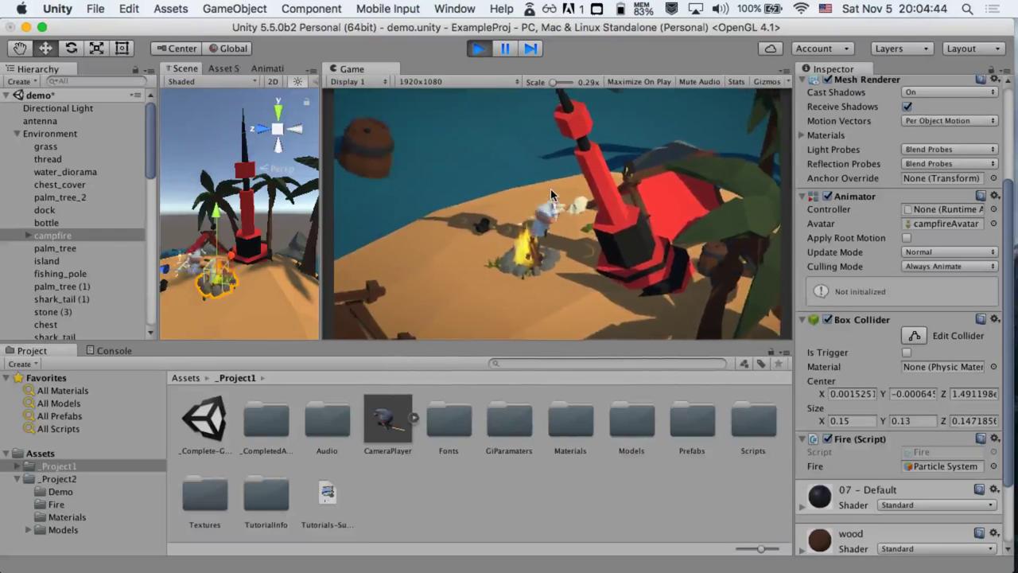
key("super+p")
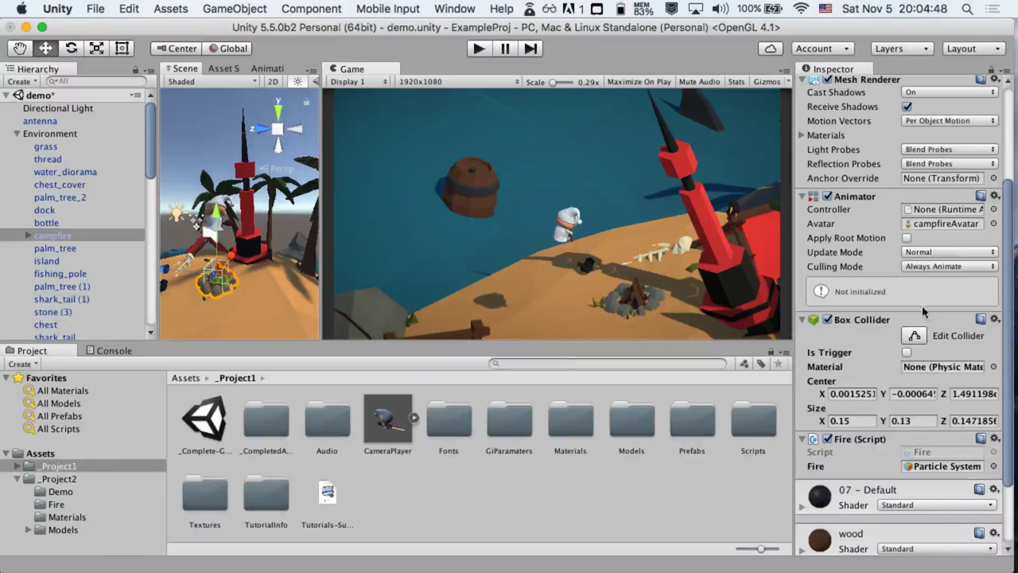
Enable Is Trigger on the campfire's Box Collider and play-test the character walking through the fire
left_click(907, 354)
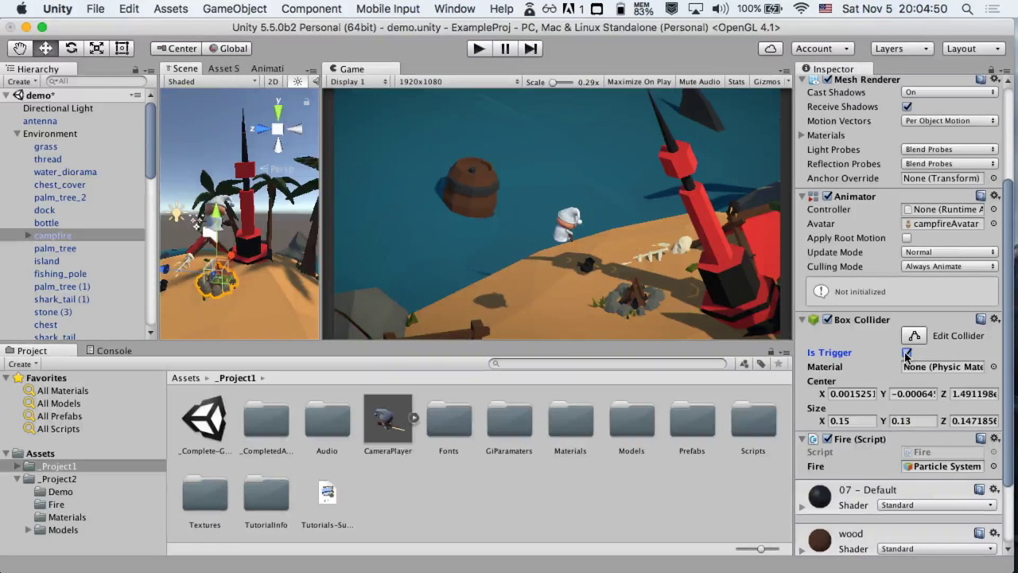
left_click(480, 48)
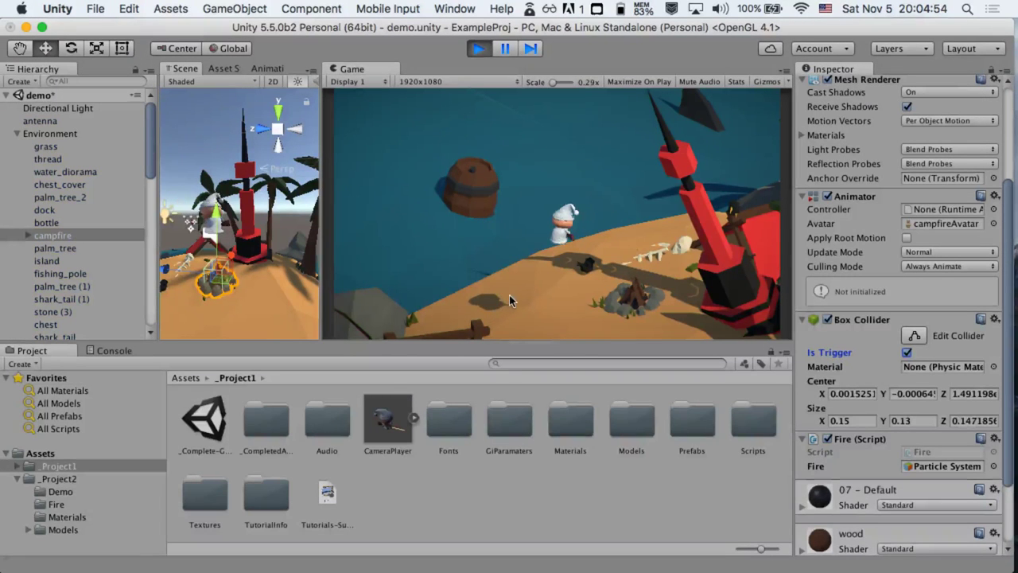
key("a")
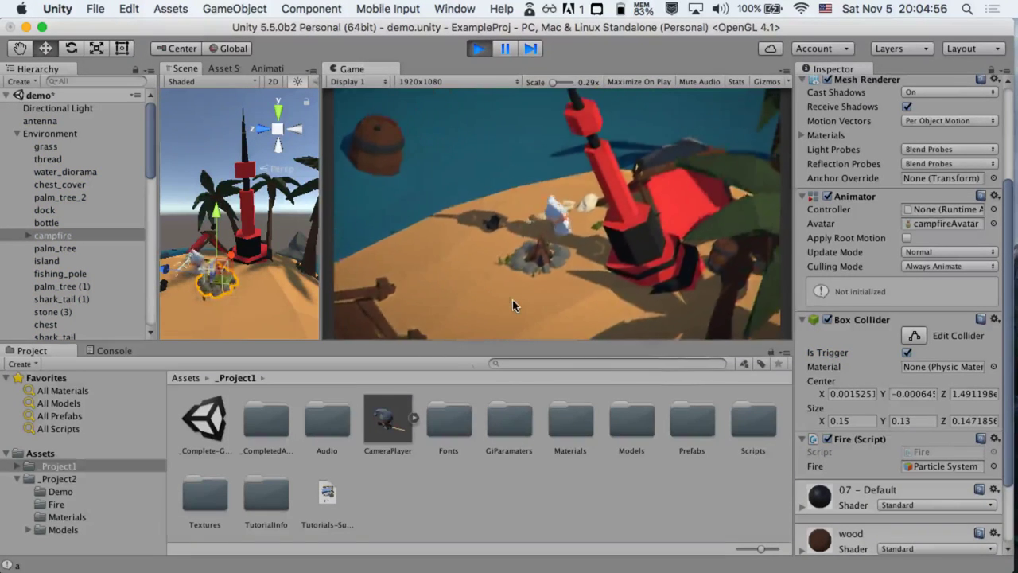
key("a")
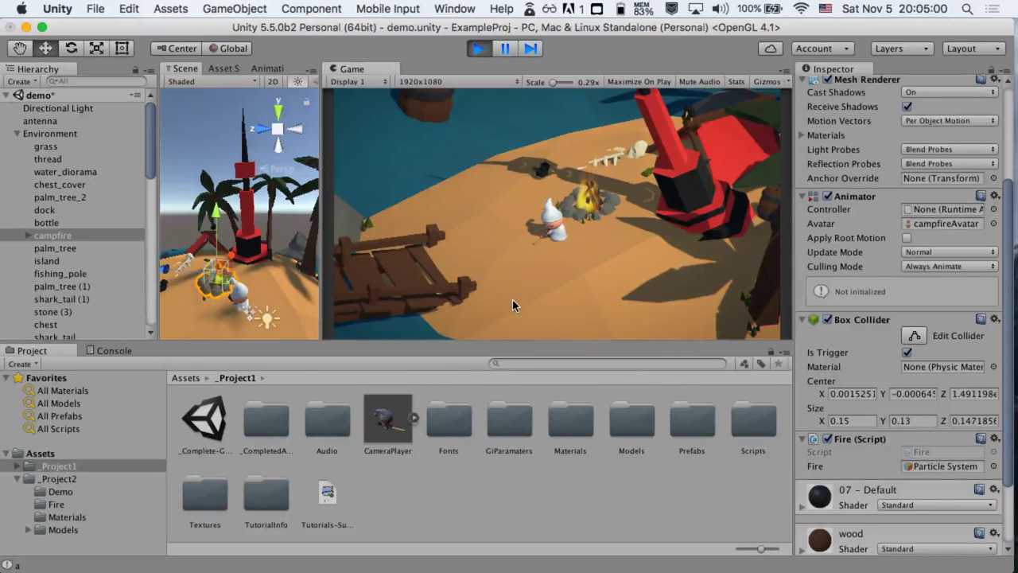
key("a")
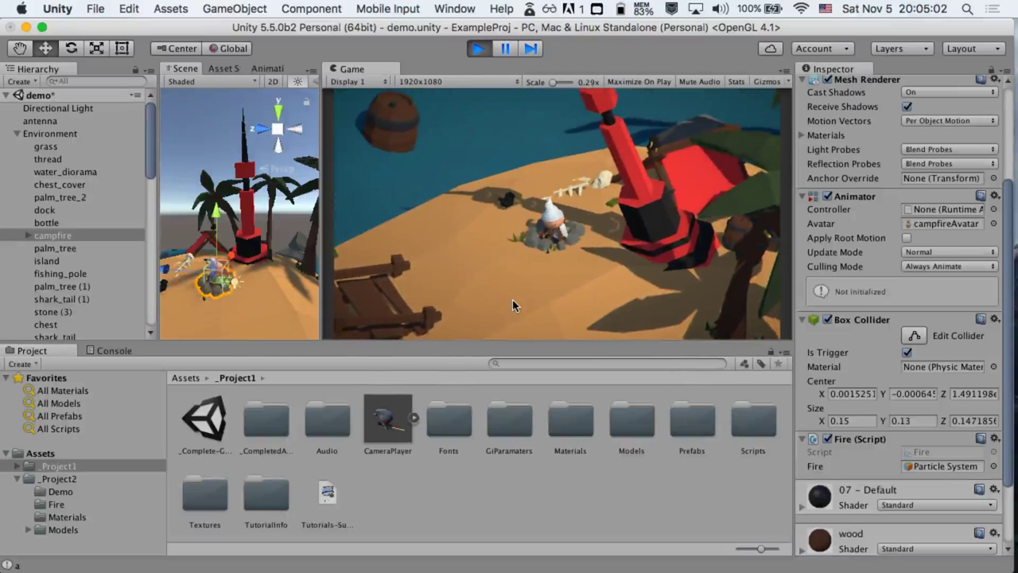
key("s")
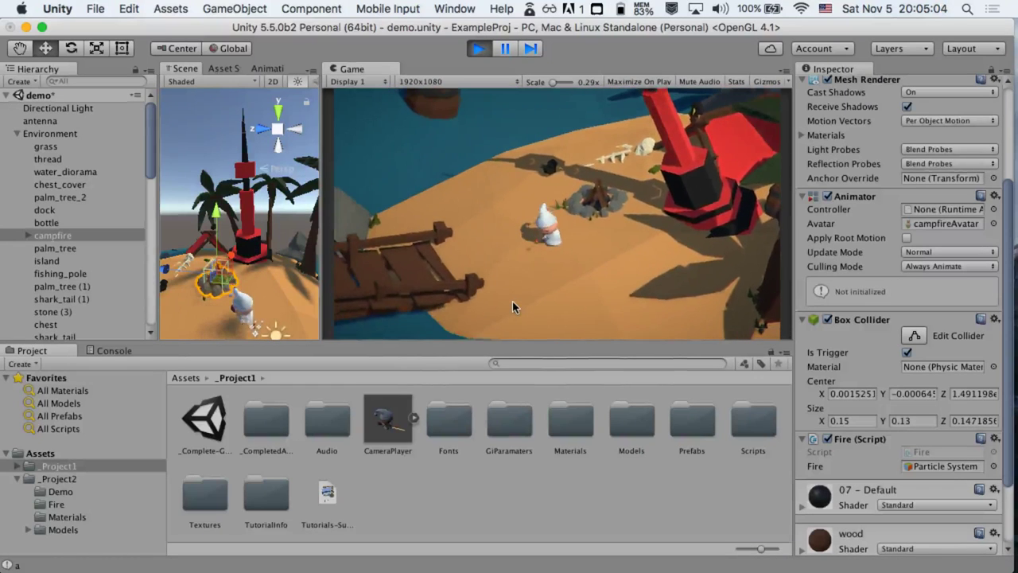
key("w")
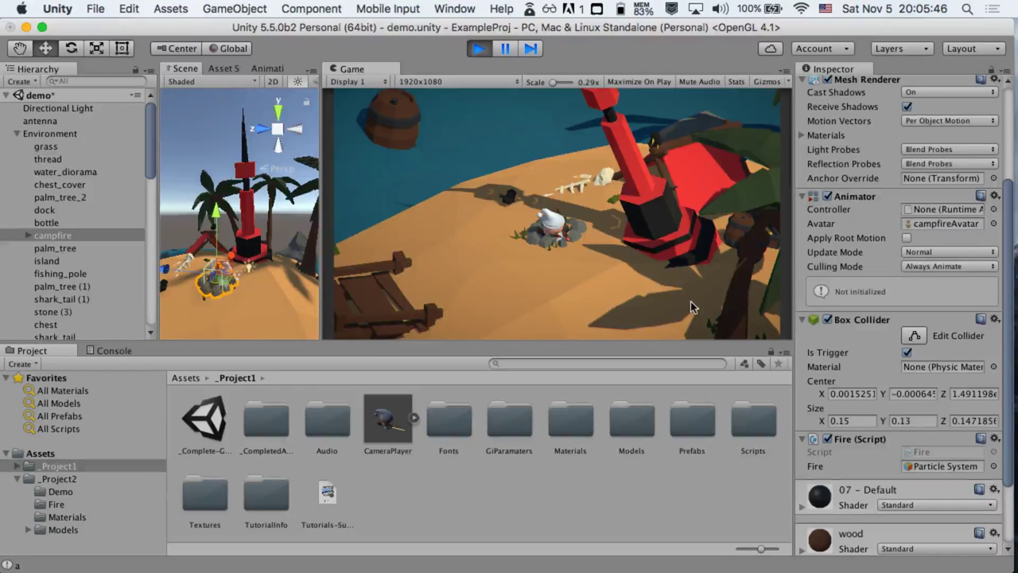
left_click(478, 48)
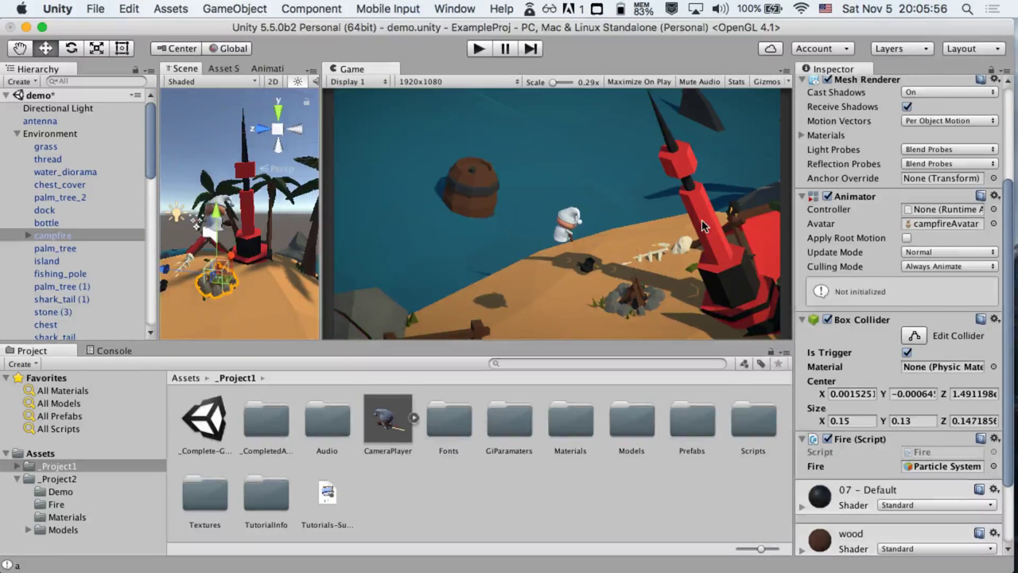
Select the antenna and raise it into the air above the island, shifted sideways along Z, in an enlarged Scene view
left_click(252, 214)
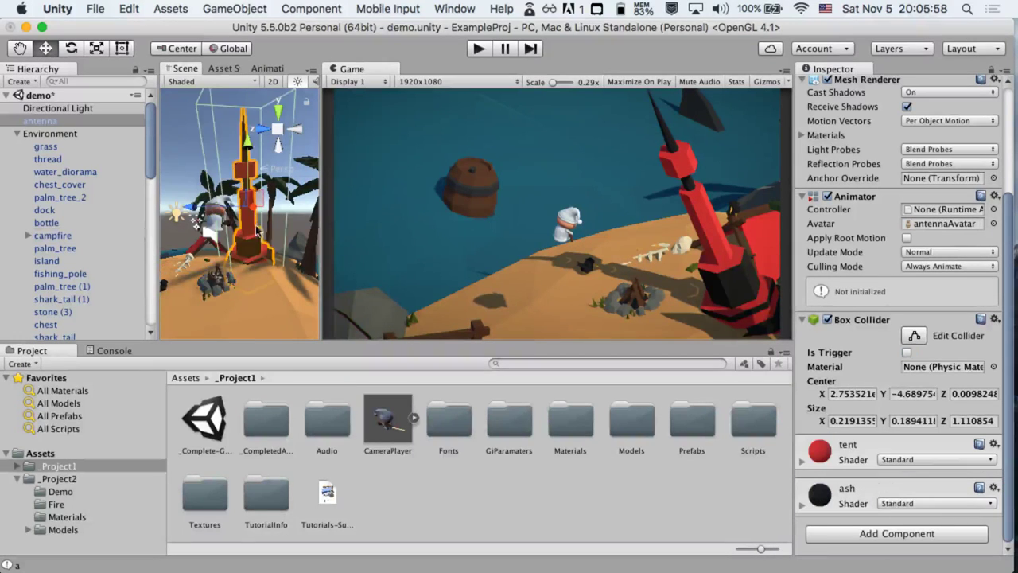
key("f")
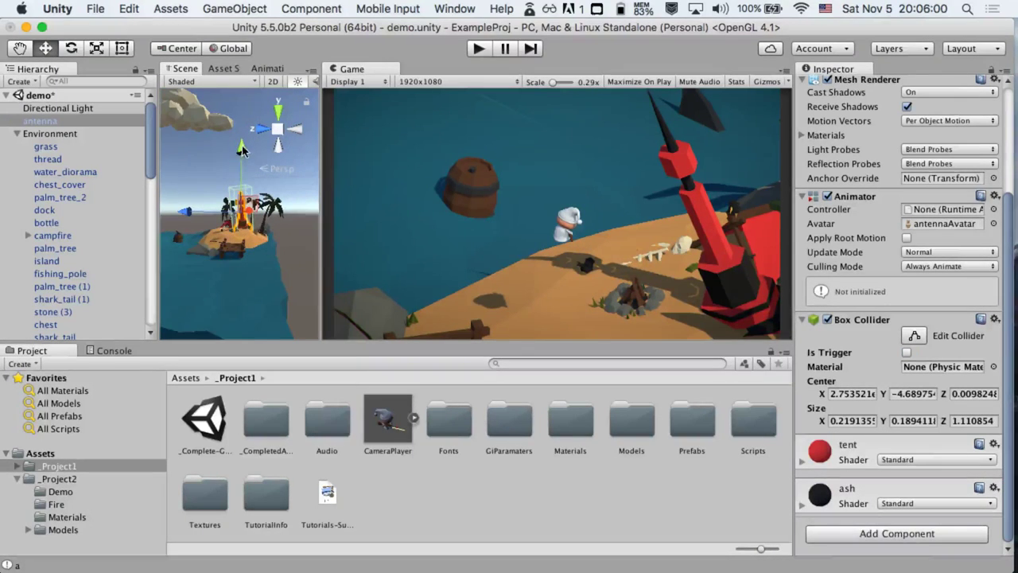
left_click_drag(244, 152, 242, 97)
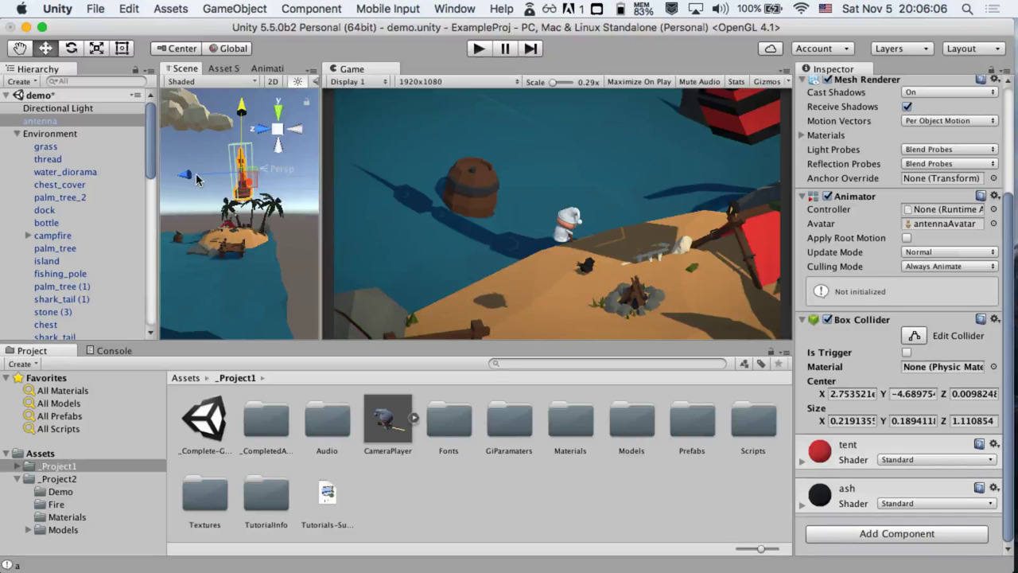
left_click_drag(185, 175, 167, 181)
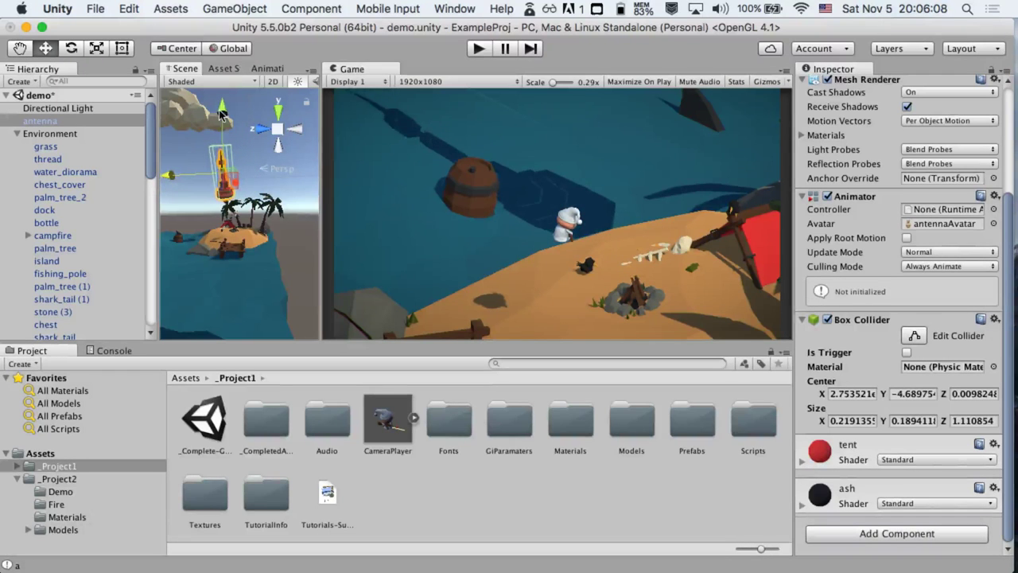
mouse_move(224, 113)
left_mouse_down()
mouse_move(225, 144)
mouse_move(223, 128)
left_mouse_up()
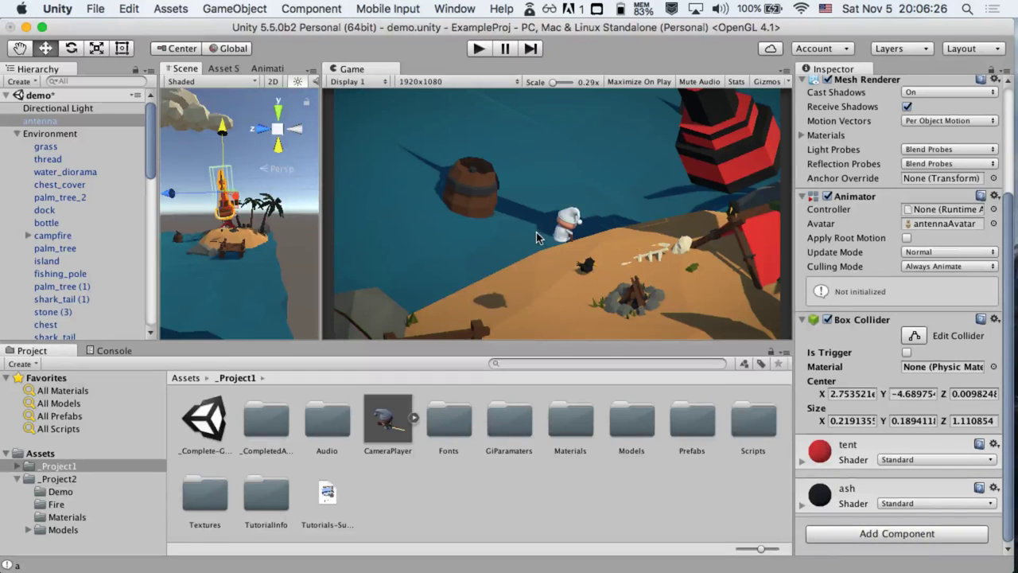
left_click_drag(322, 218, 515, 219)
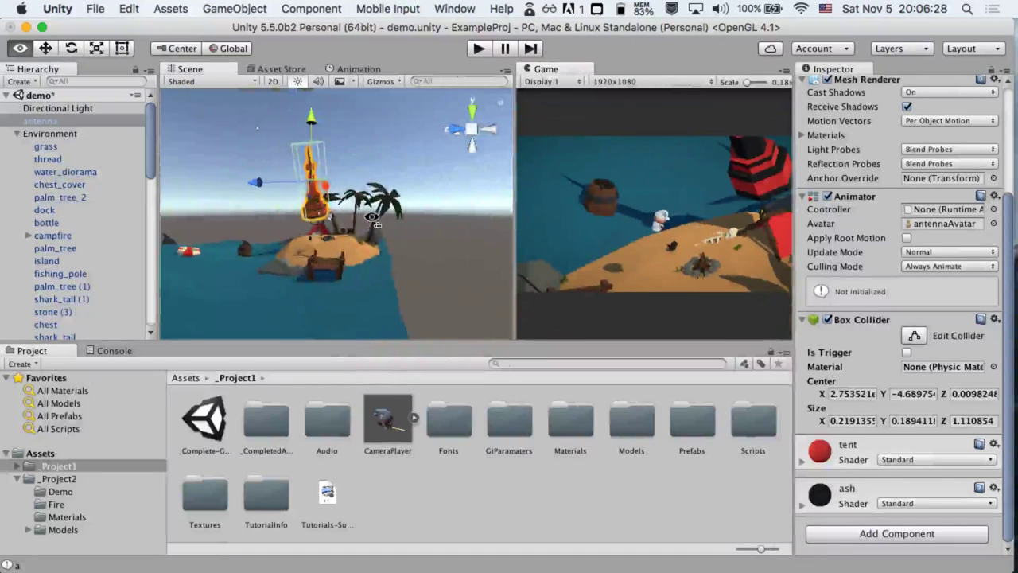
left_click_drag(371, 217, 293, 210, "alt")
left_click_drag(276, 212, 311, 196, "alt")
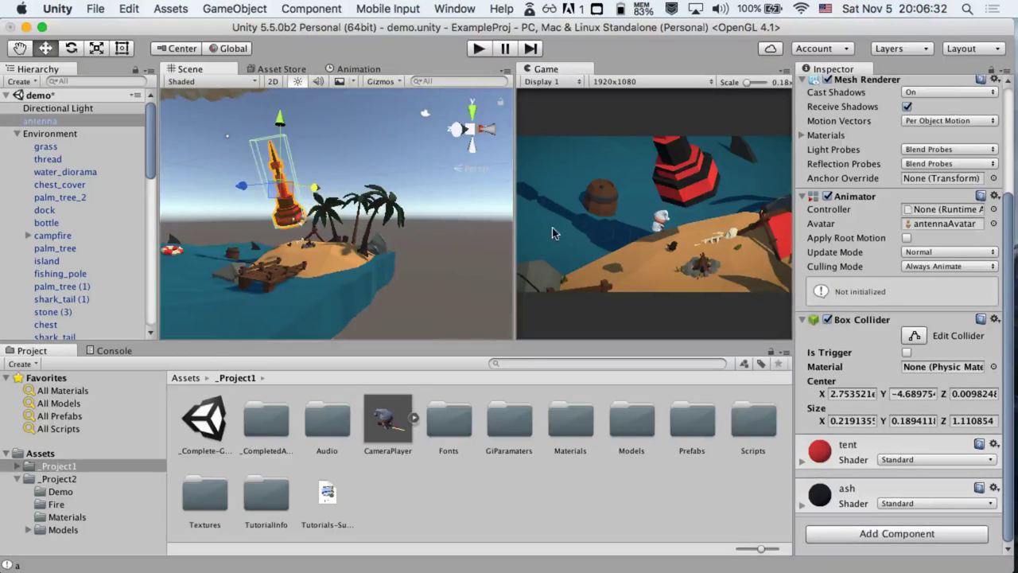
Add a Rigidbody physics component to the antenna
left_click(863, 533)
key("BackSpace")
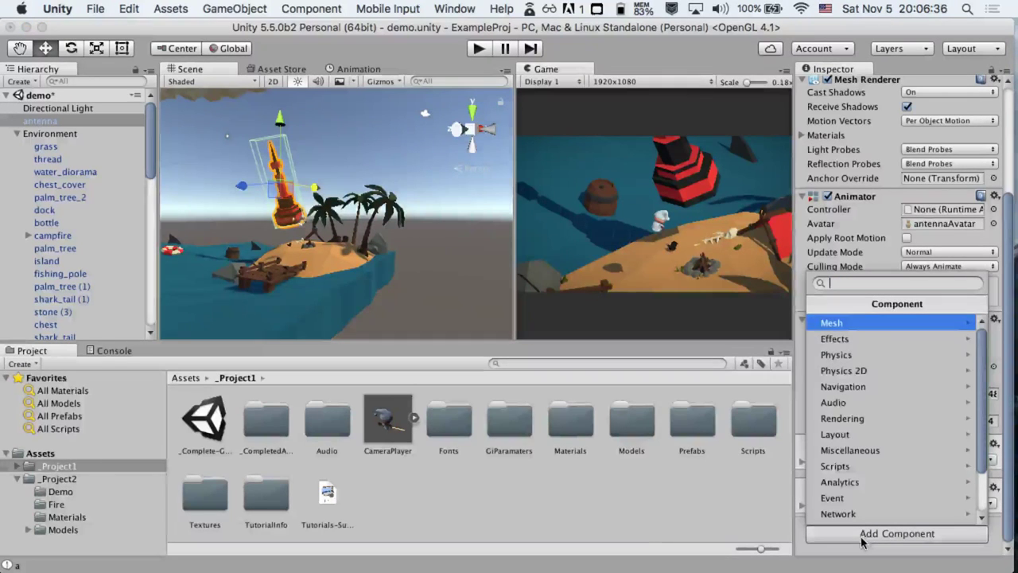
left_click(868, 355)
scroll(880, 416, "down", 2)
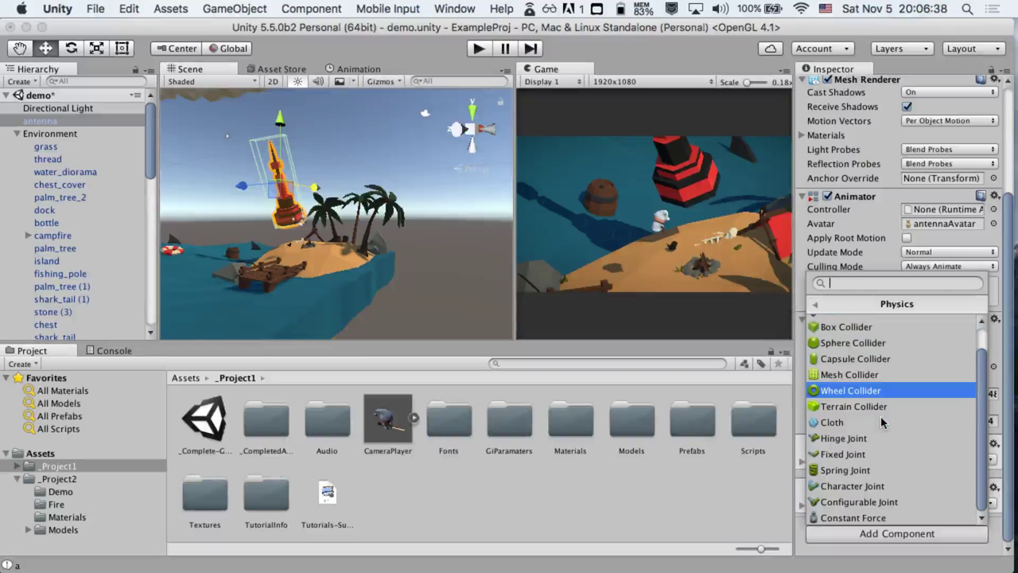
scroll(881, 416, "up", 2)
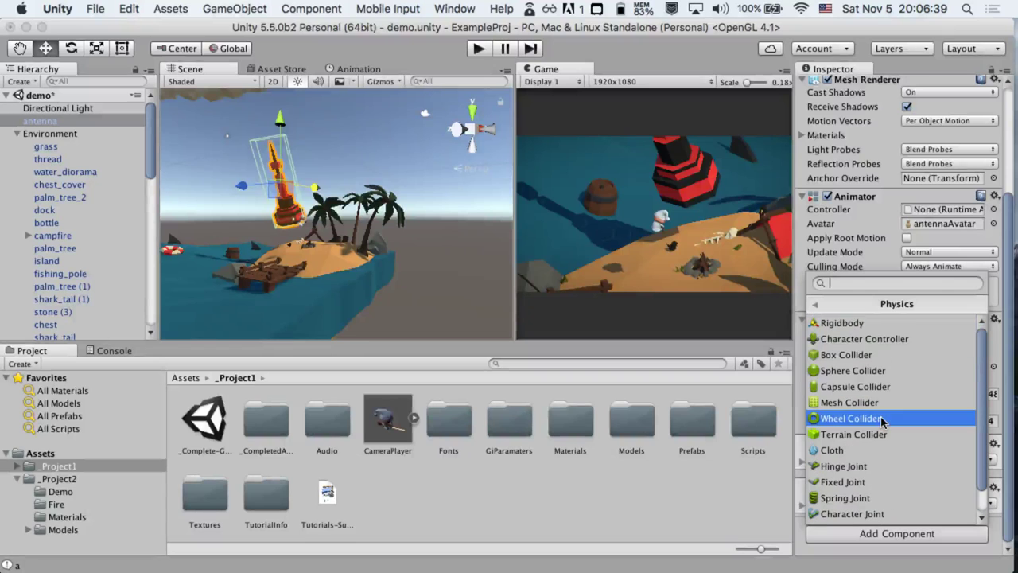
left_click(863, 323)
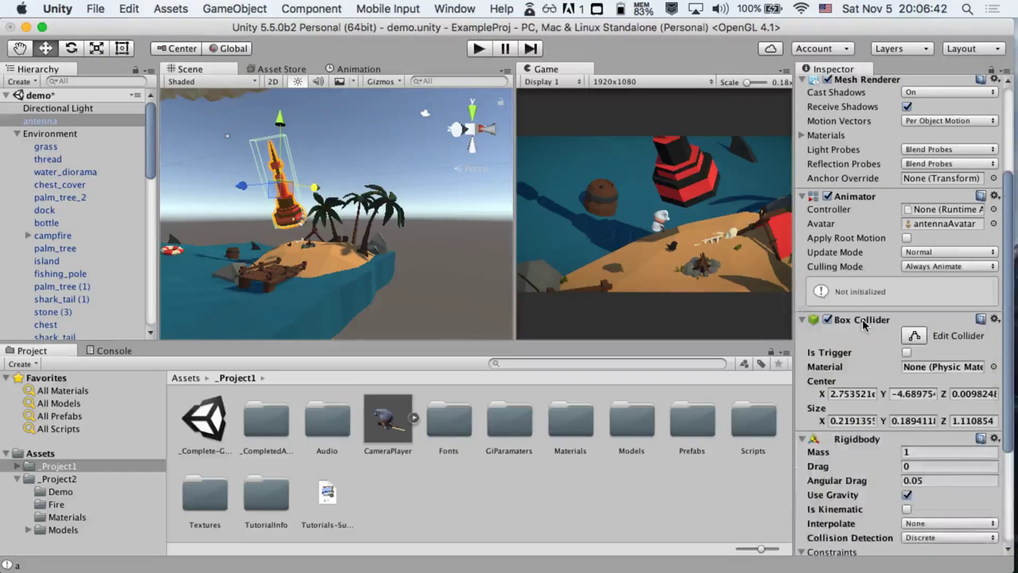
Switch the antenna Rigidbody's Collision Detection to Continuous and return it to Discrete
scroll(886, 499, "down", 5)
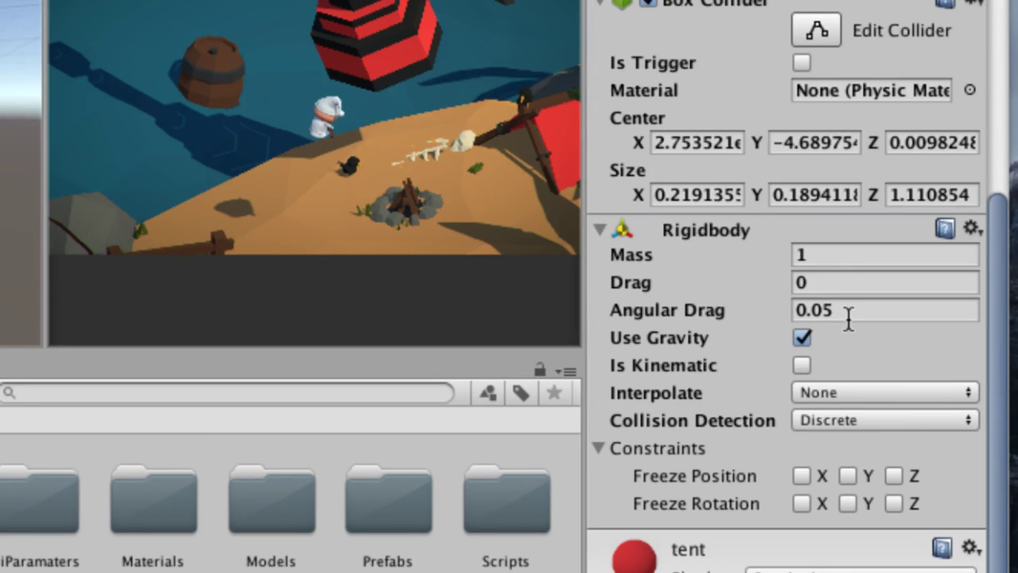
left_click(853, 422)
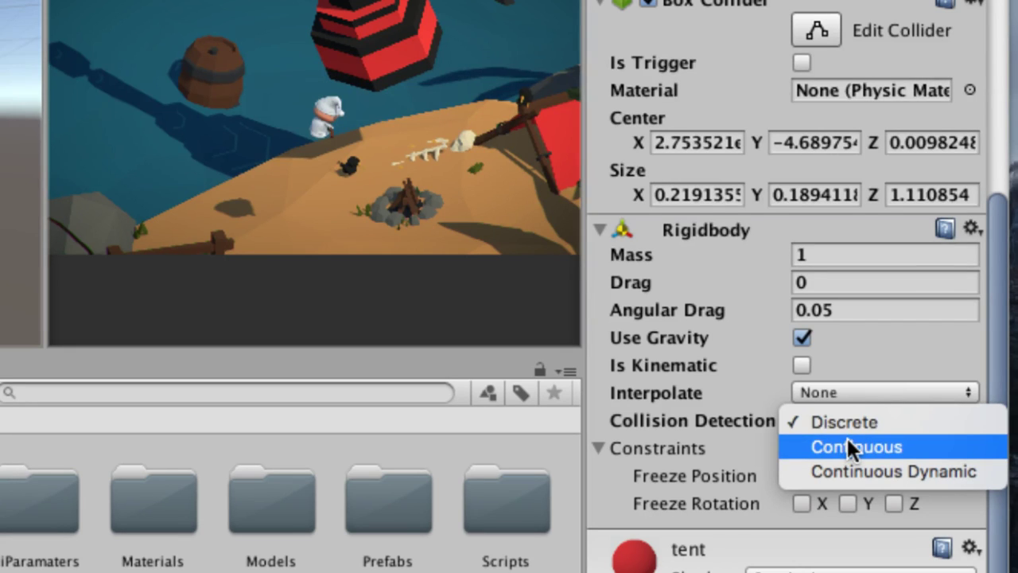
left_click(847, 440)
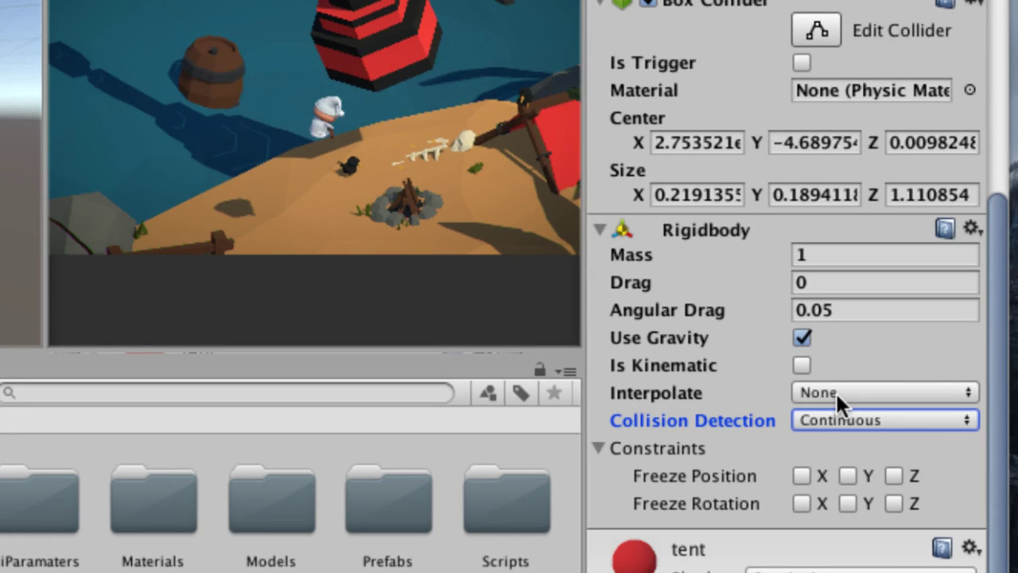
left_click(850, 422)
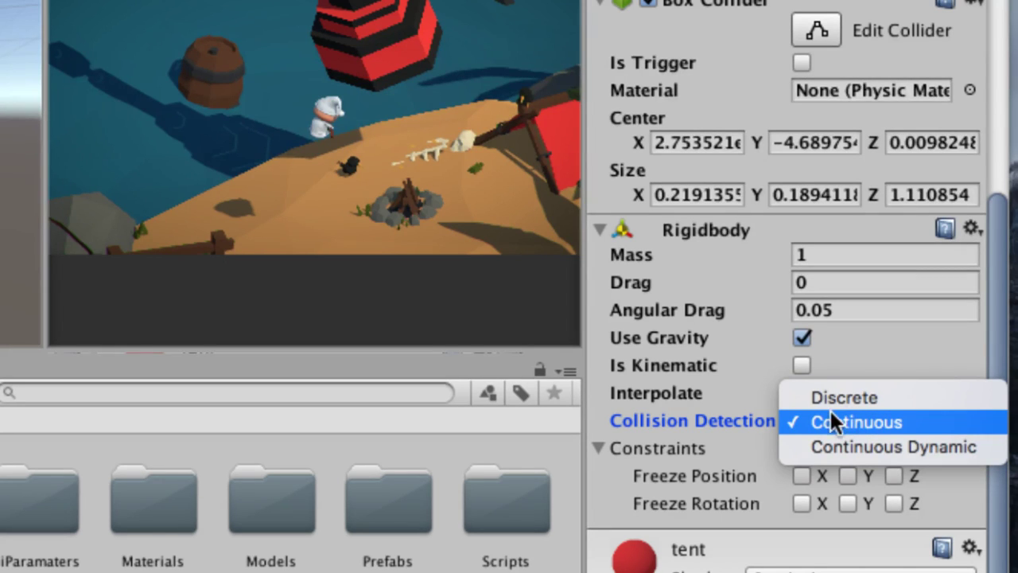
left_click(813, 414)
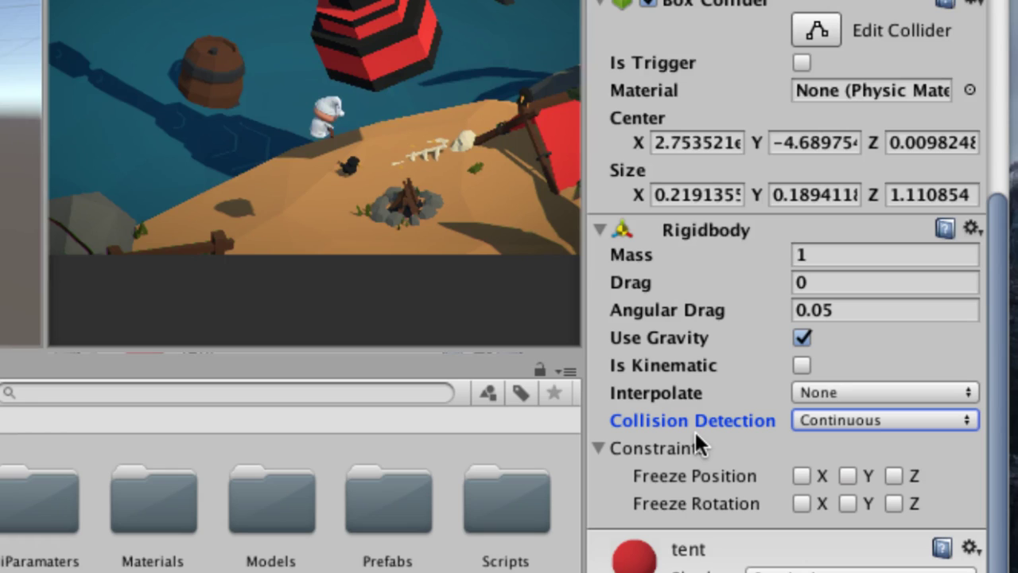
left_click(810, 421)
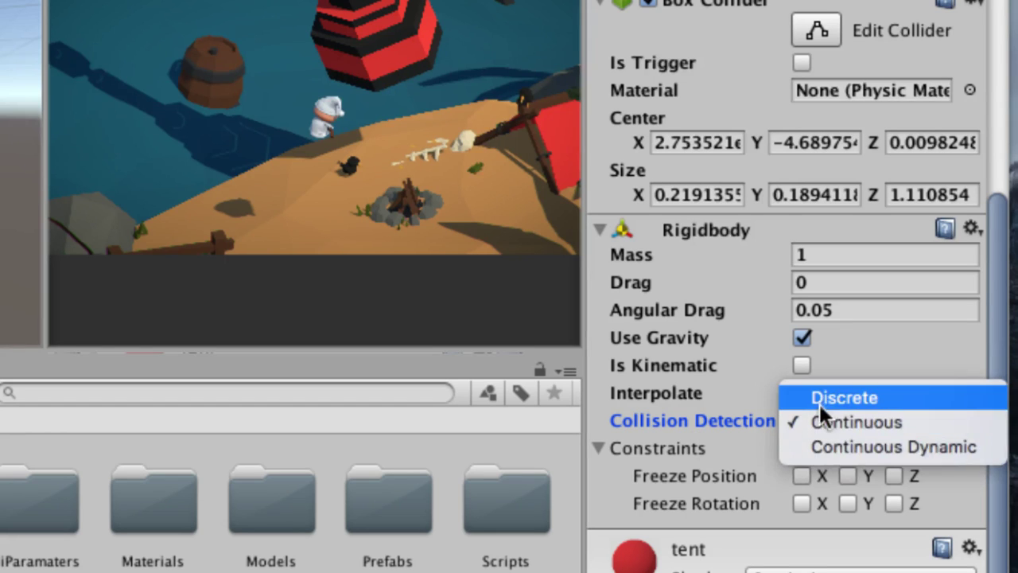
left_click(821, 398)
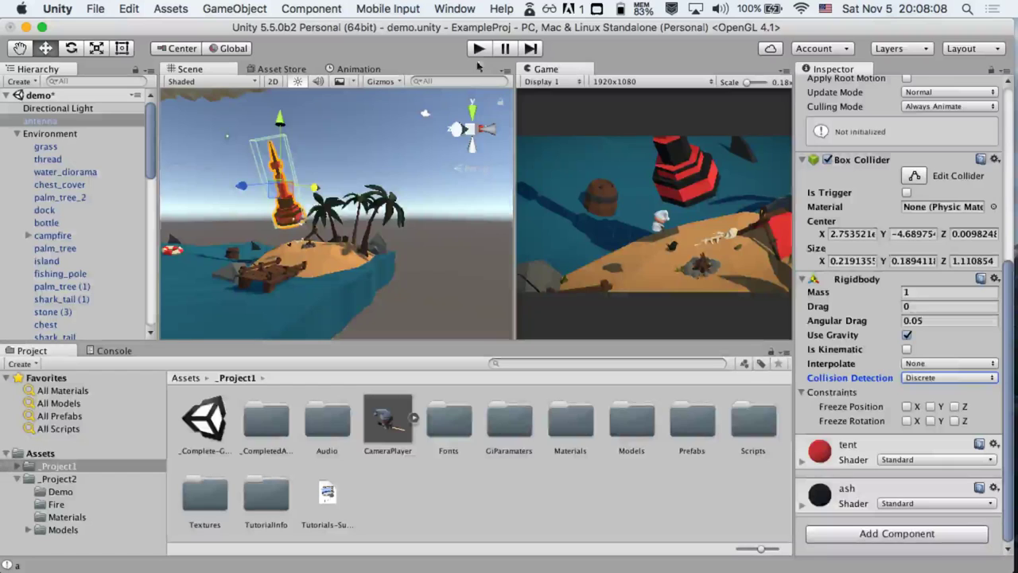
Play-test the antenna's fall with its default mass and again with the Rigidbody Mass set to 1000
left_click(479, 47)
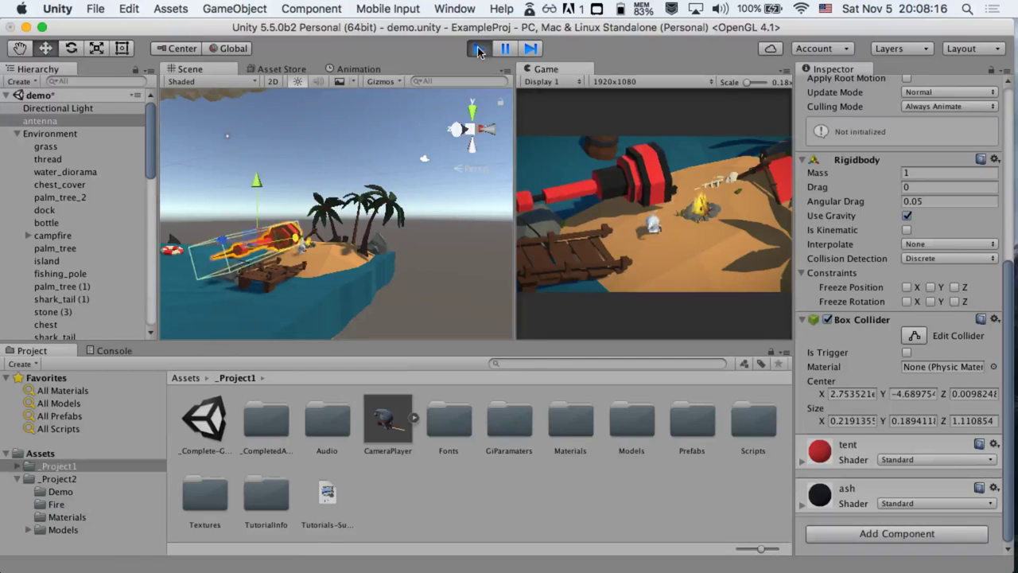
left_click(478, 49)
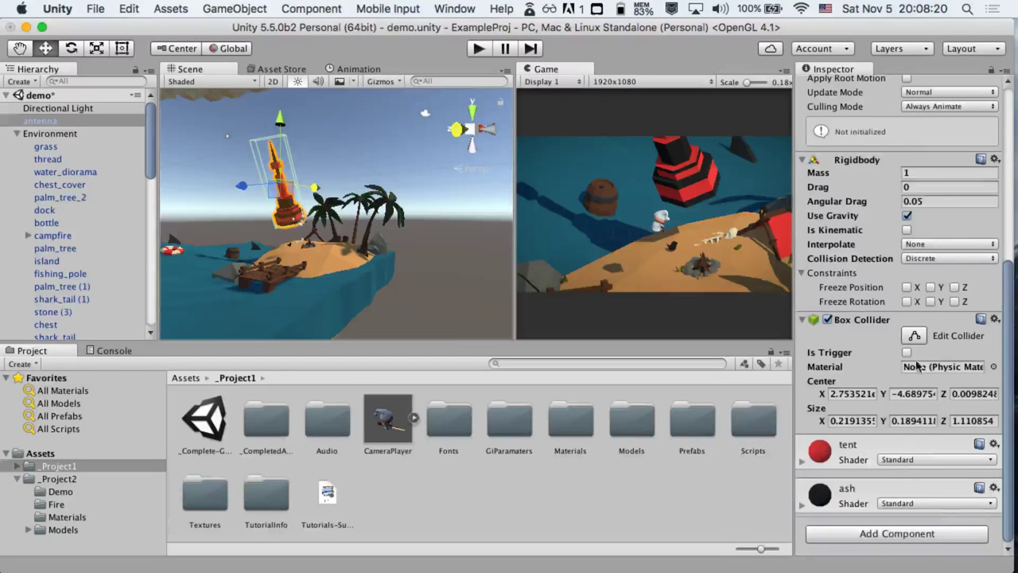
scroll(919, 366, "up", 5)
left_click(937, 390)
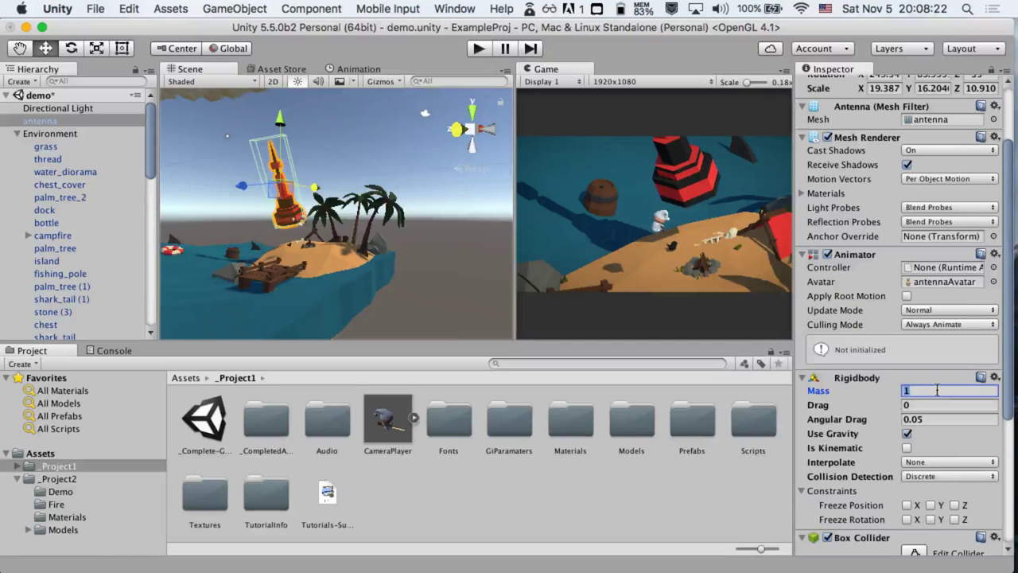
type("1000")
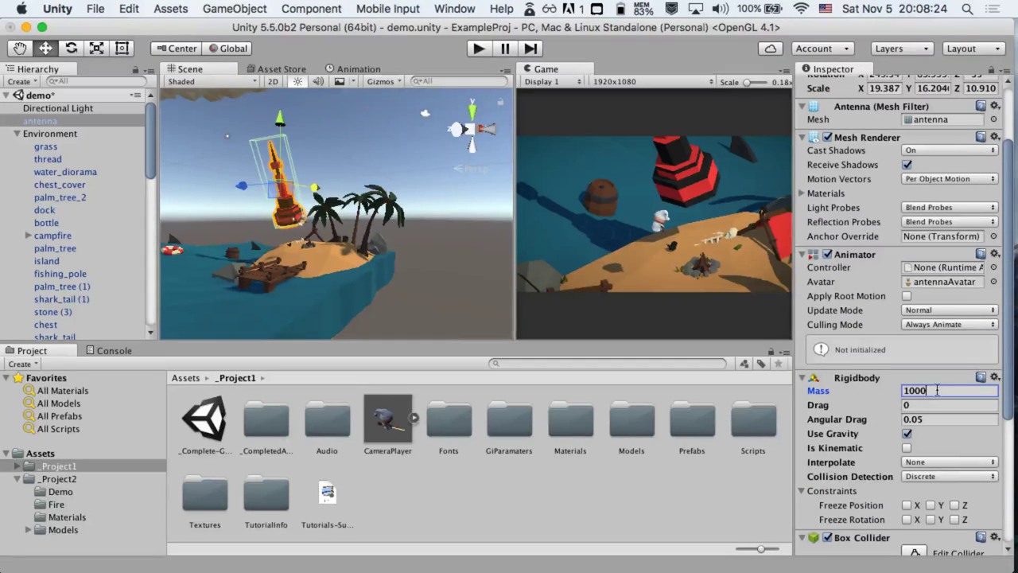
left_click(477, 51)
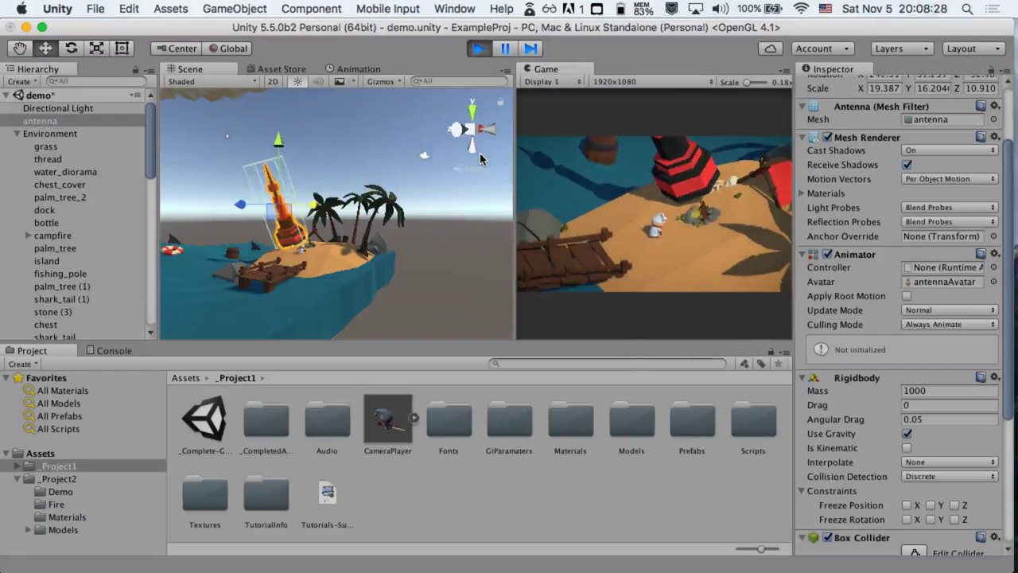
left_click(483, 51)
Set the antenna Rigidbody's Mass to 100000 and play-test its fall
left_click(937, 390)
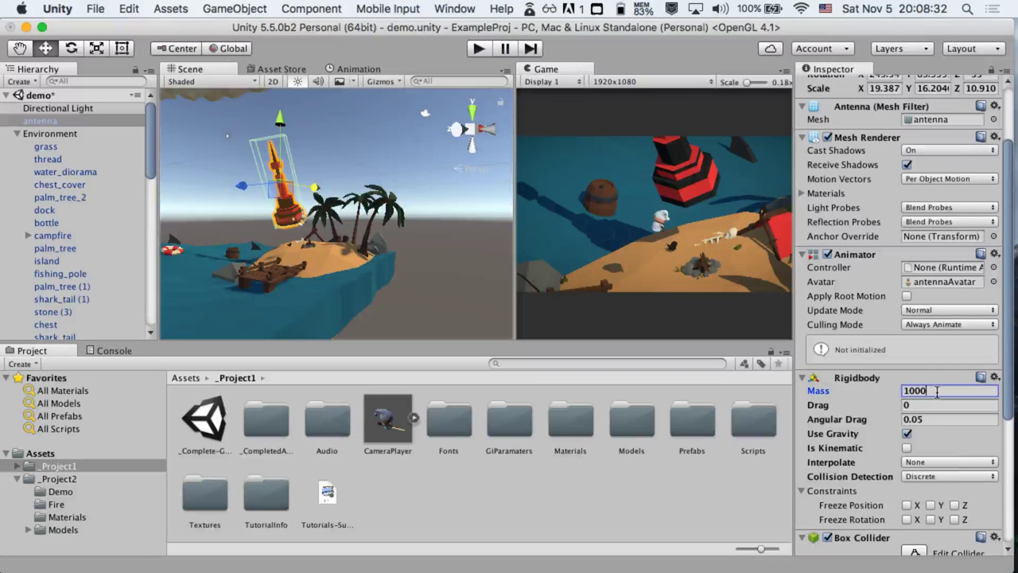
type("00")
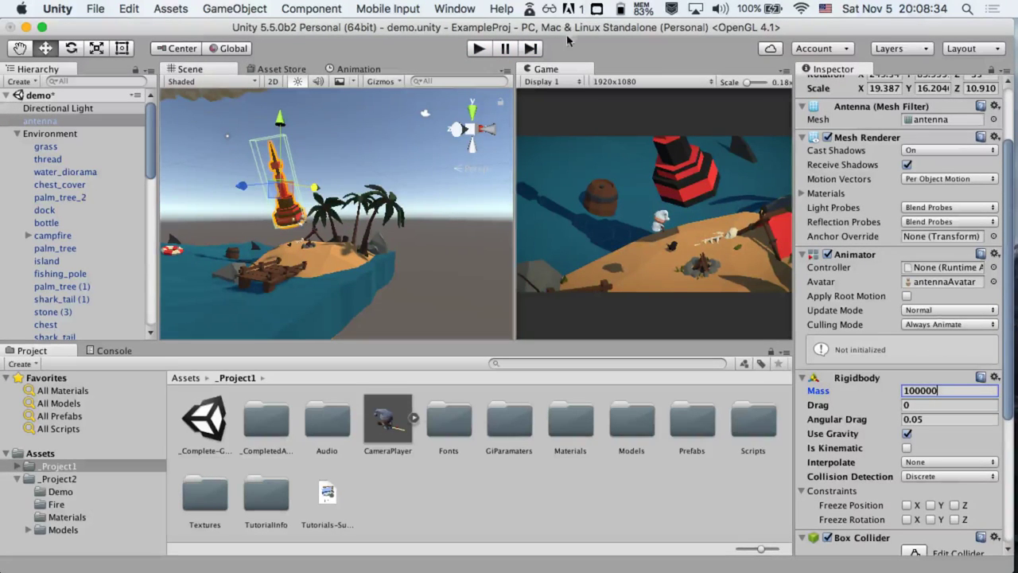
left_click(480, 49)
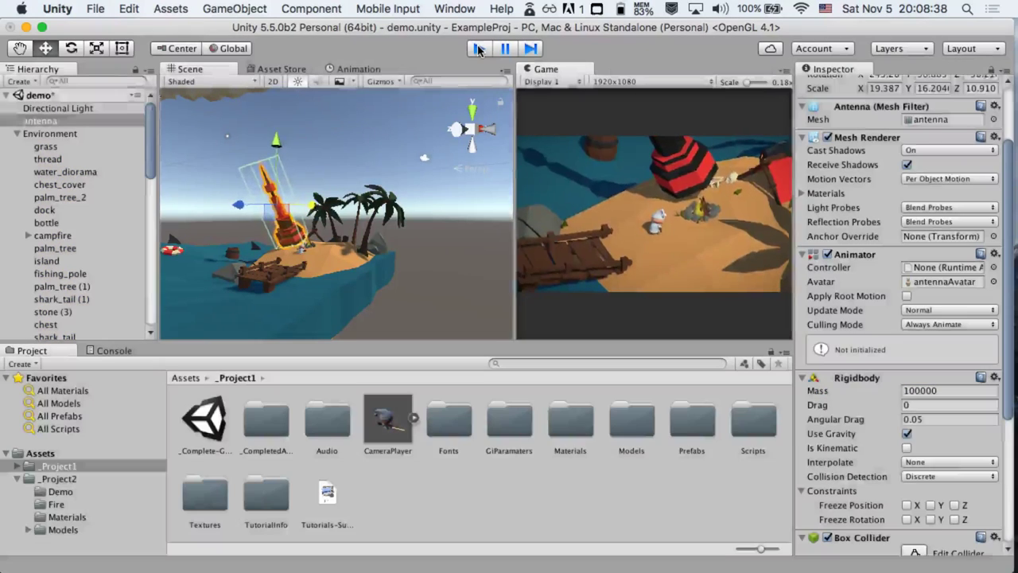
left_click(480, 49)
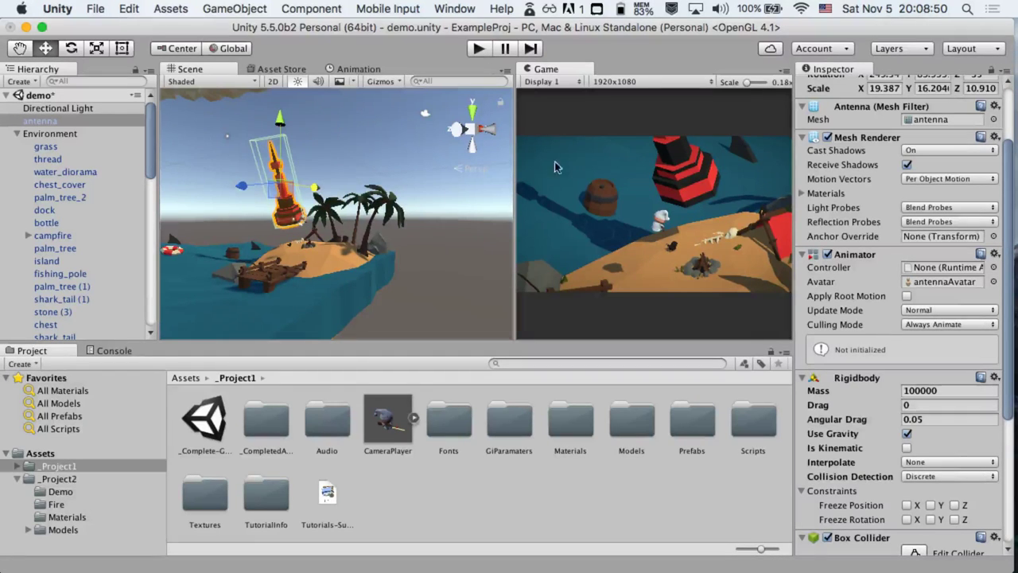
Freeze the antenna Rigidbody's position on X and Z and play-test its fall twice
left_click(951, 390)
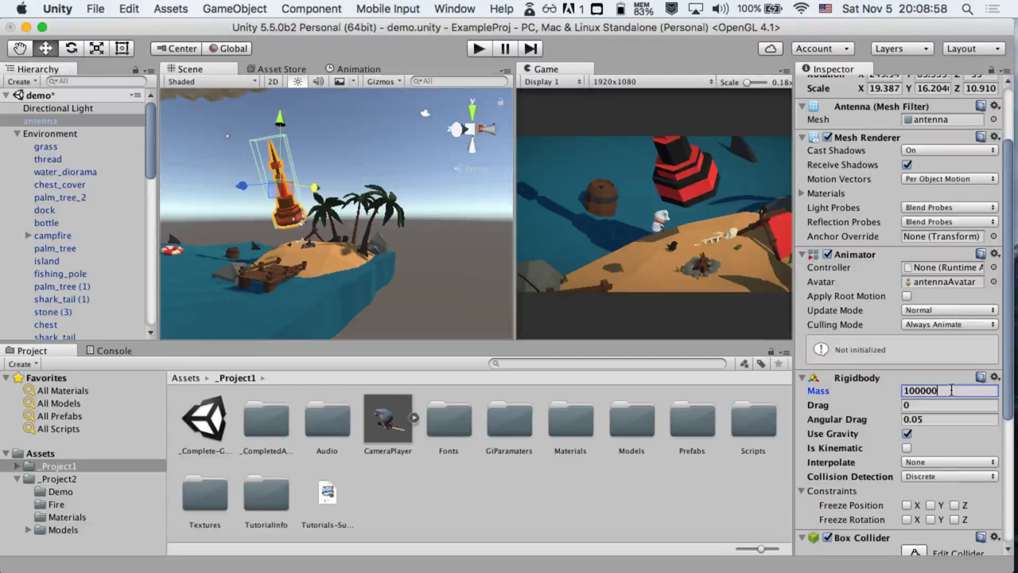
scroll(945, 498, "down", 3)
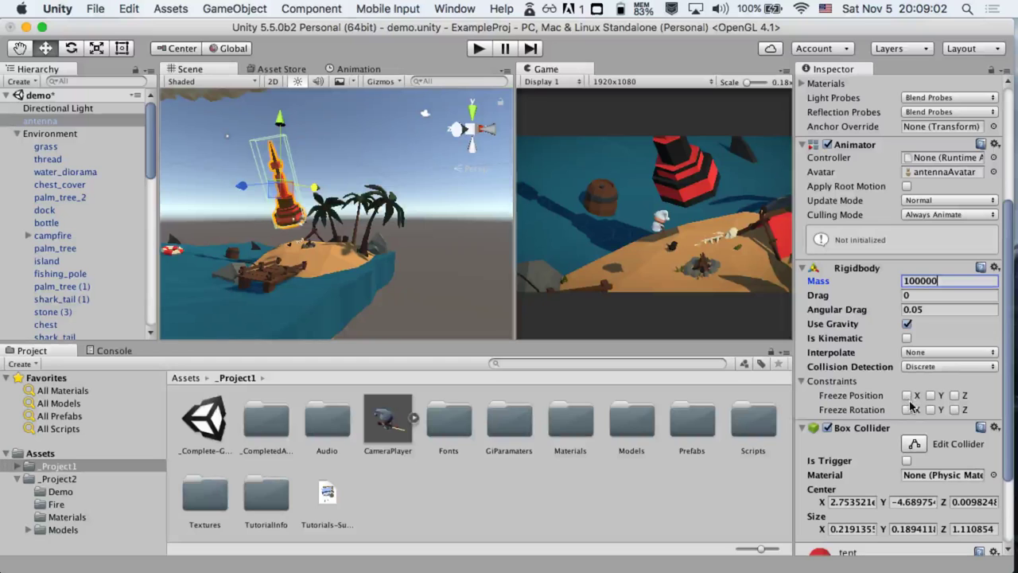
left_click(907, 396)
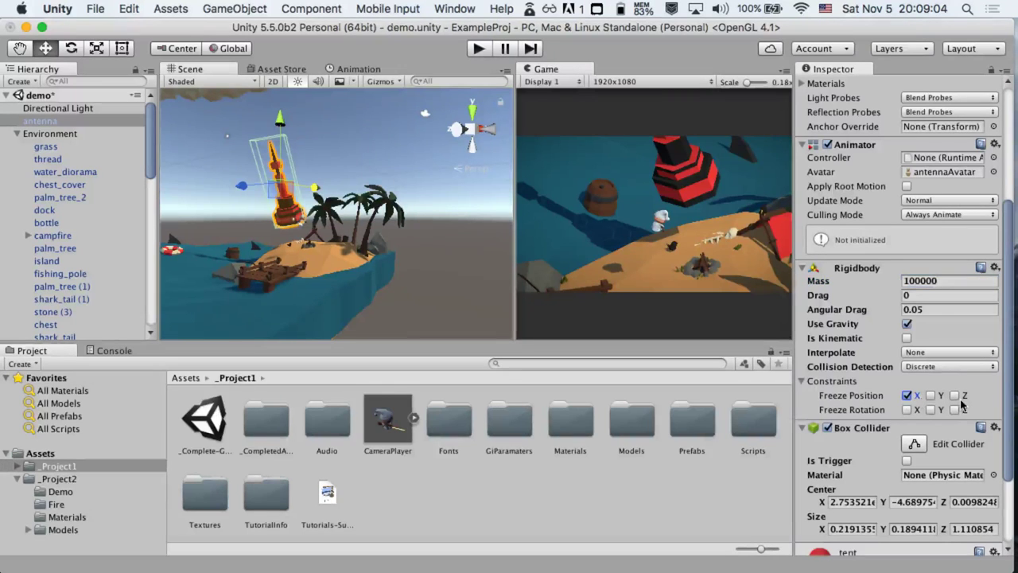
left_click(955, 396)
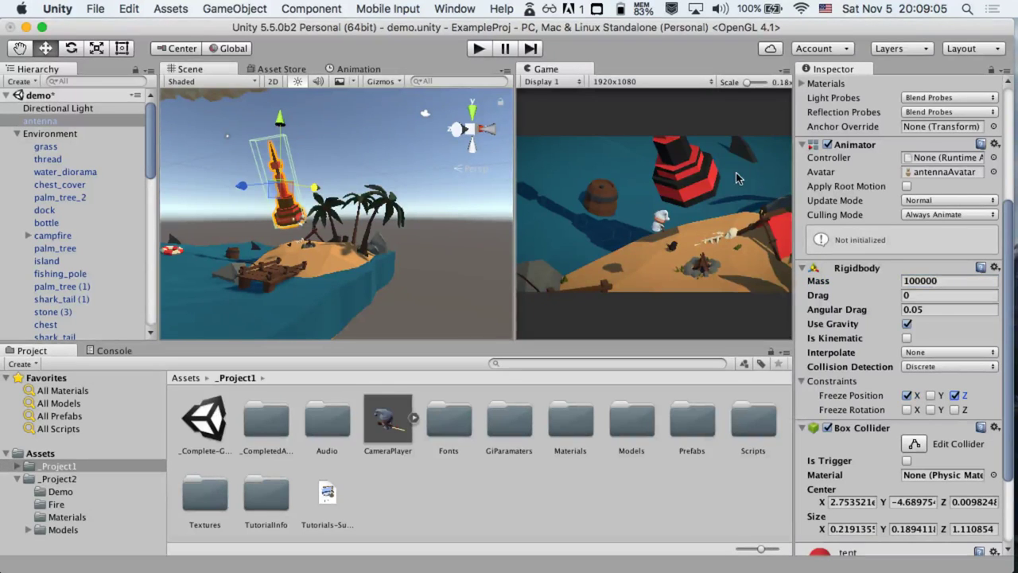
left_click(478, 50)
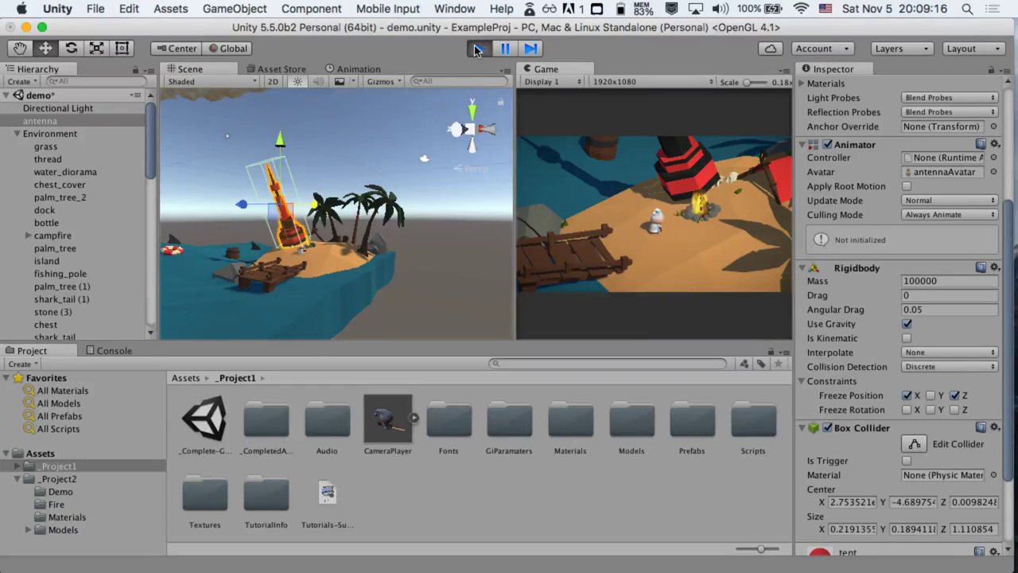
left_click(477, 48)
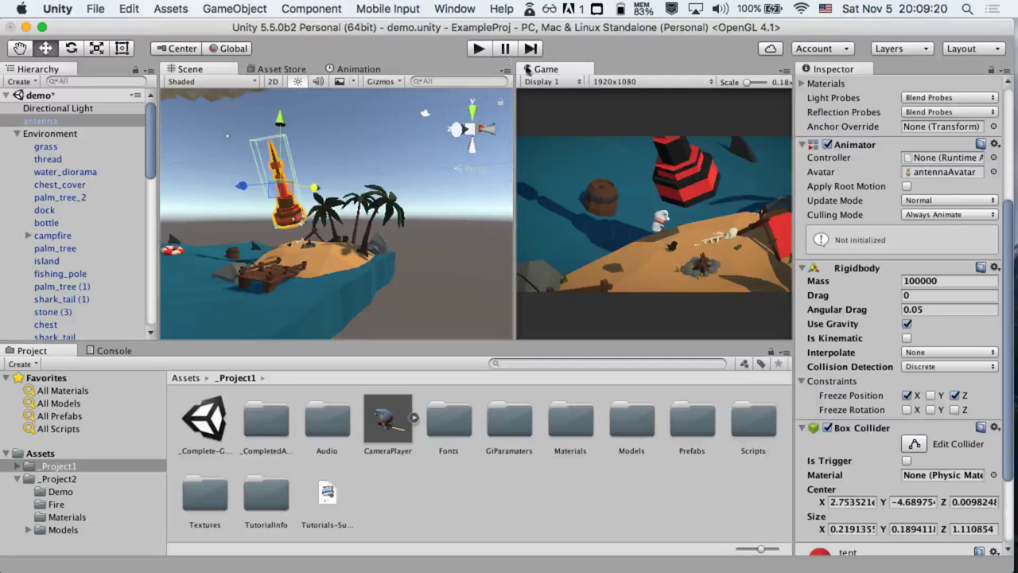
left_click(477, 49)
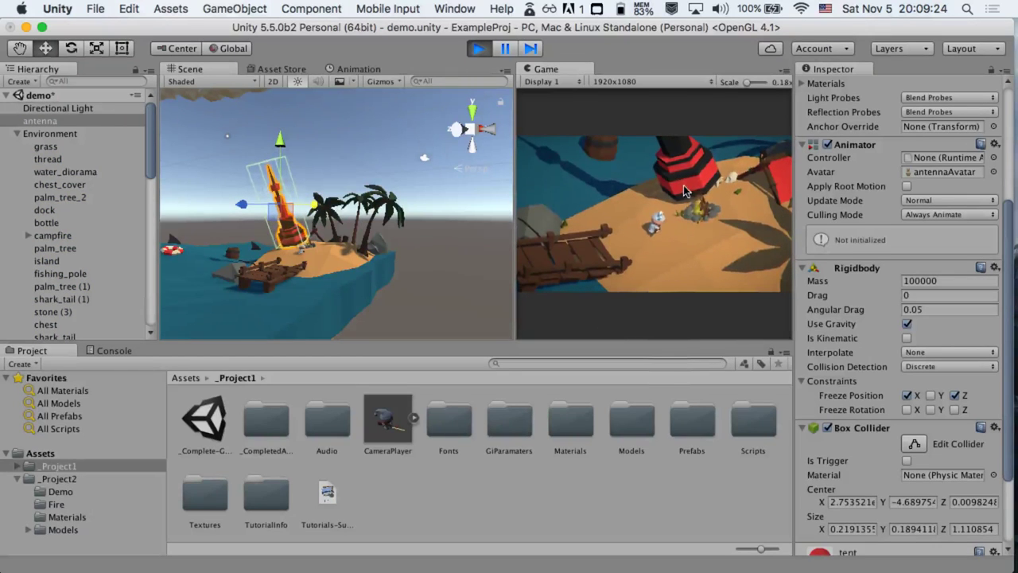
left_click(478, 49)
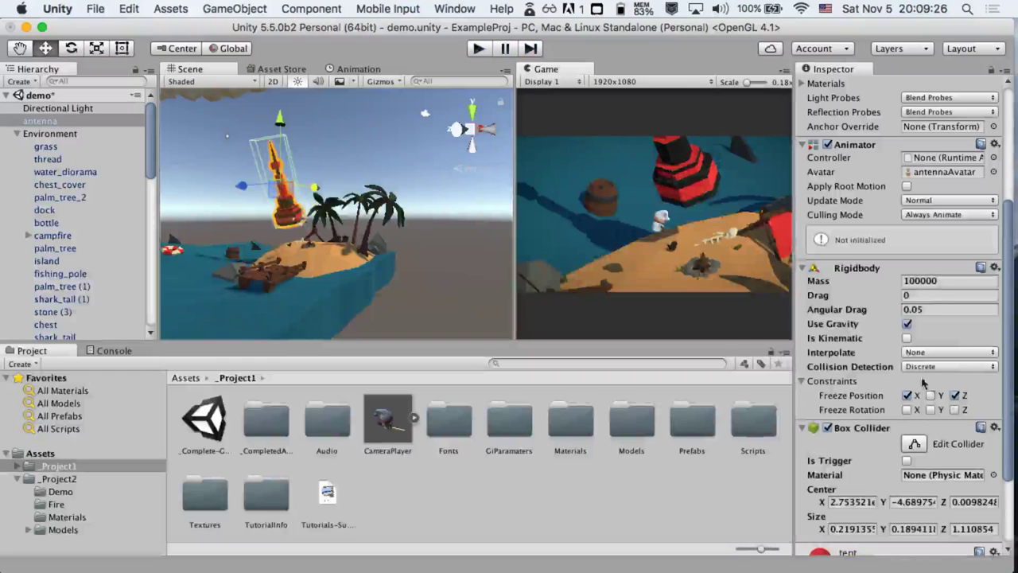
Freeze the antenna Rigidbody's rotation on X, Y and Z and play-test its fall
left_click(907, 410)
left_click(931, 409)
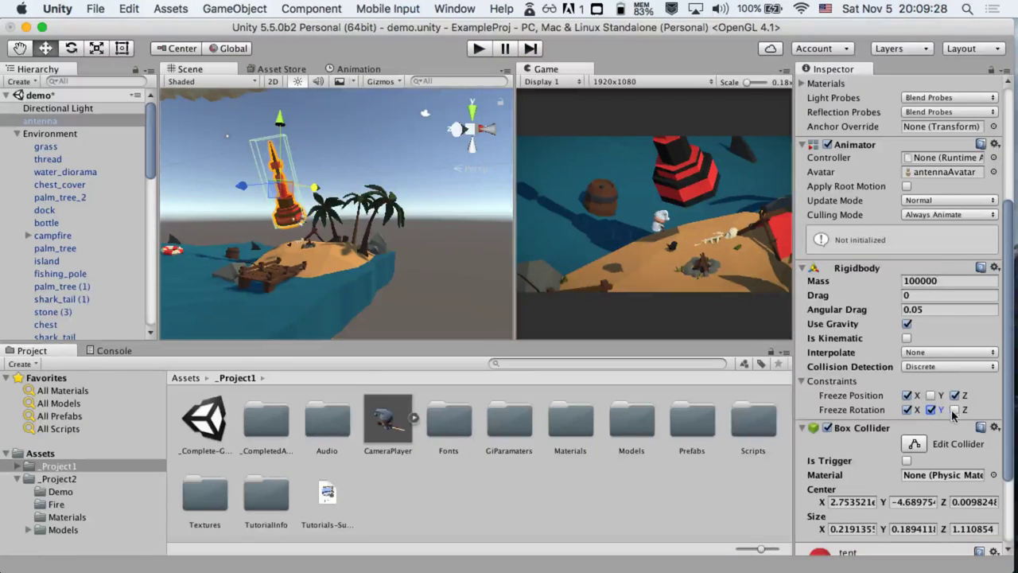
left_click(955, 410)
left_click(479, 49)
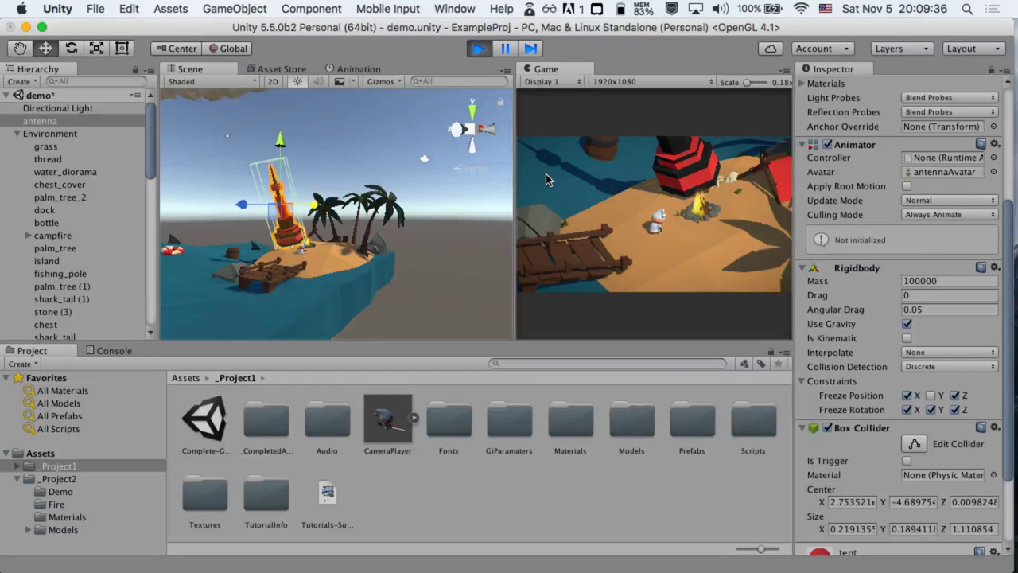
left_click(480, 48)
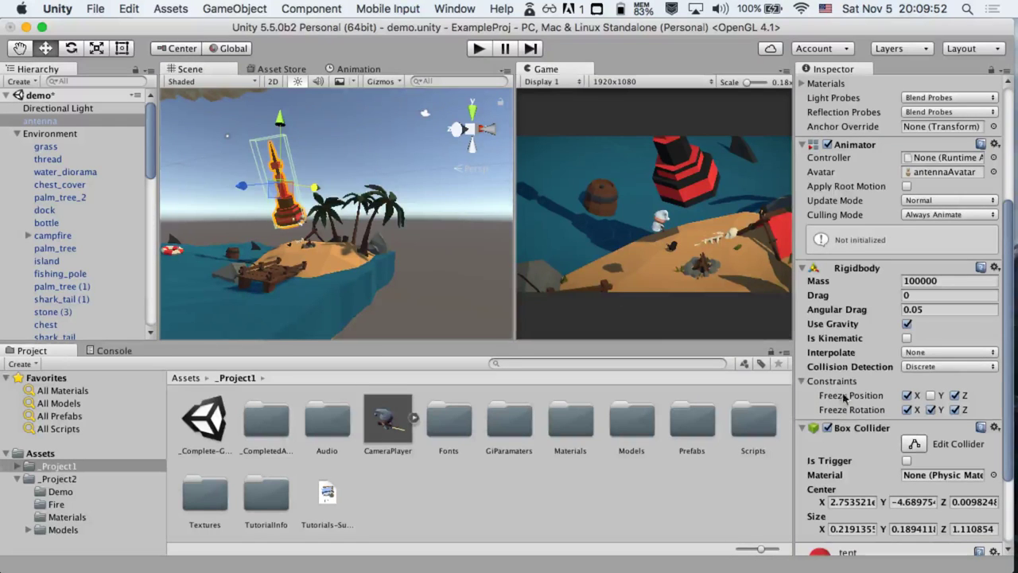
Play-test the antenna's fall with its Box Collider disabled and re-enable the collider
left_click(829, 428)
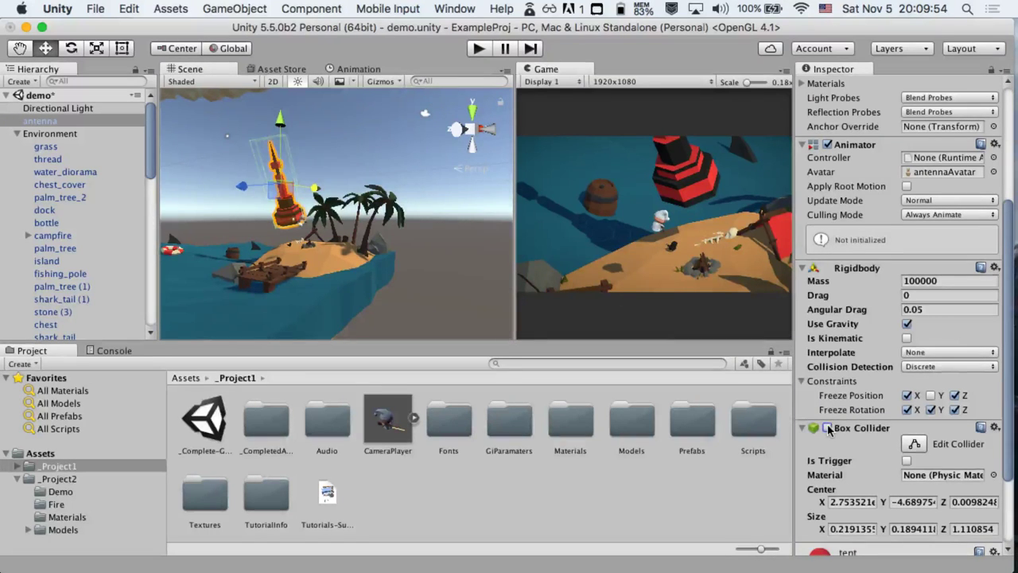
scroll(830, 230, "down", 3)
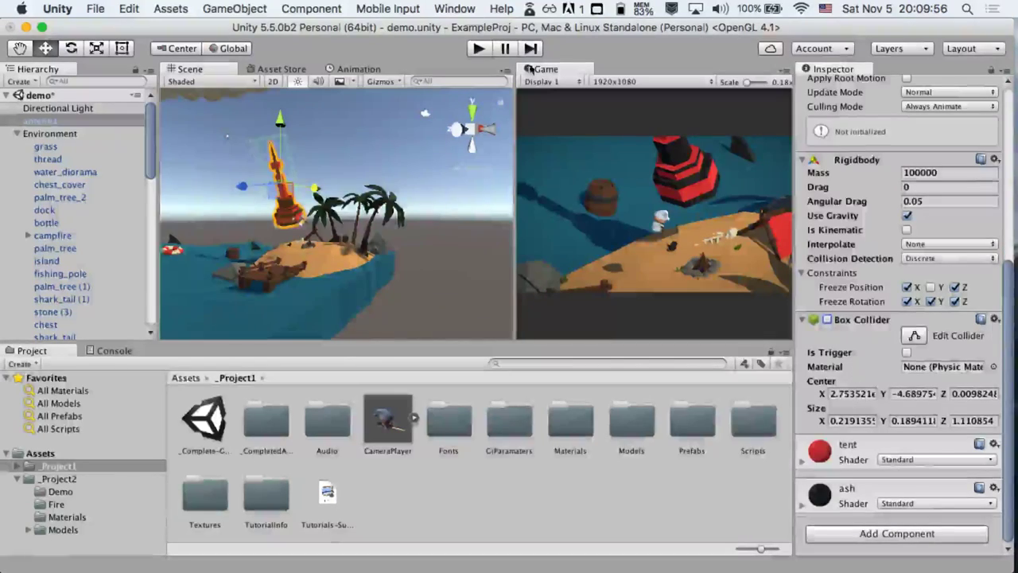
left_click(477, 49)
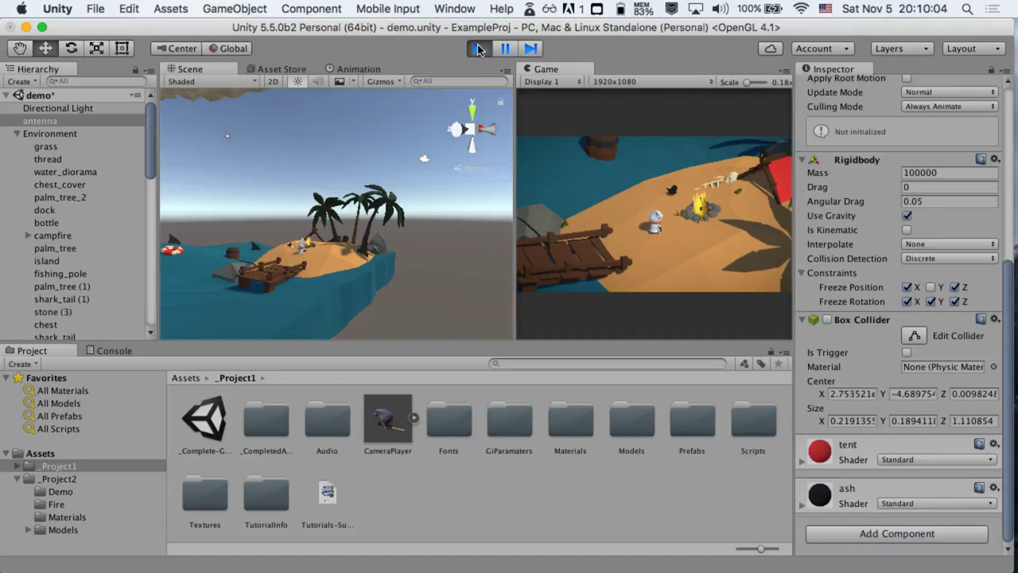
left_click(478, 50)
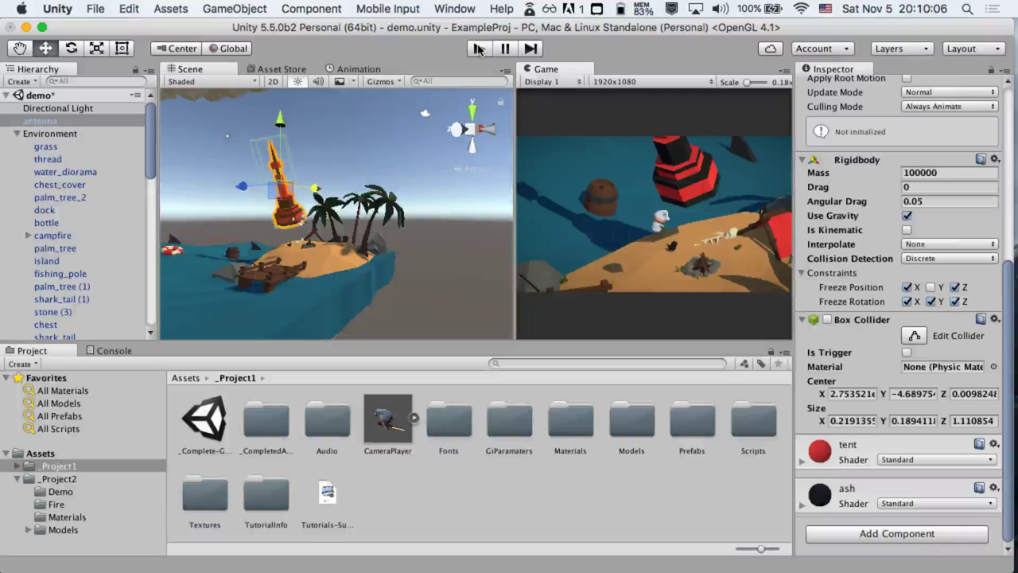
left_click(828, 319)
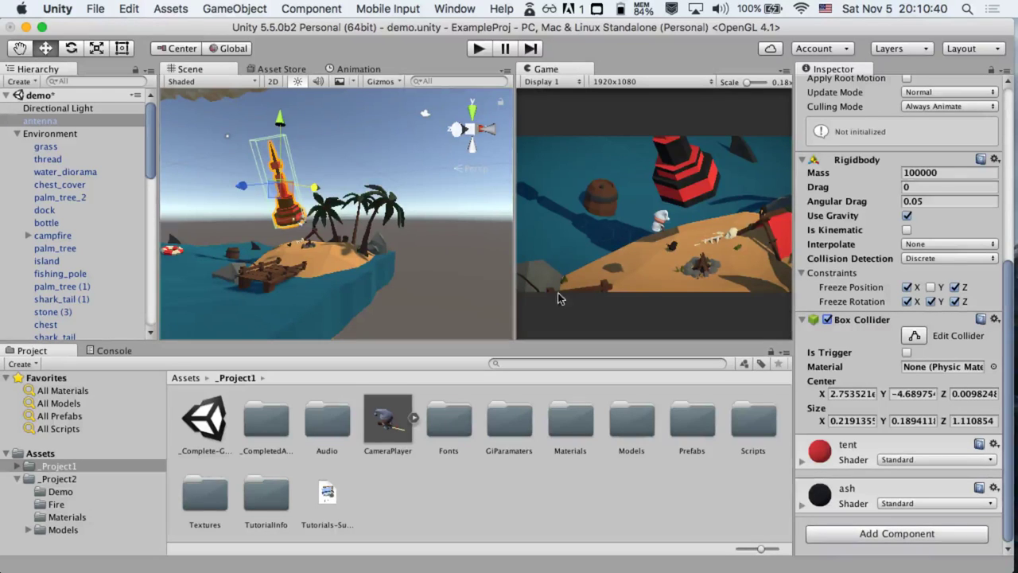
Collapse the Environment group, duplicate the antenna and move the copy away from the original along X
left_click(16, 134)
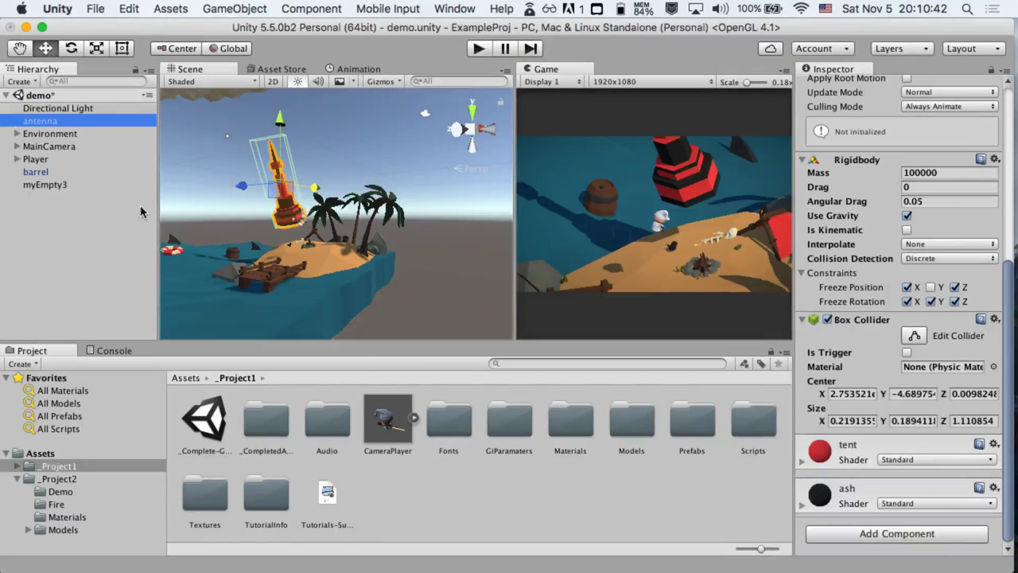
right_click(51, 125)
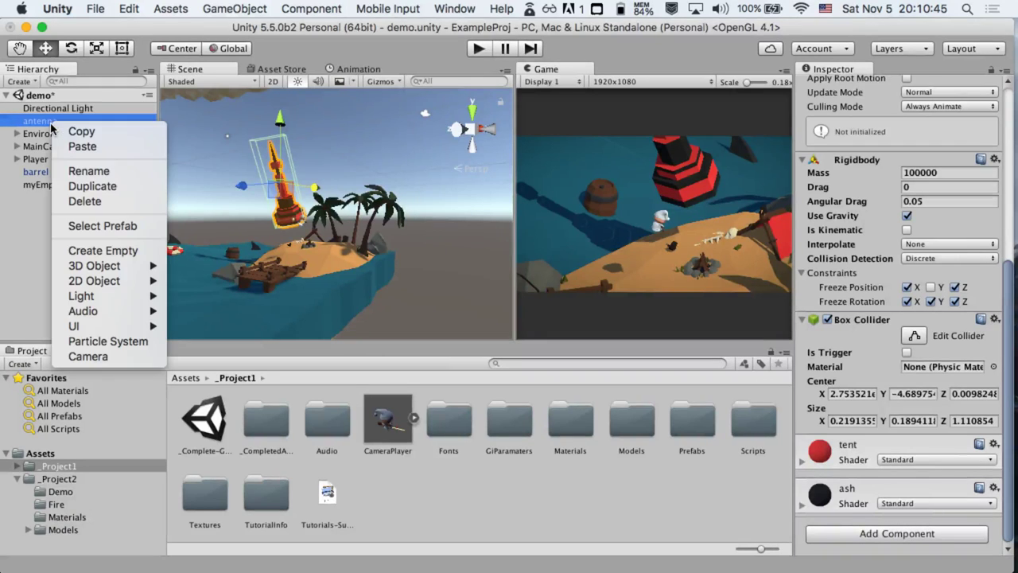
left_click(130, 189)
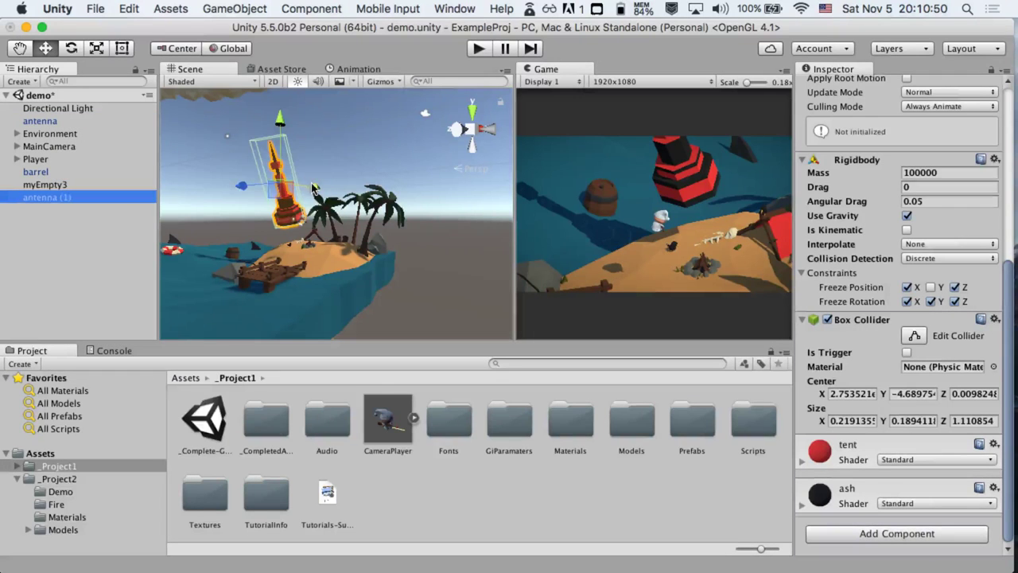
left_click_drag(313, 186, 270, 215)
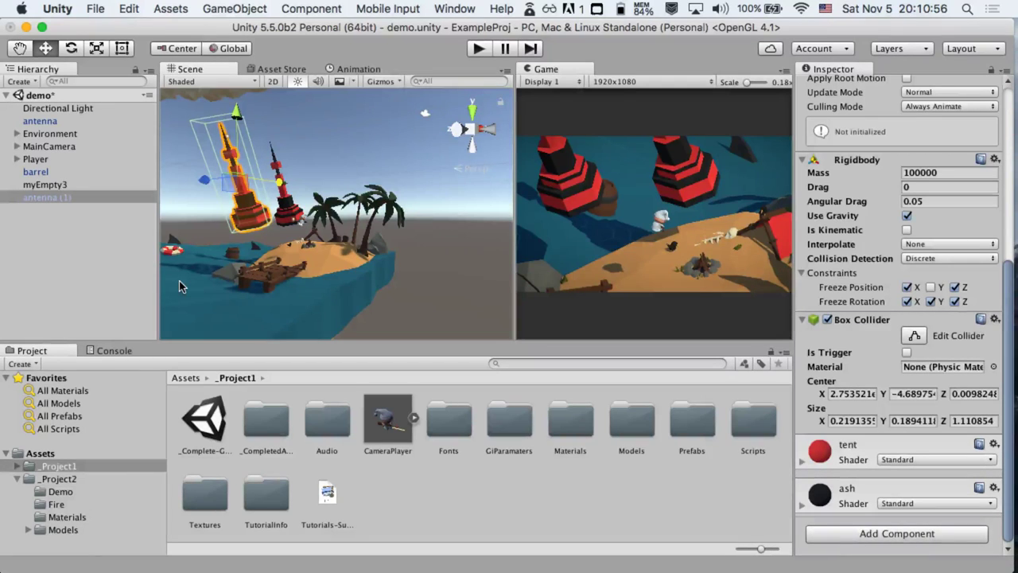
Duplicate the antenna copy many times in place and delete all the antenna copies
key("super+d")
key("super+d")
key("super+d")
key("super+d")
key("super+d")
key("super+d")
key("super+d")
key("super+d")
key("super+d")
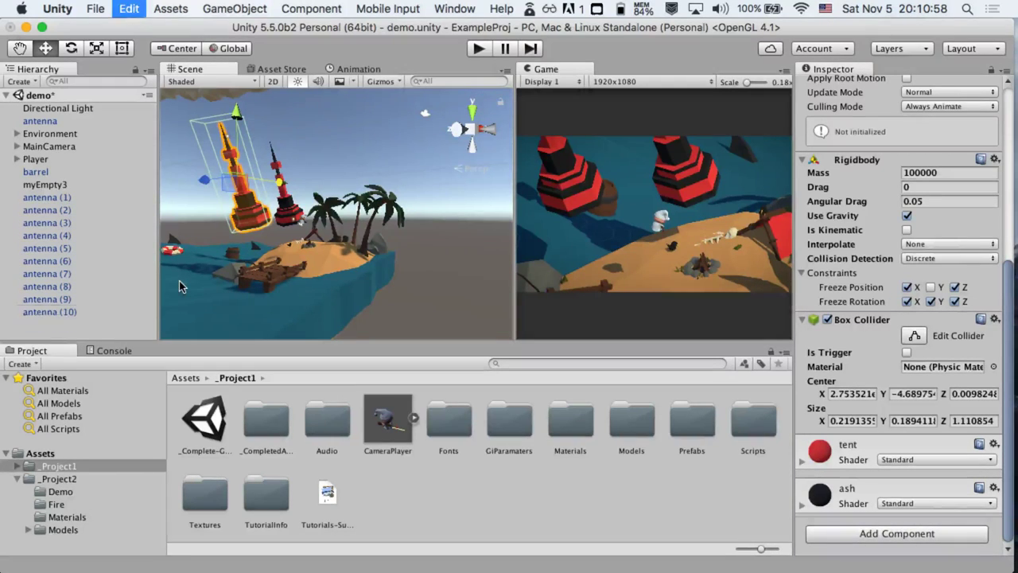
key("super+d")
key("super+d")
left_click(59, 196, "shift")
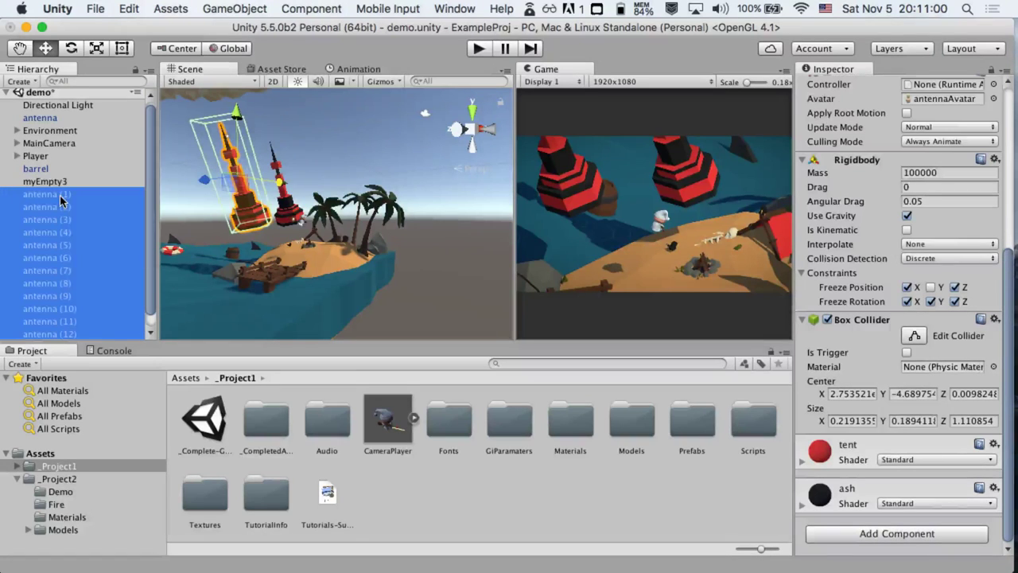
key("super+BackSpace")
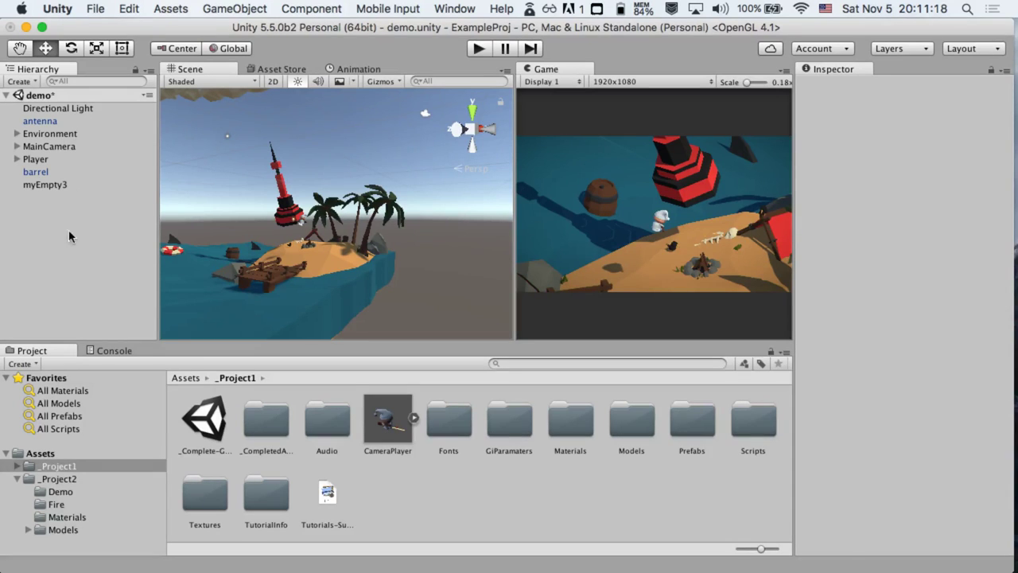
Duplicate the original antenna twice and delete both copies
left_click(46, 122)
key("super+d")
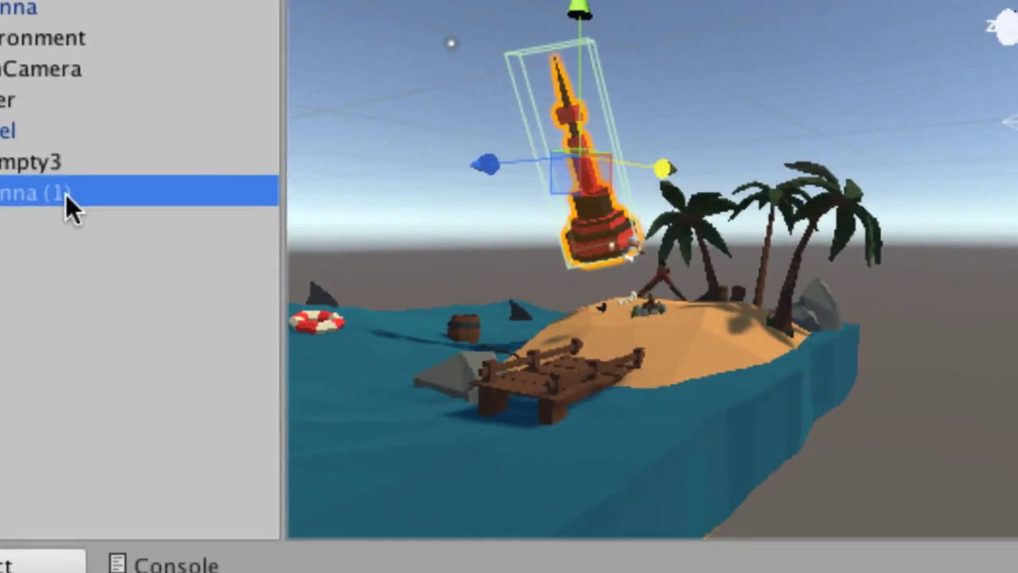
key("super+d")
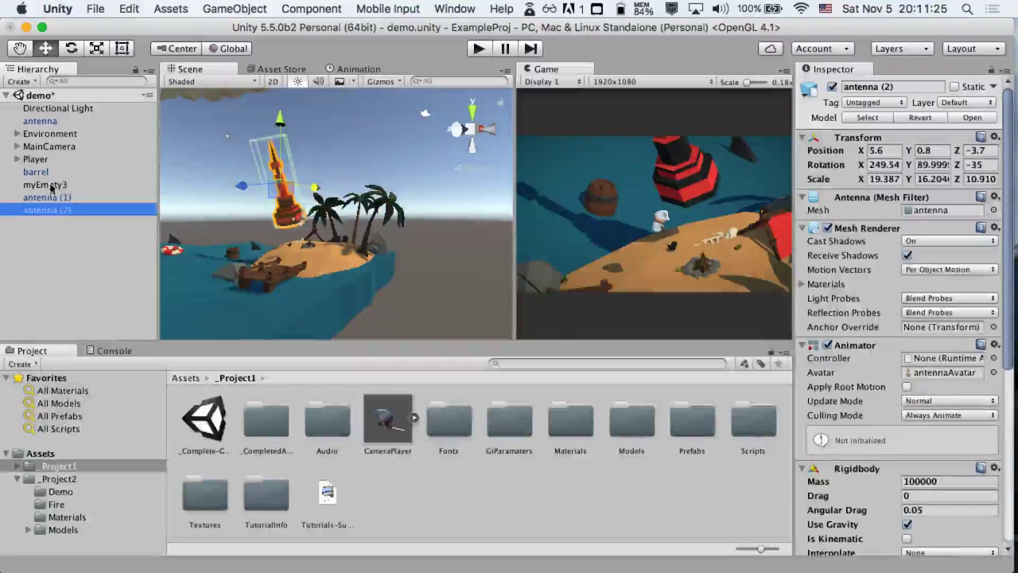
left_click(50, 197)
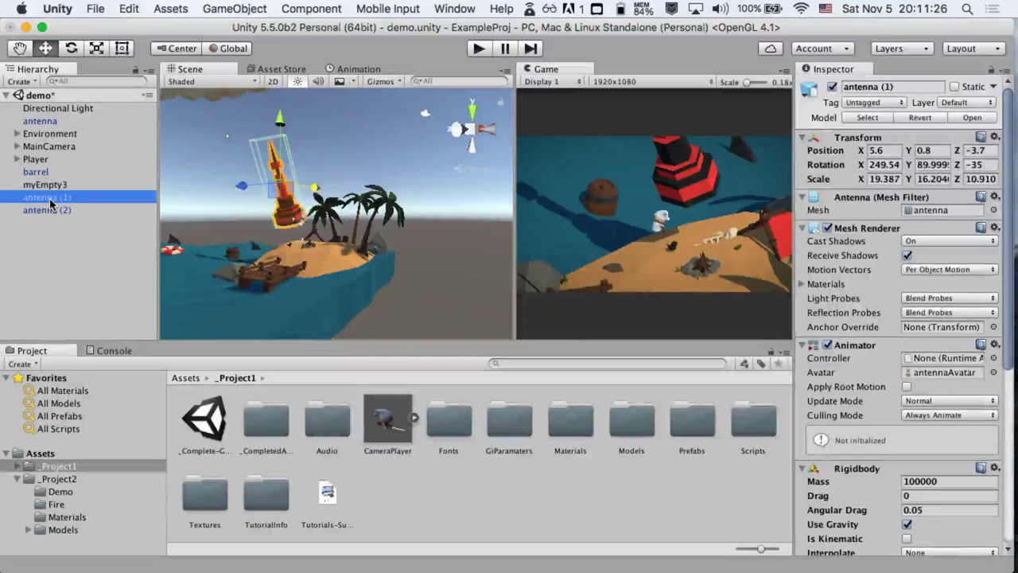
key("super+BackSpace")
left_click(49, 198)
key("super+BackSpace")
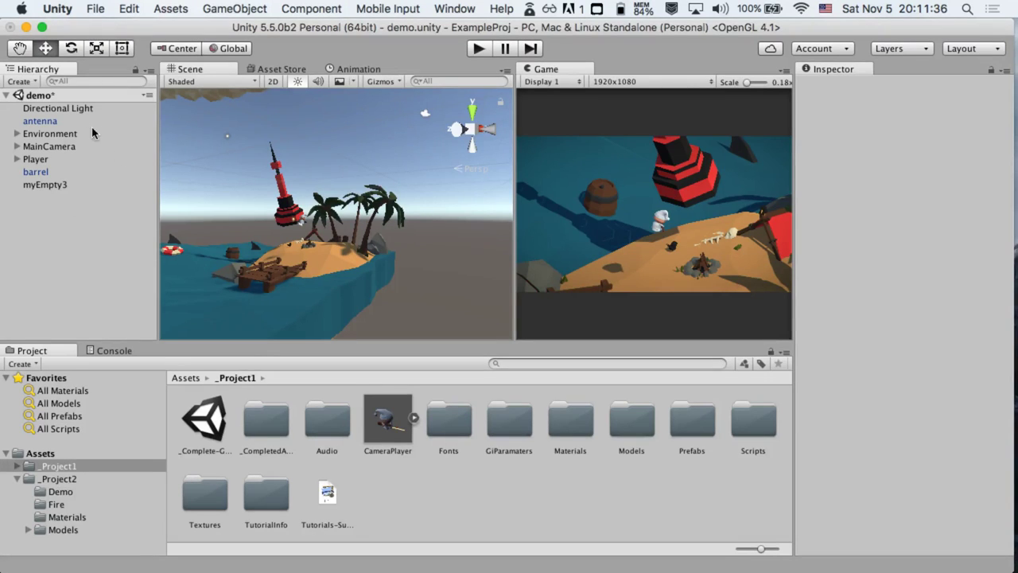
Duplicate the antenna and move the copy along X to about -3.29
left_click(279, 193)
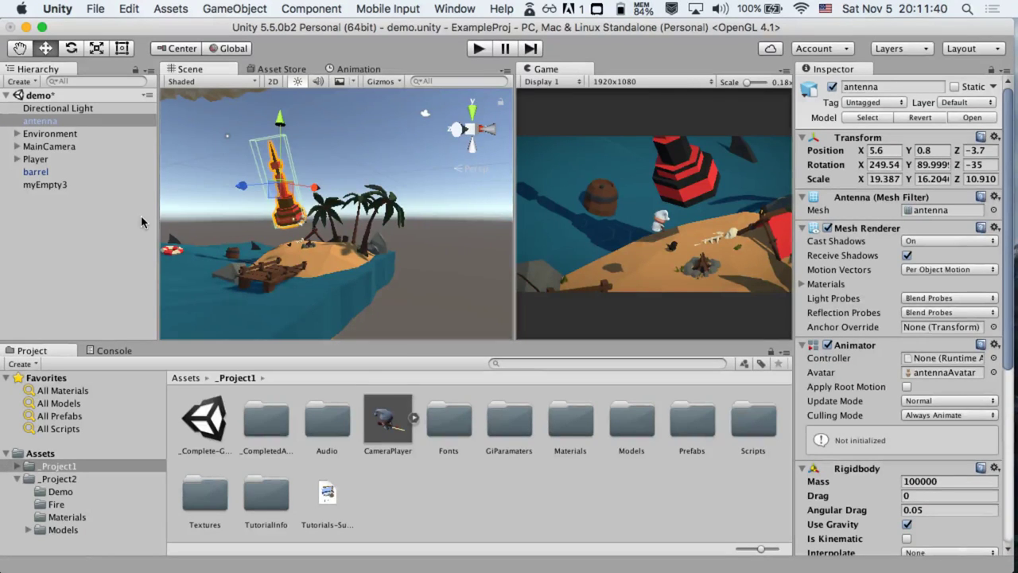
key("super+d")
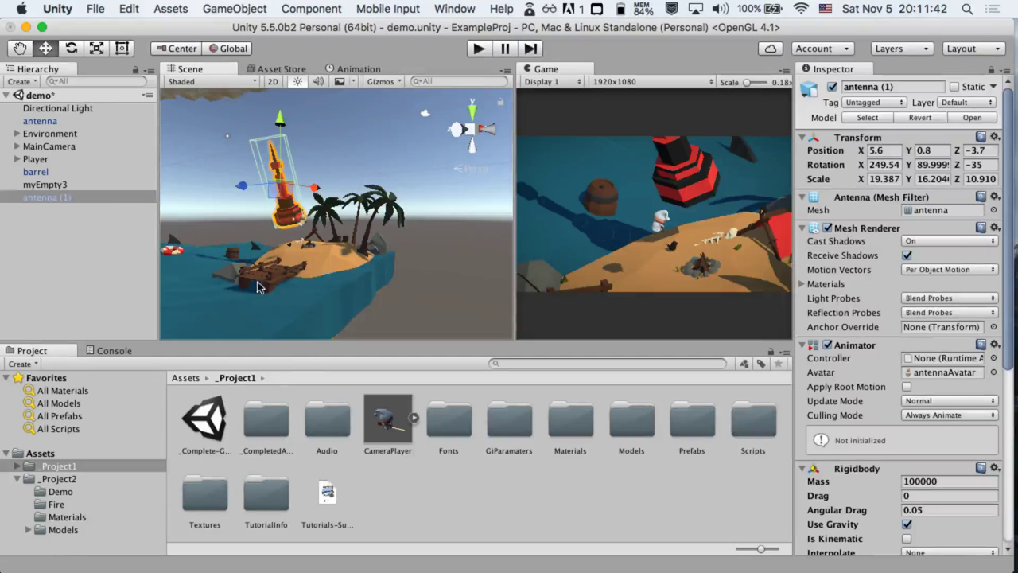
left_click(88, 197)
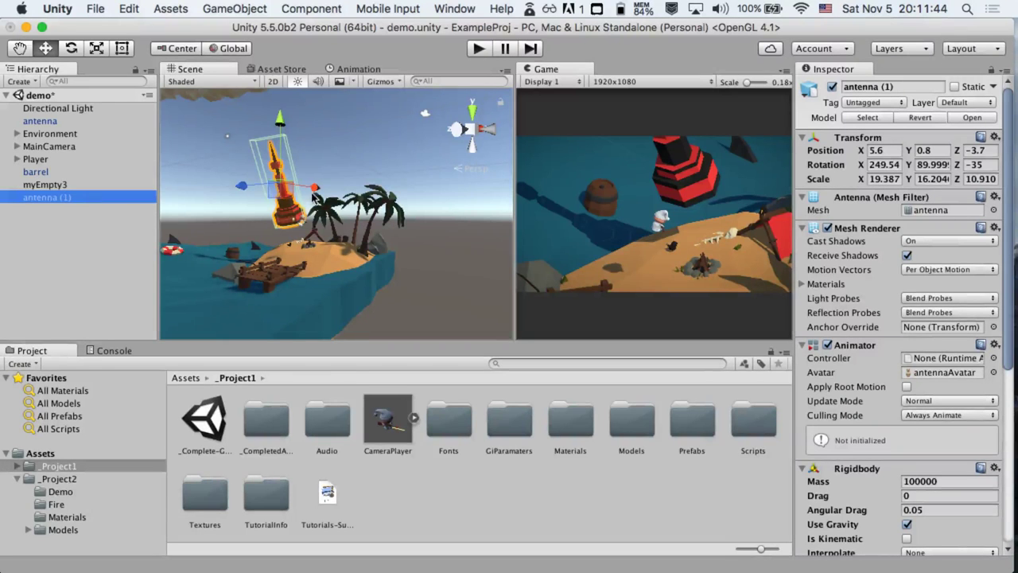
left_click_drag(316, 195, 245, 161)
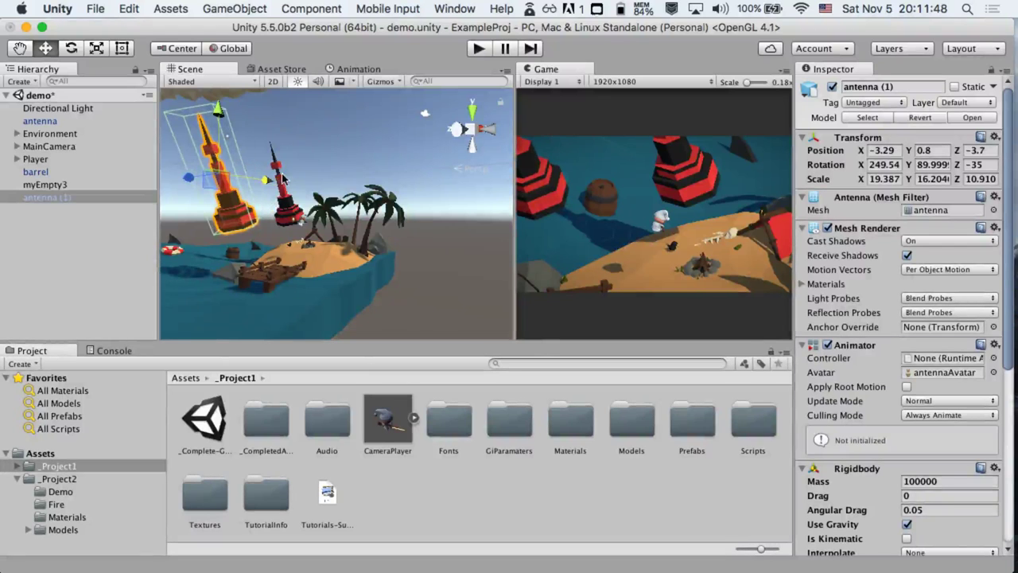
Select the original antenna and its copy alternately in the scene to compare them
left_click(283, 179)
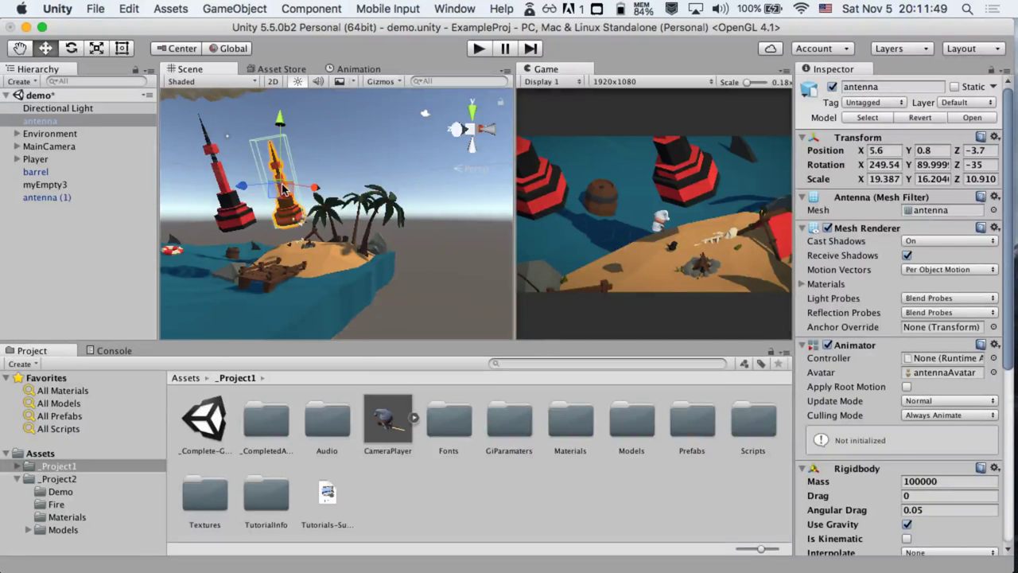
left_click(227, 176)
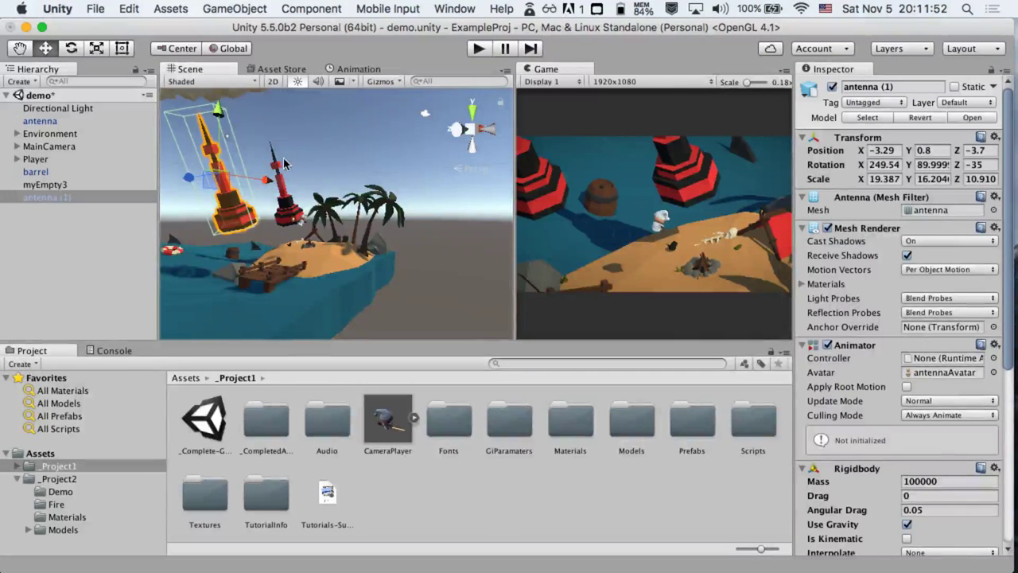
left_click(284, 167)
left_click(227, 181)
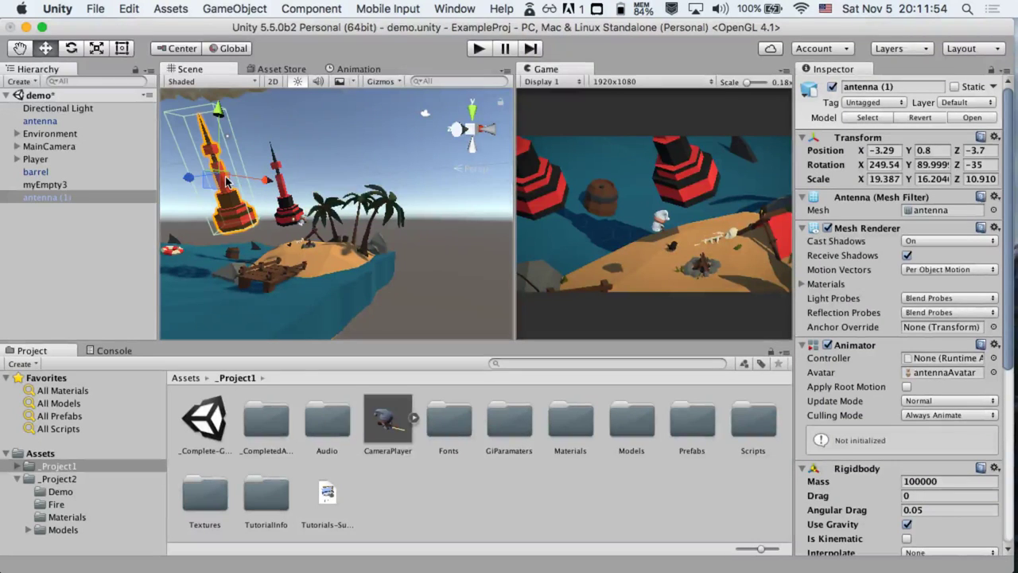
left_click(277, 173)
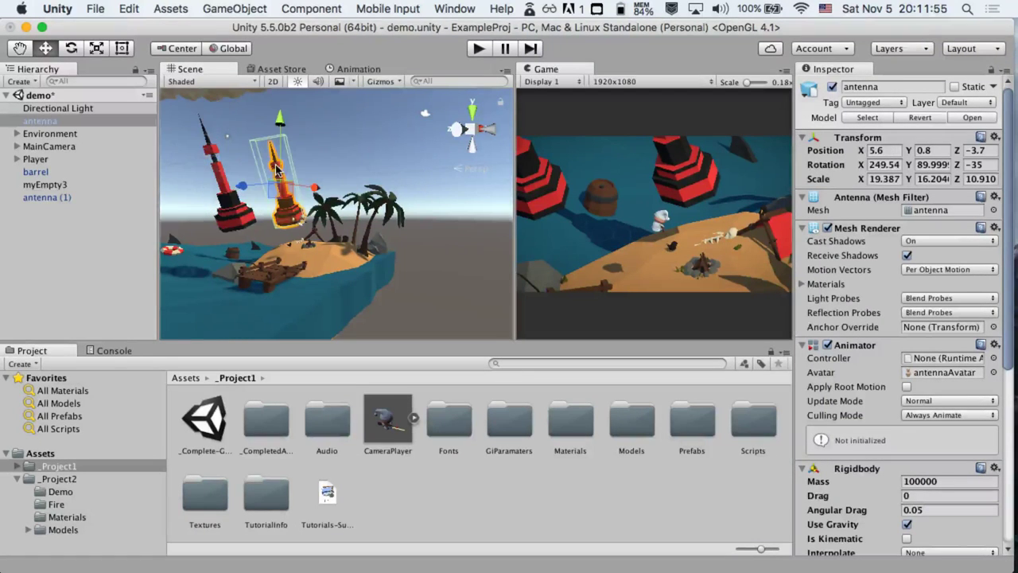
left_click(224, 179)
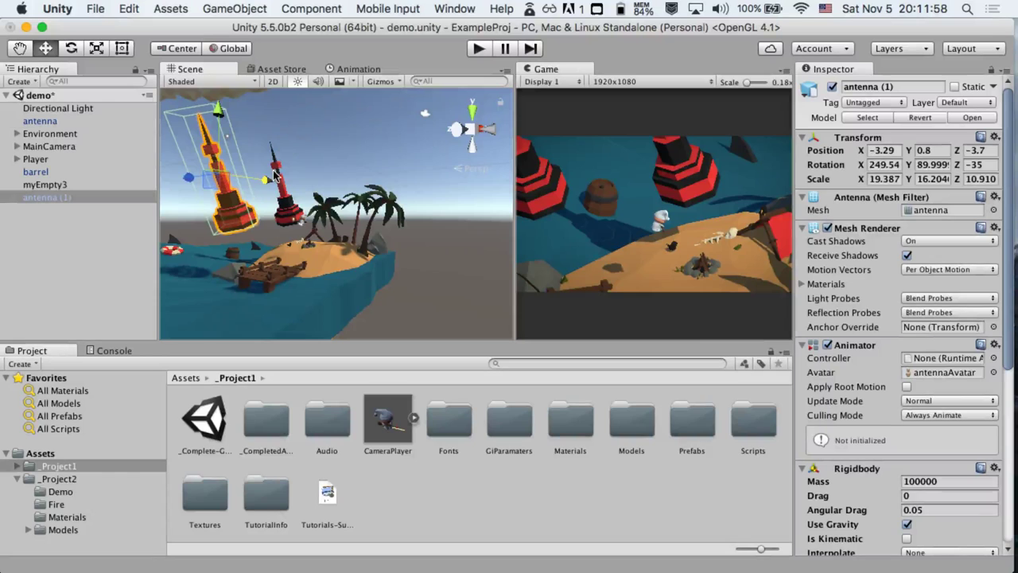
left_click(282, 189)
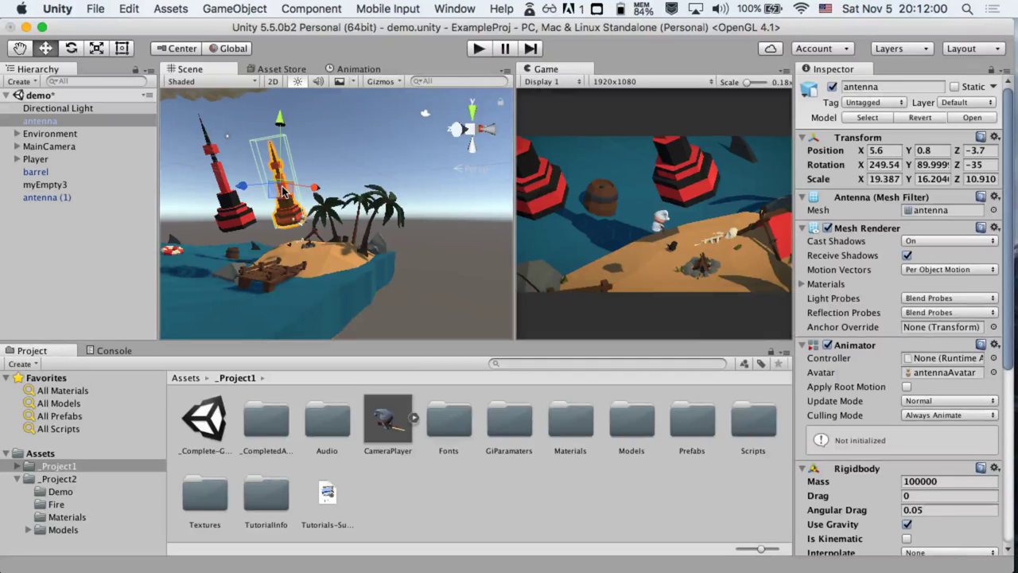
left_click(216, 196)
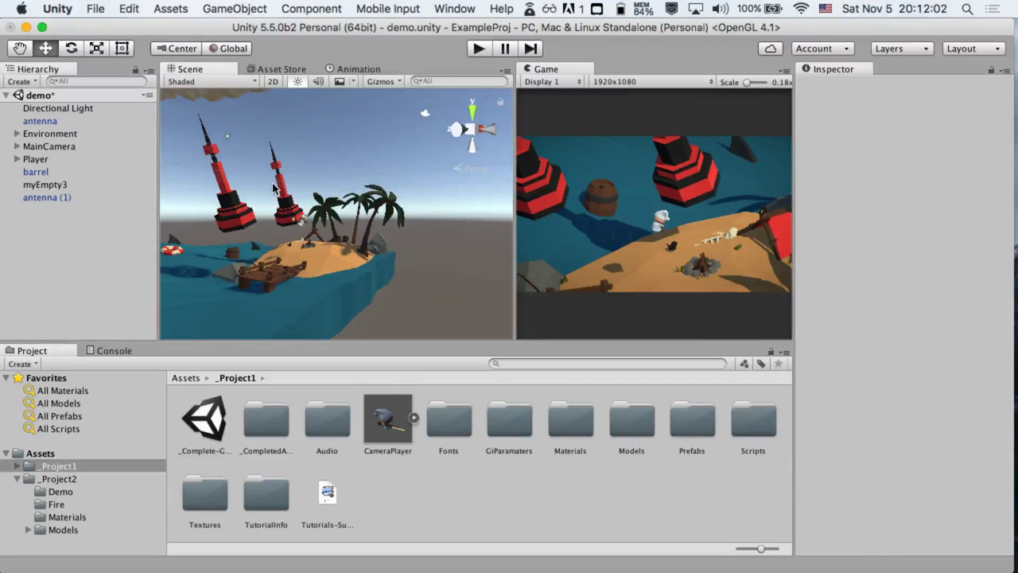
left_click(279, 191)
Move both antennas together along X and to Z -4.3, and scale them down uniformly to about 6.79, 5.68 and 3.82
left_click(221, 194)
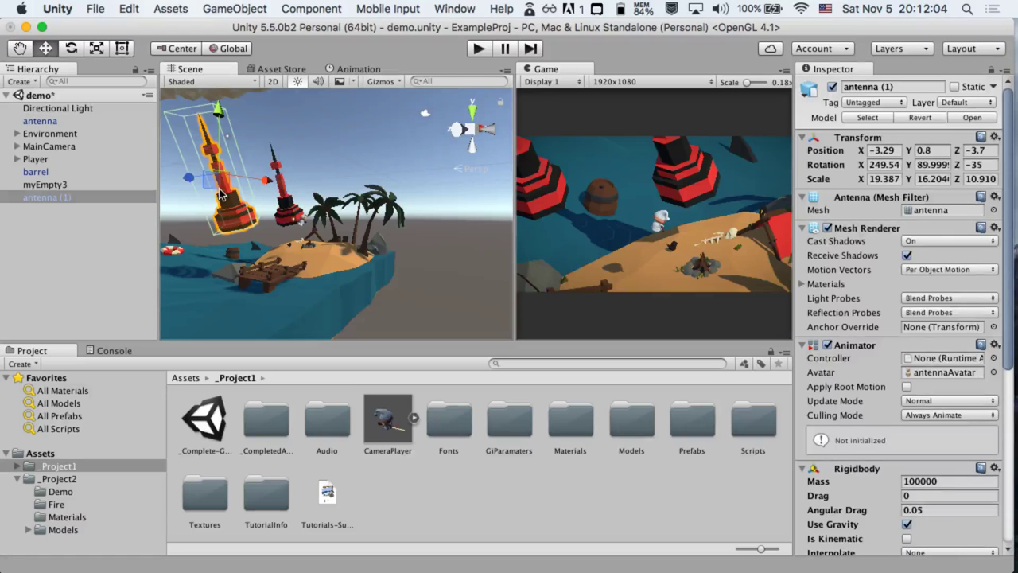
left_click(280, 186, "shift")
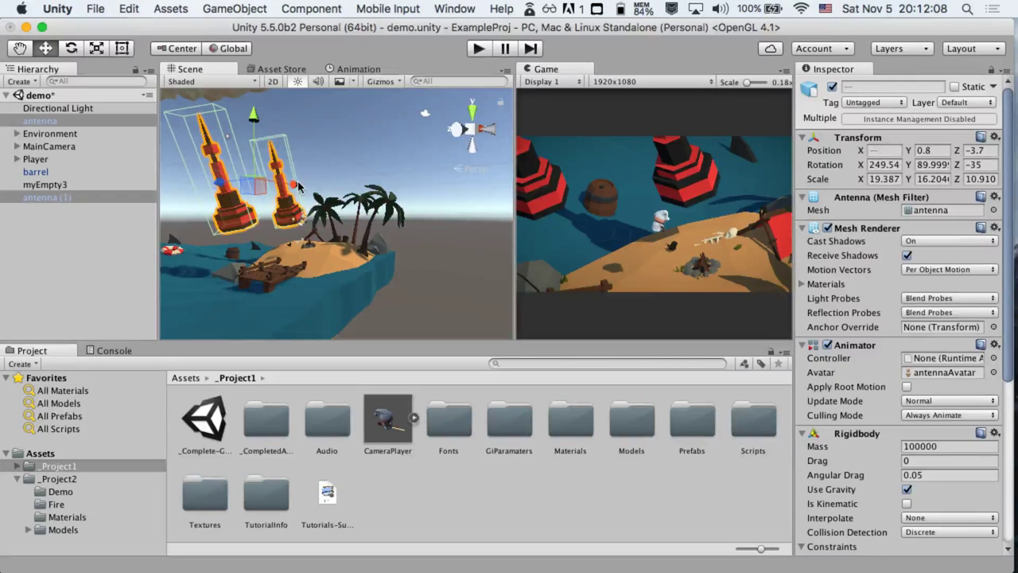
left_click_drag(298, 185, 327, 184)
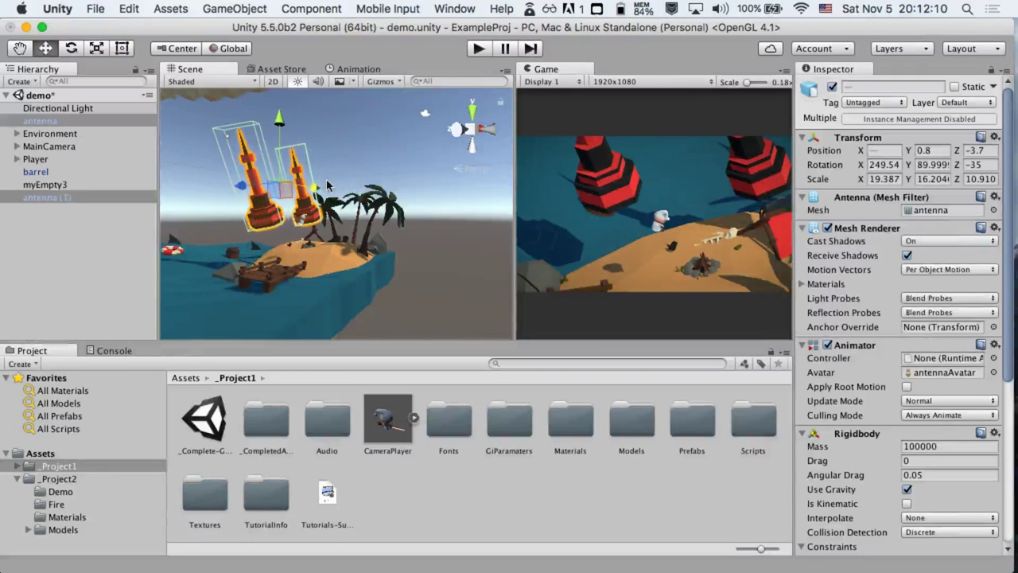
left_click_drag(242, 188, 230, 160)
key("e")
key("r")
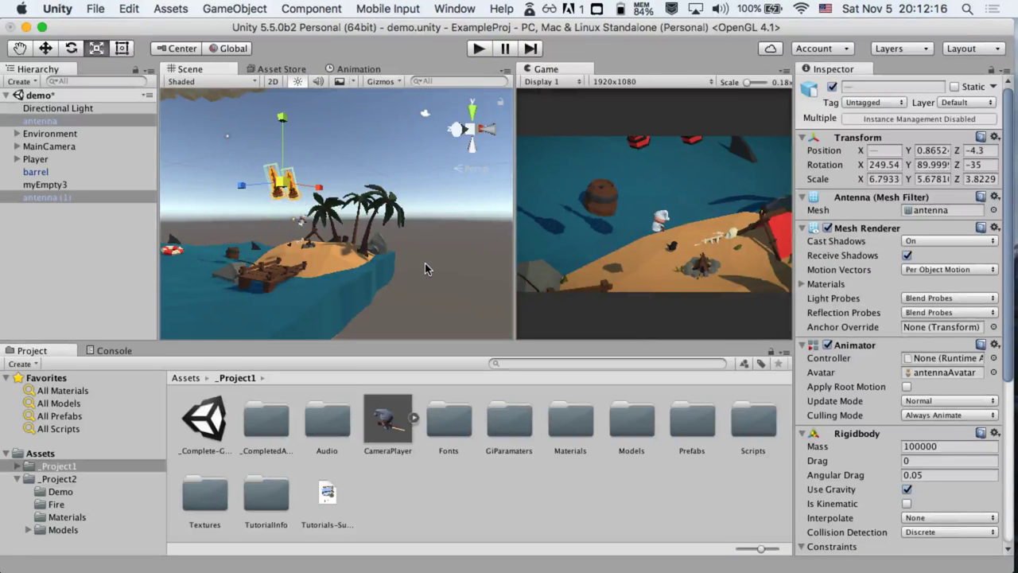
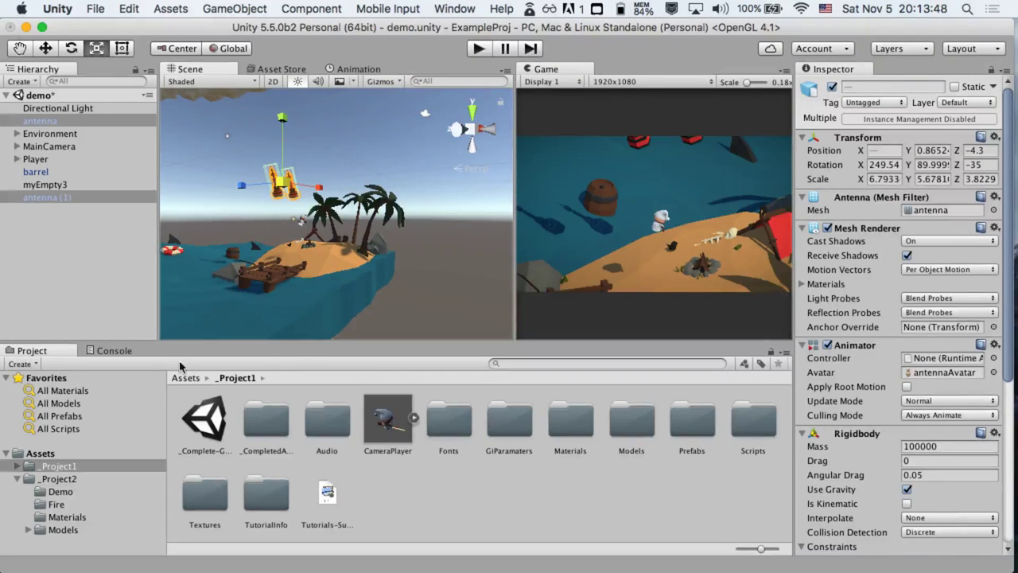
Open the _Complete-Game scene from the _Project1 assets, saving the changes to the demo scene
double_click(217, 429)
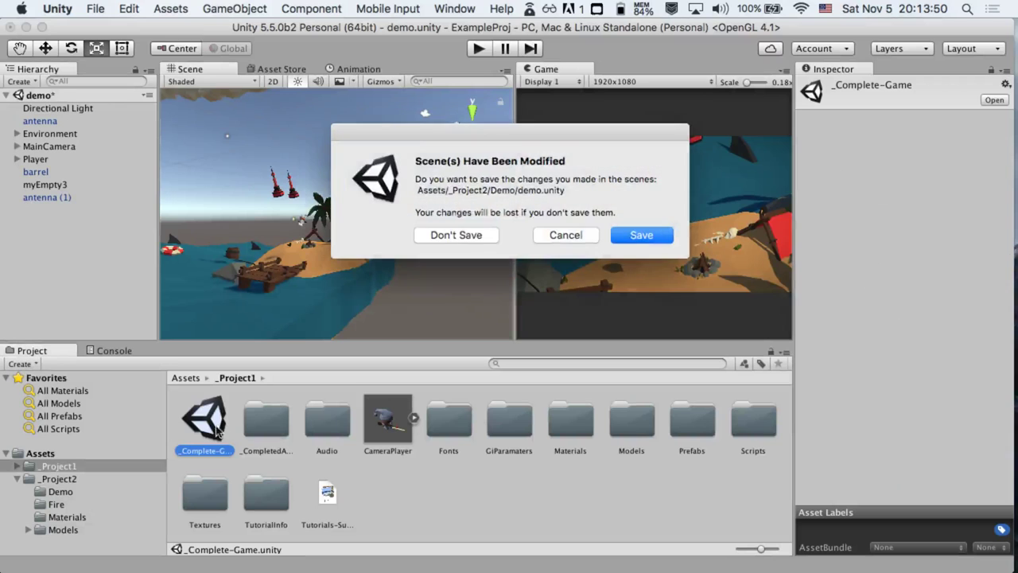
left_click(626, 235)
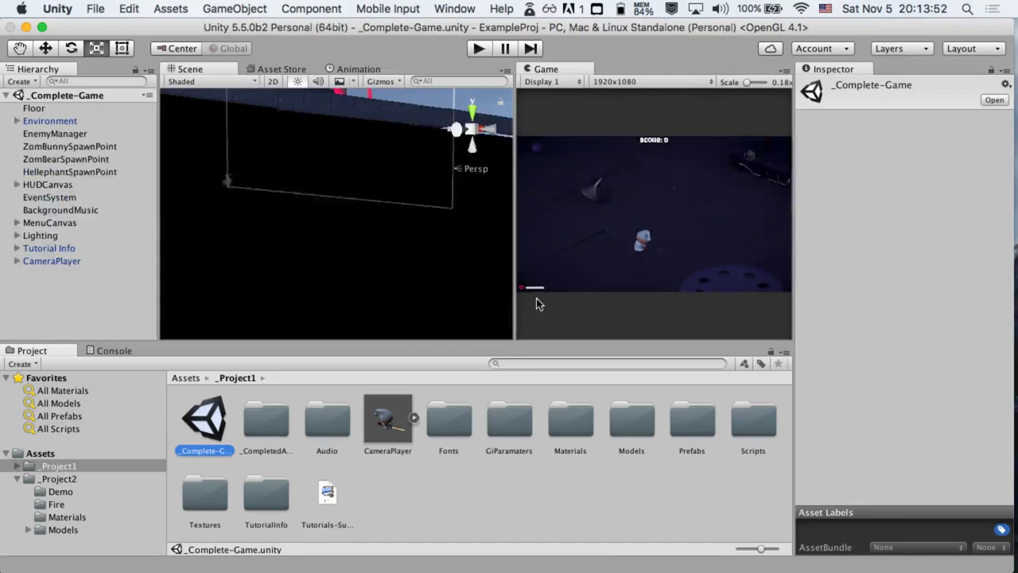
scroll(475, 288, "down", 5)
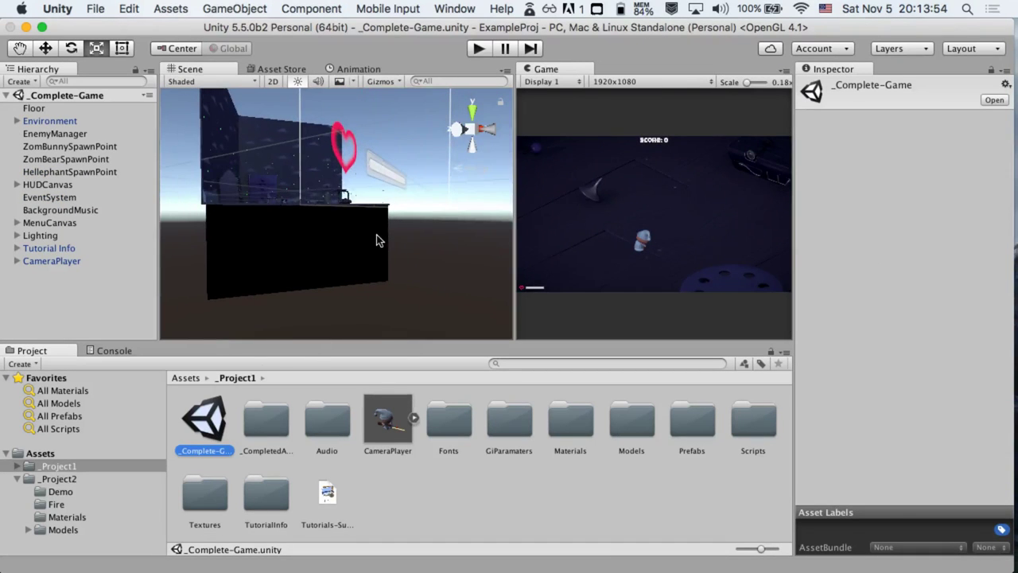
left_click_drag(377, 240, 253, 211, "alt")
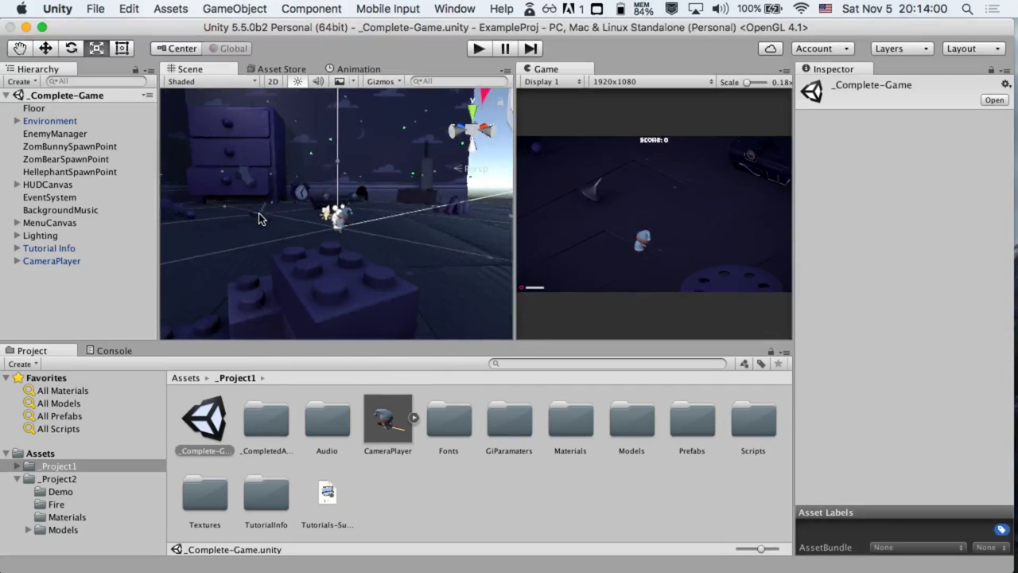
Duplicate the SpinningTop on the bedroom floor and move the copy along X to 0.84
left_click(260, 218)
left_click(264, 216)
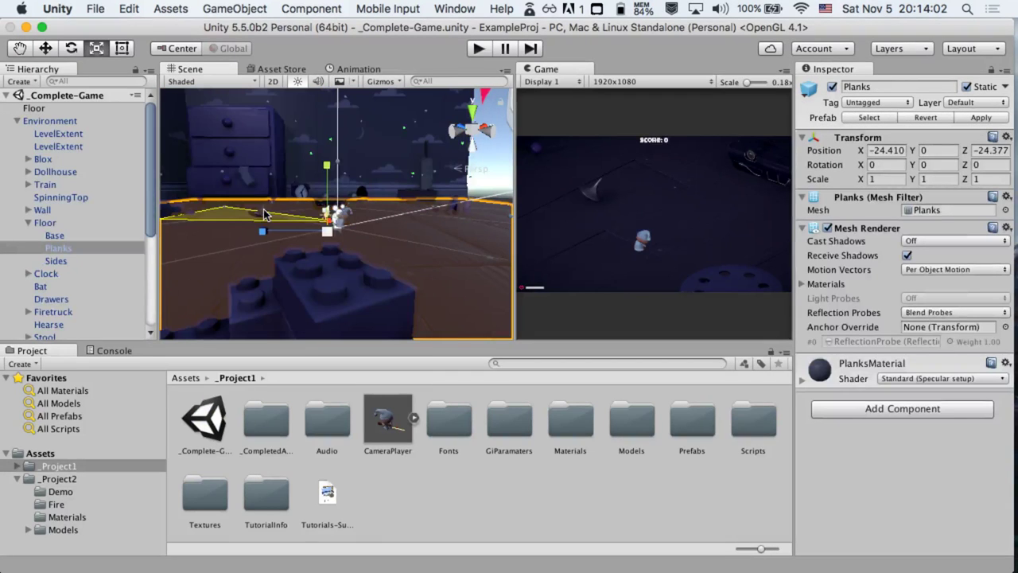
left_click(254, 214)
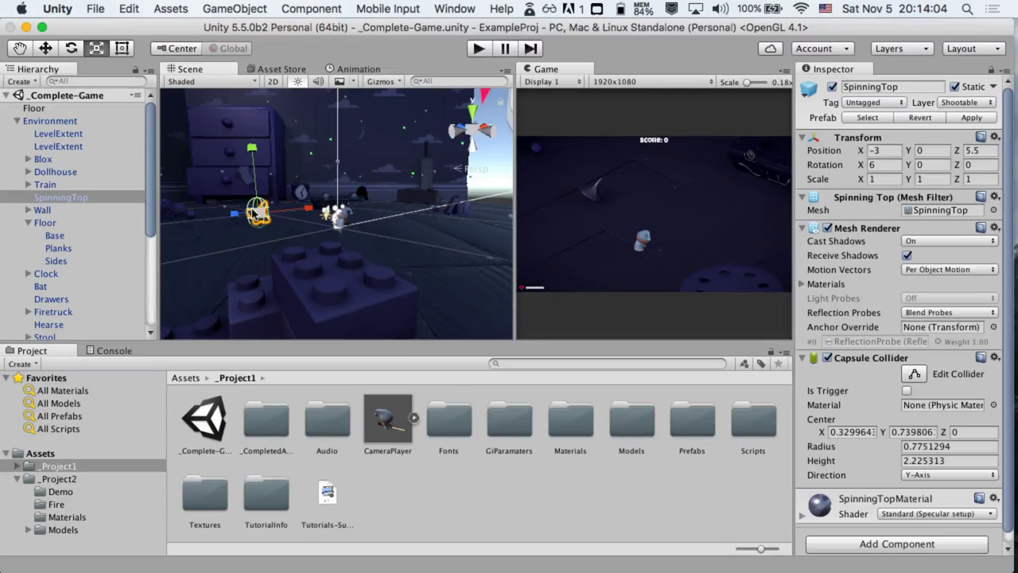
middle_click_drag(283, 191, 314, 260)
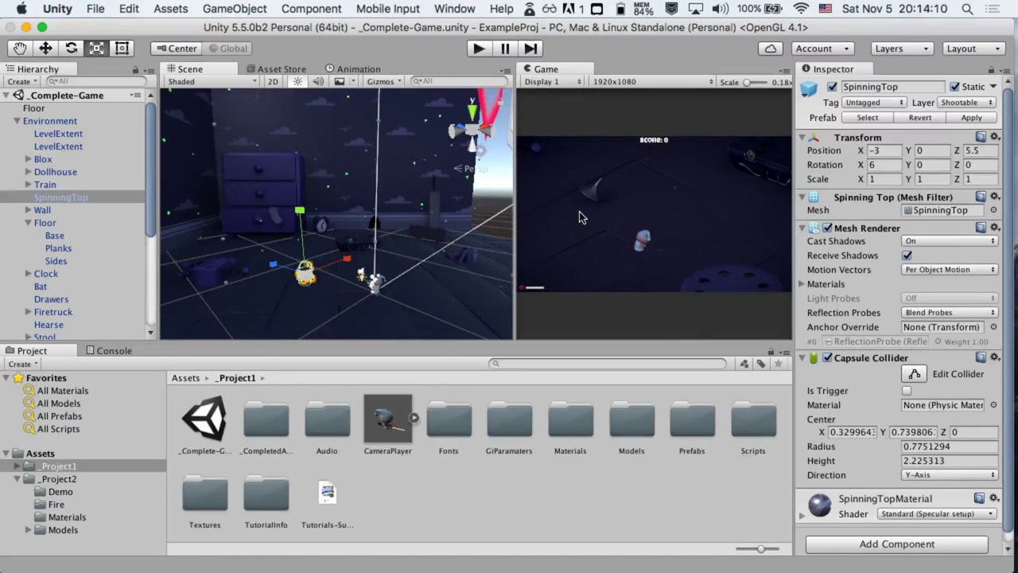
key("super+d")
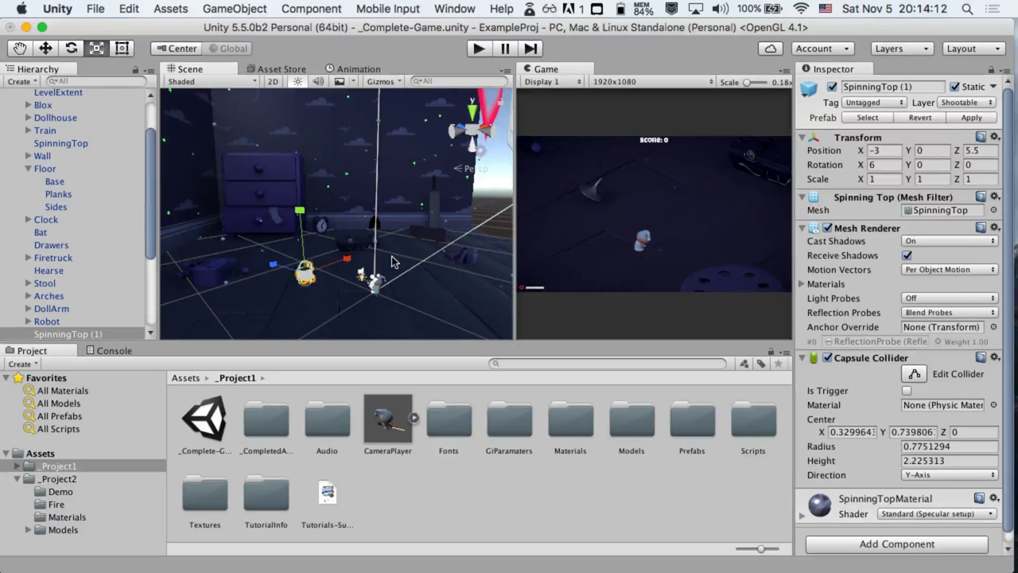
key("w")
left_click_drag(341, 264, 380, 253)
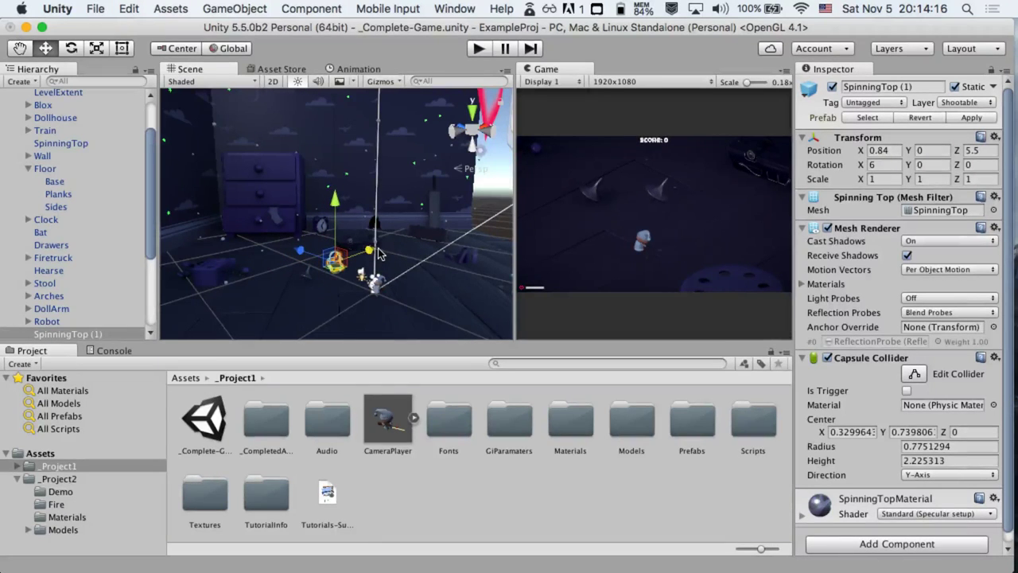
Scale the spinning top copy up uniformly to about 1.66 and rotate it to about 5.1, 3.2 and 32 degrees
key("e")
key("r")
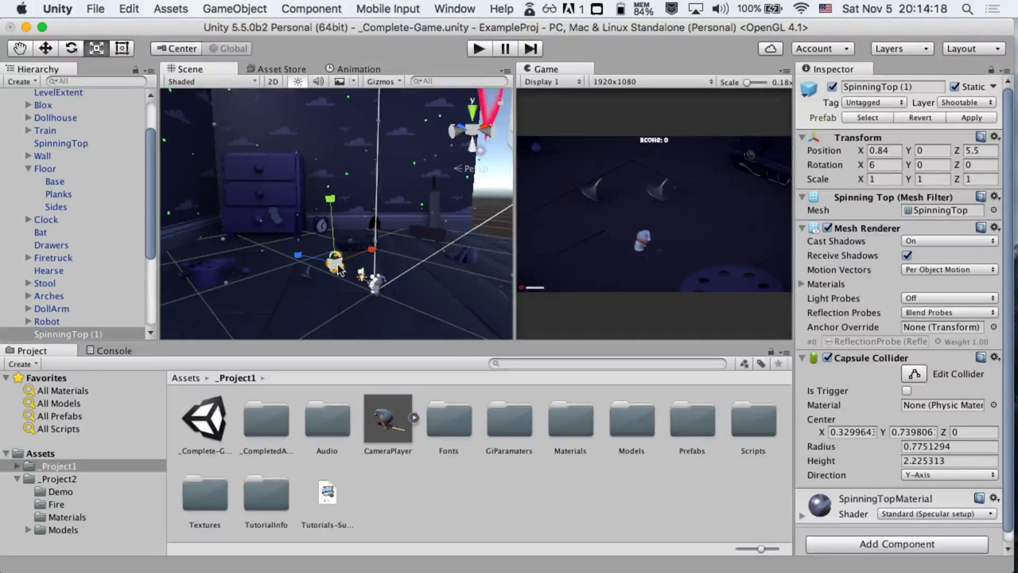
left_click_drag(339, 269, 327, 155)
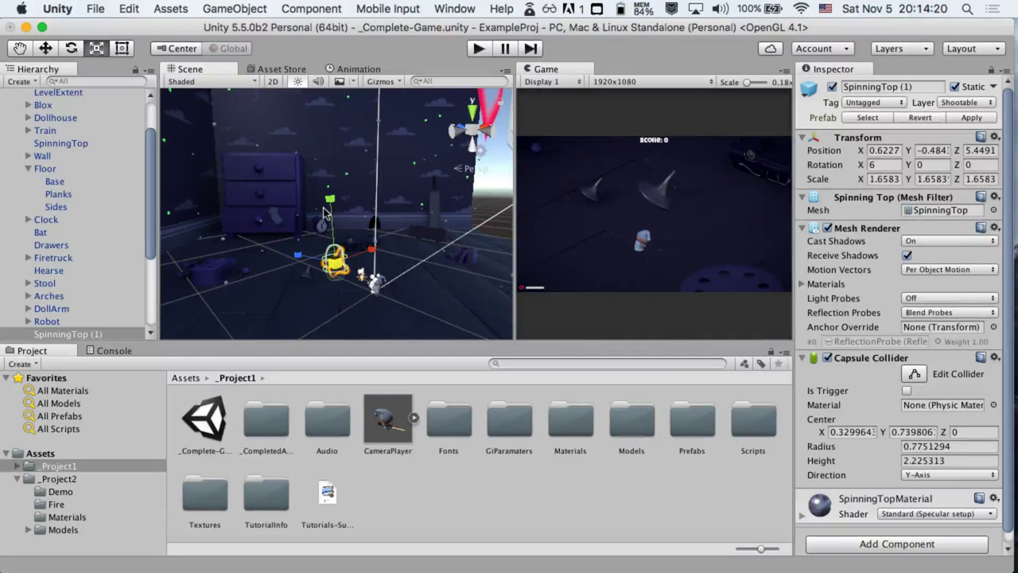
key("e")
left_click_drag(305, 213, 263, 277)
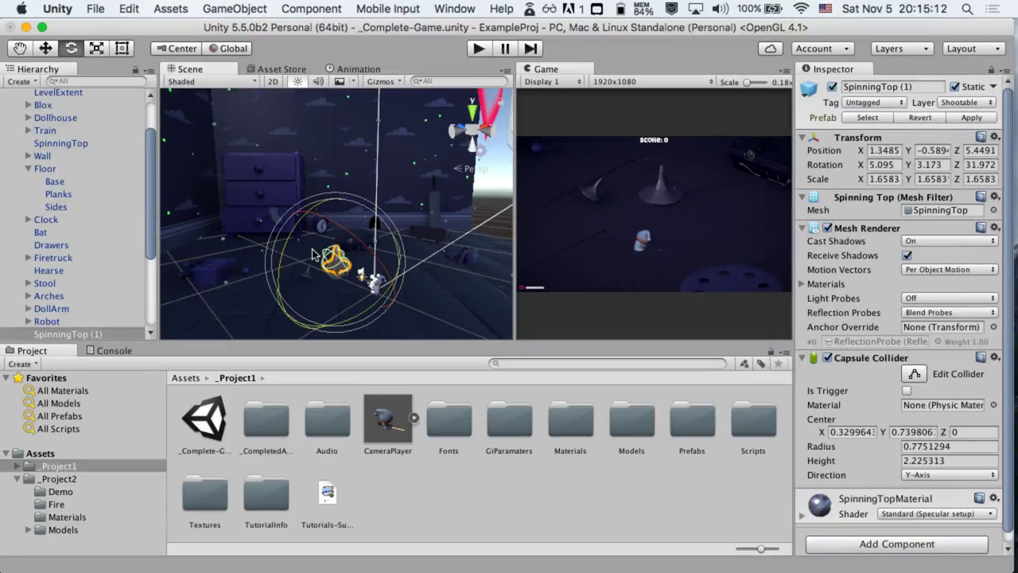
Switch to the desktop and launch the Shipwrecked game build
key("ctrl+Right")
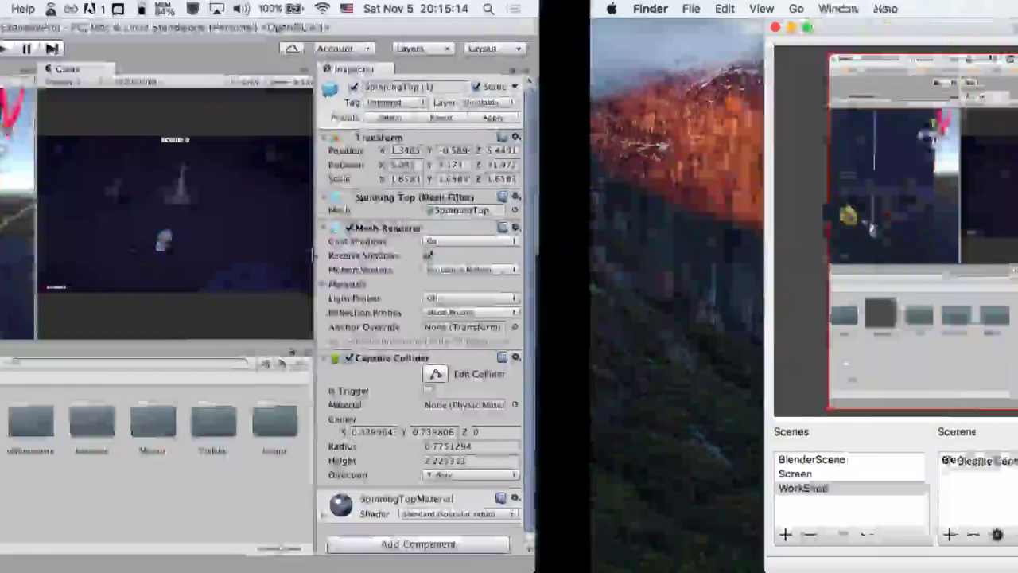
key("ctrl+Right")
double_click(968, 380)
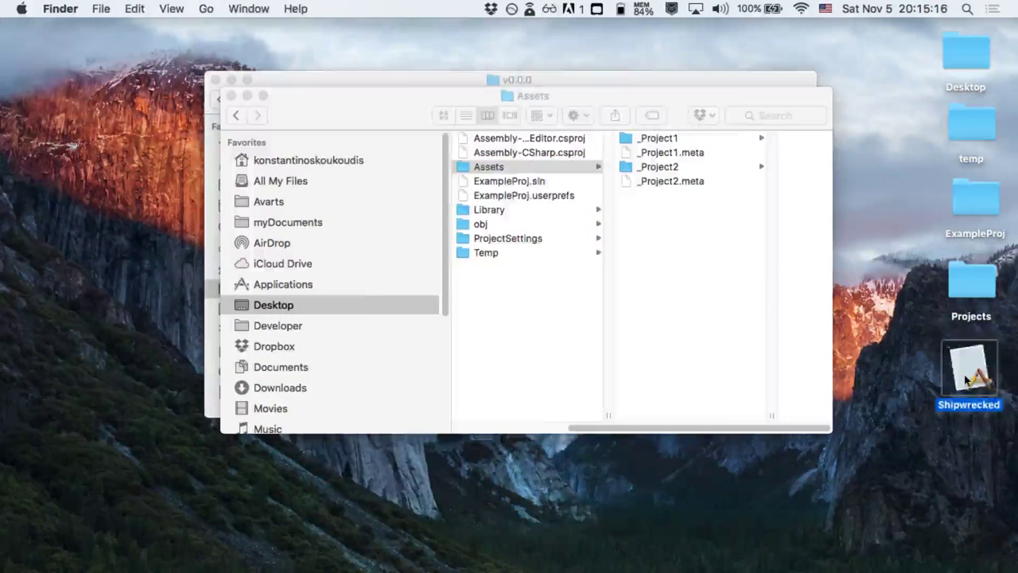
left_click(659, 481)
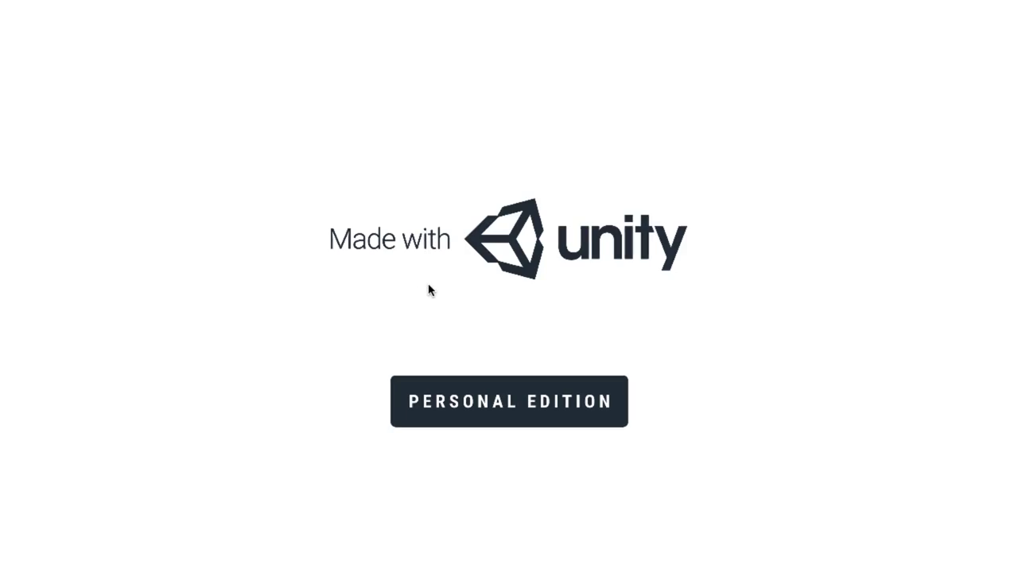
Walk forward across the island in the running game and raise the system volume to maximum
key("w")
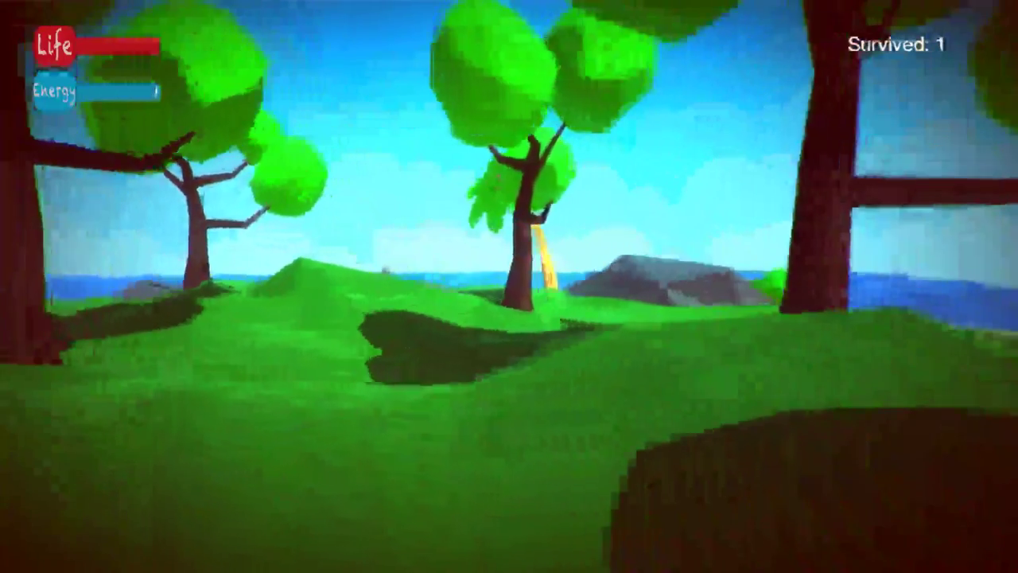
key("XF86AudioRaiseVolume")
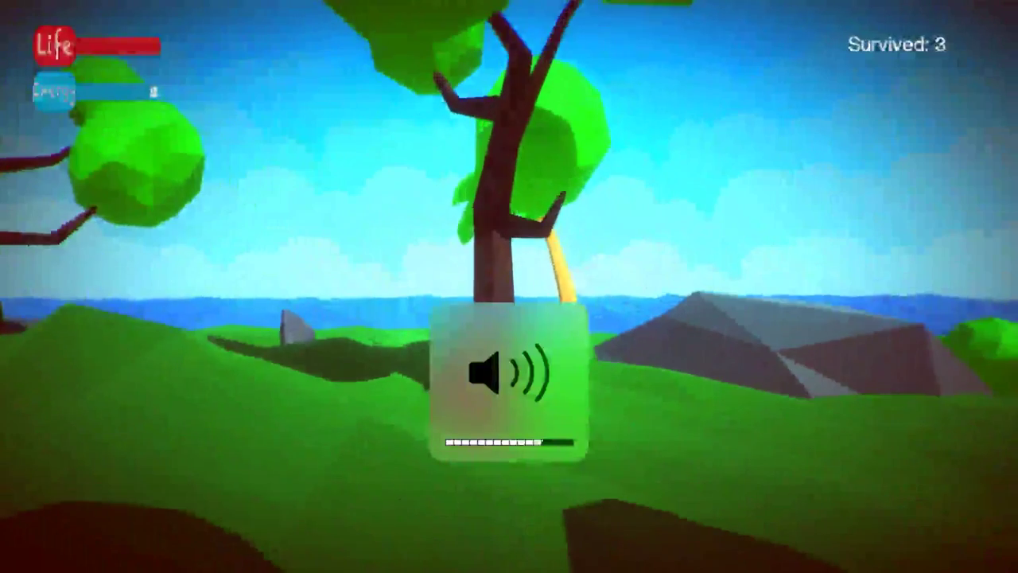
key("w")
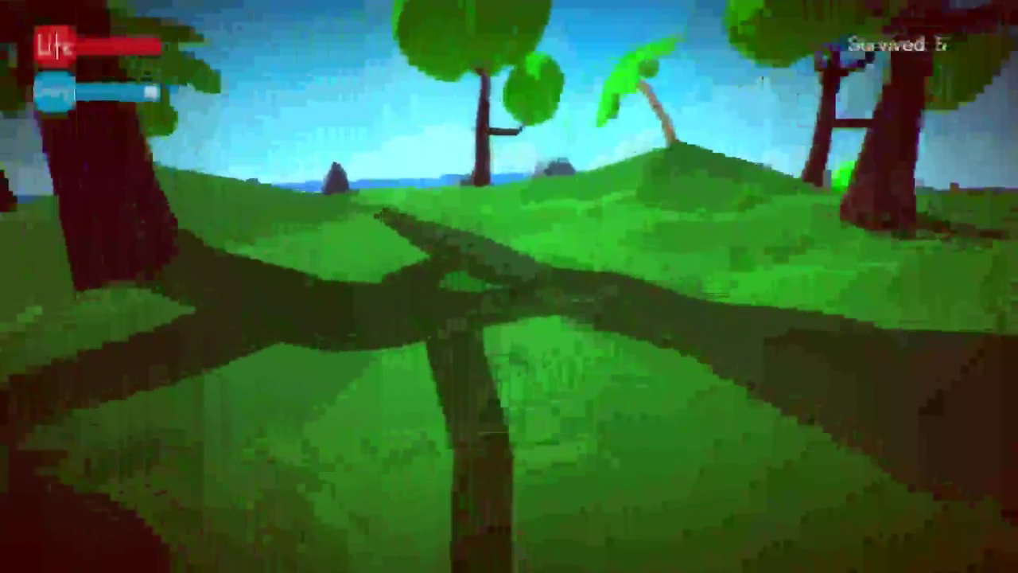
key("w")
key("XF86AudioRaiseVolume")
key("XF86AudioRaiseVolume")
key("XF86AudioRaiseVolume")
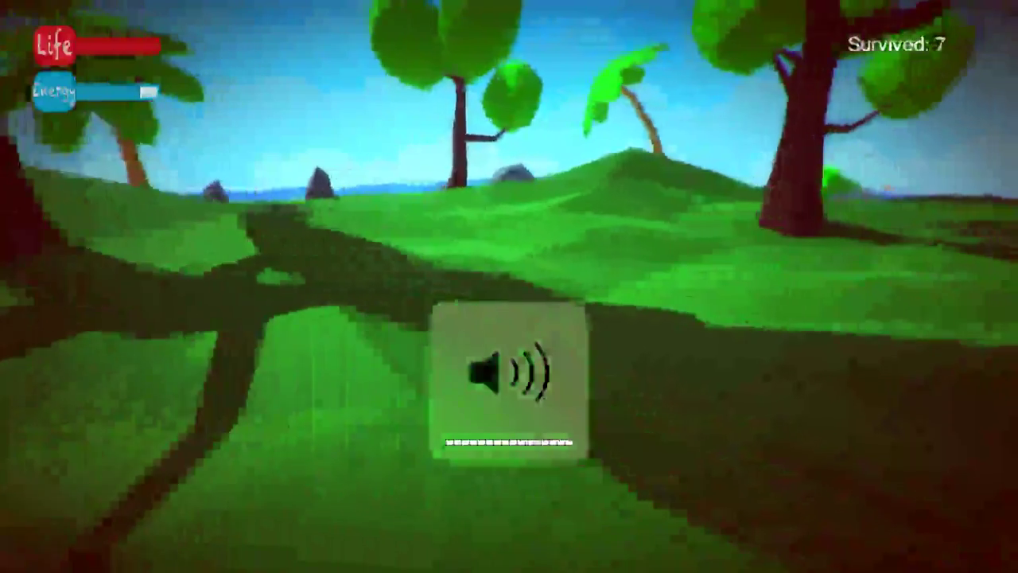
Explore the island in the running Shipwrecked game, walking past the trees, rocks, bushes and shoreline
key("w")
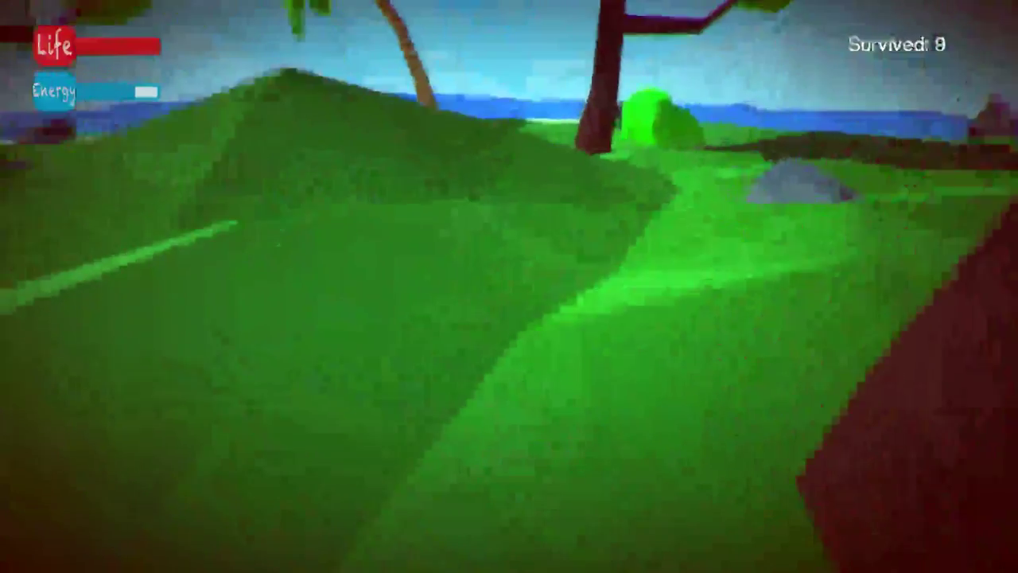
key("w")
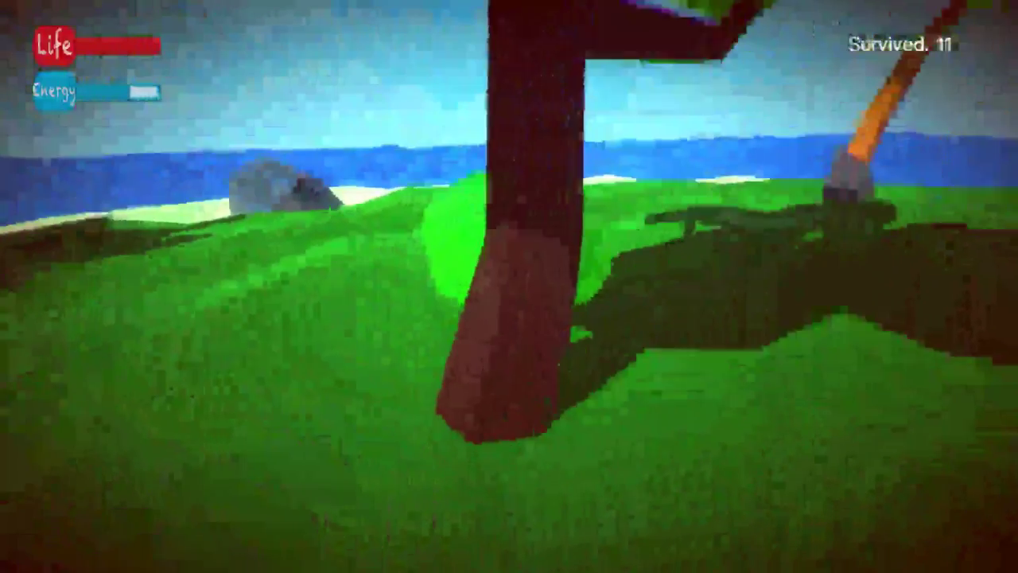
key("w")
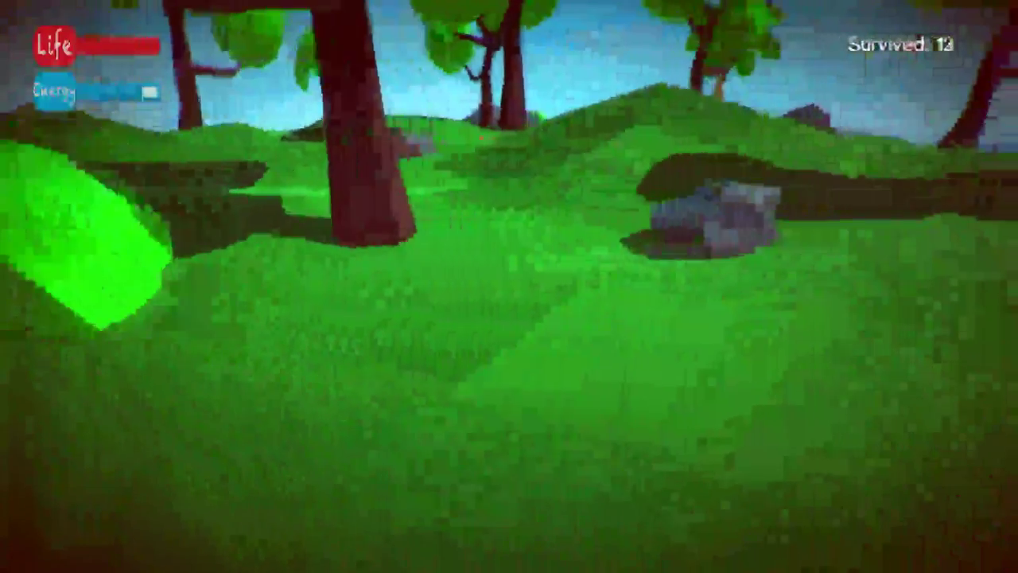
key("w")
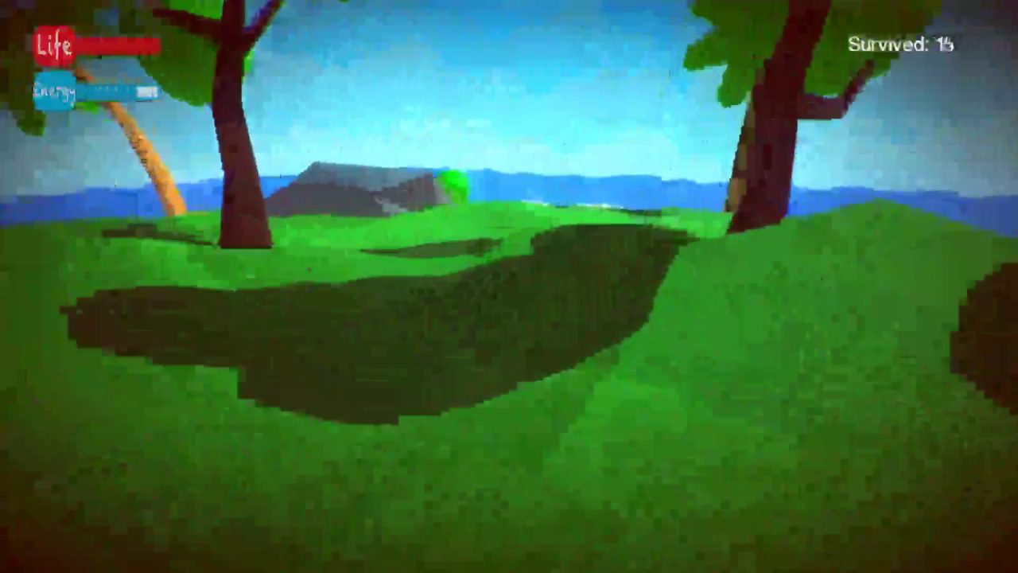
key("w")
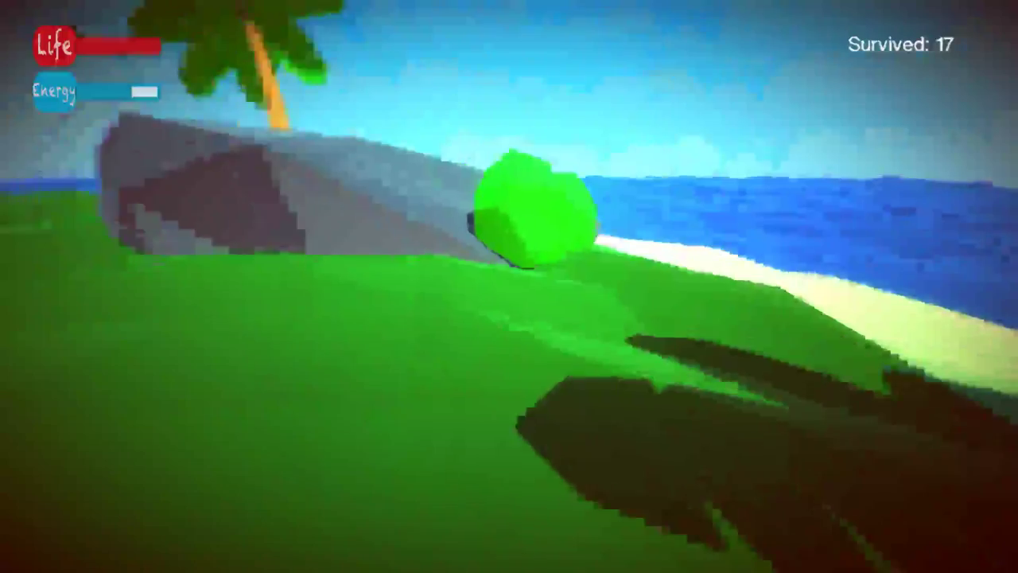
key("w")
key("w")
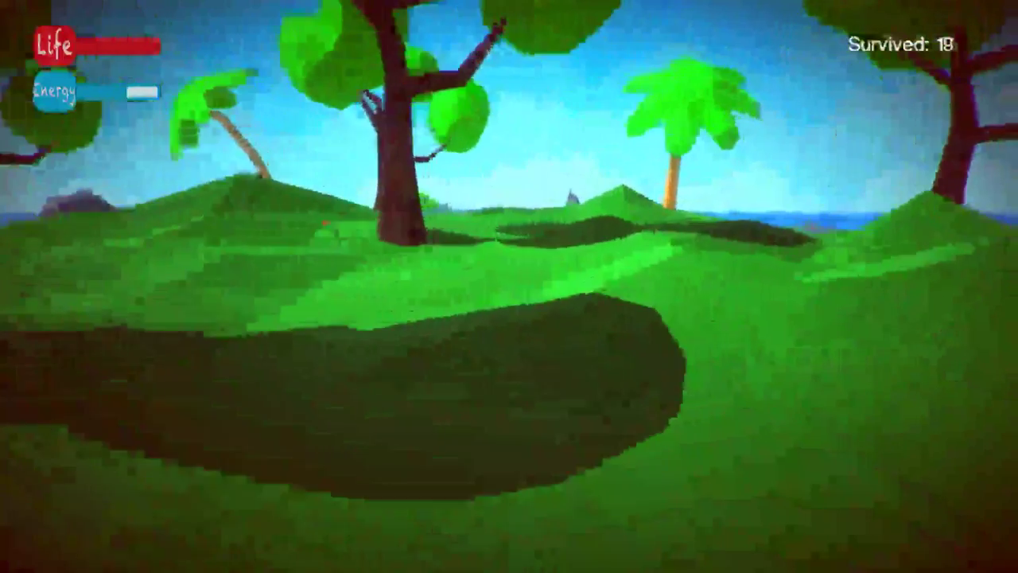
key("w")
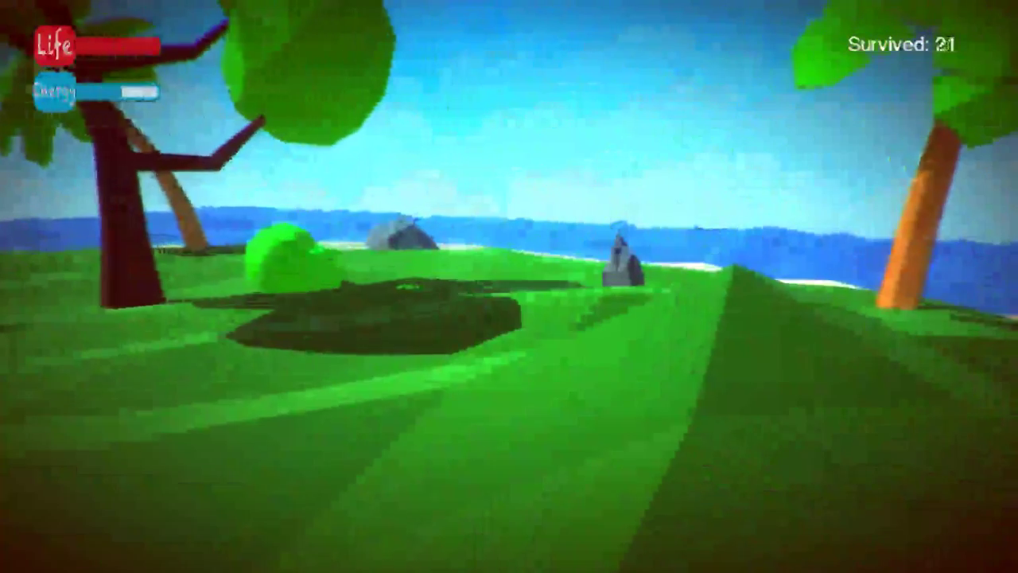
key("w")
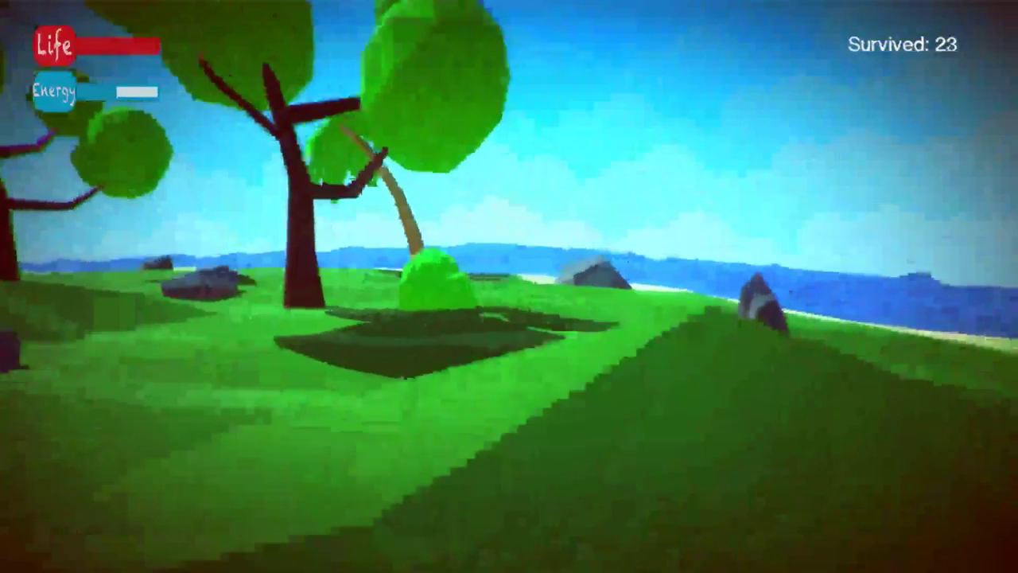
key("w")
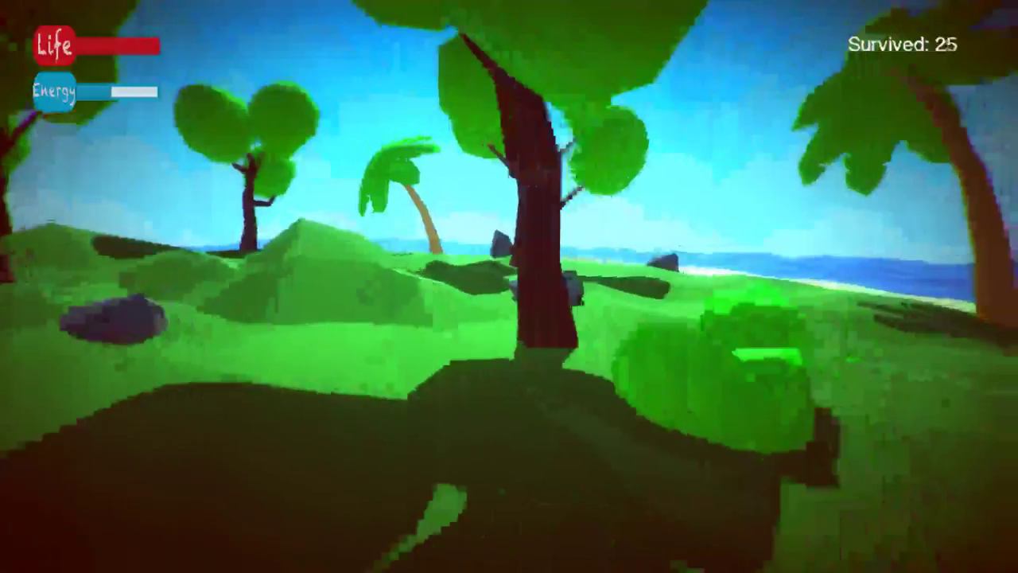
key("w")
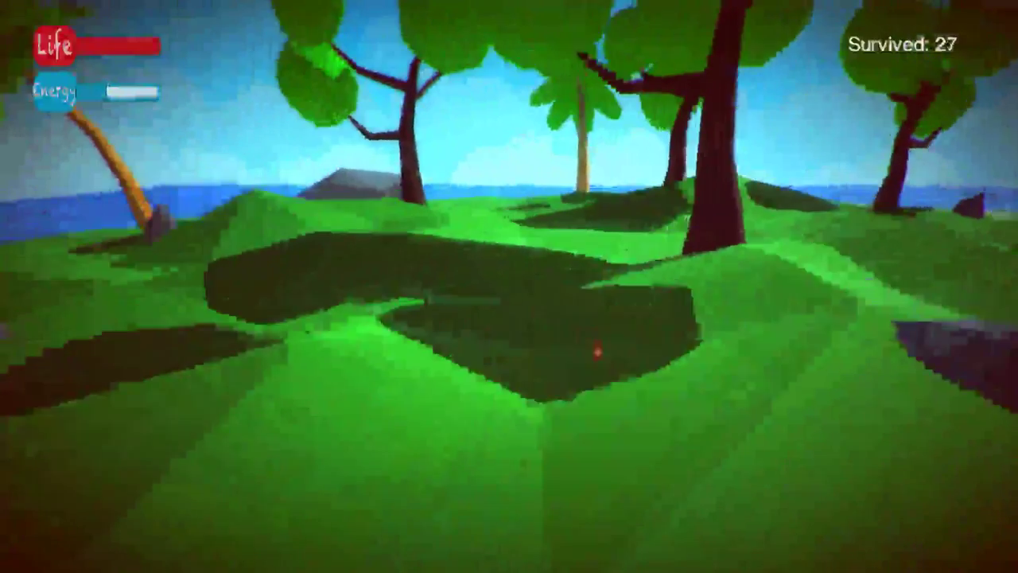
key("w")
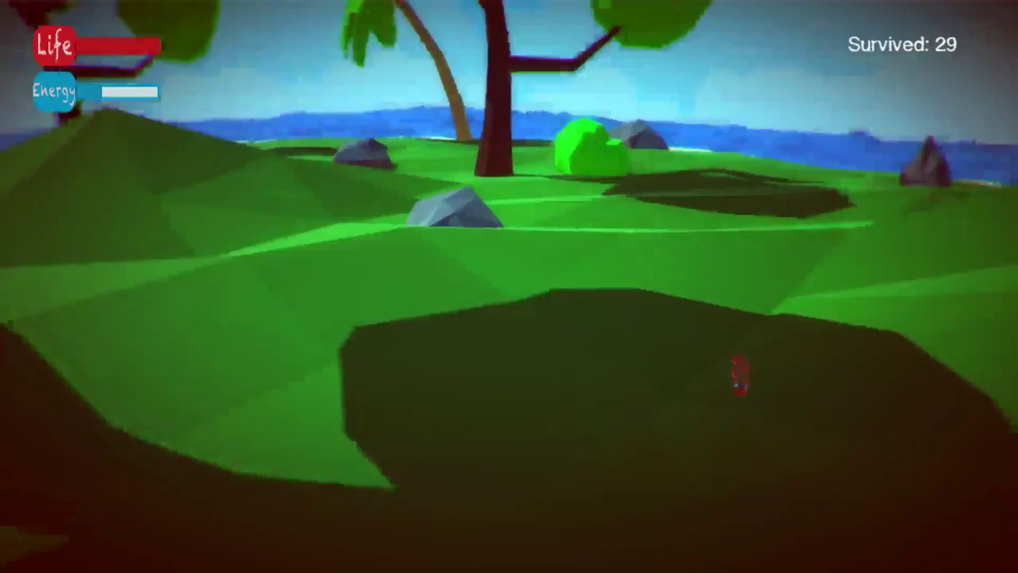
key("w")
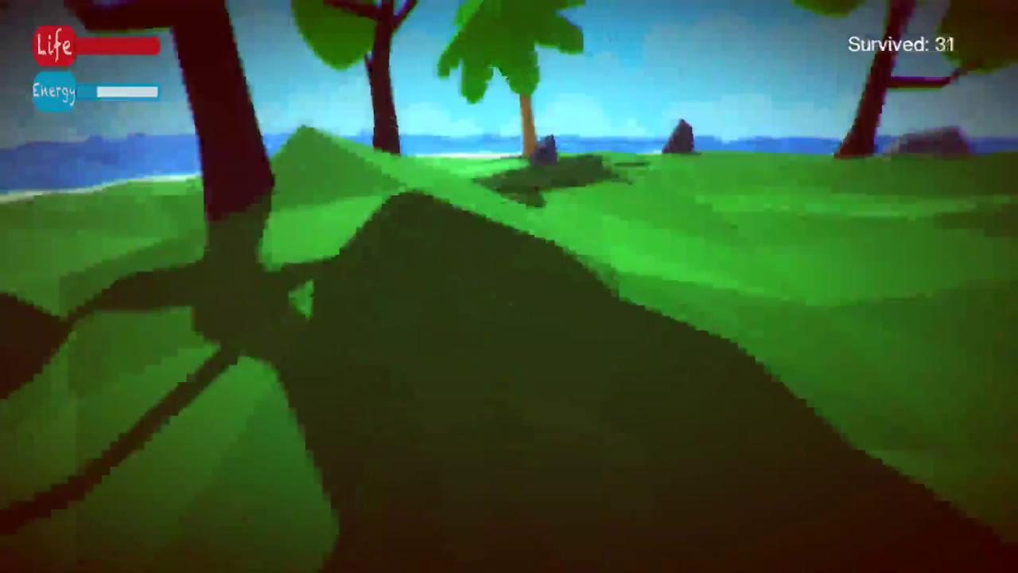
key("w")
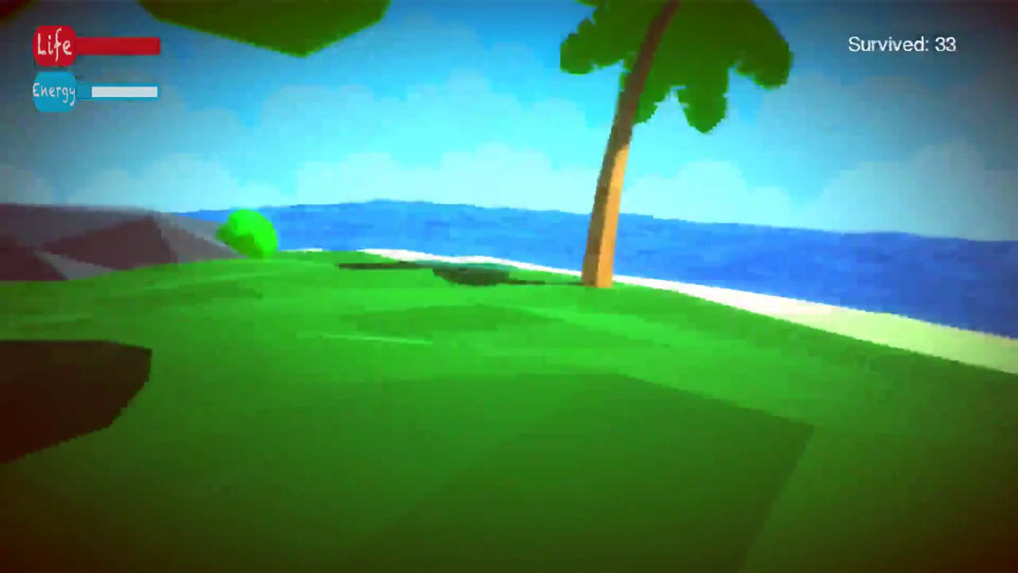
key("w")
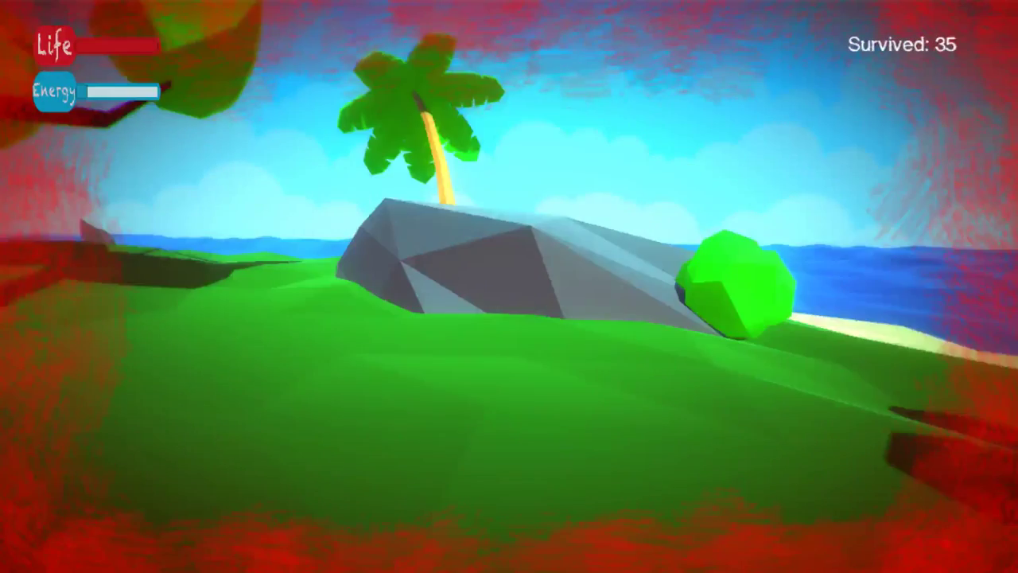
key("w")
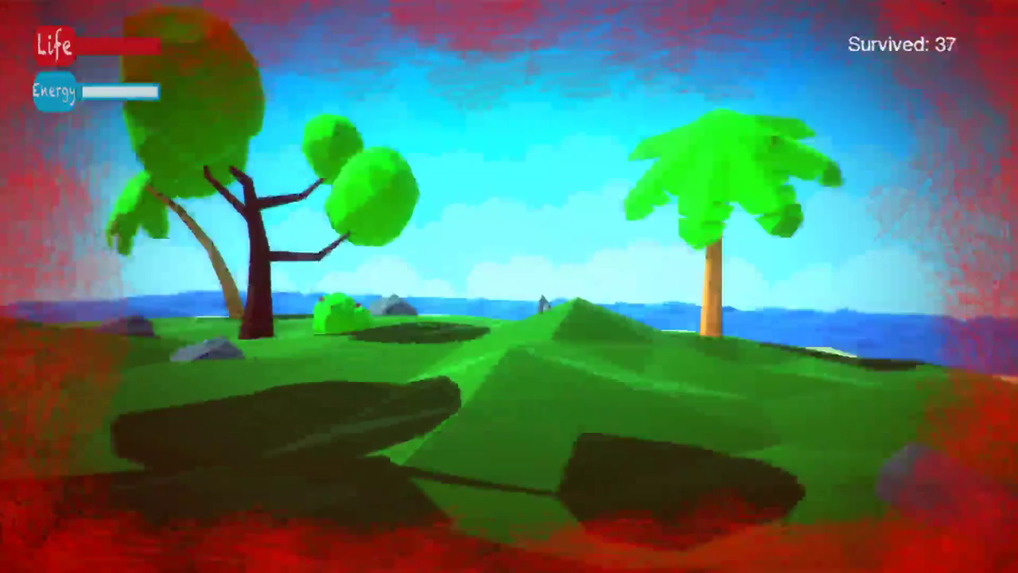
key("w")
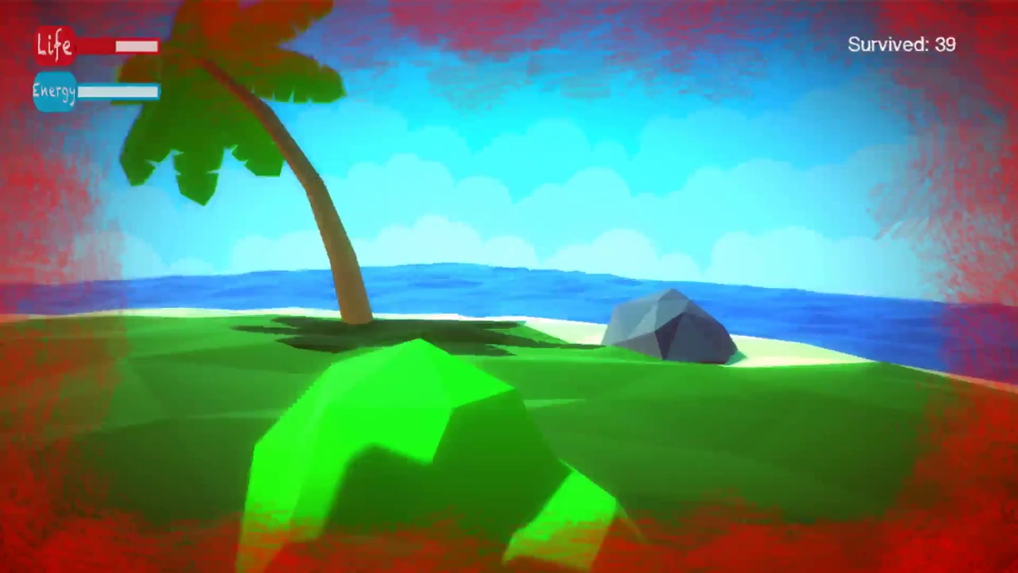
key("s")
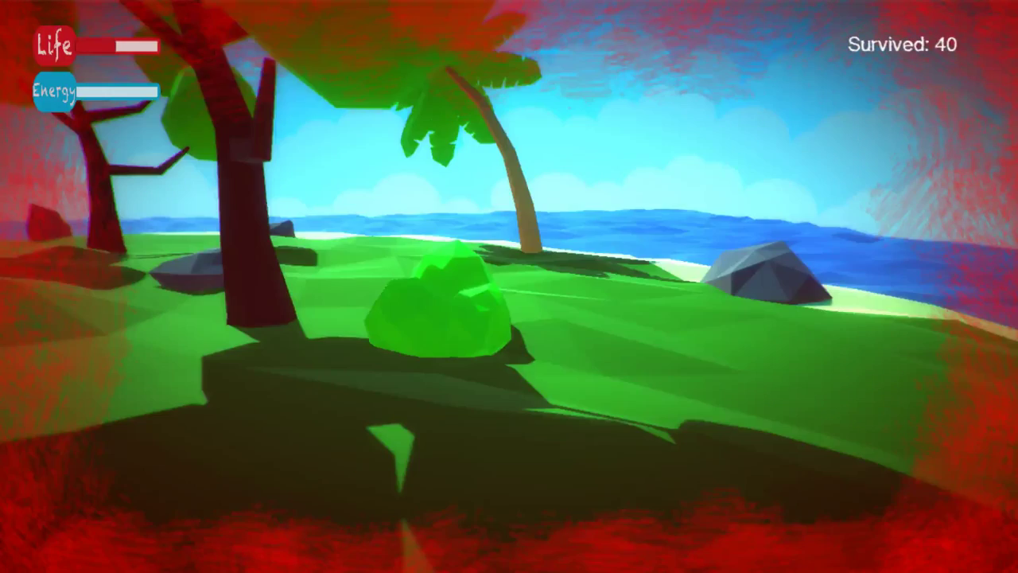
key("w")
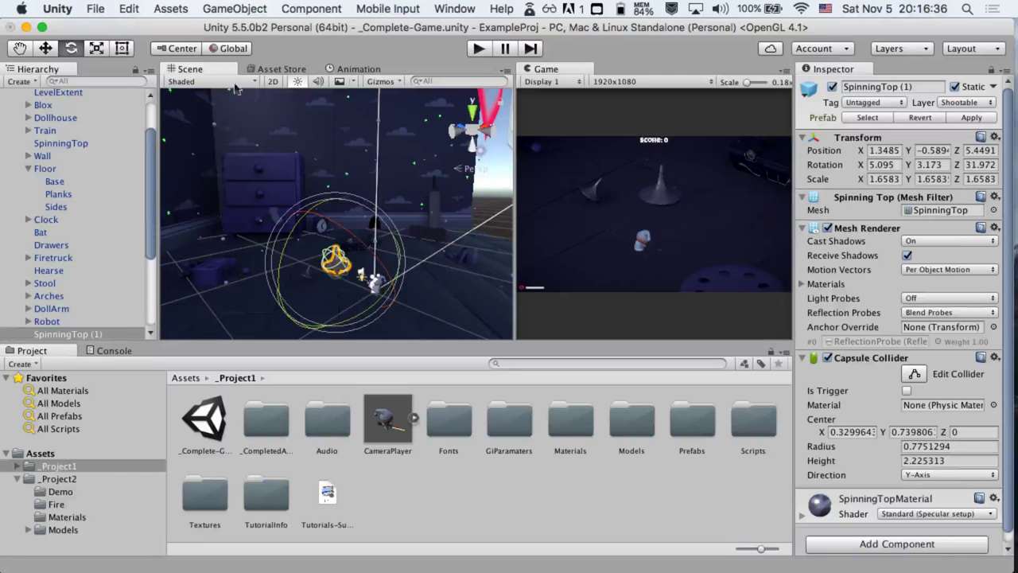
Quit Unity without saving the modified _Complete-Game scene and relaunch Unity 5.5
key("super+n")
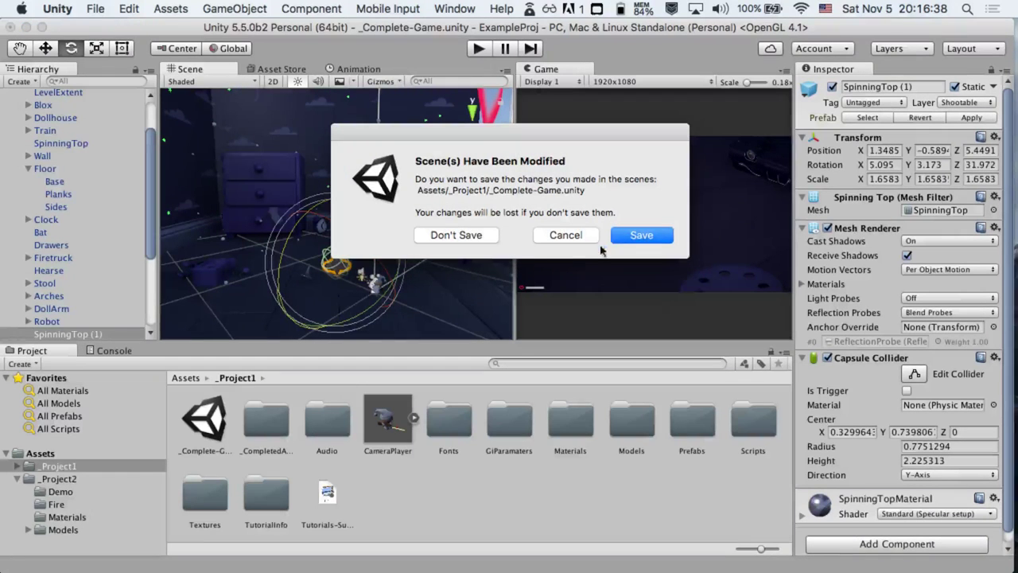
key("super+d")
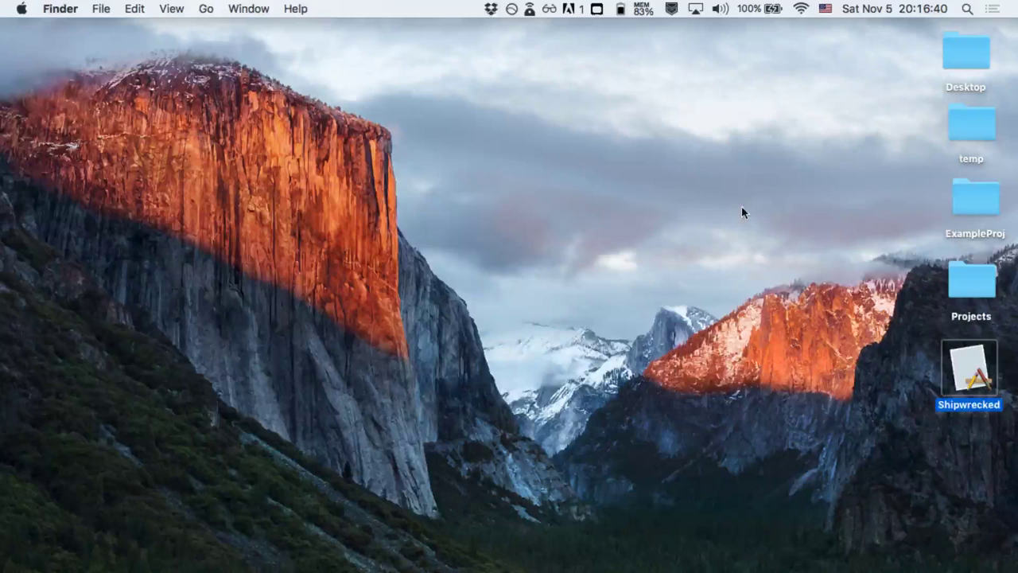
key("super+space")
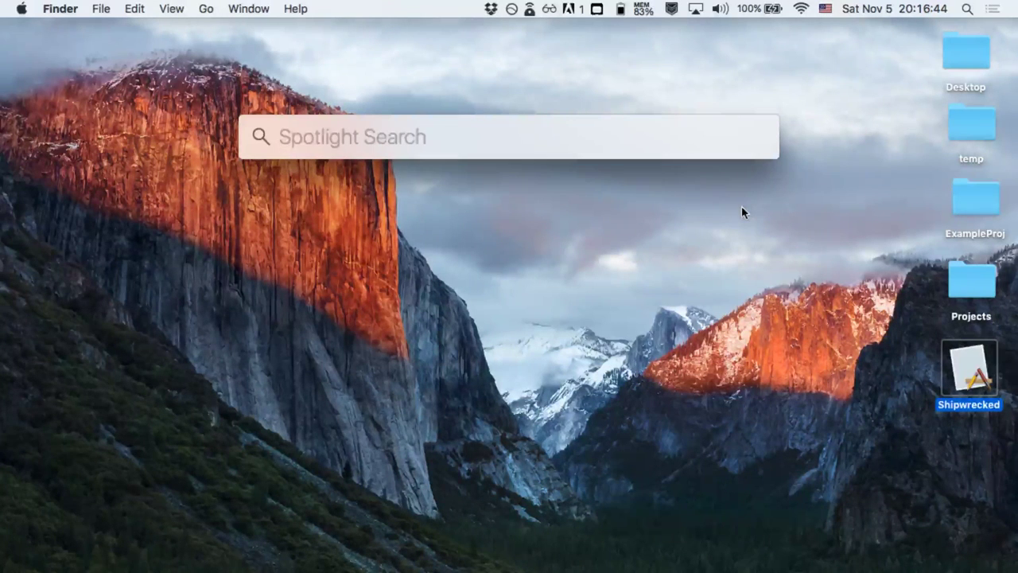
type("u")
key("BackSpace")
type("UNI")
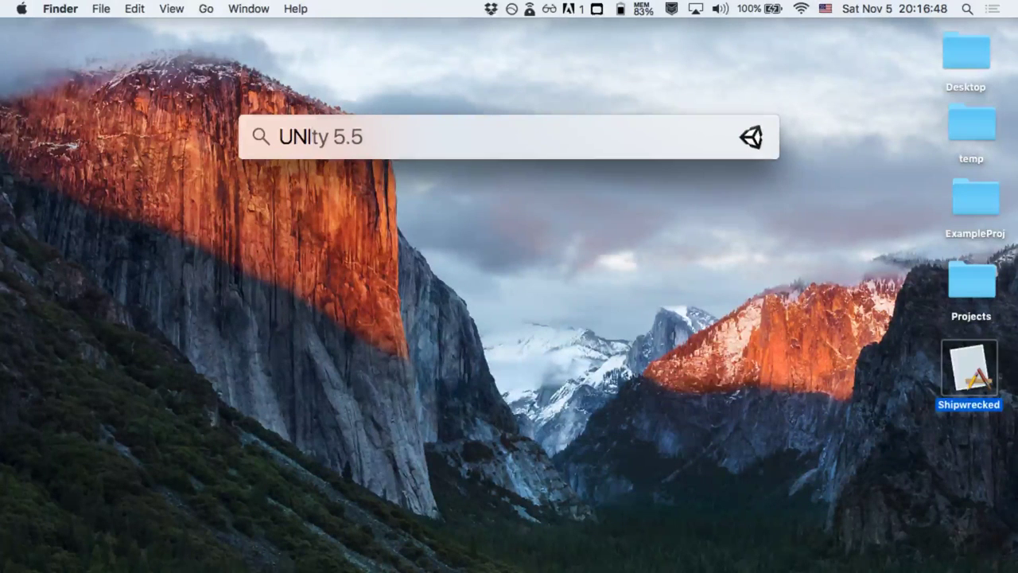
key("Return")
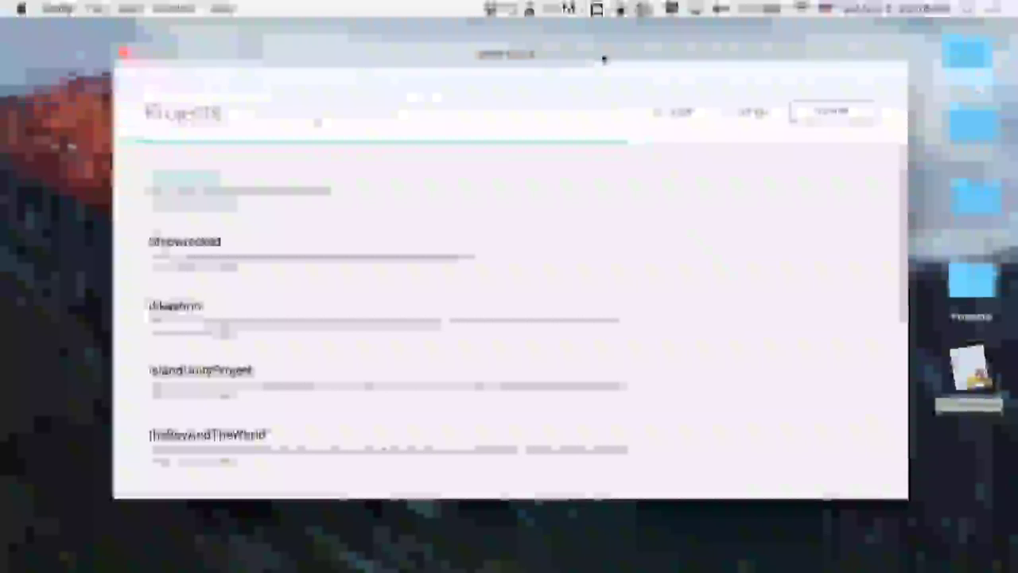
Look at the new-project form without creating a project, and open the existing ExampleProj project from the Desktop folder
left_click(681, 119)
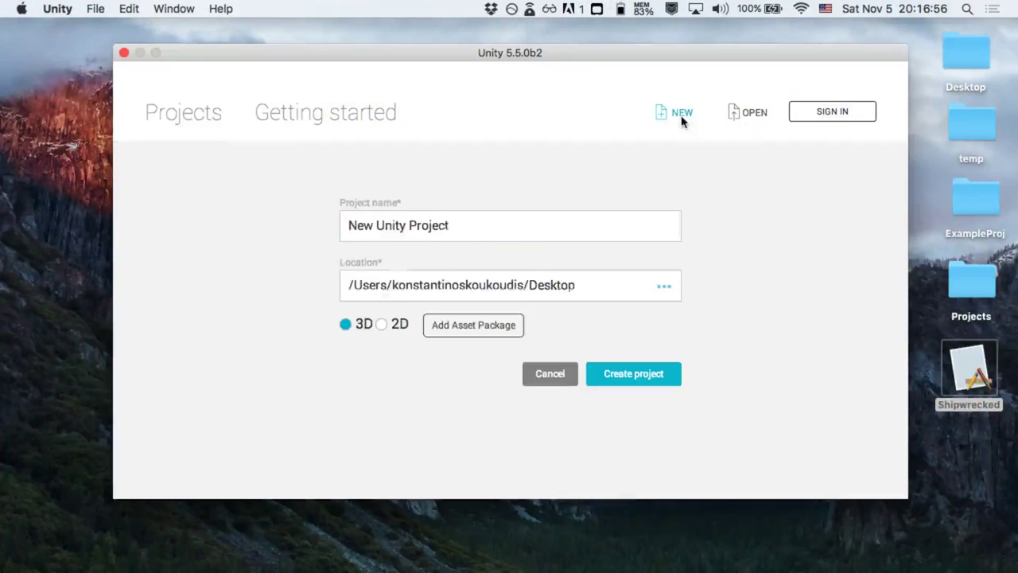
left_click(555, 373)
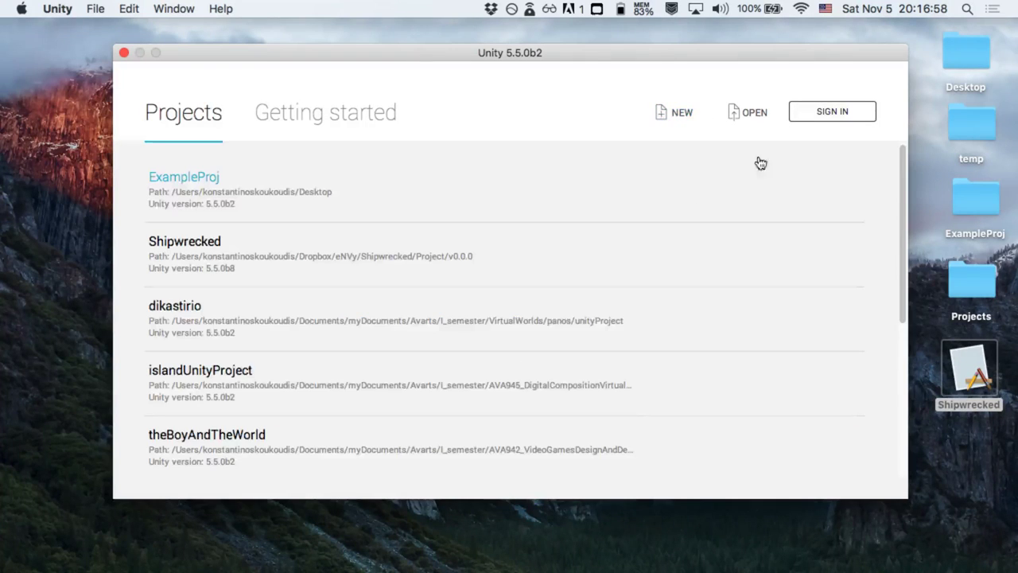
left_click(755, 114)
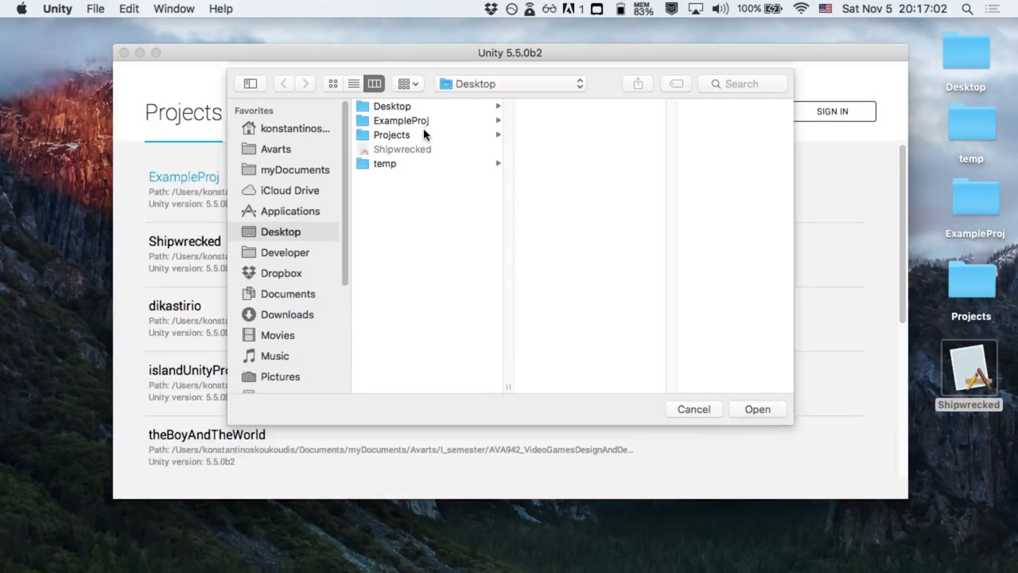
left_click(418, 121)
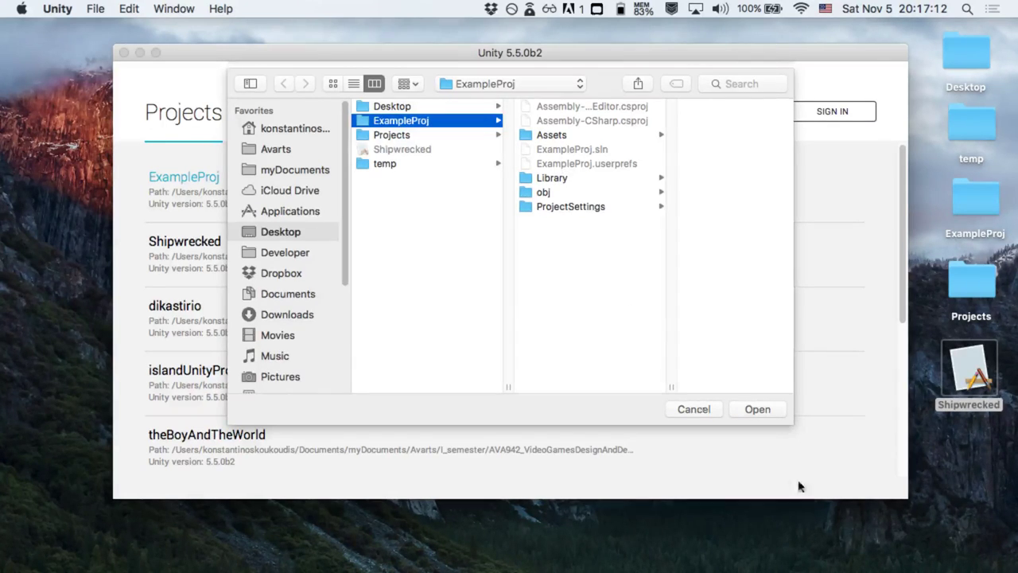
left_click(766, 410)
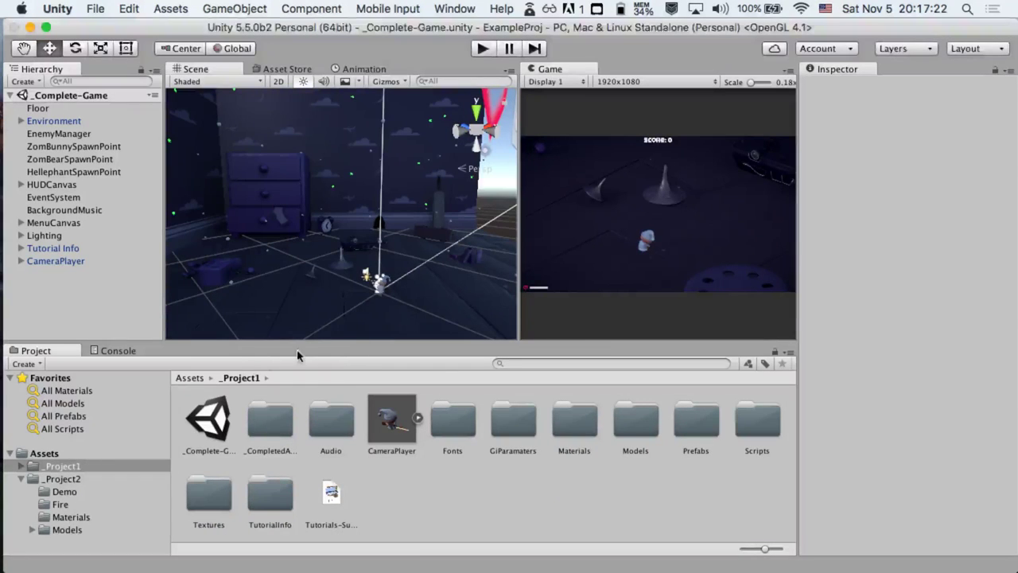
Move the demo scene from its Demo subfolder into the _Project2 folder and delete the emptied Demo folder
left_click(215, 417)
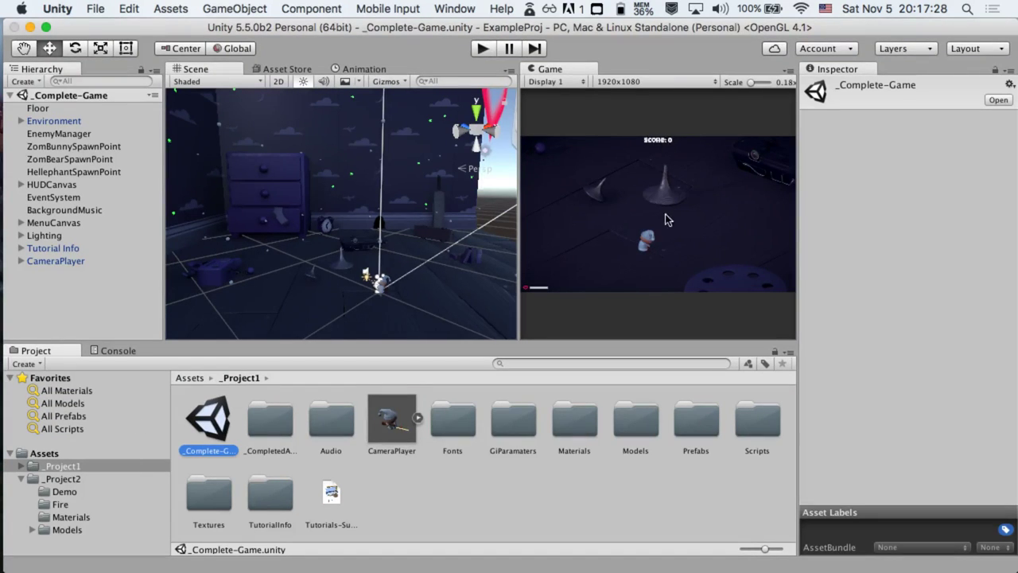
left_click(64, 479)
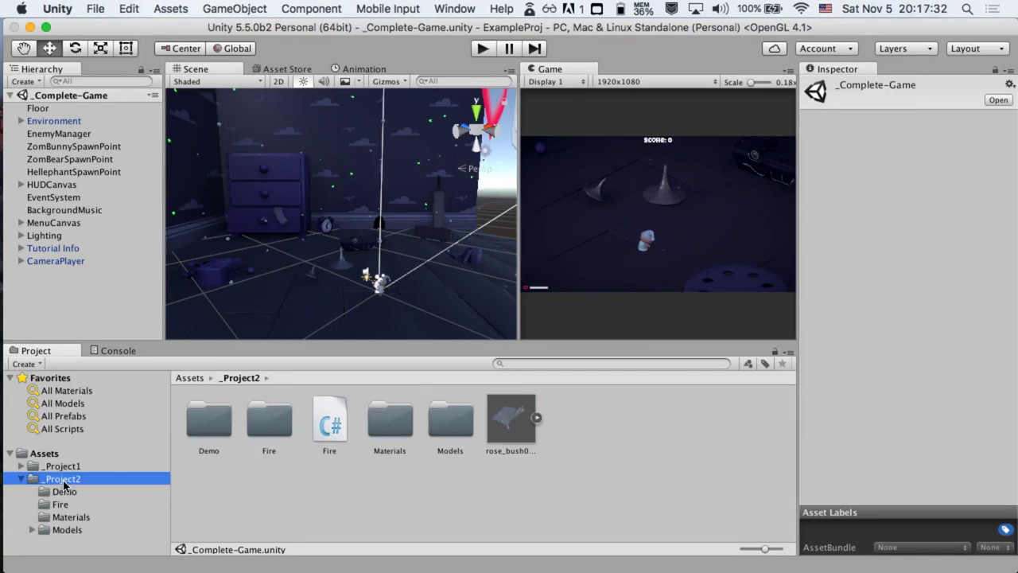
double_click(215, 420)
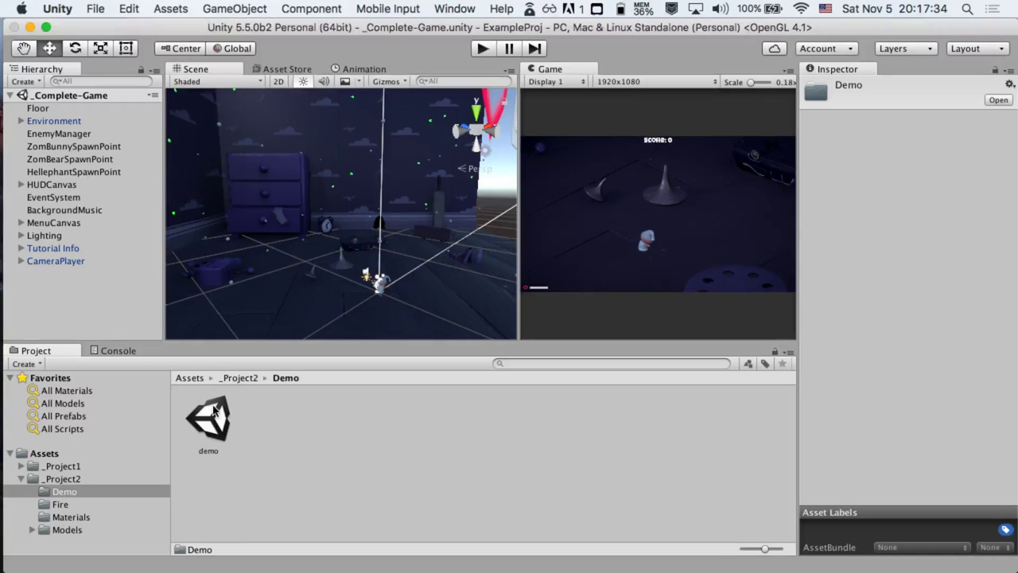
left_click_drag(213, 417, 79, 481)
left_click(72, 480)
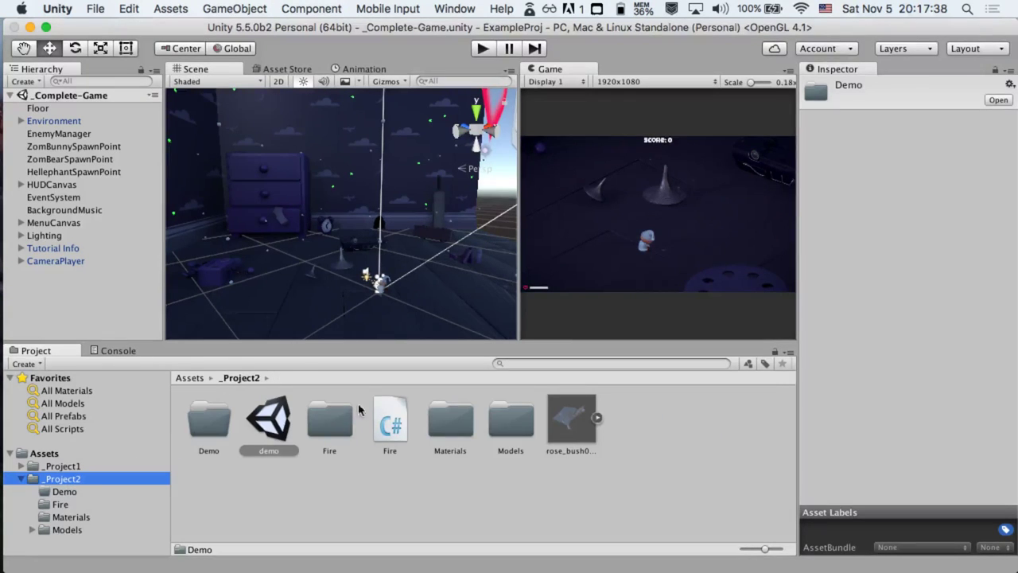
left_click(224, 427)
key("super+BackSpace")
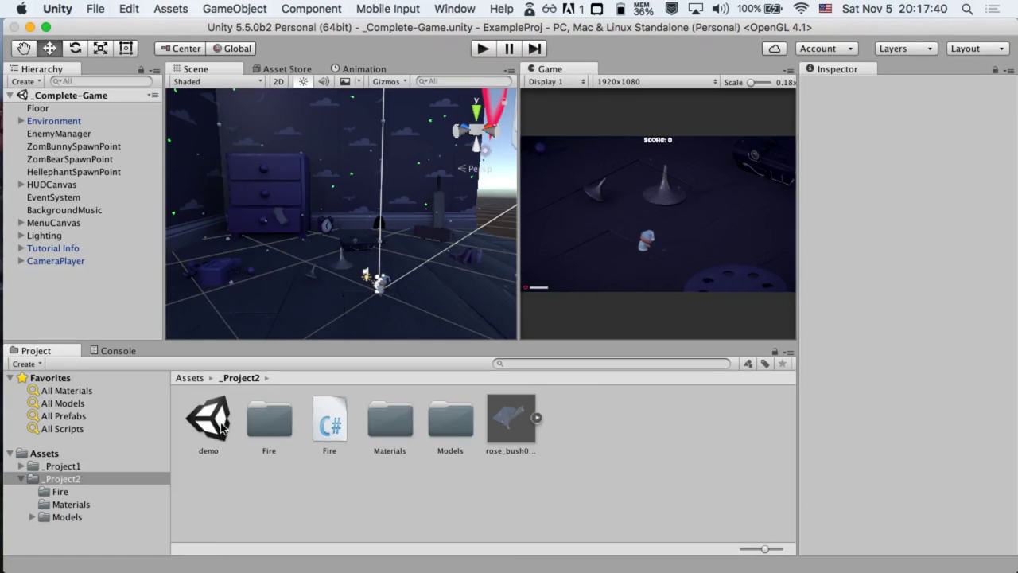
Open the demo scene from _Project2 and select that project's Models folder
double_click(214, 414)
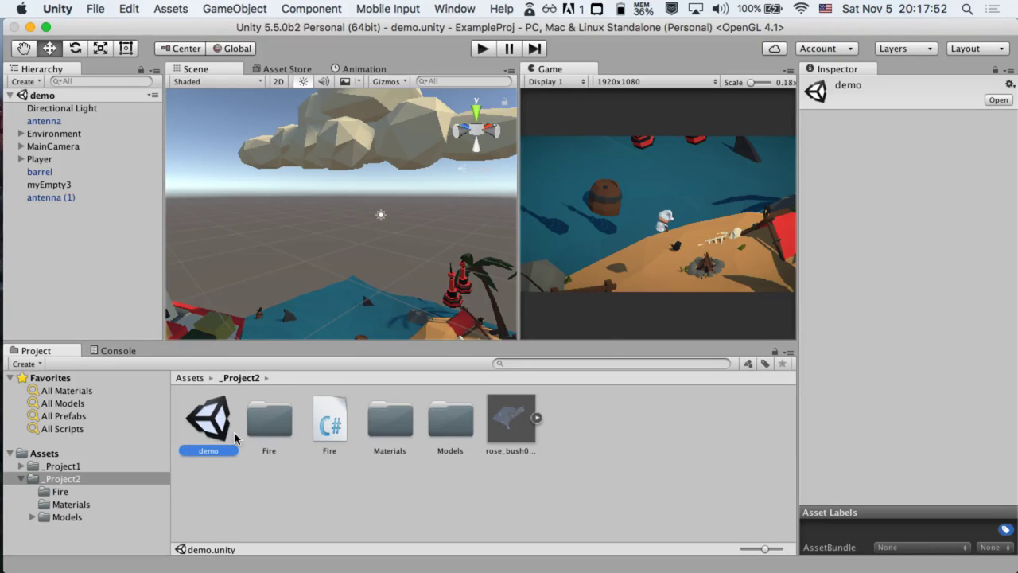
left_click(455, 416)
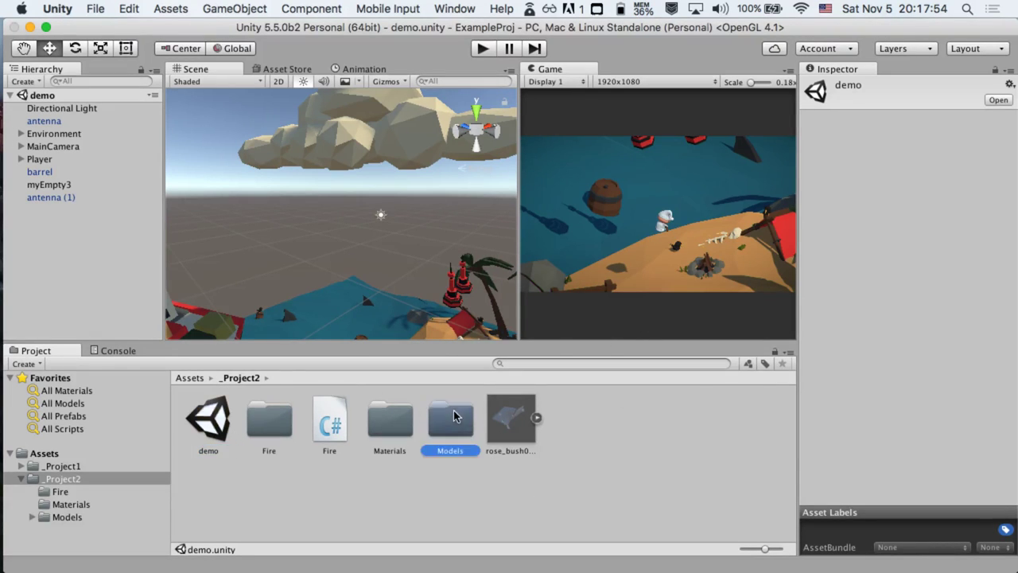
Open the Models folder of _Project2 and add the bone model to the demo scene
double_click(455, 416)
scroll(394, 311, "down", 3)
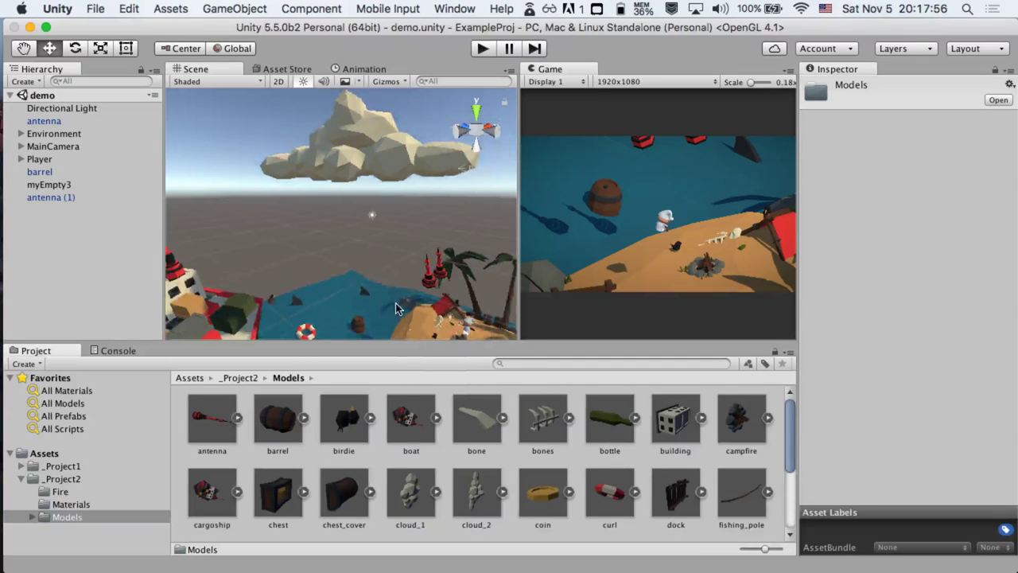
left_click_drag(482, 422, 927, 337)
key("e")
key("r")
key("f")
middle_click_drag(446, 262, 434, 314)
key("w")
scroll(367, 276, "down", 2)
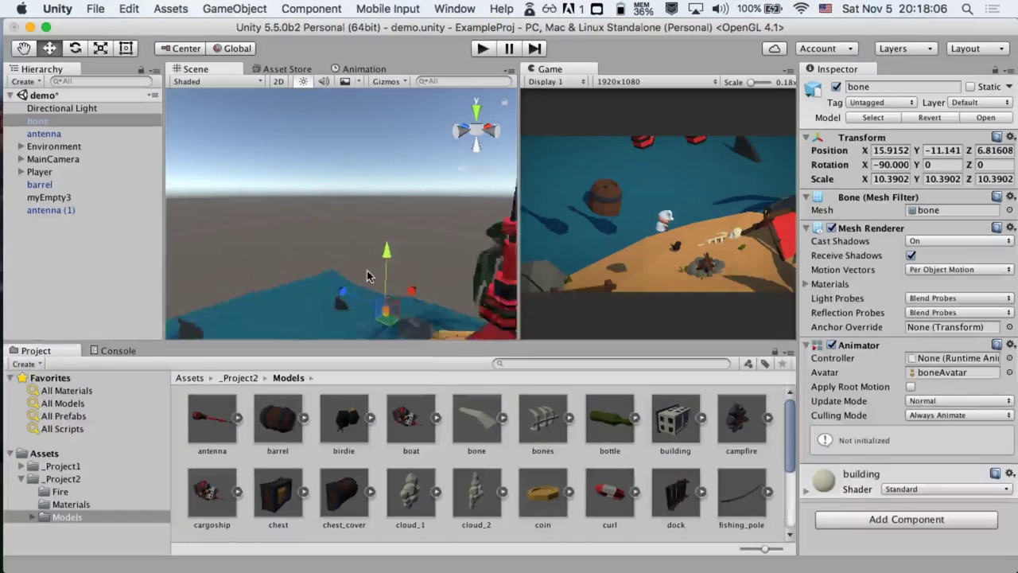
Move the bone along the Z axis to a Z position of about 4.85, beside the island
left_click_drag(345, 315, 393, 341)
scroll(399, 300, "down", 2)
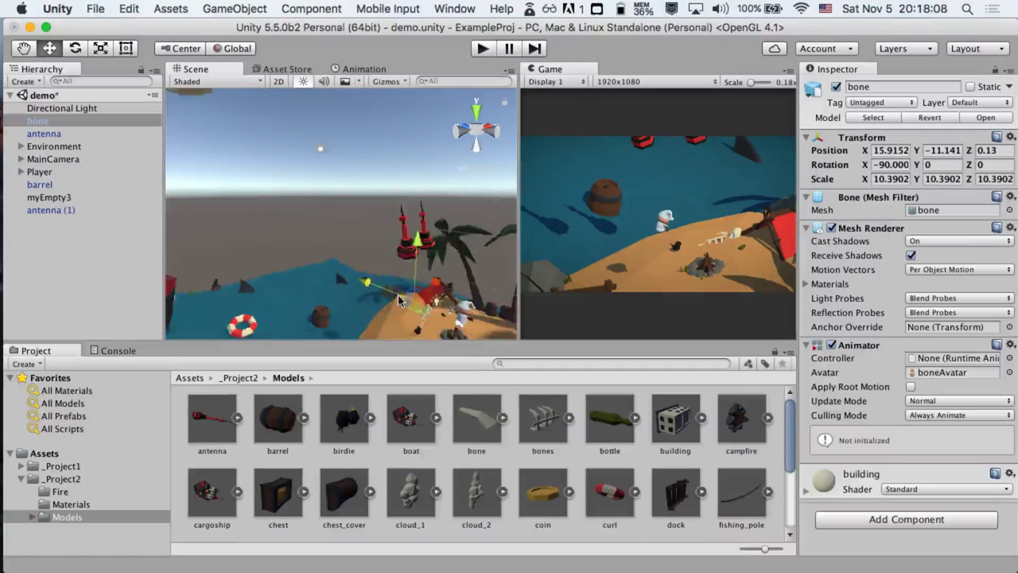
scroll(400, 300, "up", 5)
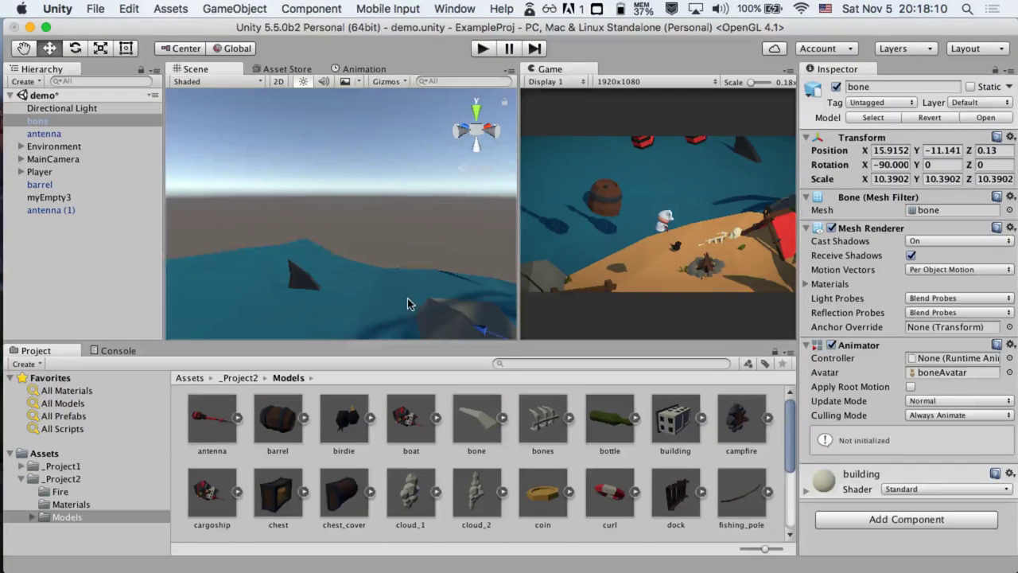
left_click_drag(408, 304, 355, 247)
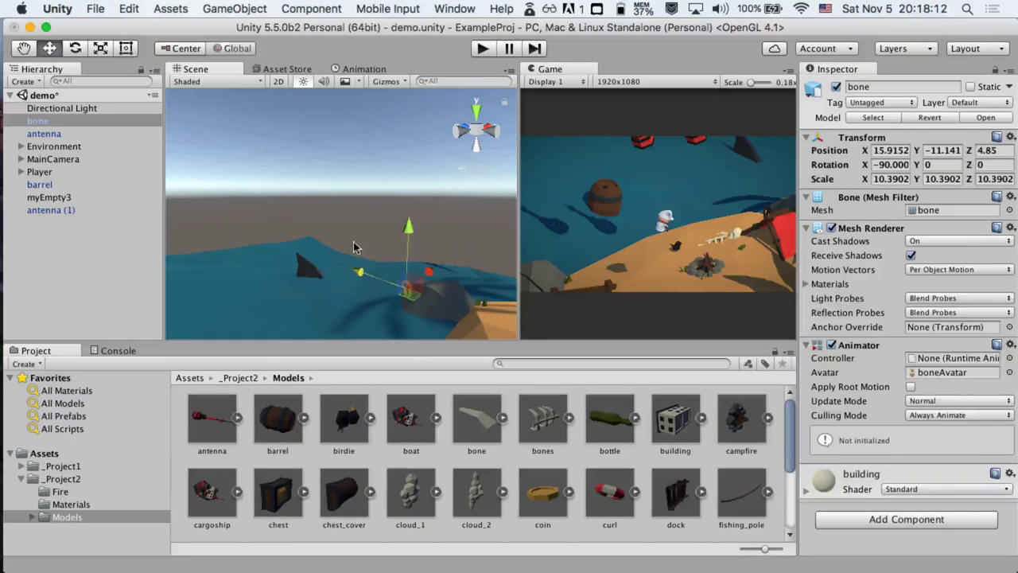
Scale the bone uniformly to about 140.47 on all three axes
key("r")
left_click_drag(408, 291, 646, 447)
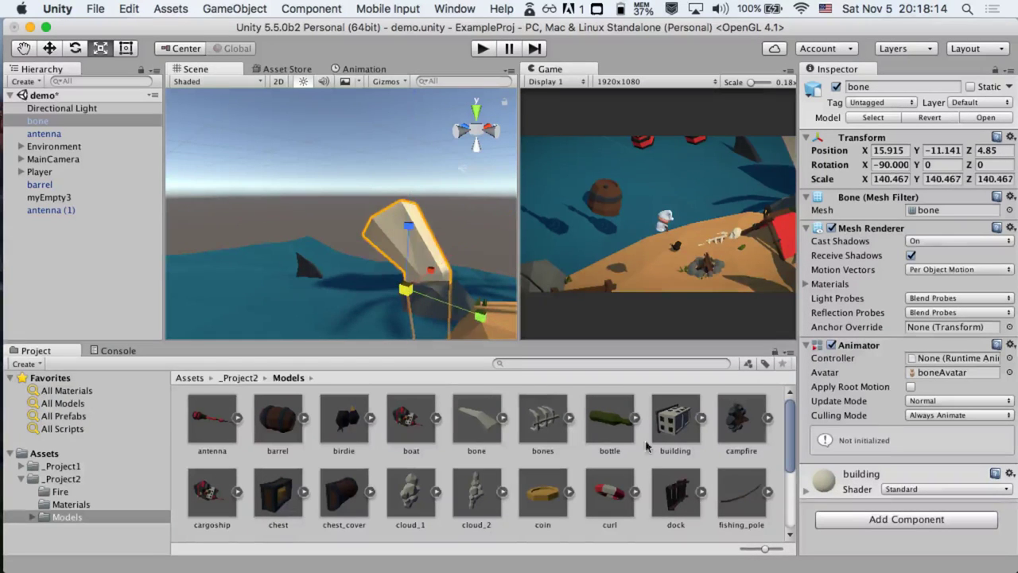
scroll(390, 293, "down", 4)
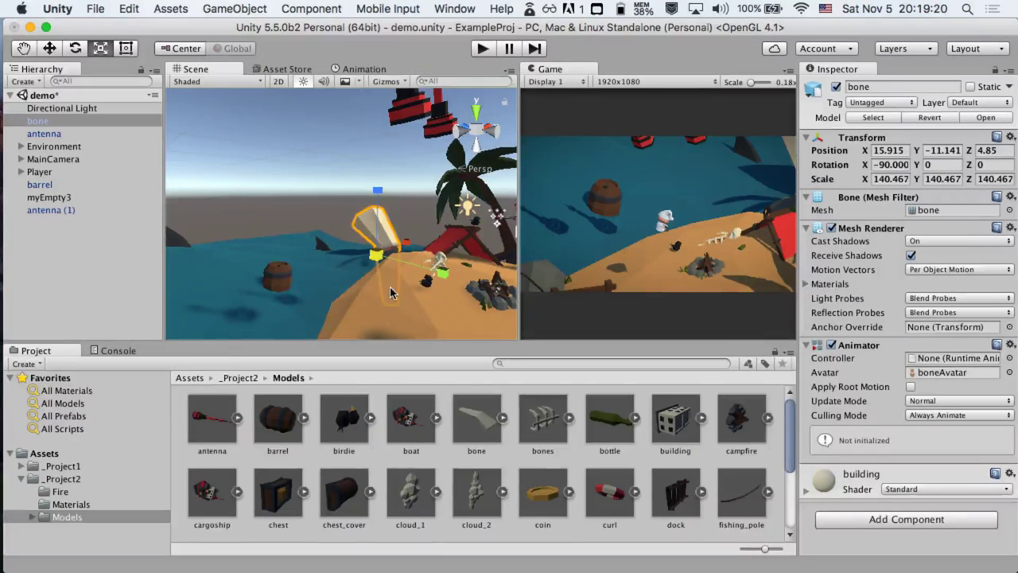
Switch to Safari and try to load the already open Shipwrecked GDD document, reloading its page
left_click(17, 141)
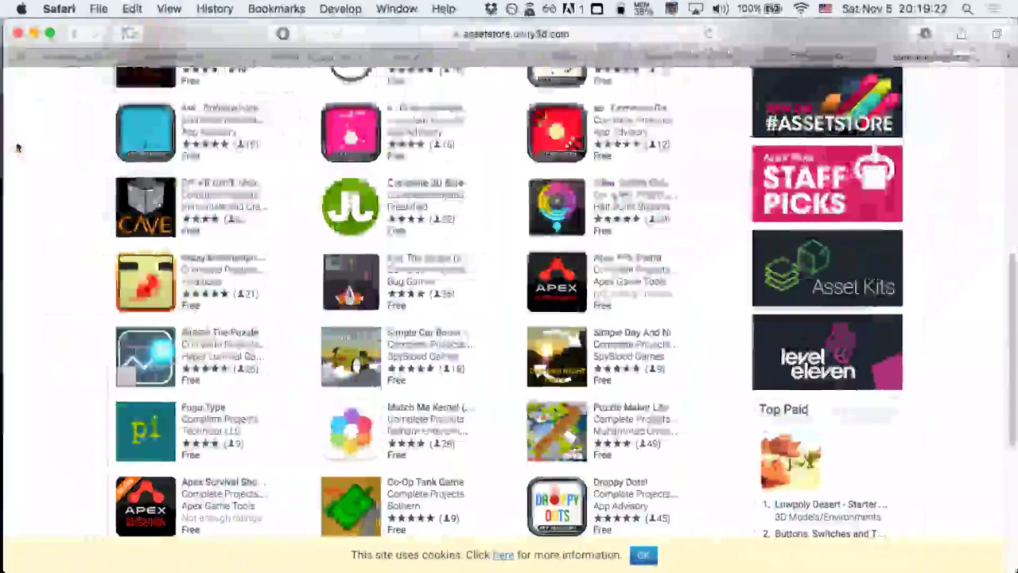
left_click(310, 62)
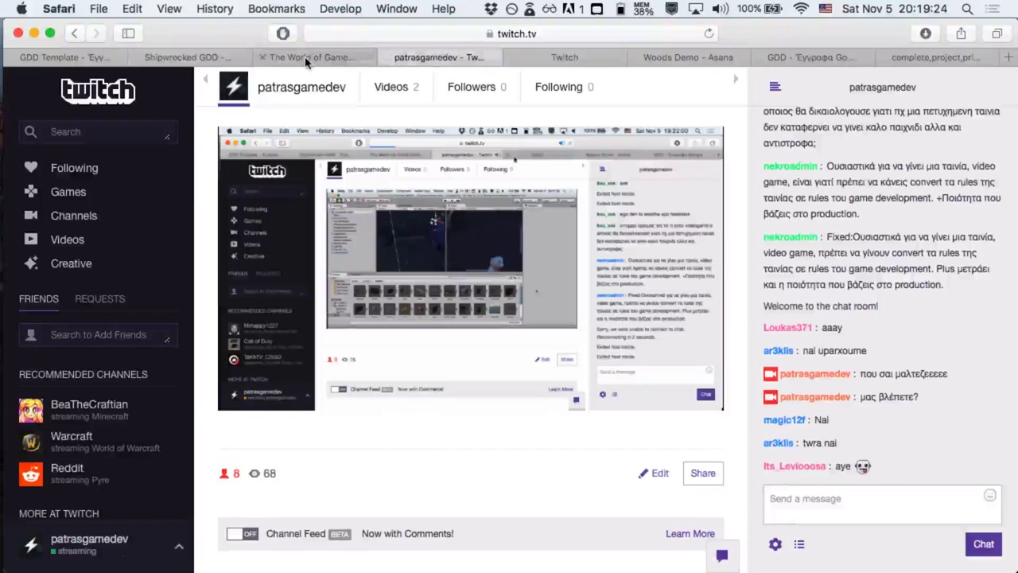
left_click(311, 59)
left_click(205, 59)
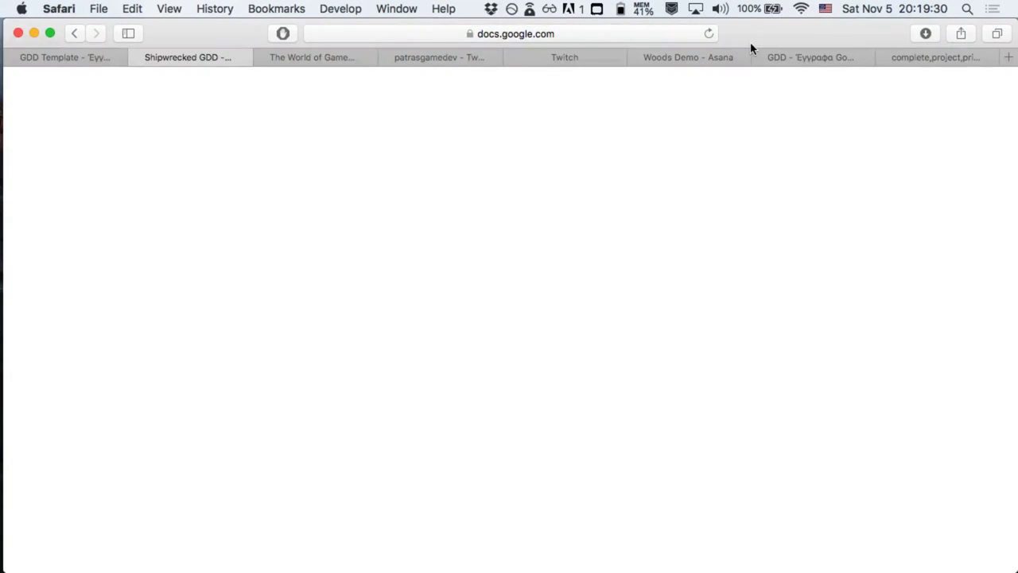
left_click(707, 33)
left_click(78, 62)
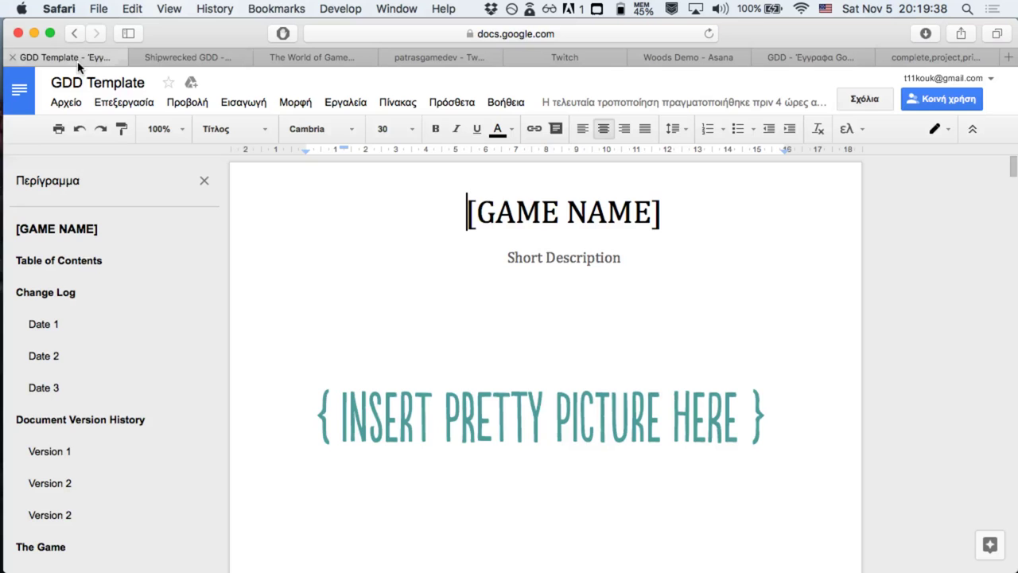
left_click(185, 64)
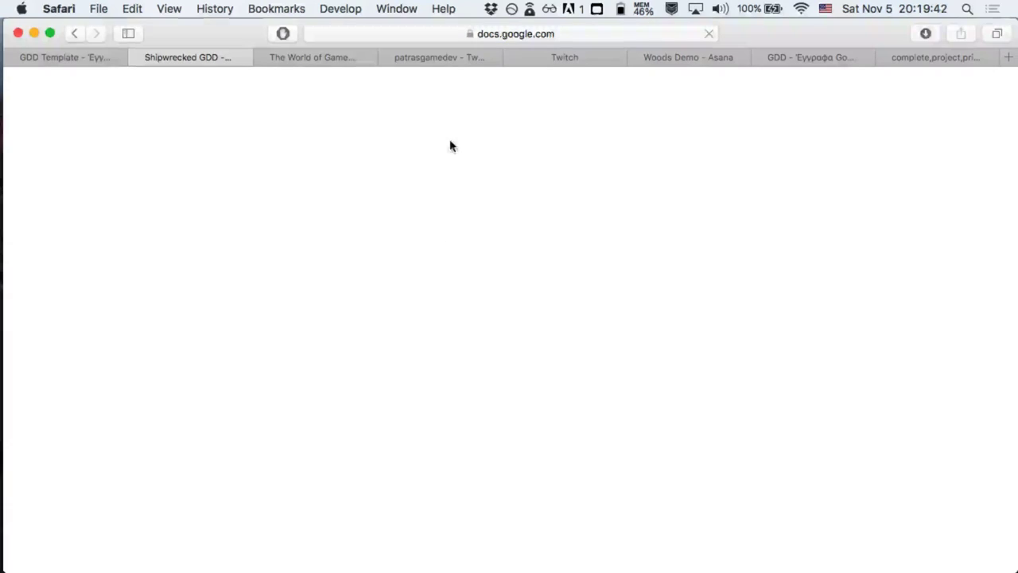
Open the Shipwrecked GDD from the Google Docs document list and view its table of contents and Energy section
left_click(89, 58)
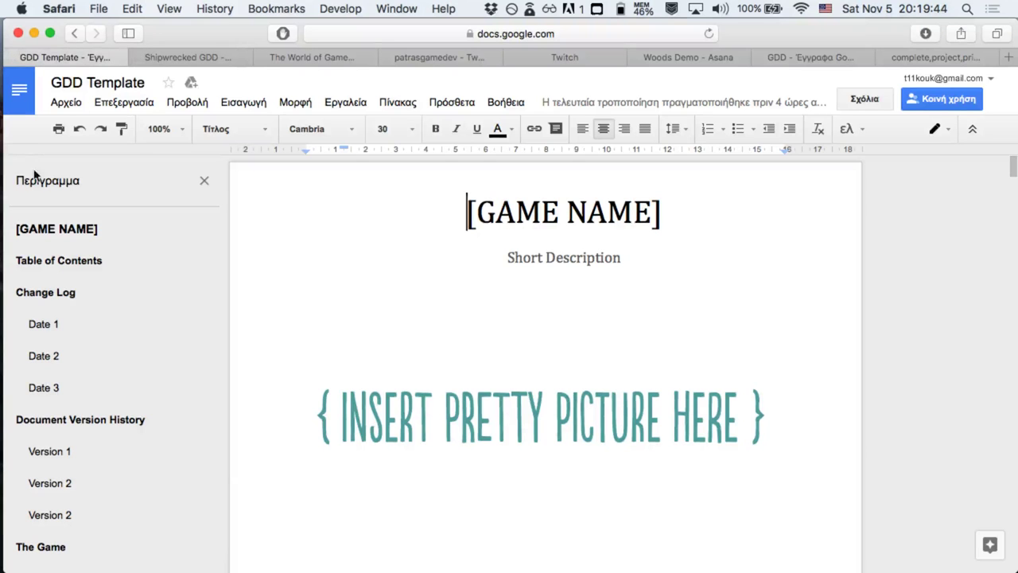
left_click(10, 95)
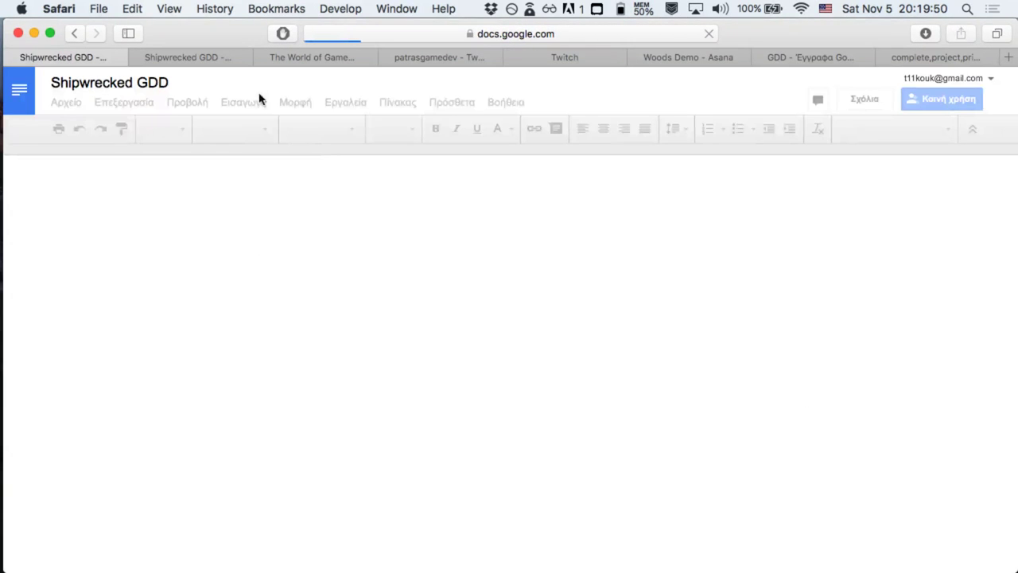
scroll(478, 287, "down", 3)
scroll(446, 303, "down", 5)
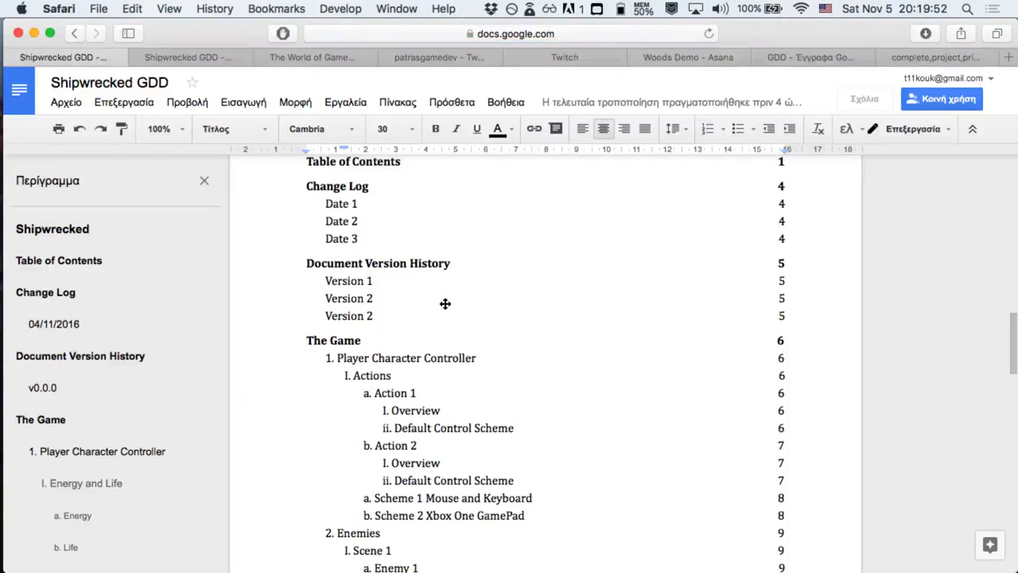
scroll(436, 398, "down", 4)
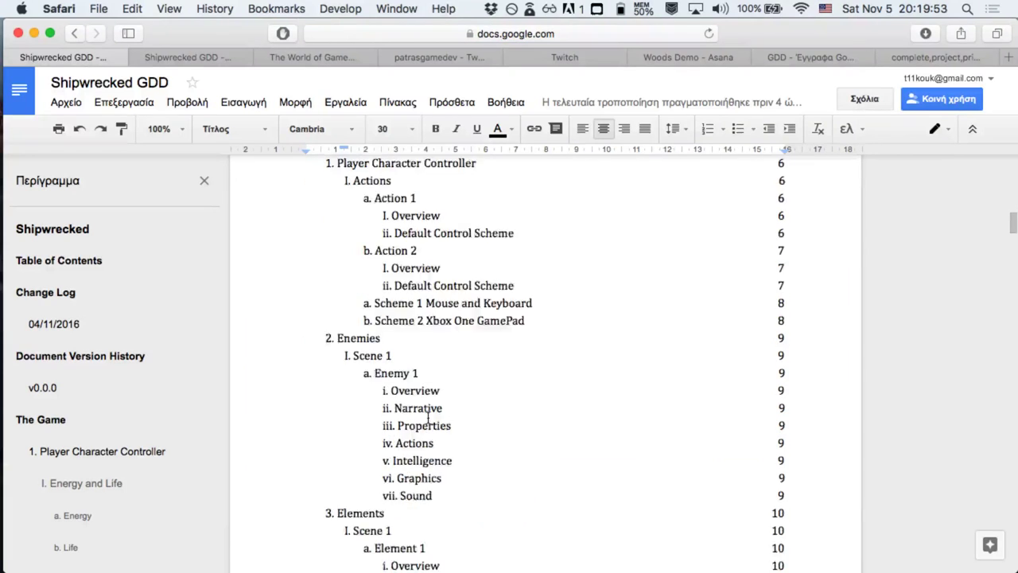
left_click(97, 519)
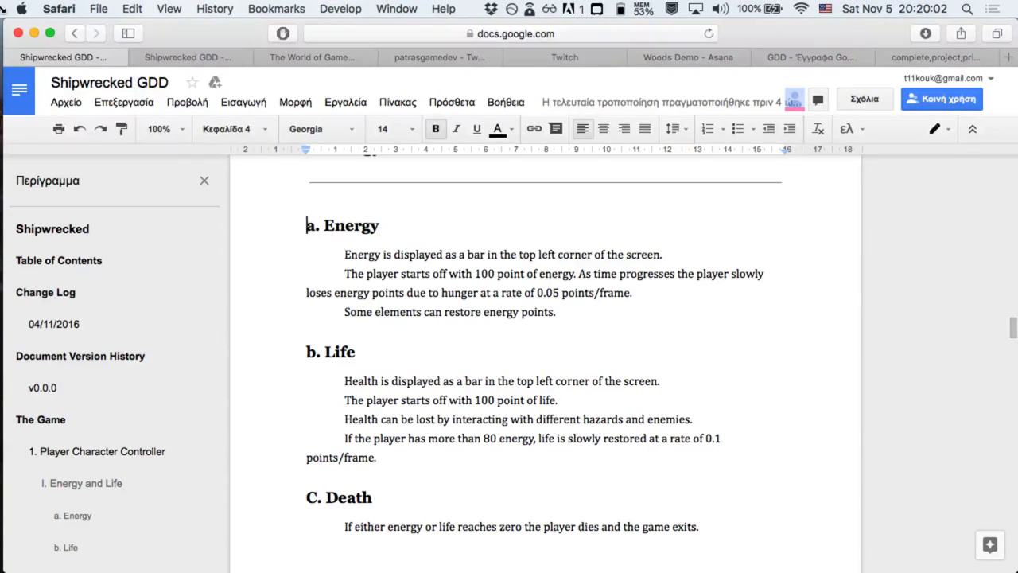
Return to the Google Docs document list, open the GDD Template and look through its table of contents
left_click(19, 83)
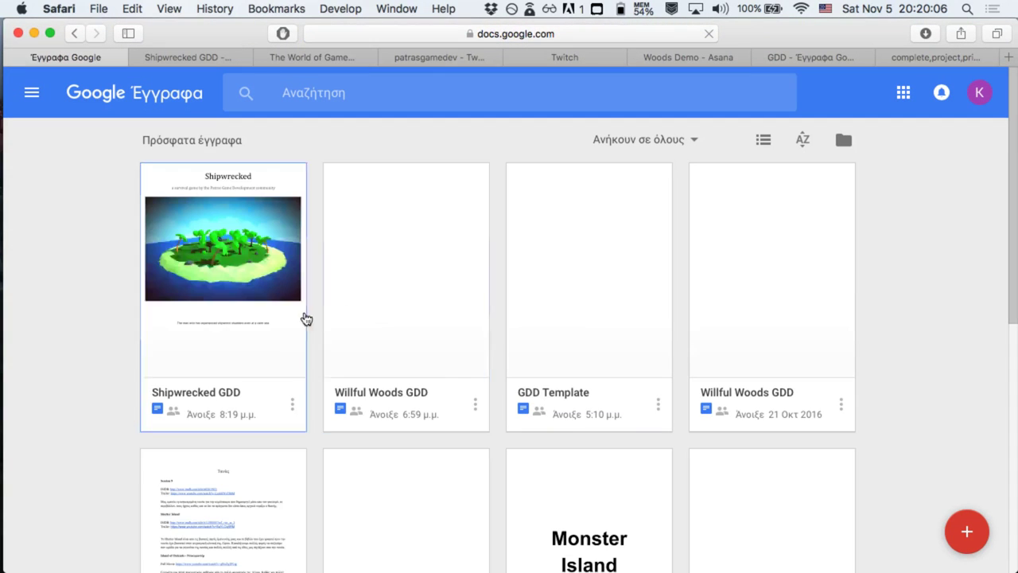
left_click(594, 342)
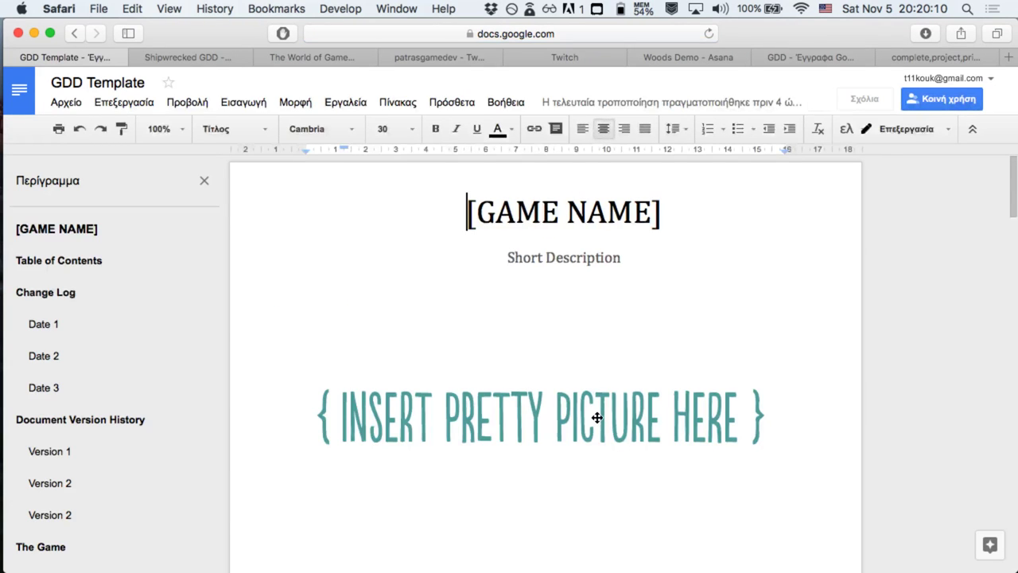
scroll(596, 416, "down", 2)
scroll(596, 417, "down", 3)
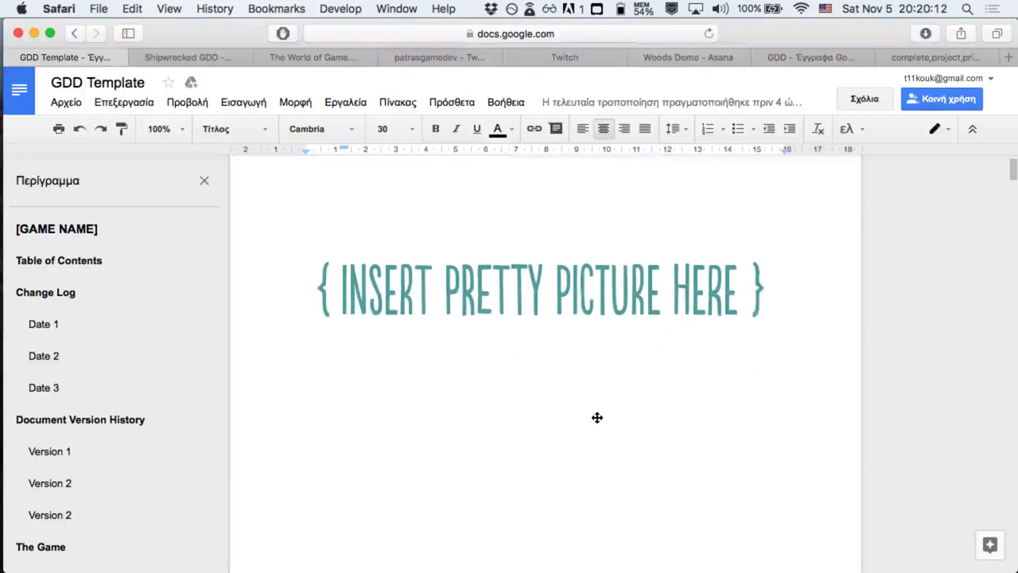
scroll(597, 417, "down", 10)
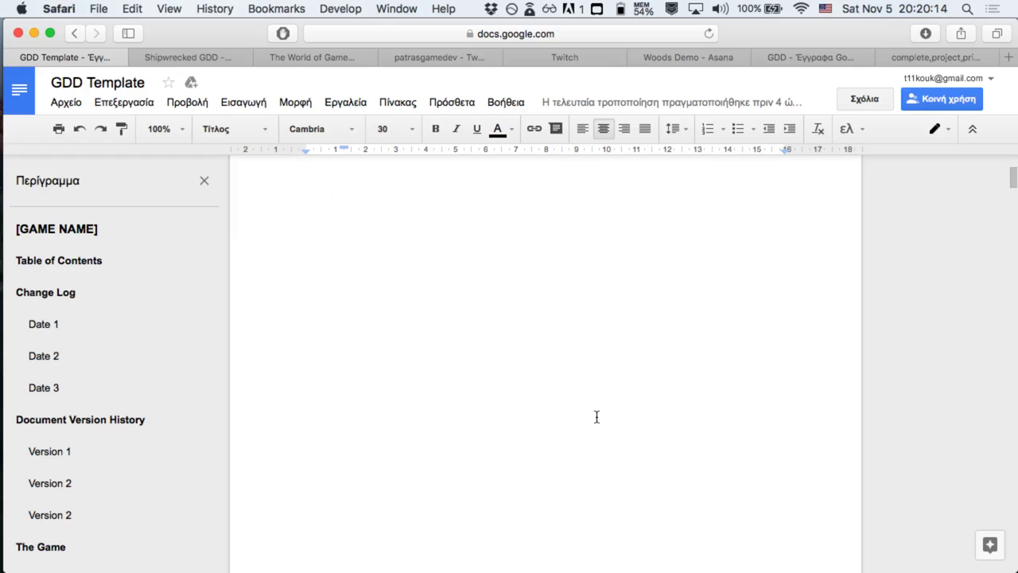
scroll(597, 416, "down", 5)
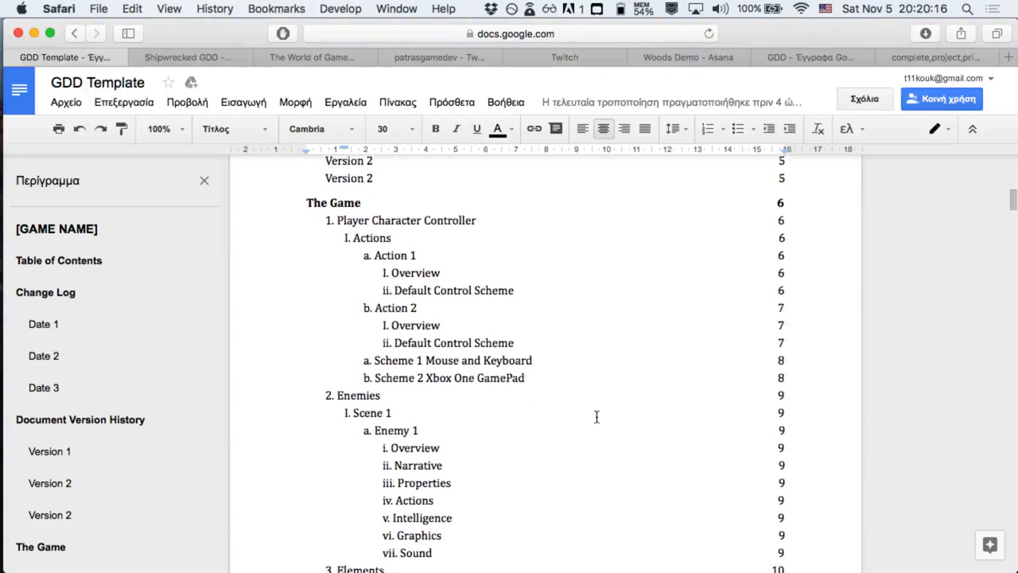
scroll(597, 417, "down", 4)
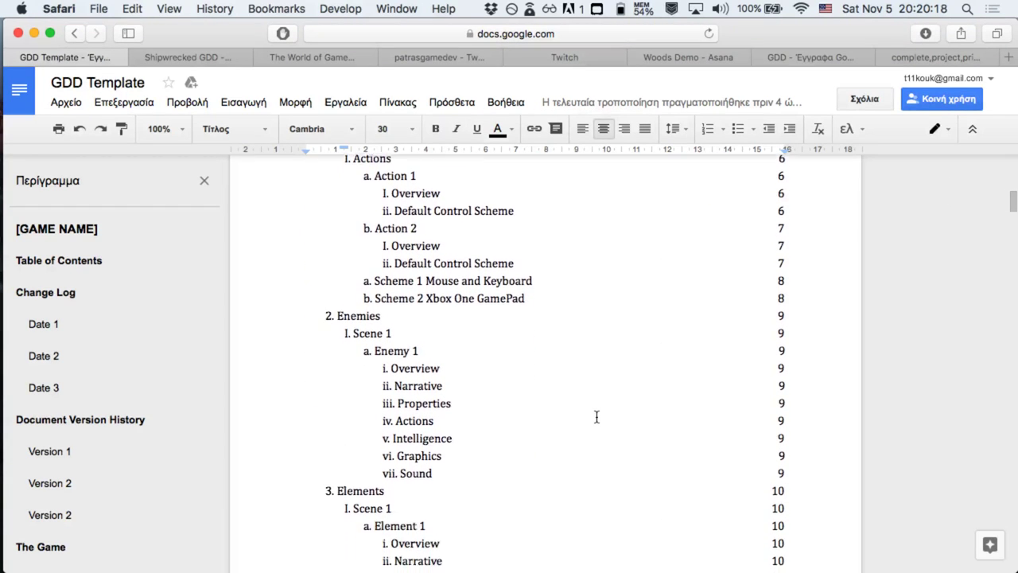